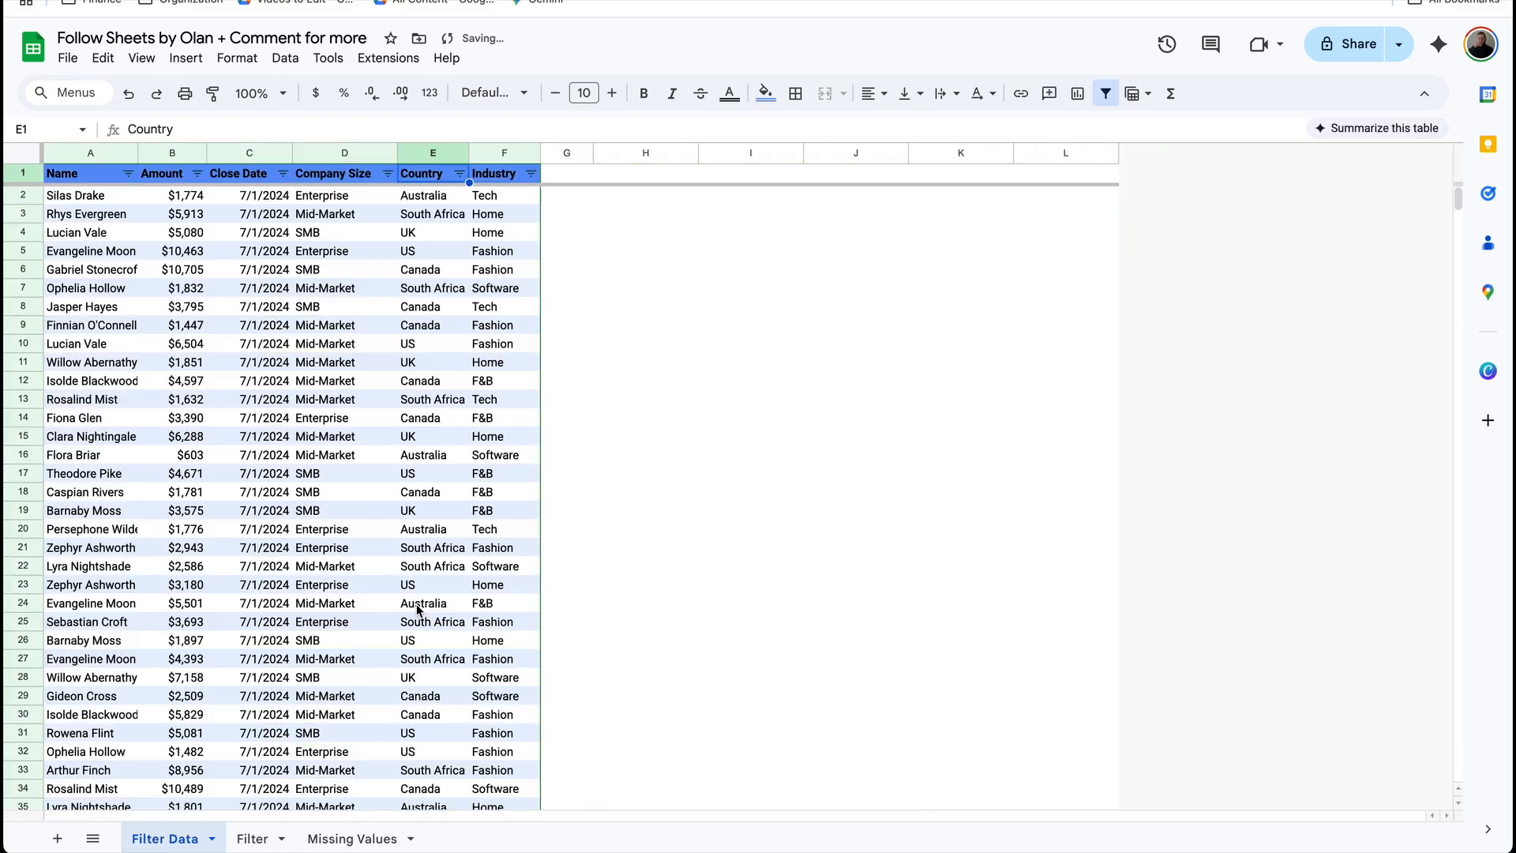
Filter the Country column of the Filter Data sheet to show only UK rows
{"action": "left_click", "coordinate": [464, 175]}
{"action": "left_click", "coordinate": [297, 392]}
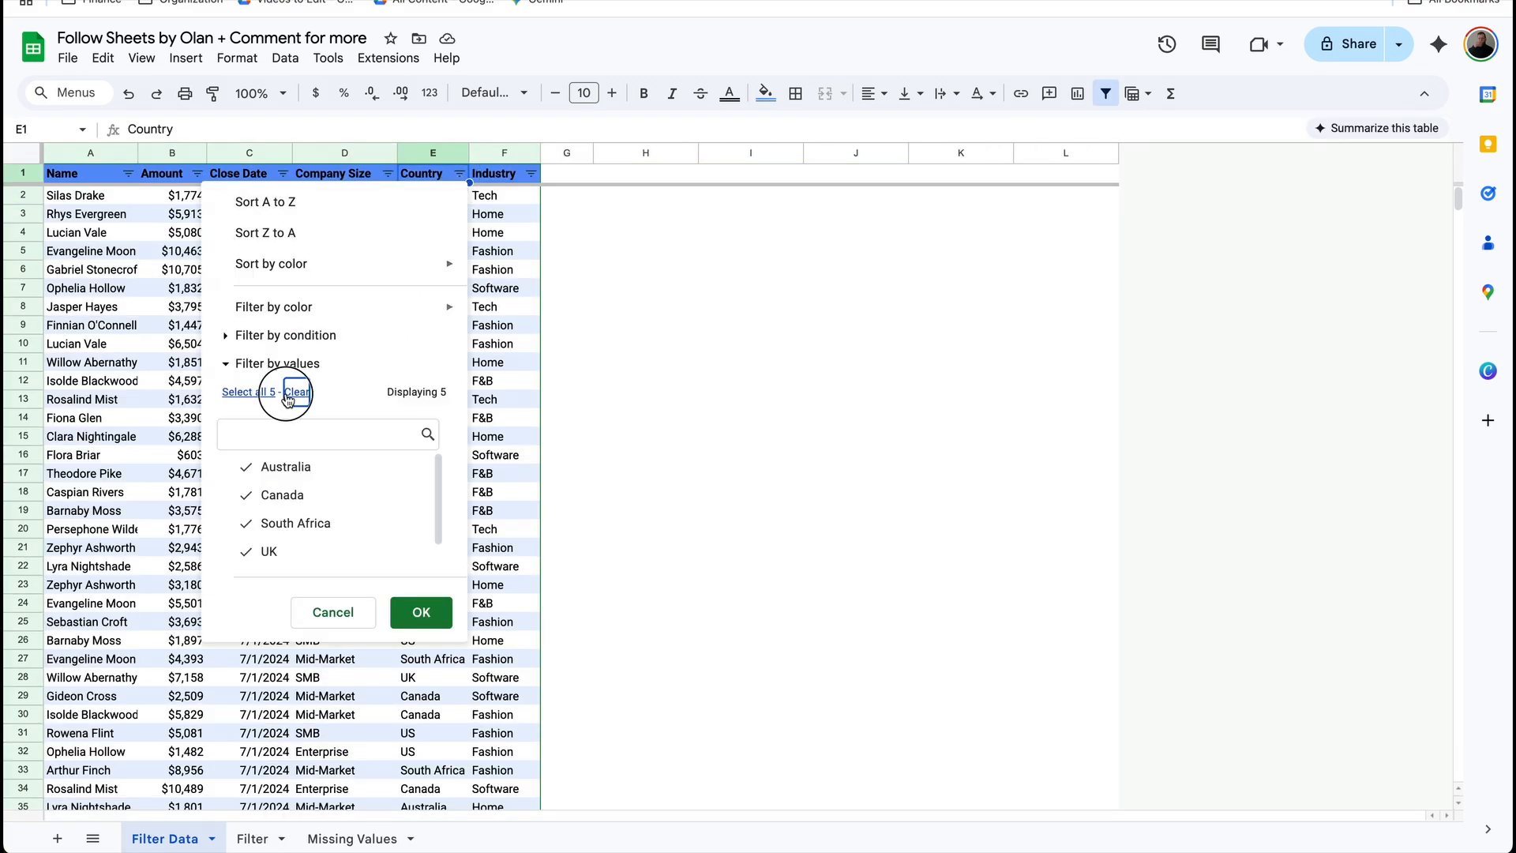
{"action": "left_click", "coordinate": [269, 552]}
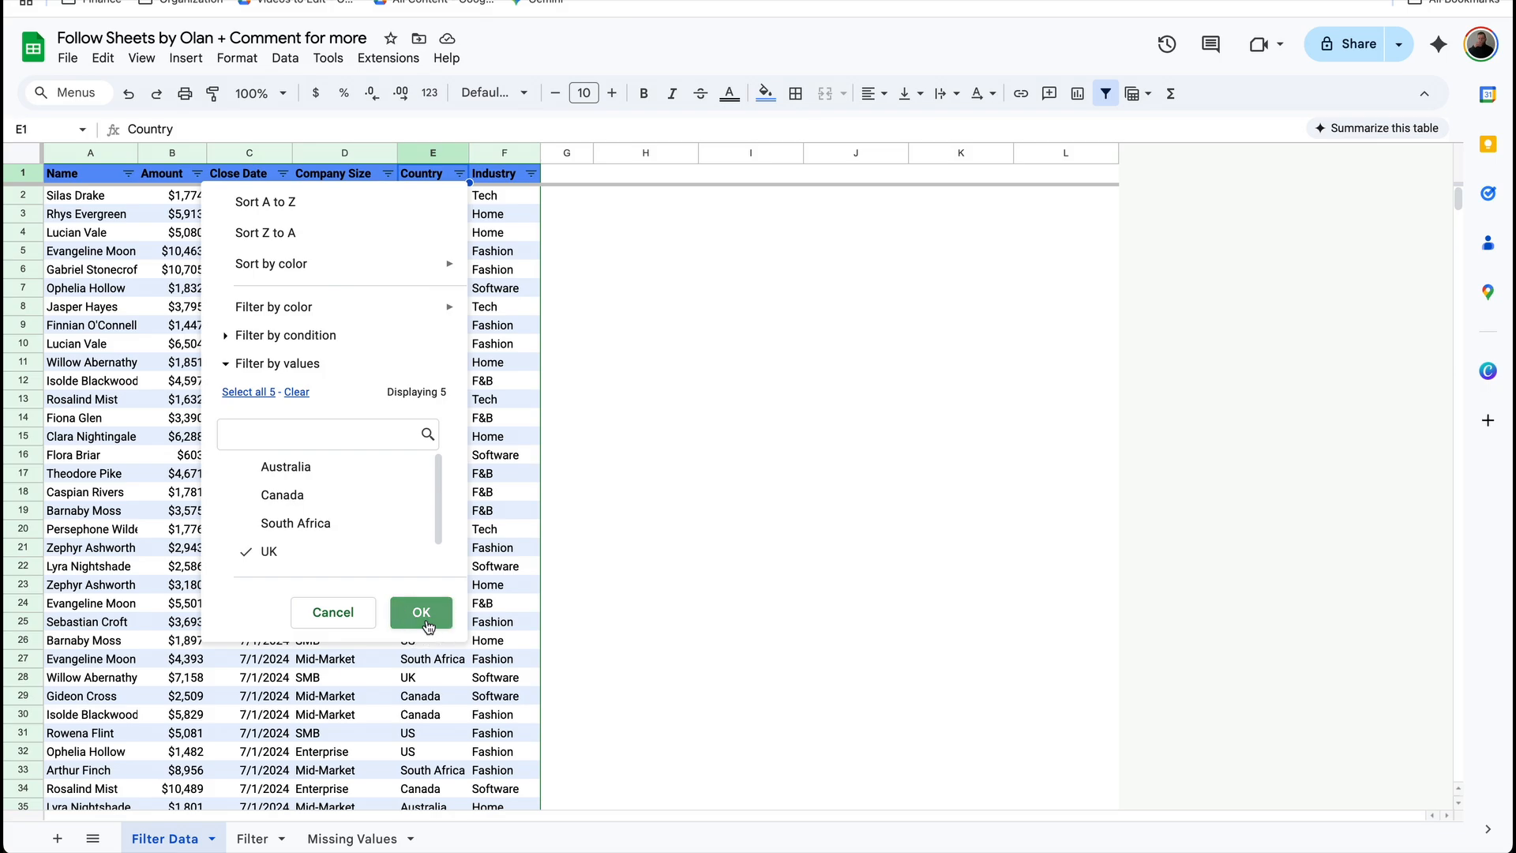
{"action": "left_click", "coordinate": [421, 613]}
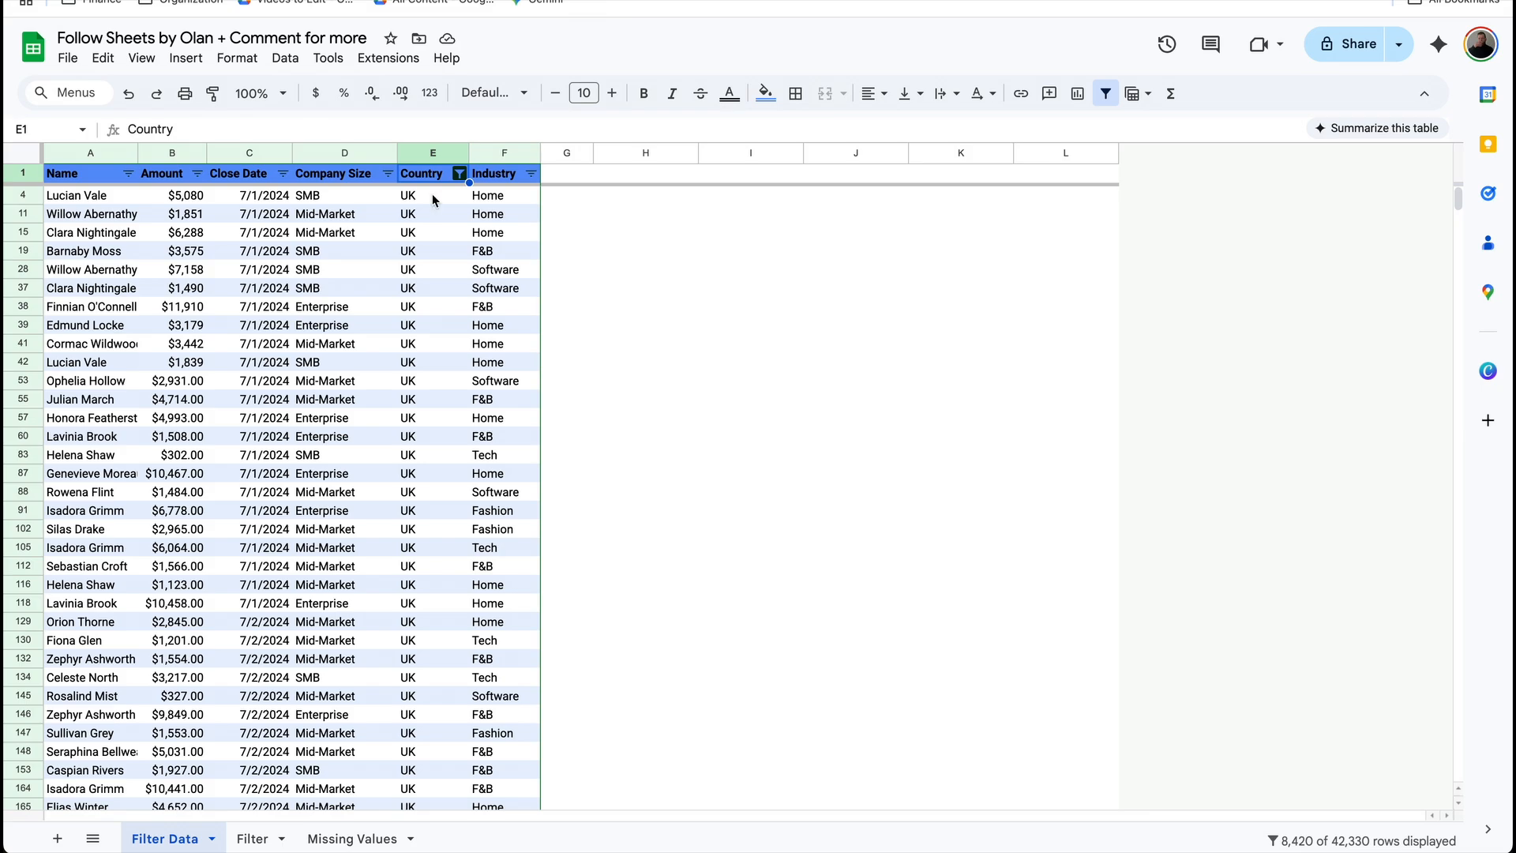
Reselect all country values in the Country column's filter so that no rows are excluded
{"action": "left_click", "coordinate": [459, 173]}
{"action": "left_click", "coordinate": [248, 392]}
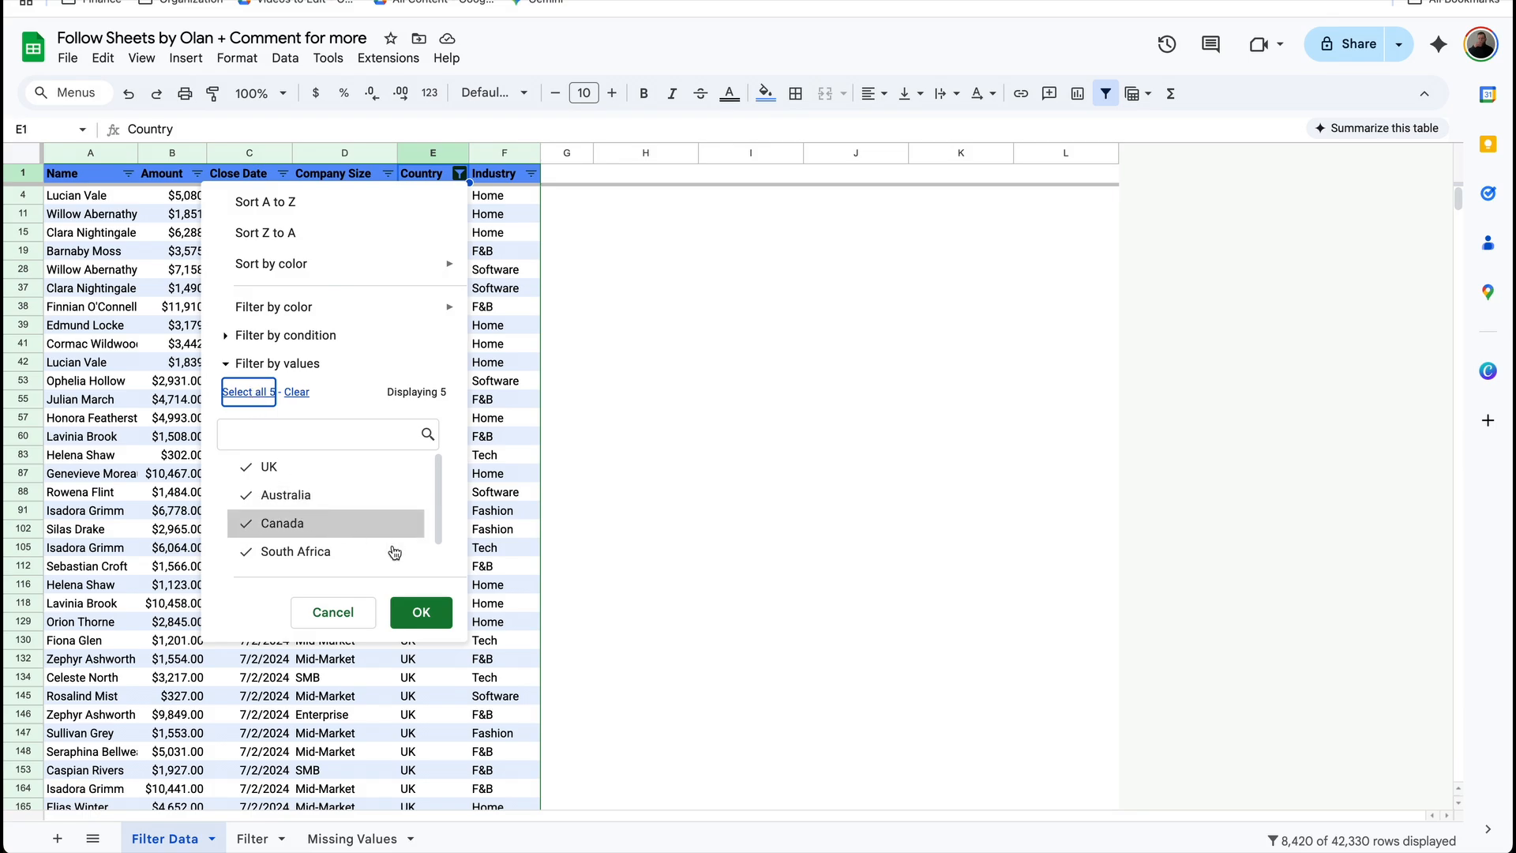
{"action": "left_click", "coordinate": [421, 612]}
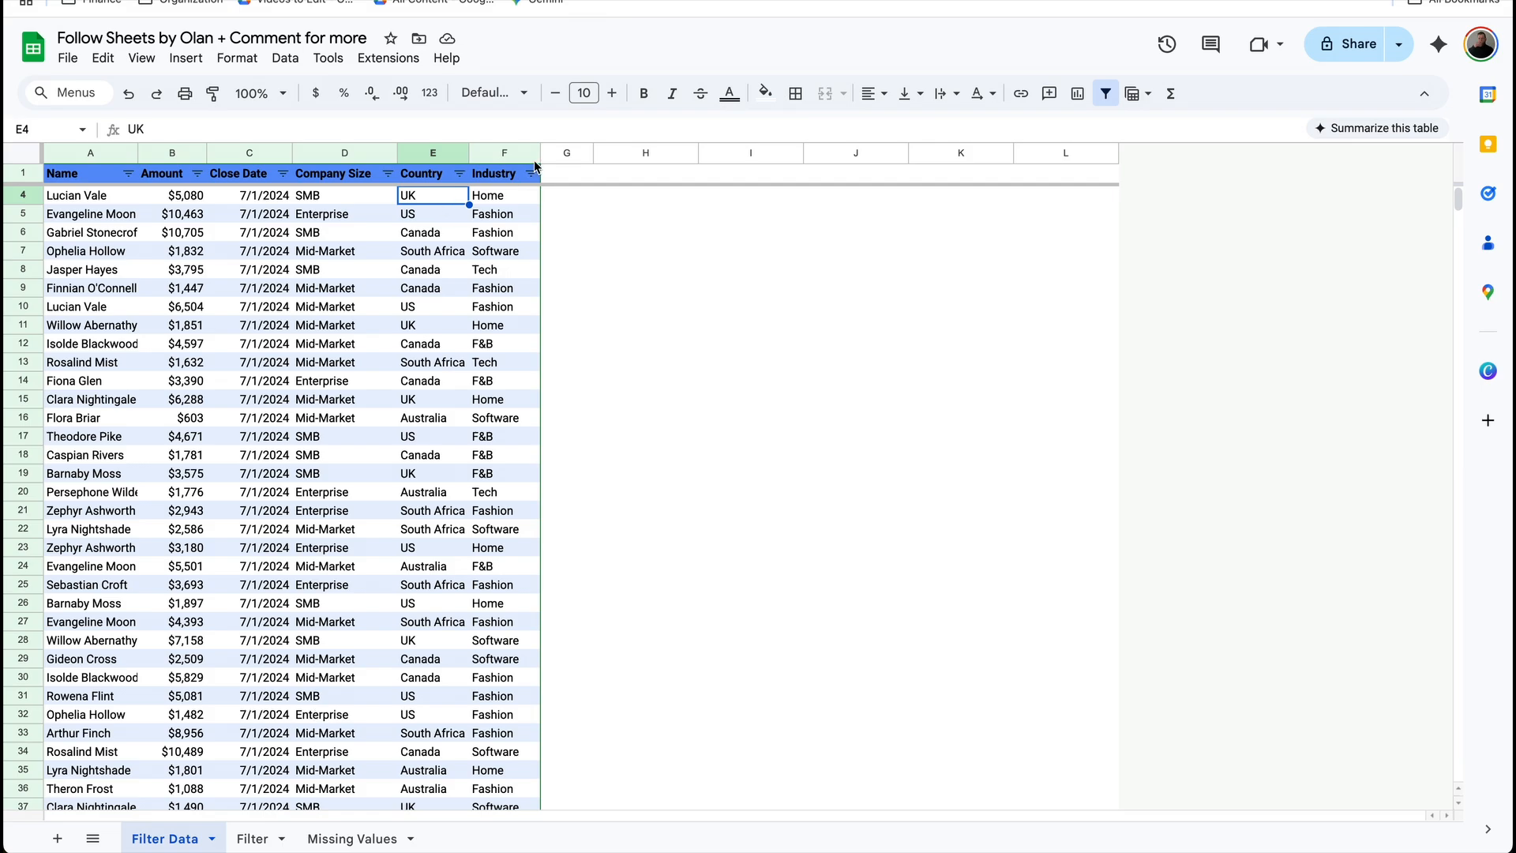
{"action": "left_click", "coordinate": [498, 196]}
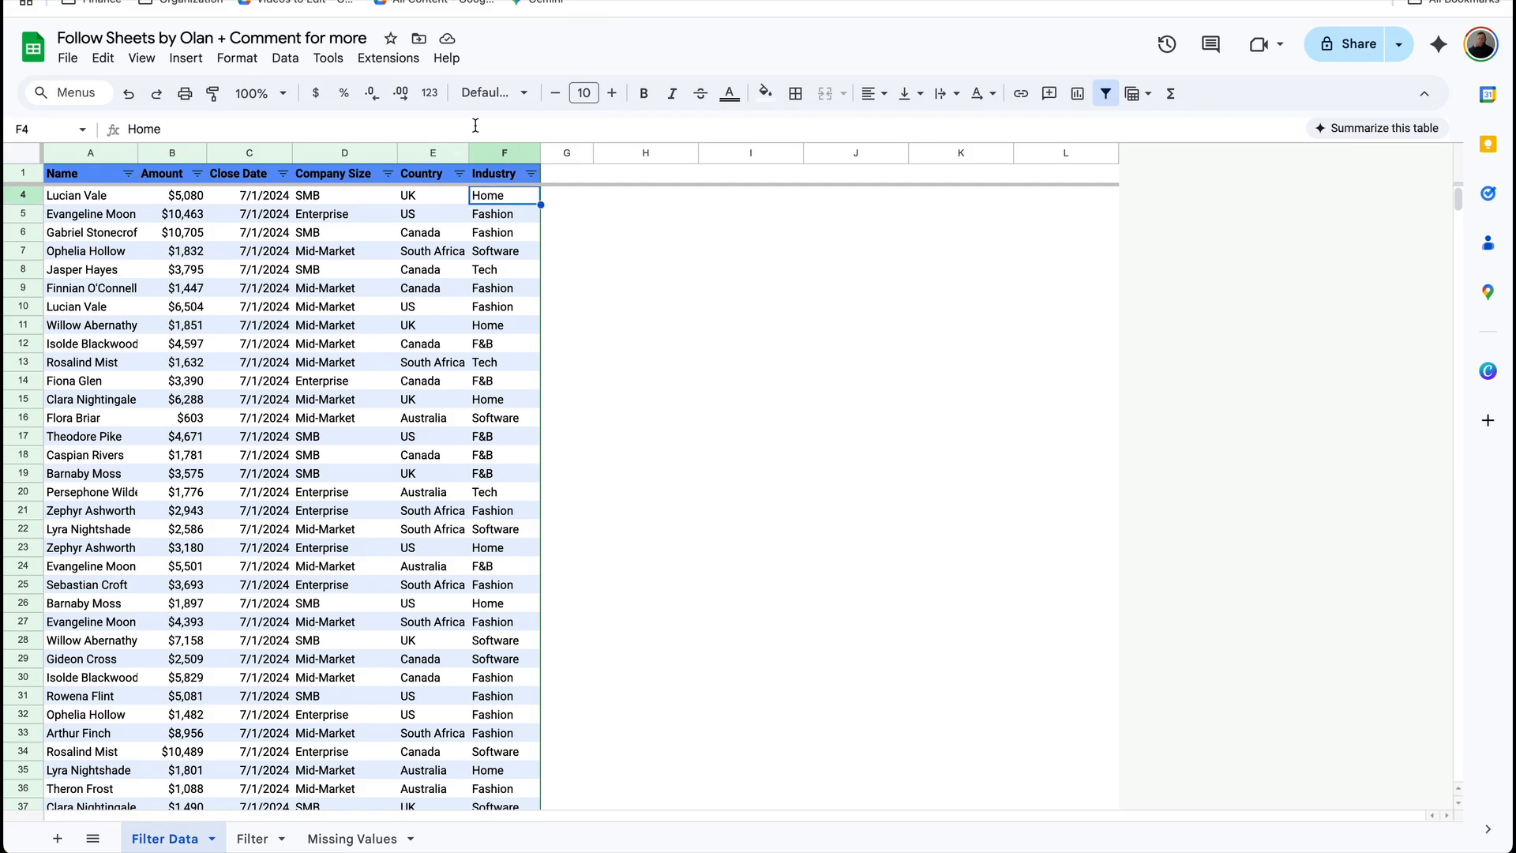
Enter a FILTER formula in cell A2 of the Filter sheet with 'Filter Data'!A:F as its range
{"action": "left_click", "coordinate": [253, 839]}
{"action": "left_click", "coordinate": [90, 193]}
{"action": "type", "text": "=filter"}
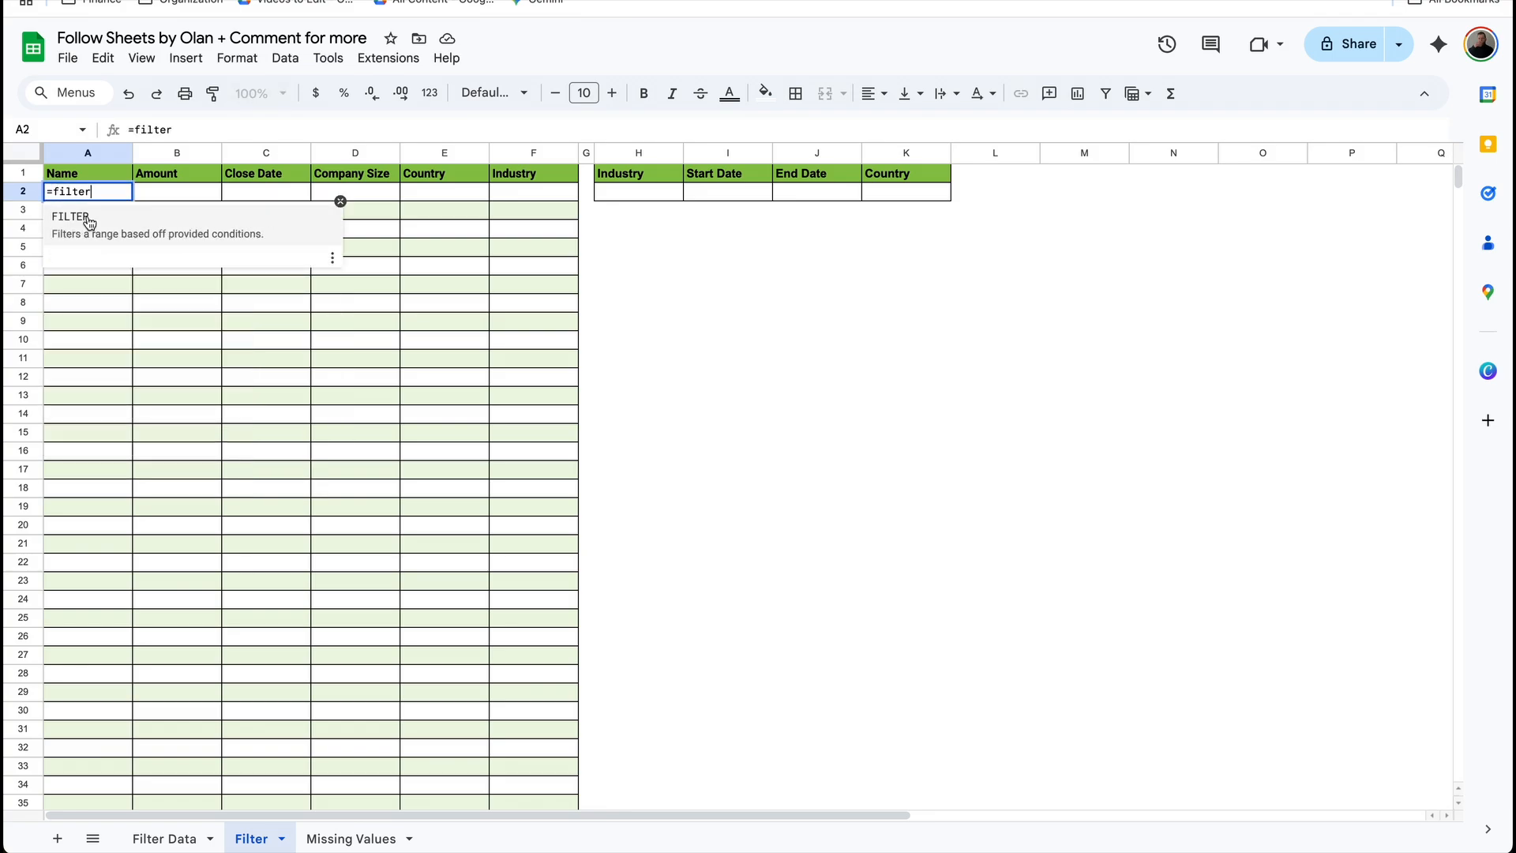
{"action": "key", "text": "Tab"}
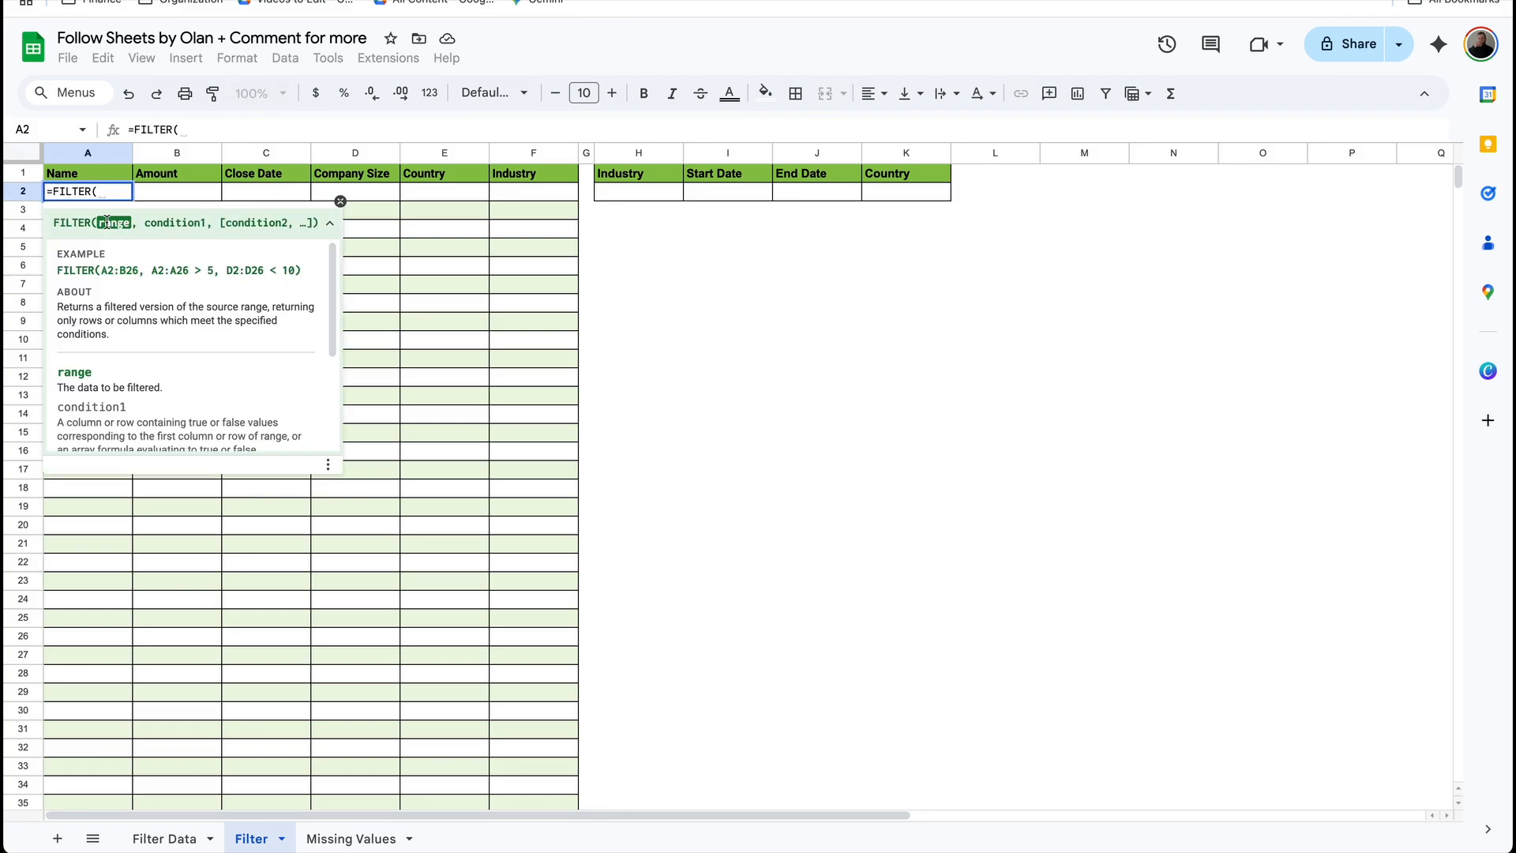
{"action": "left_click", "coordinate": [164, 839]}
{"action": "left_click_drag", "start_coordinate": [510, 154], "coordinate": [113, 161]}
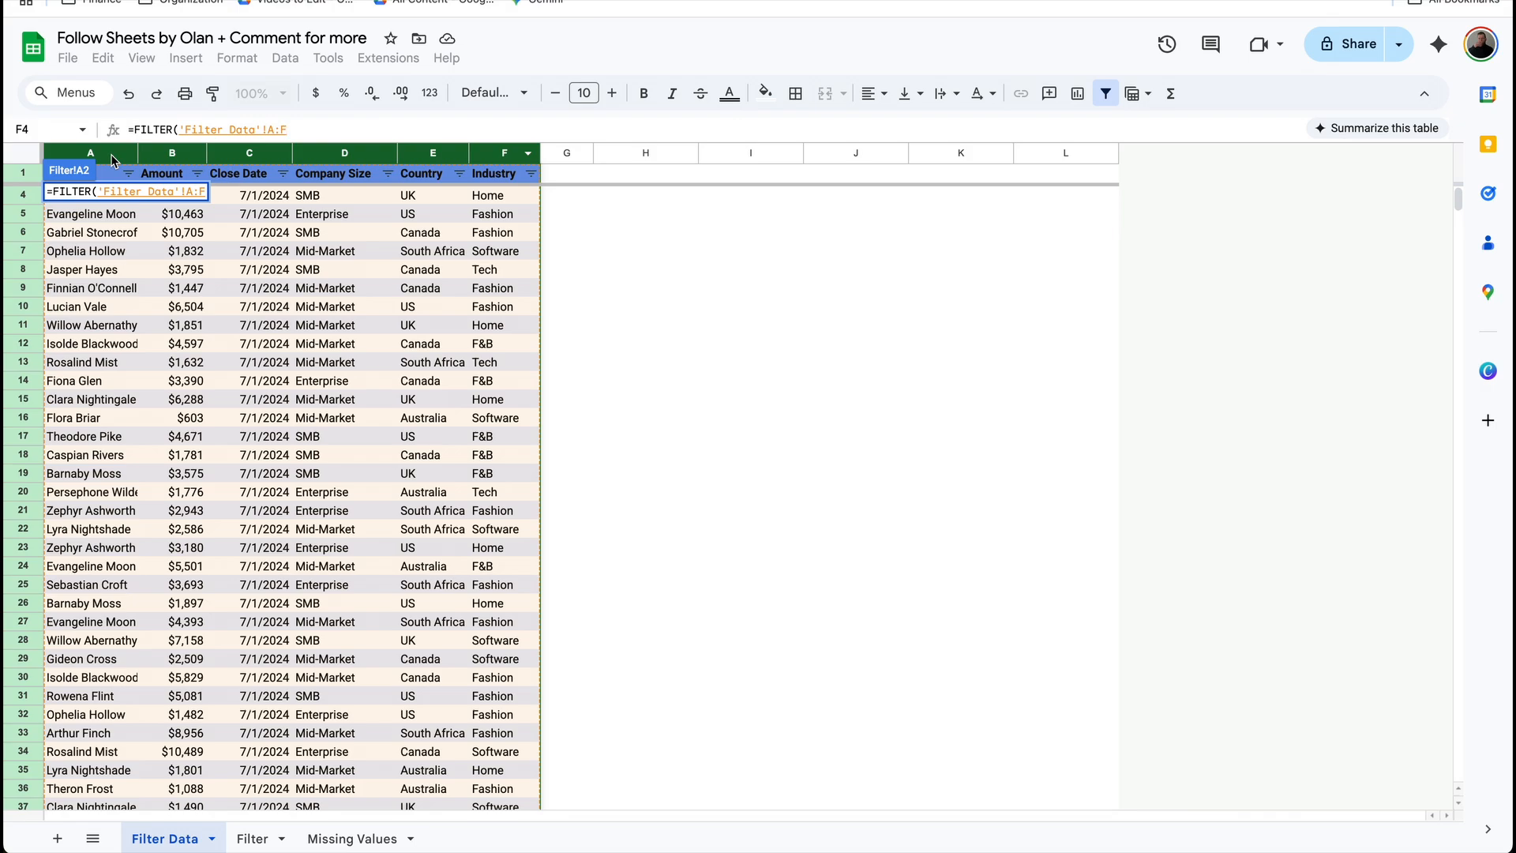
{"action": "key", "text": "Return"}
Add the condition 'Filter Data'!A:A<>"" to the FILTER formula in A2 to exclude rows with a blank name
{"action": "left_click", "coordinate": [118, 202]}
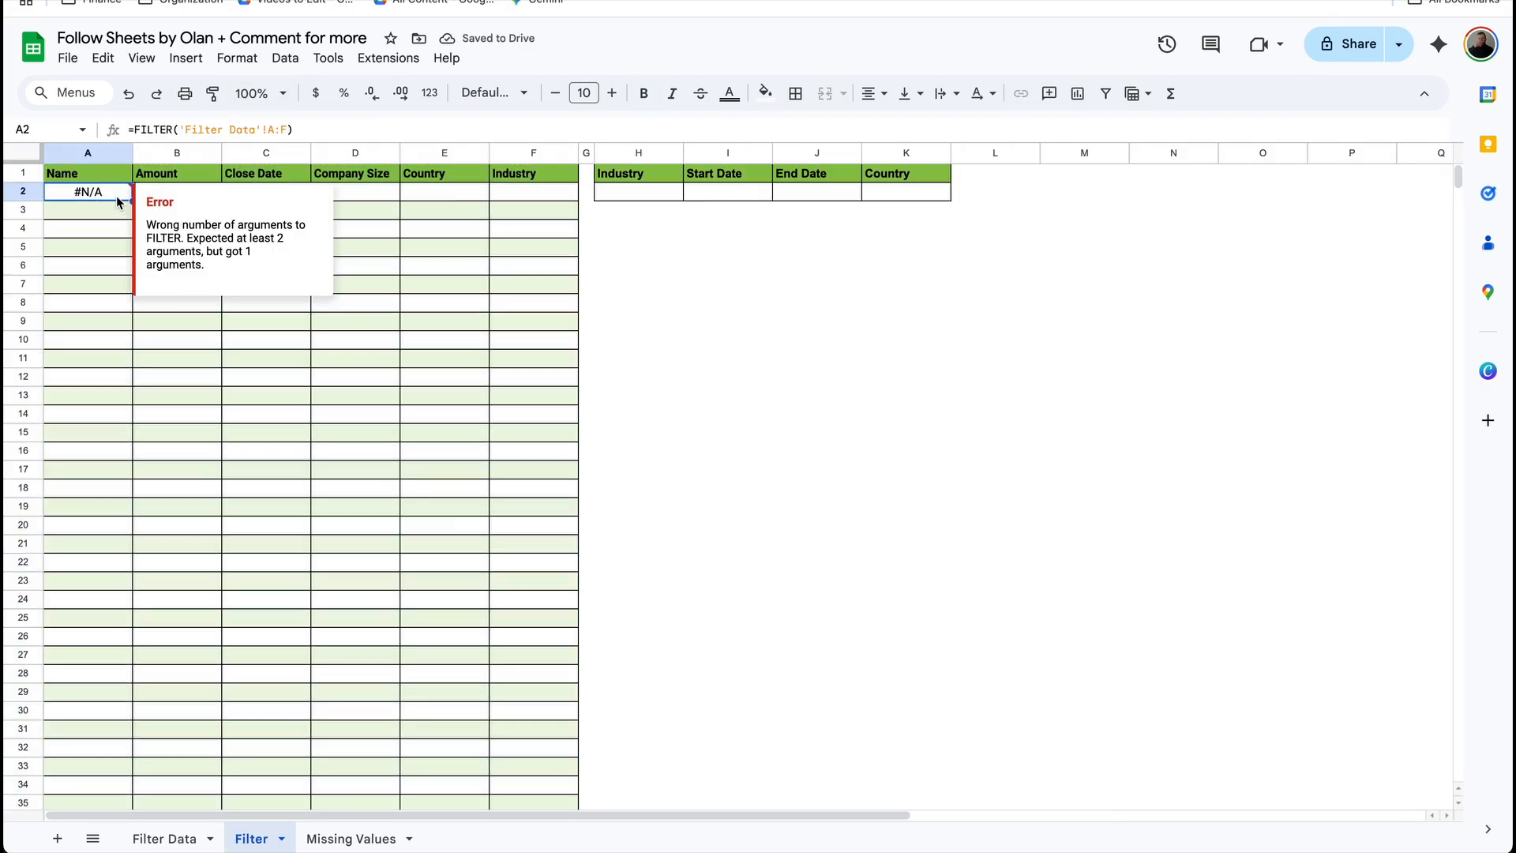
{"action": "double_click", "coordinate": [118, 202]}
{"action": "key", "text": "BackSpace"}
{"action": "type", "text": ","}
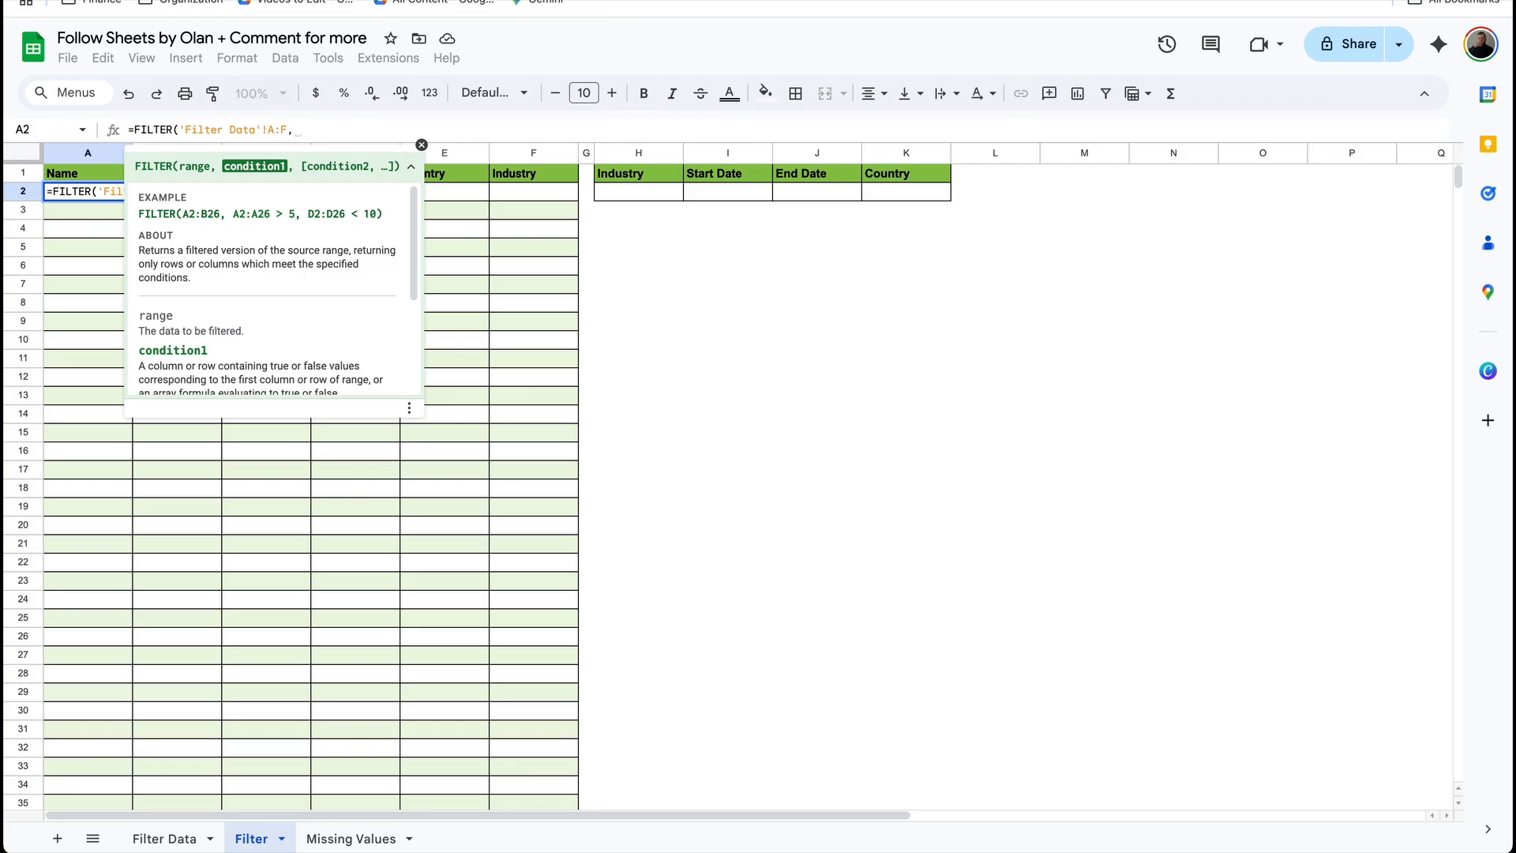
{"action": "key", "text": "ctrl+shift+Page_Up"}
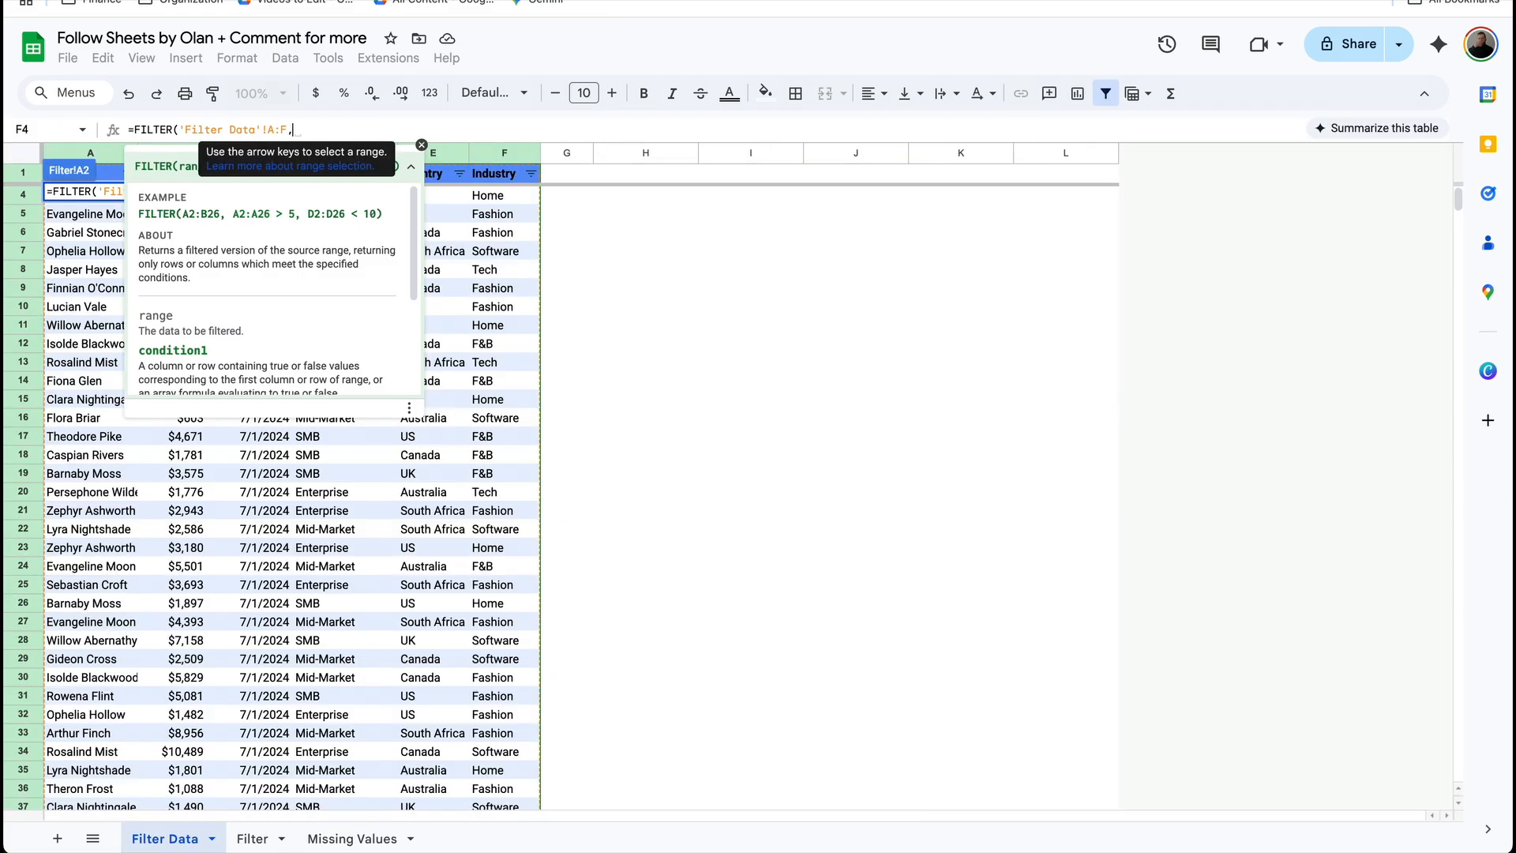
{"action": "left_click", "coordinate": [96, 153]}
{"action": "type", "text": "<>"}
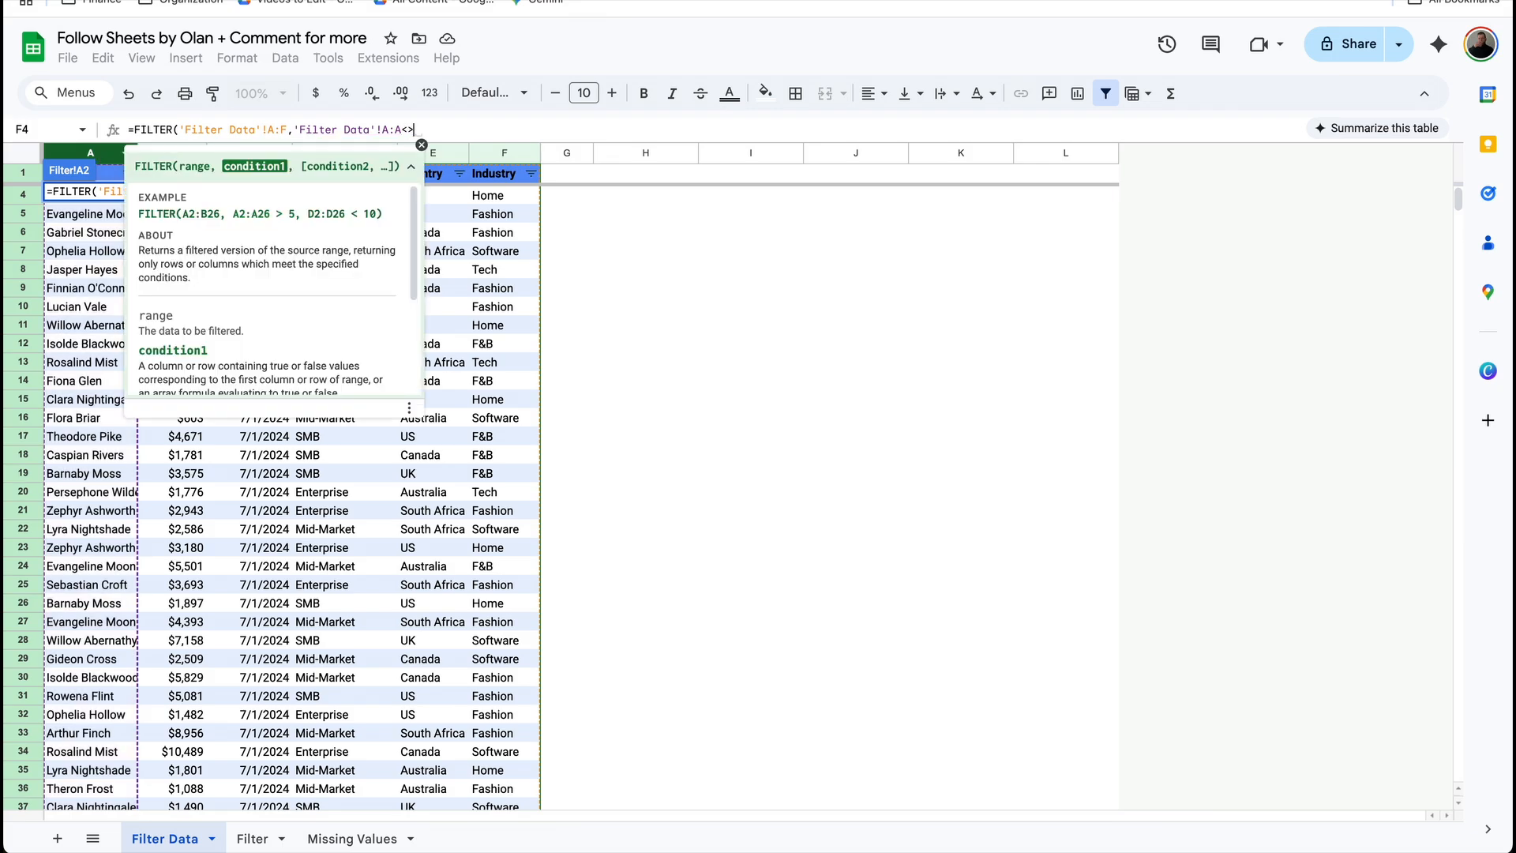
{"action": "type", "text": "\"\""}
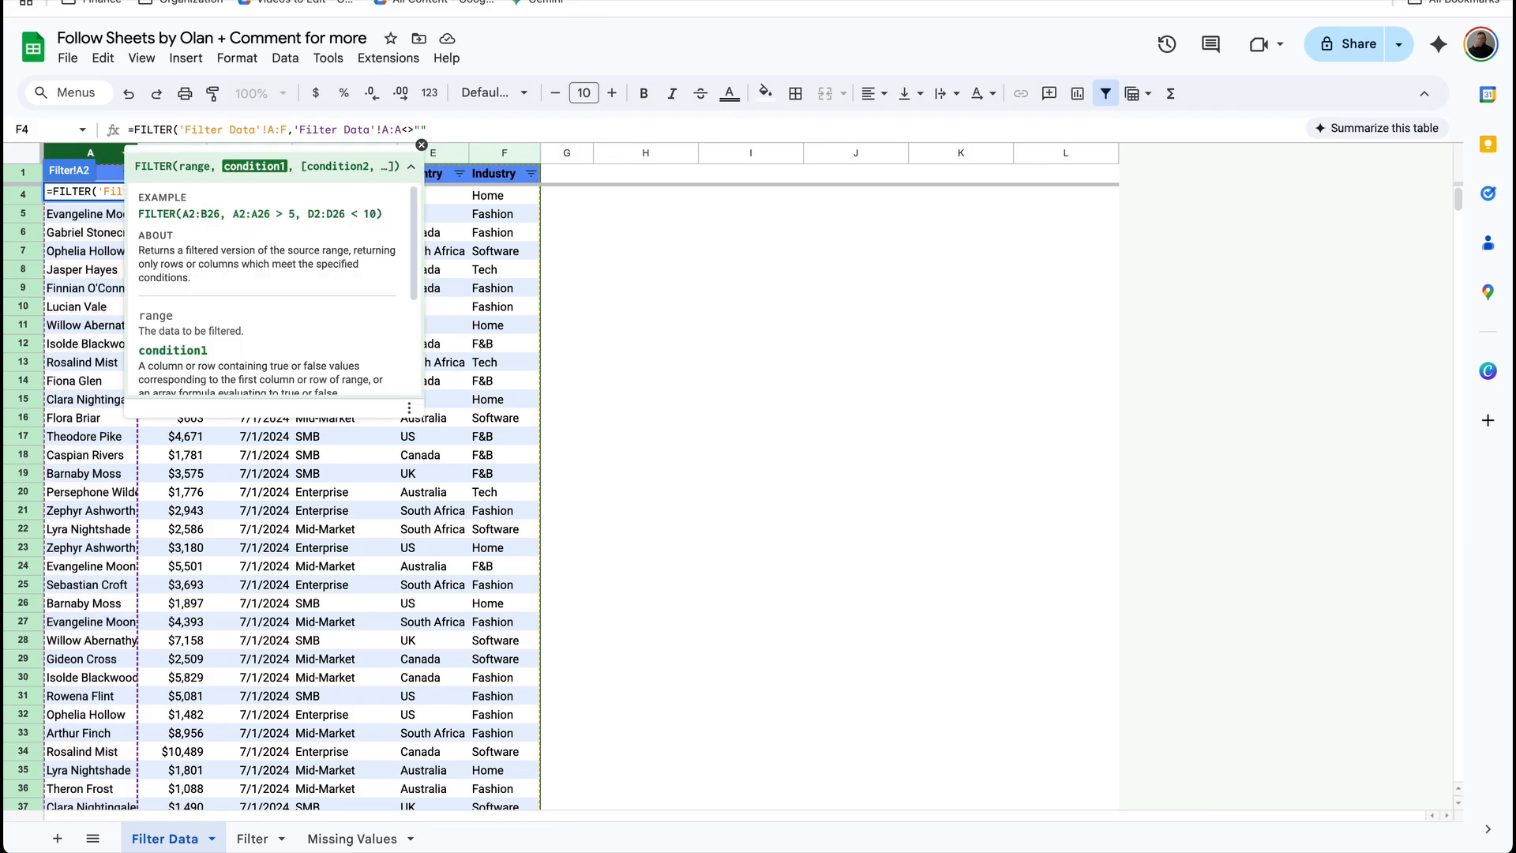
{"action": "key", "text": "Return"}
{"action": "left_click", "coordinate": [136, 208]}
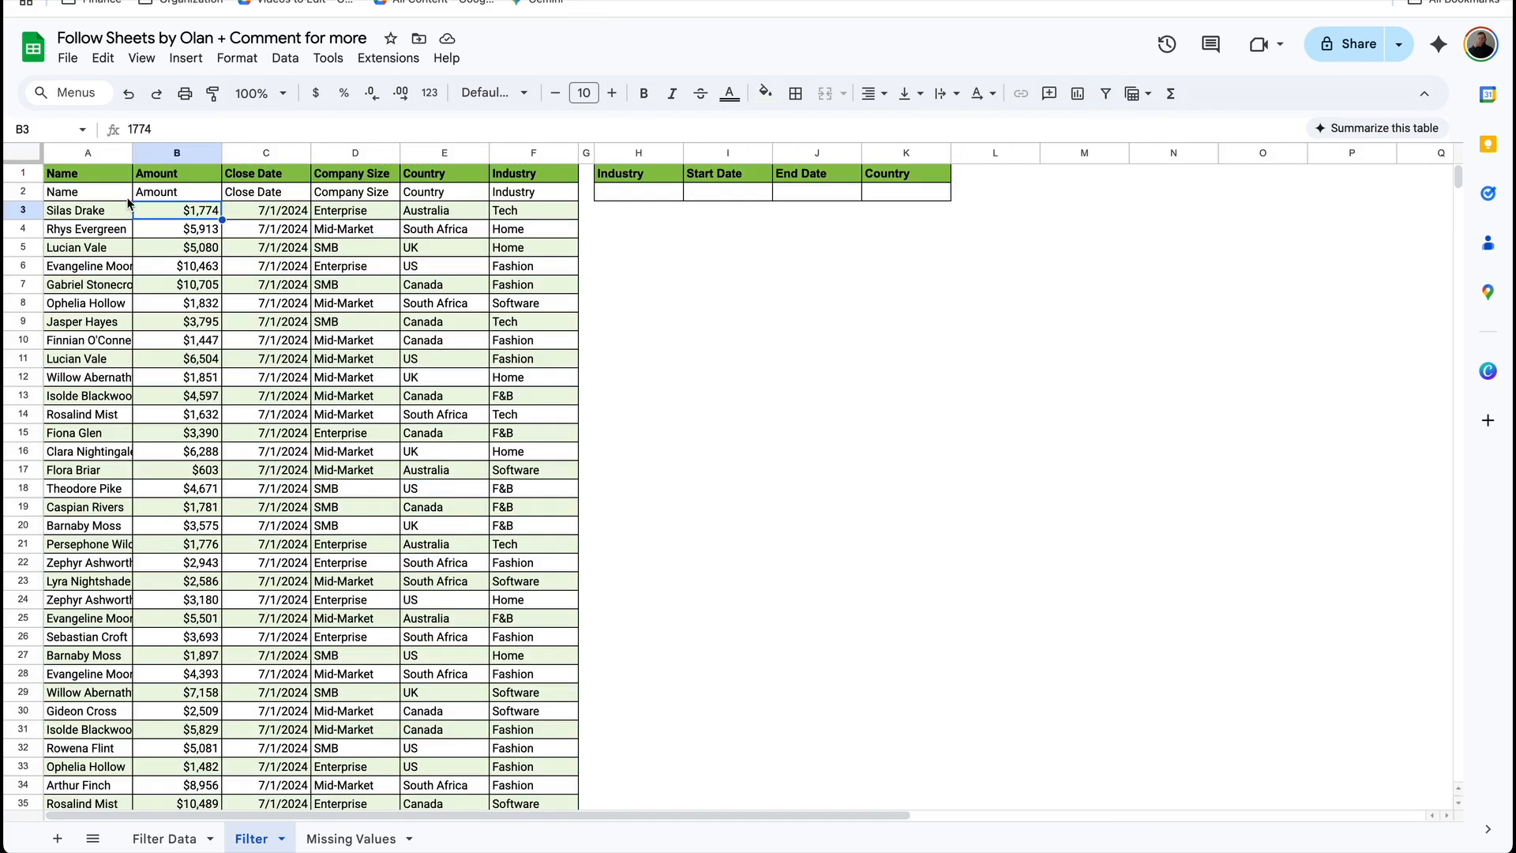
Test overwriting the formula's output by entering efhejfhefk in A14, and clear that cell after checking A2
{"action": "left_click", "coordinate": [89, 413]}
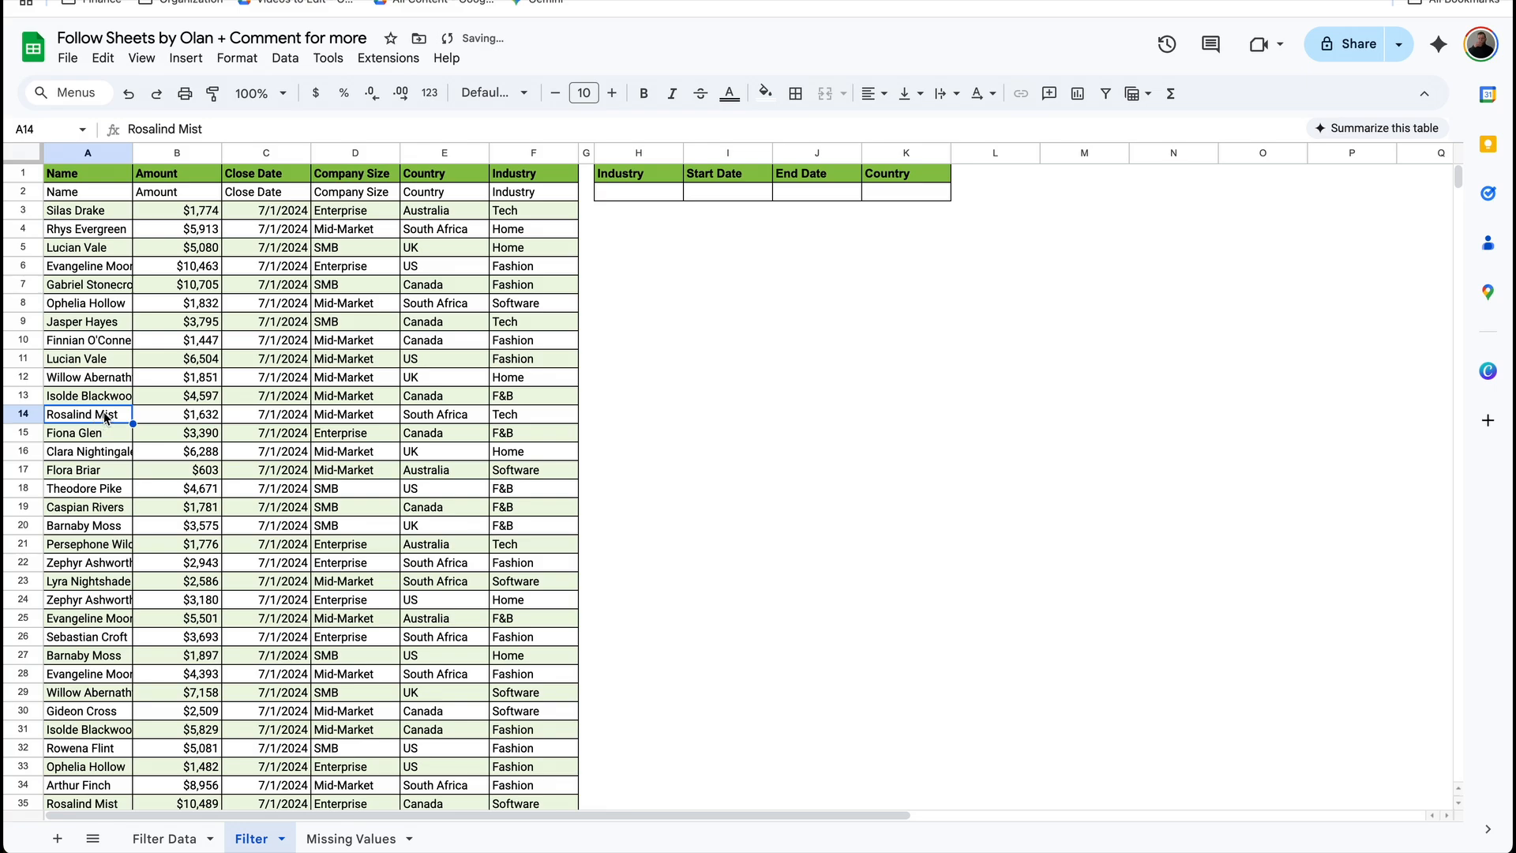
{"action": "type", "text": "efhejfhefk"}
{"action": "key", "text": "Return"}
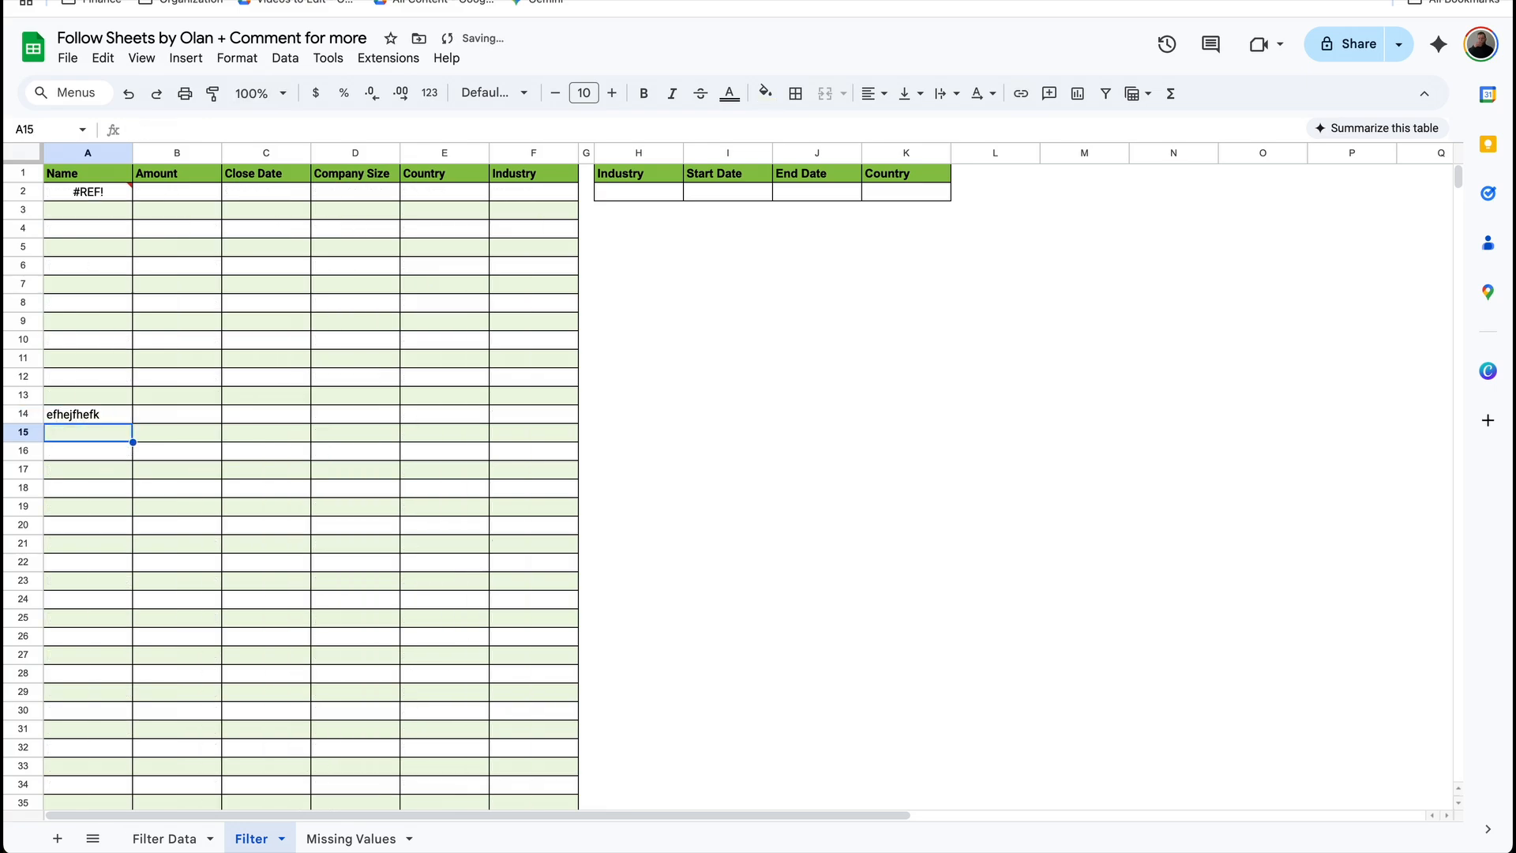
{"action": "mouse_move", "coordinate": [98, 194]}
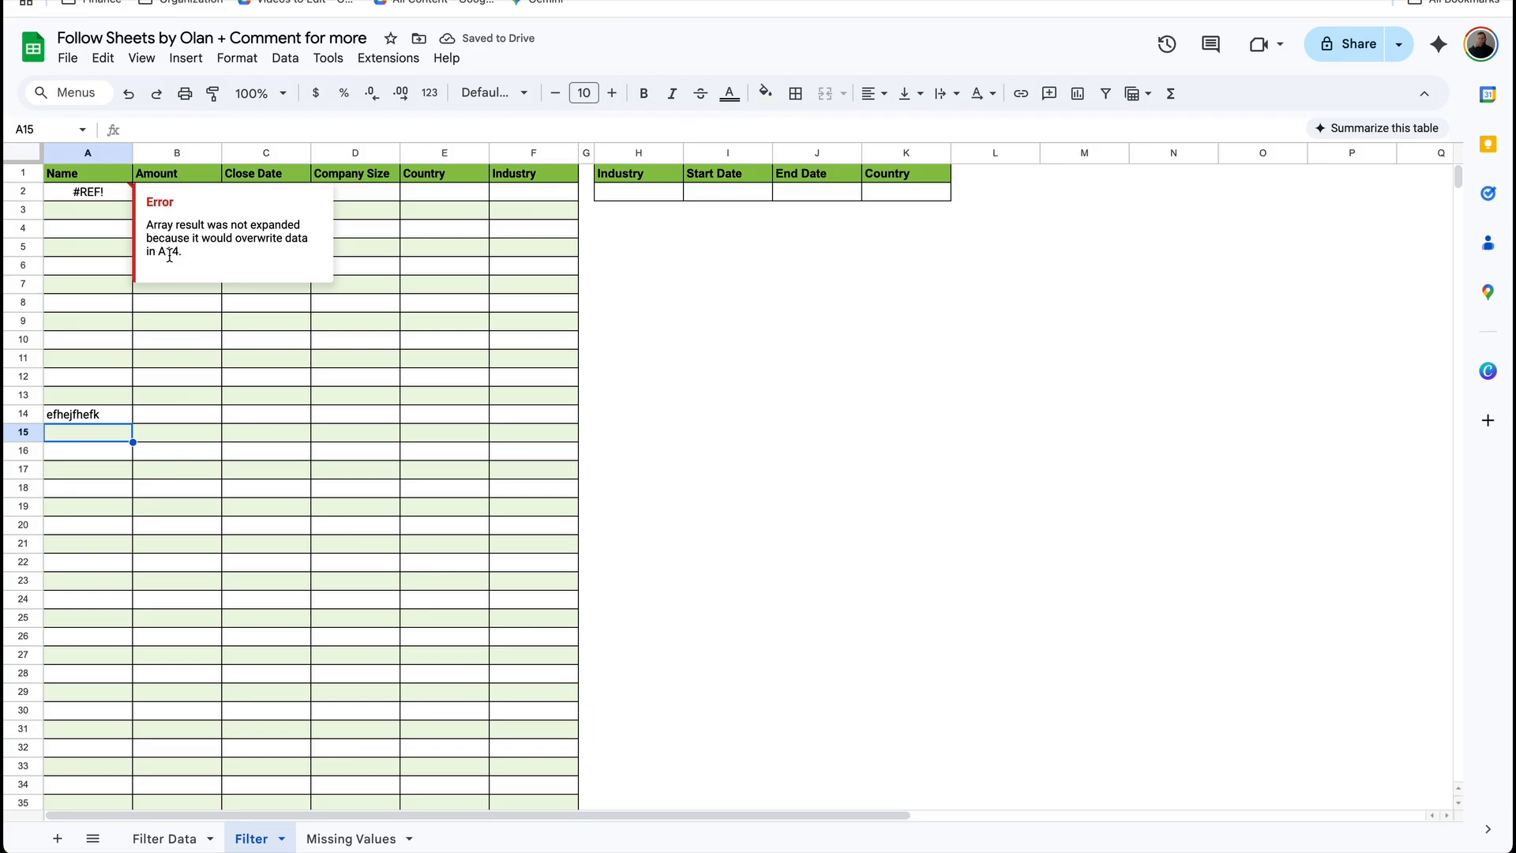
{"action": "left_click", "coordinate": [87, 414]}
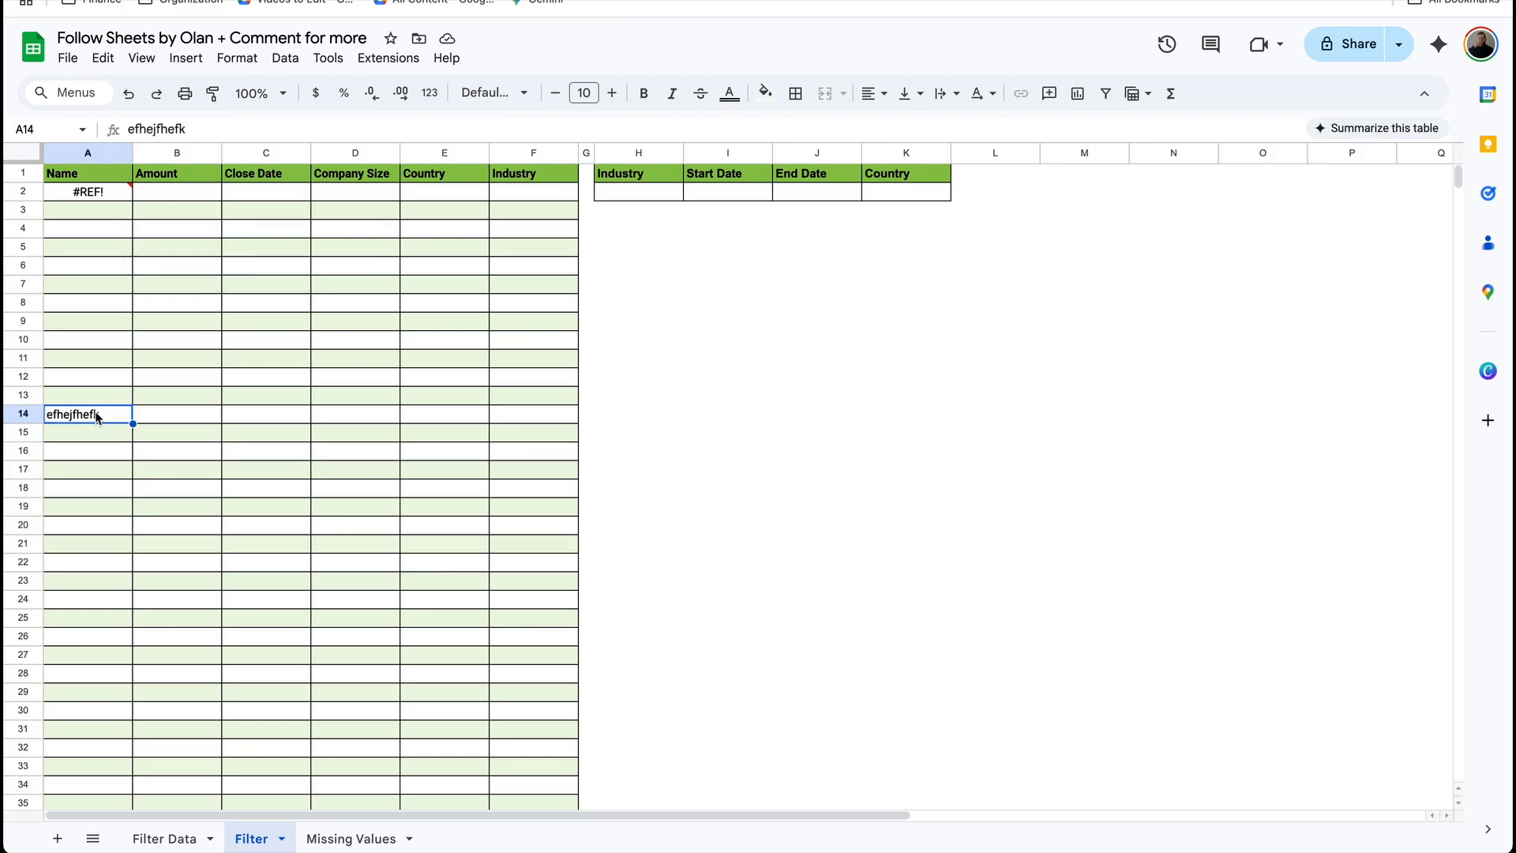
{"action": "key", "text": "Delete"}
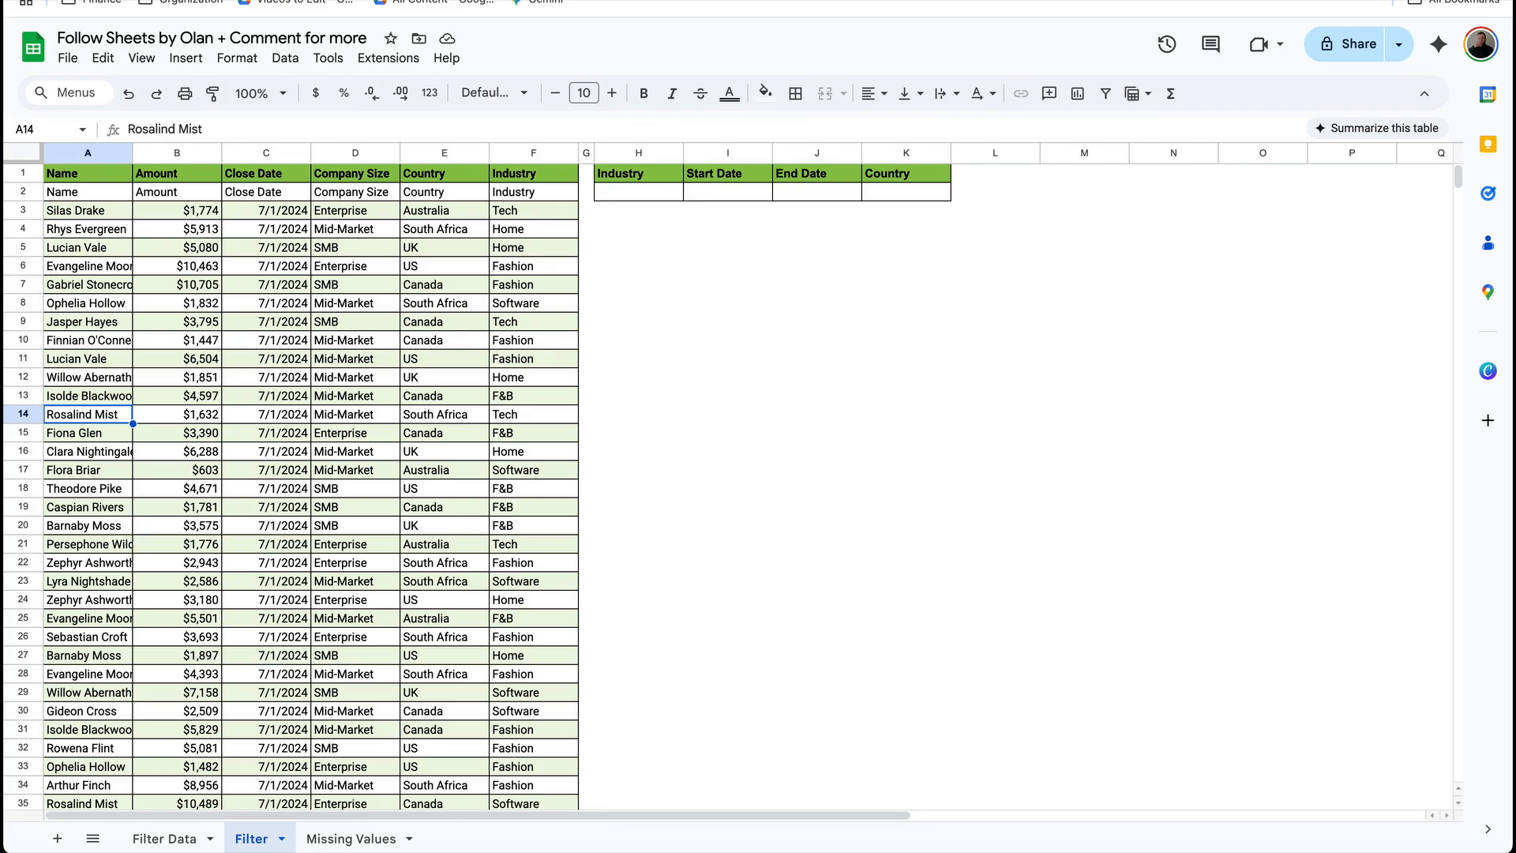
Enter the test text hfjehfejfhekfh in A42333, directly below the last row of the formula's output
{"action": "key", "text": "ctrl+Down"}
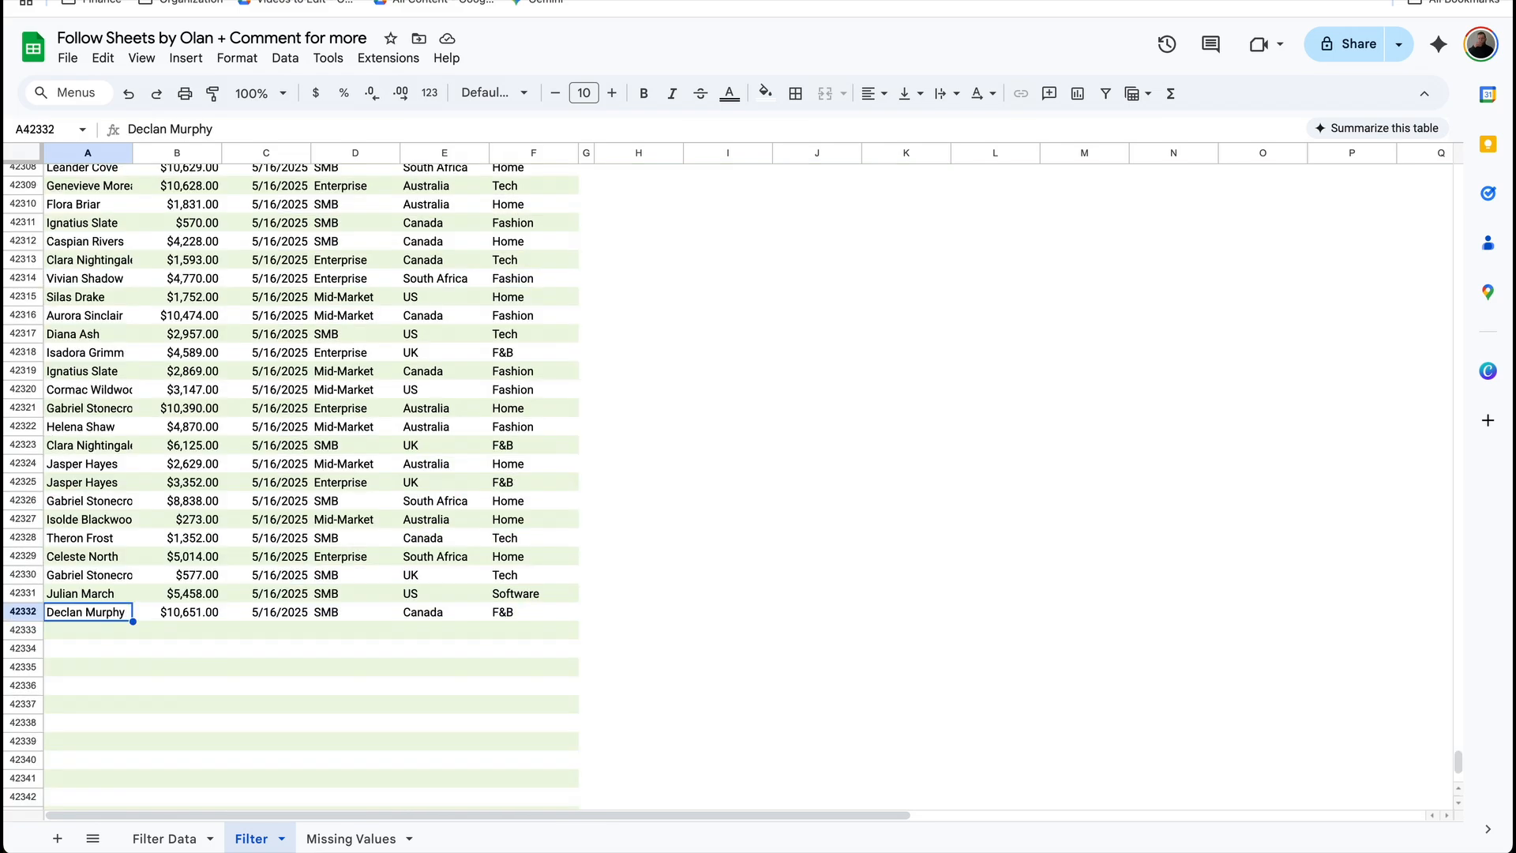
{"action": "scroll", "coordinate": [86, 442], "scroll_direction": "down", "scroll_amount": 1}
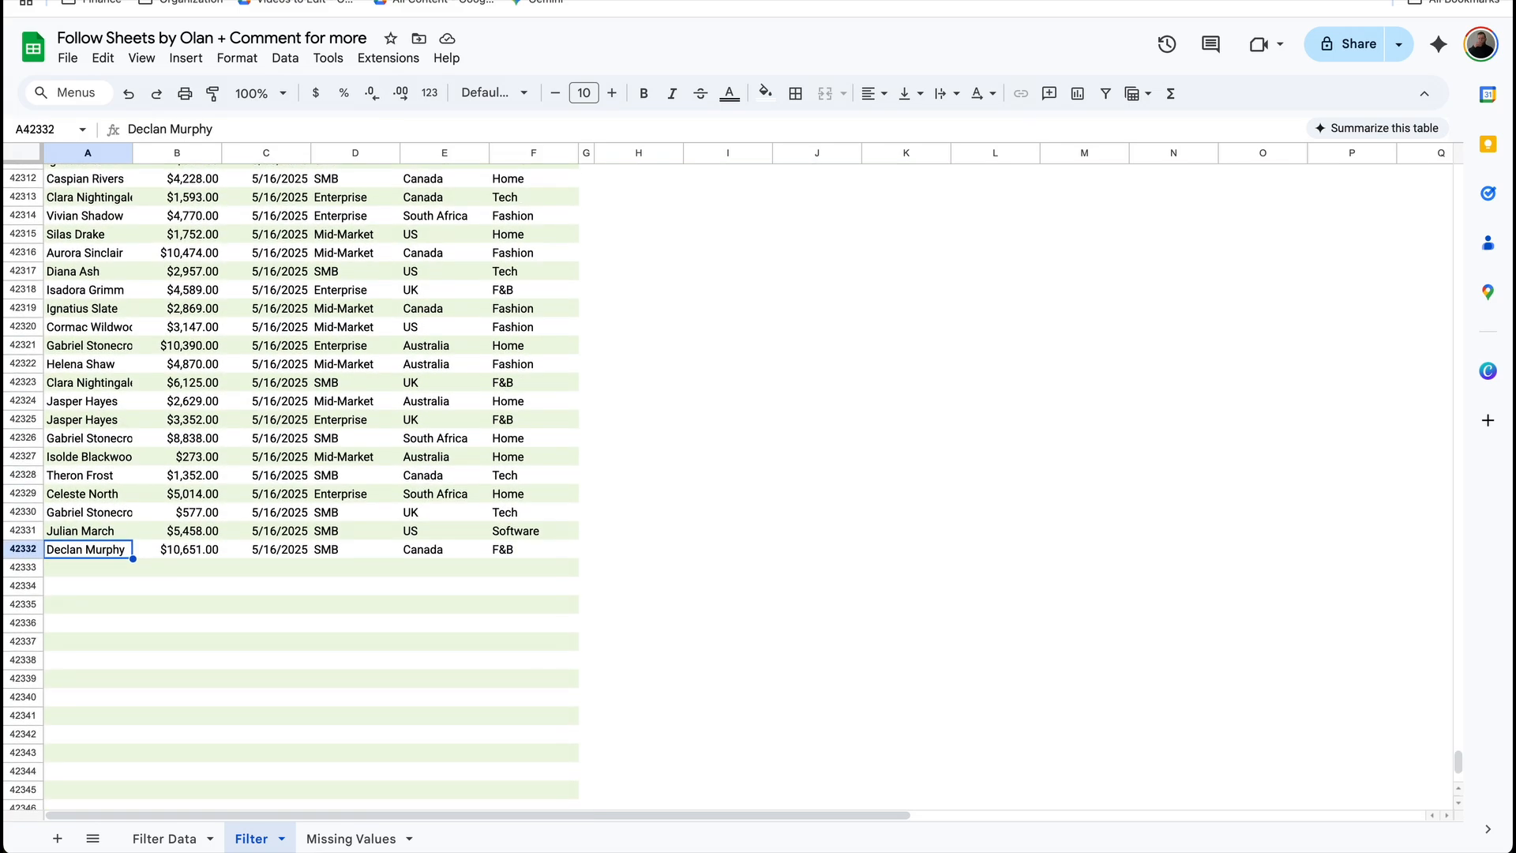
{"action": "left_click", "coordinate": [94, 577]}
{"action": "type", "text": "hfjehfejfhekfh"}
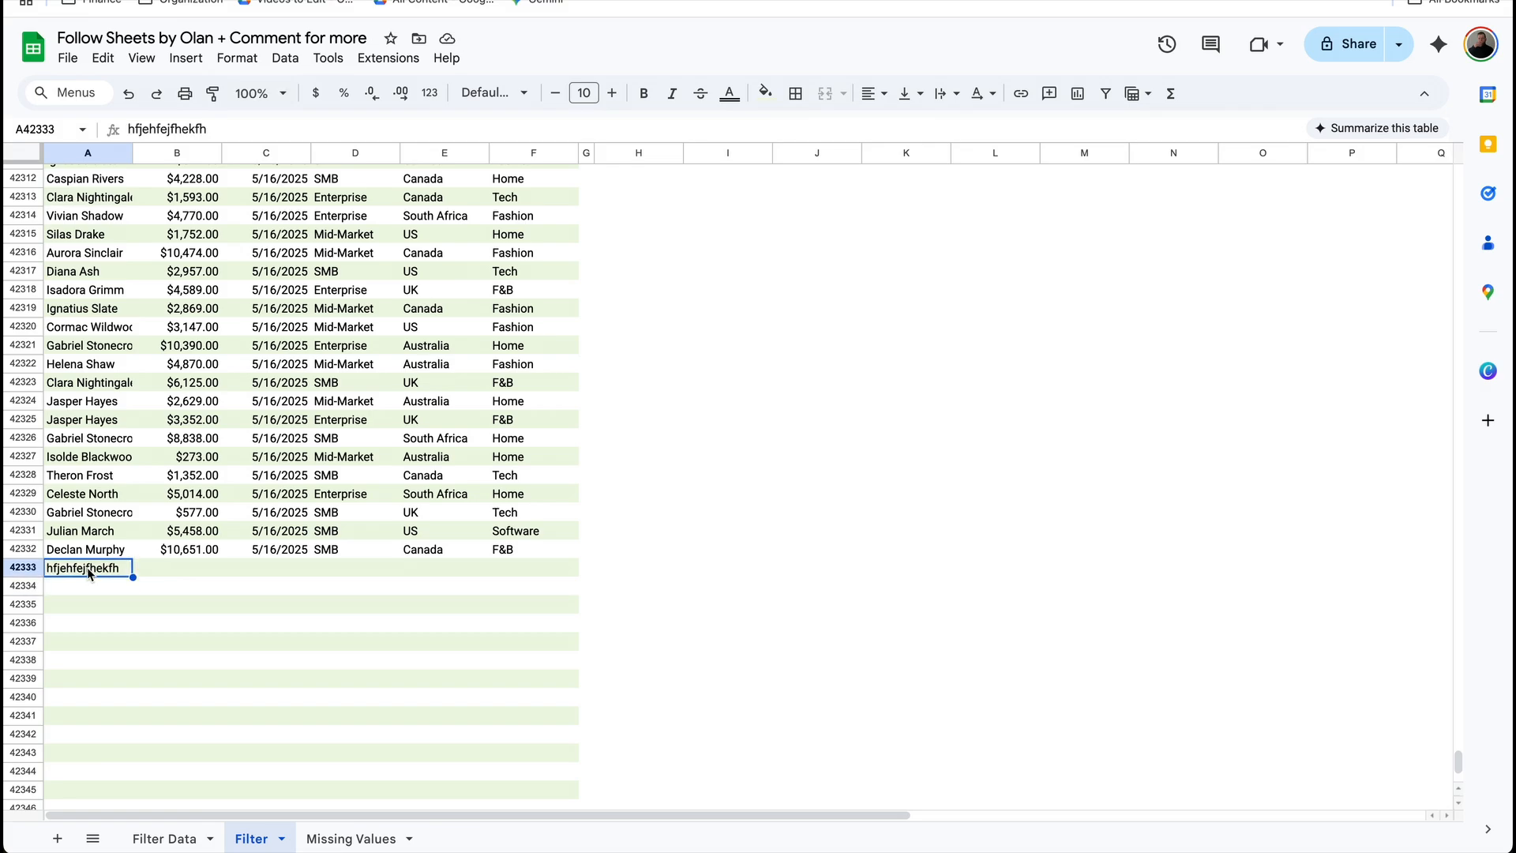
Add ejfhefjhef as a new name in A42332 of the Filter Data sheet and check cell A2 on the Filter sheet
{"action": "left_click", "coordinate": [165, 838]}
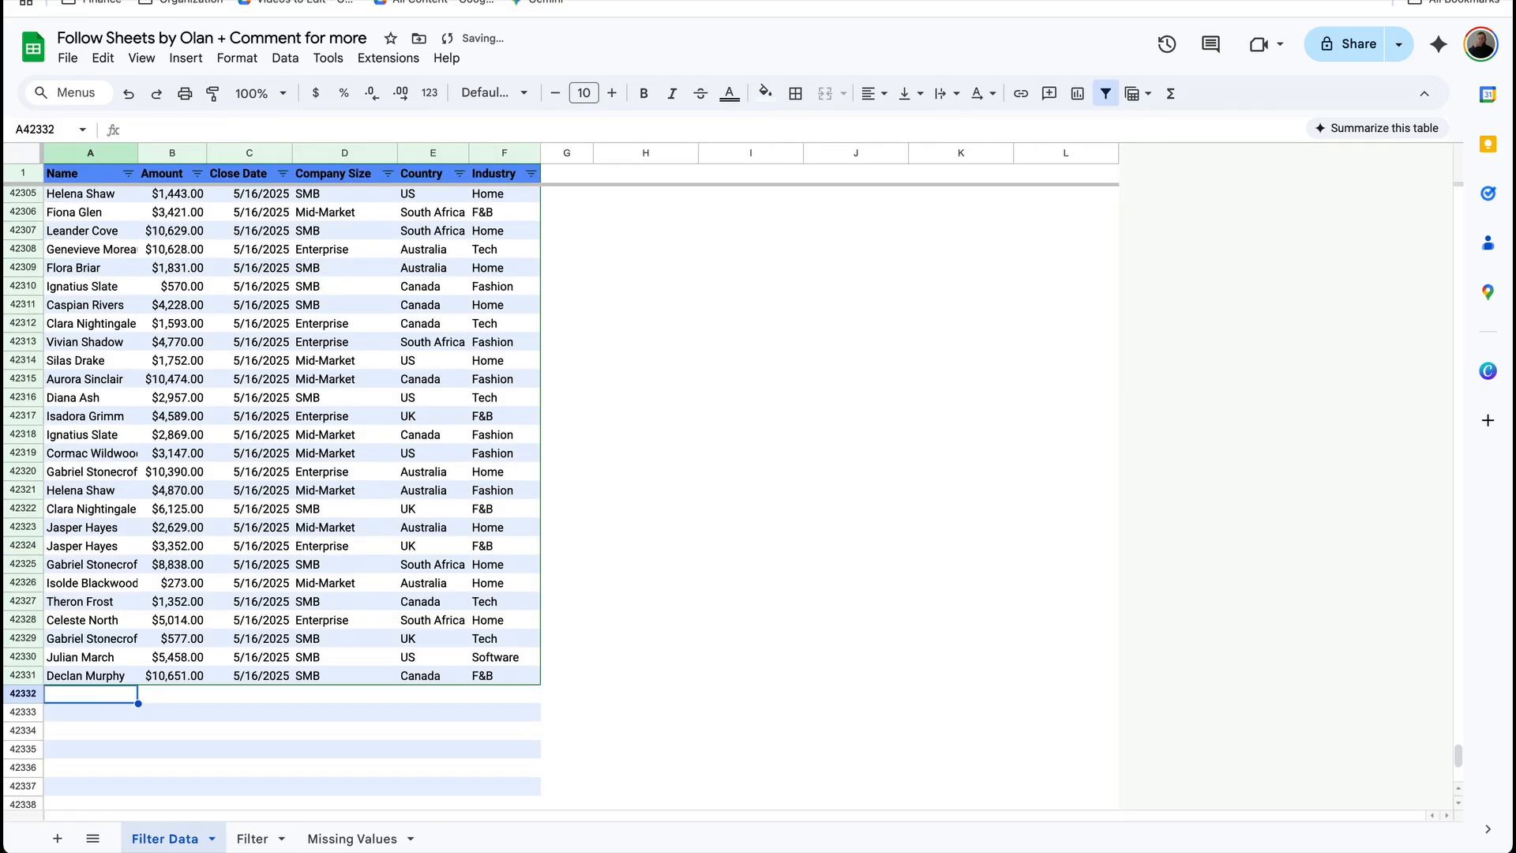
{"action": "type", "text": "ejfhefjhef"}
{"action": "key", "text": "Return"}
{"action": "left_click", "coordinate": [255, 837]}
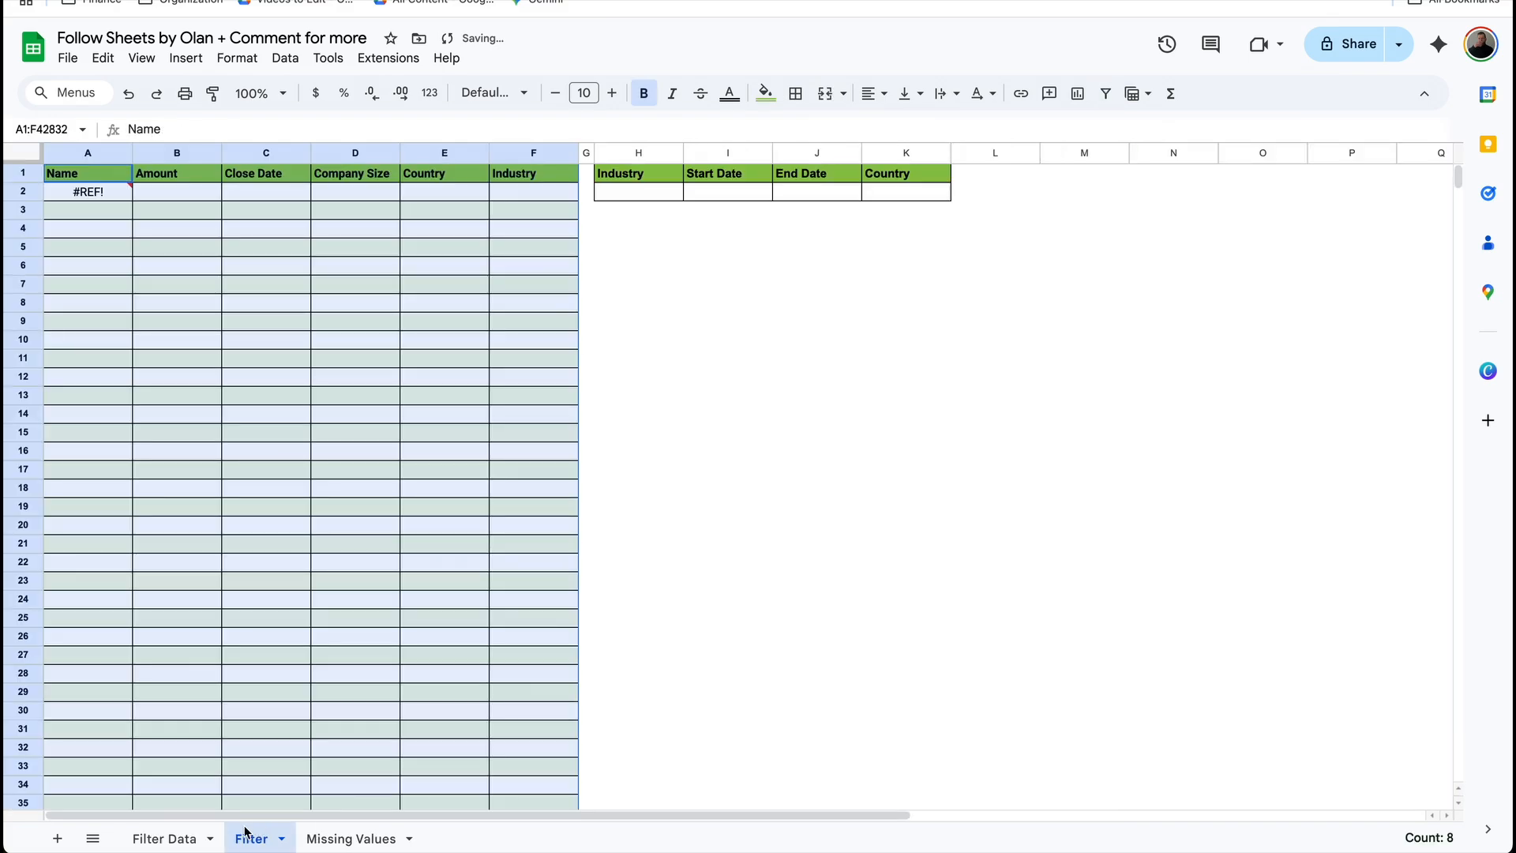
{"action": "mouse_move", "coordinate": [105, 196]}
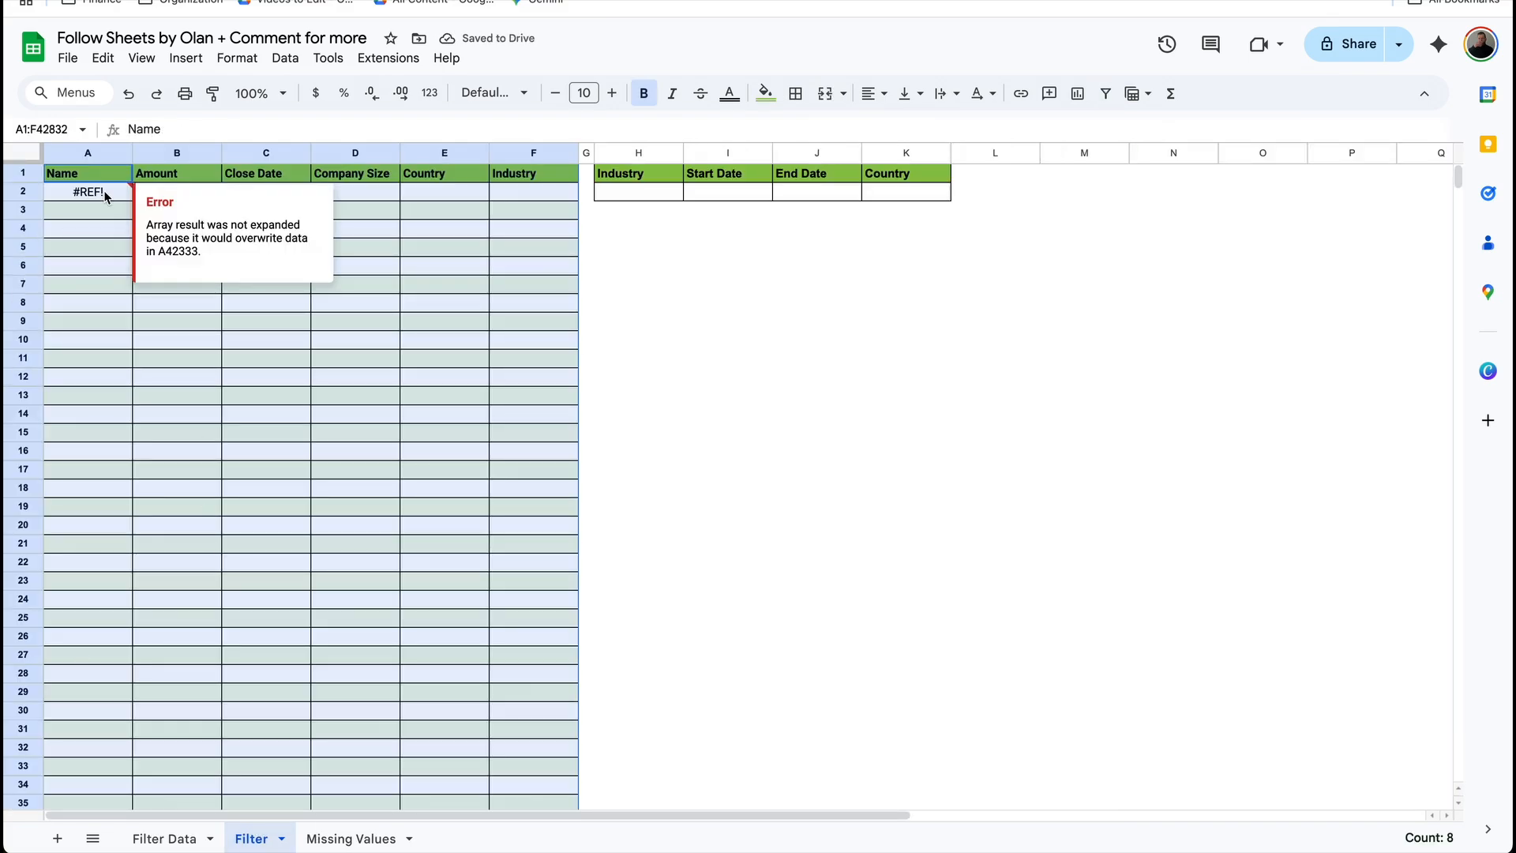
Delete the test text from cell A42333 of the Filter sheet and return to the formula in A2
{"action": "left_click", "coordinate": [93, 229]}
{"action": "key", "text": "ctrl+Down"}
{"action": "key", "text": "Delete"}
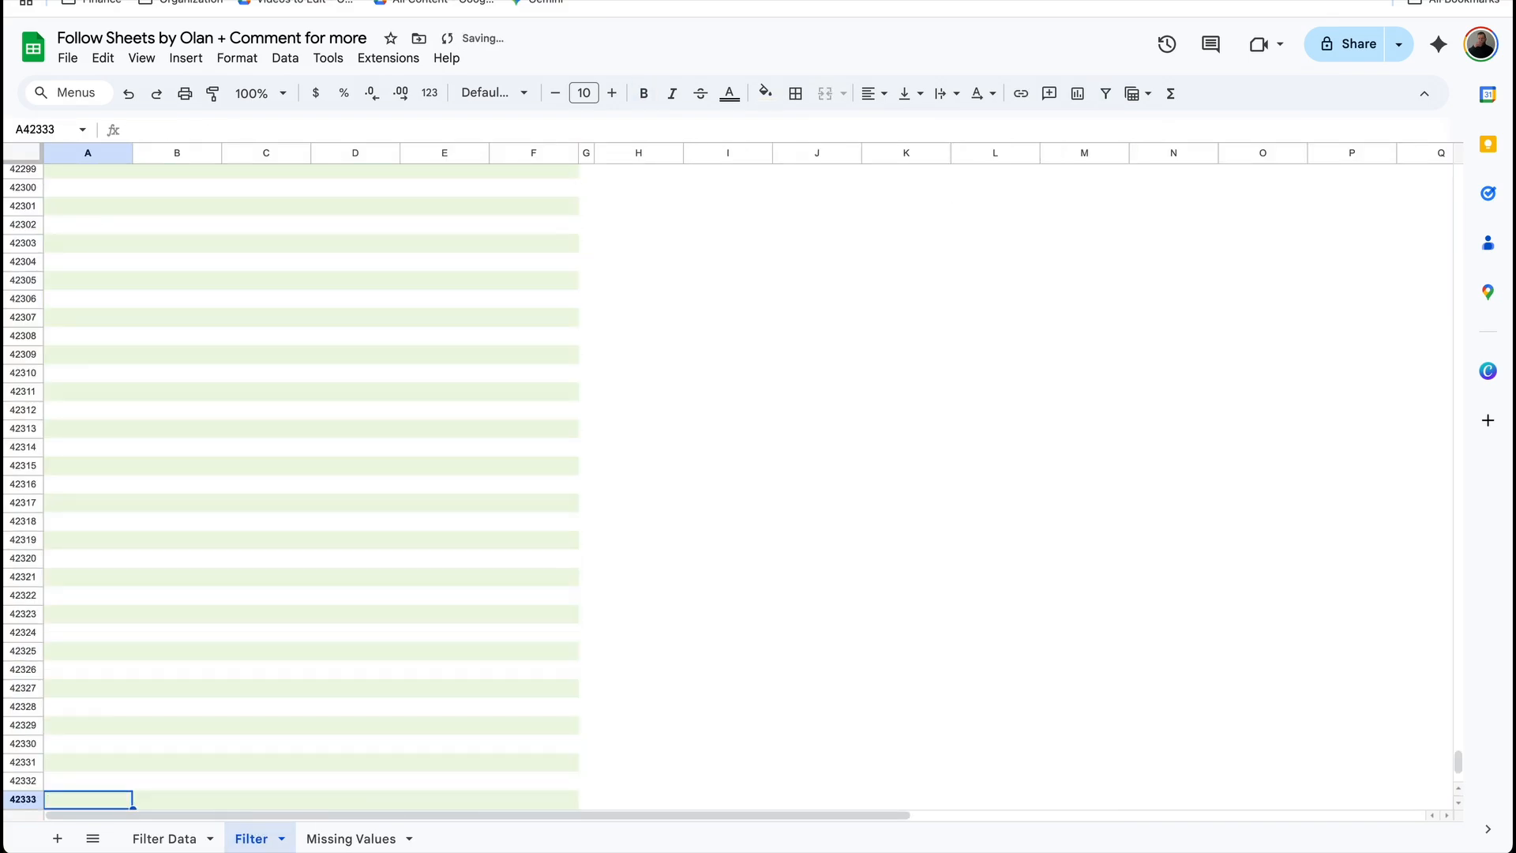
{"action": "key", "text": "ctrl+Up"}
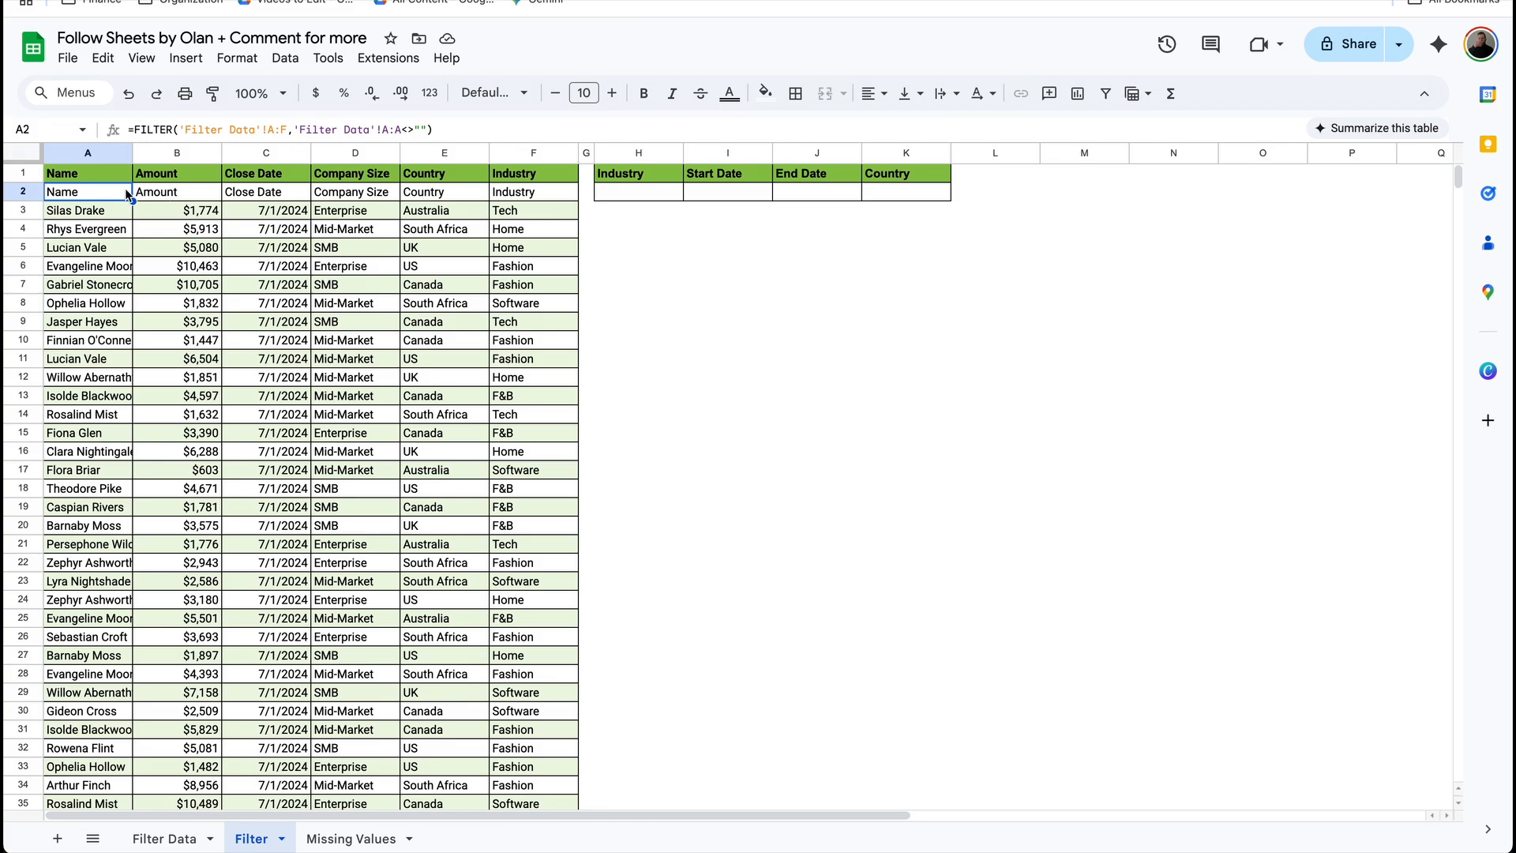
Make the A2 formula skip the header row by changing its ranges to 'Filter Data'!A2:F and 'Filter Data'!A2:A
{"action": "left_click", "coordinate": [273, 131]}
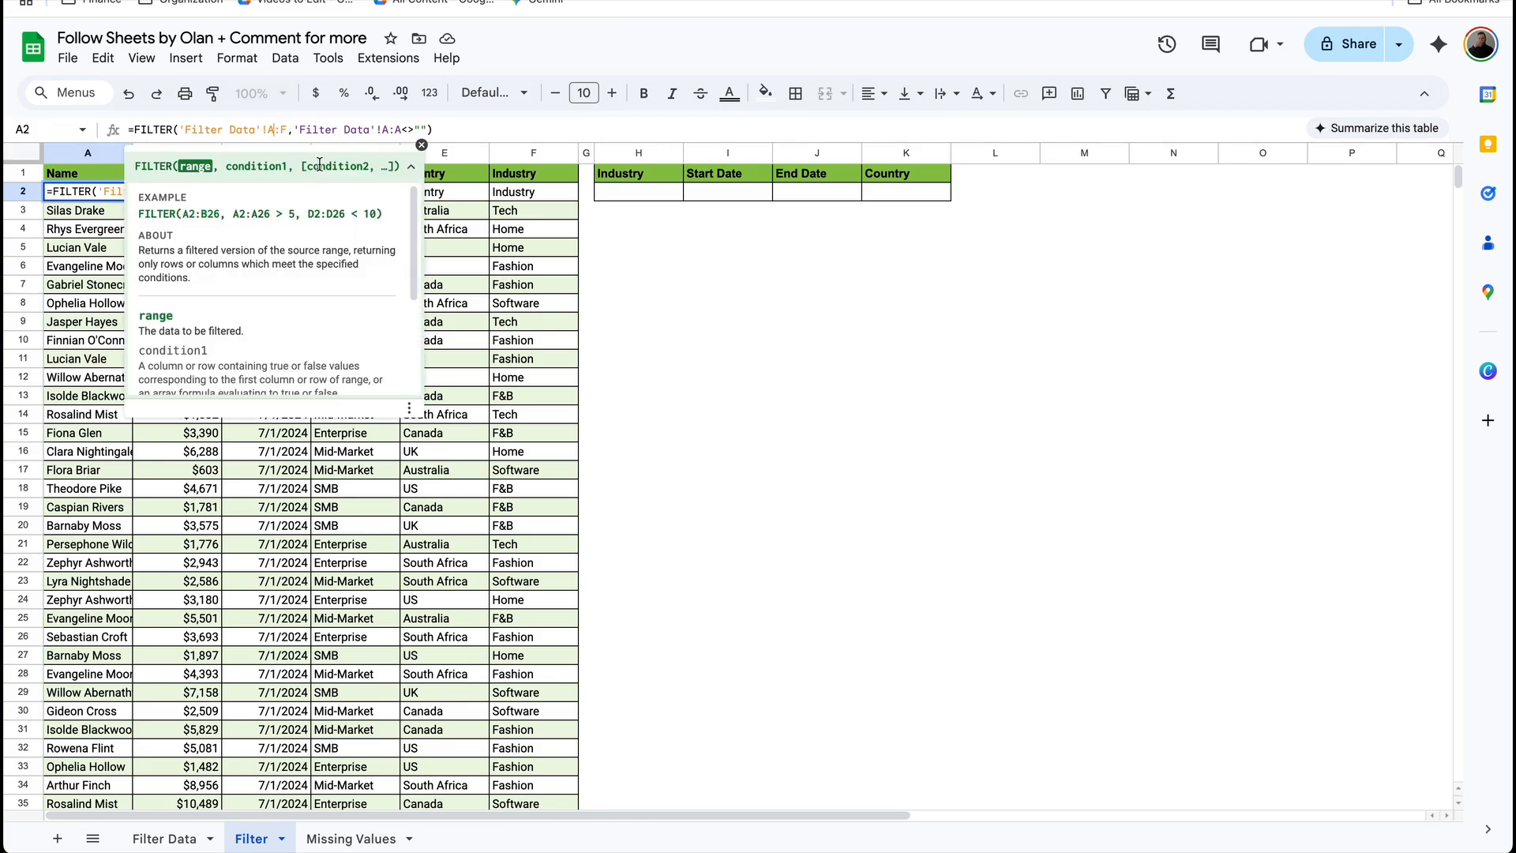
{"action": "type", "text": "2"}
{"action": "left_click", "coordinate": [396, 130]}
{"action": "type", "text": "2"}
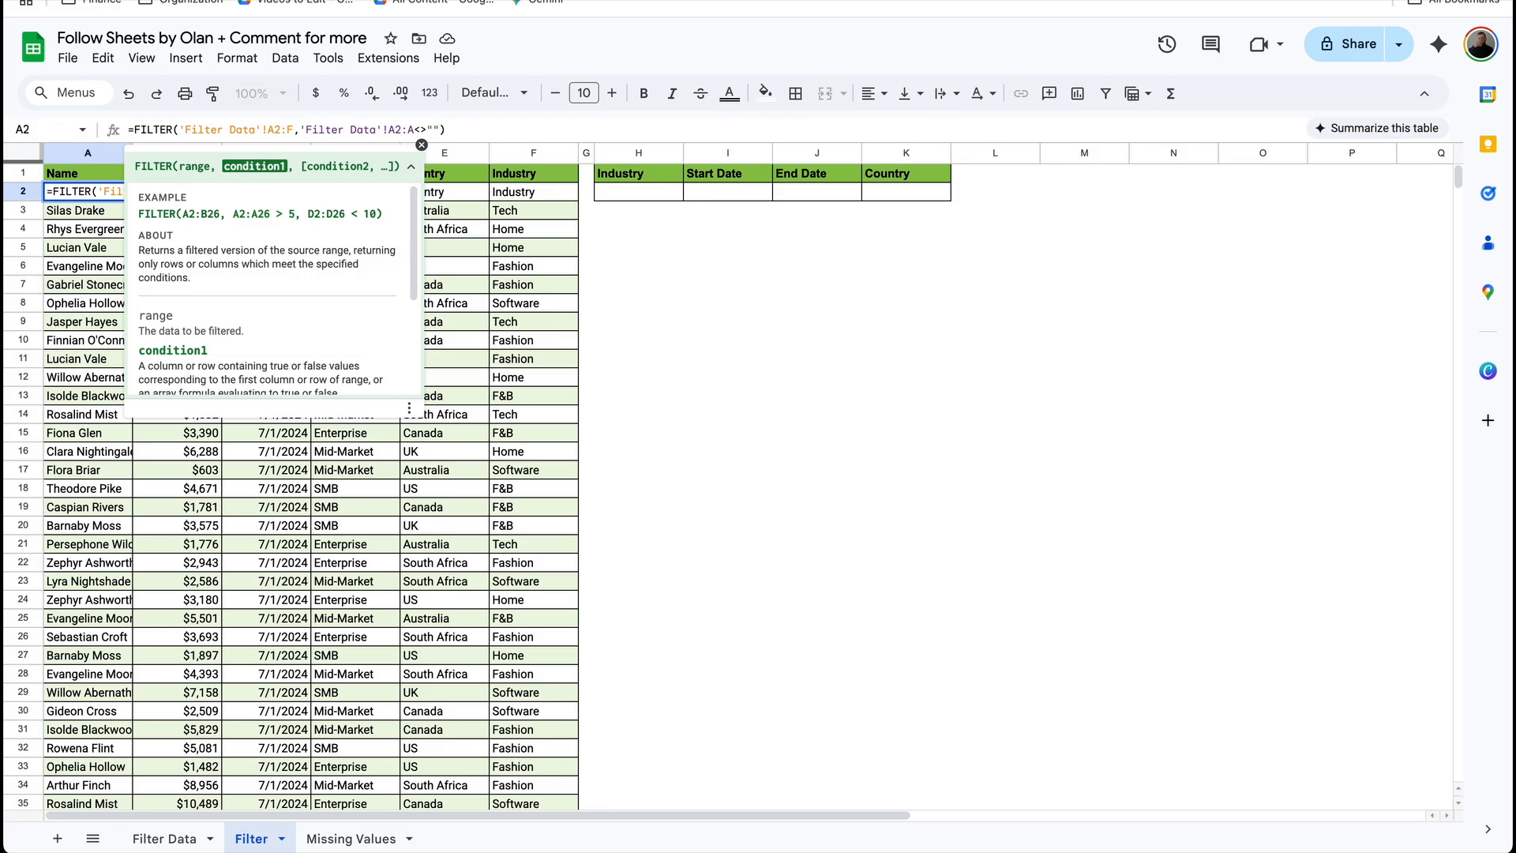
{"action": "key", "text": "Return"}
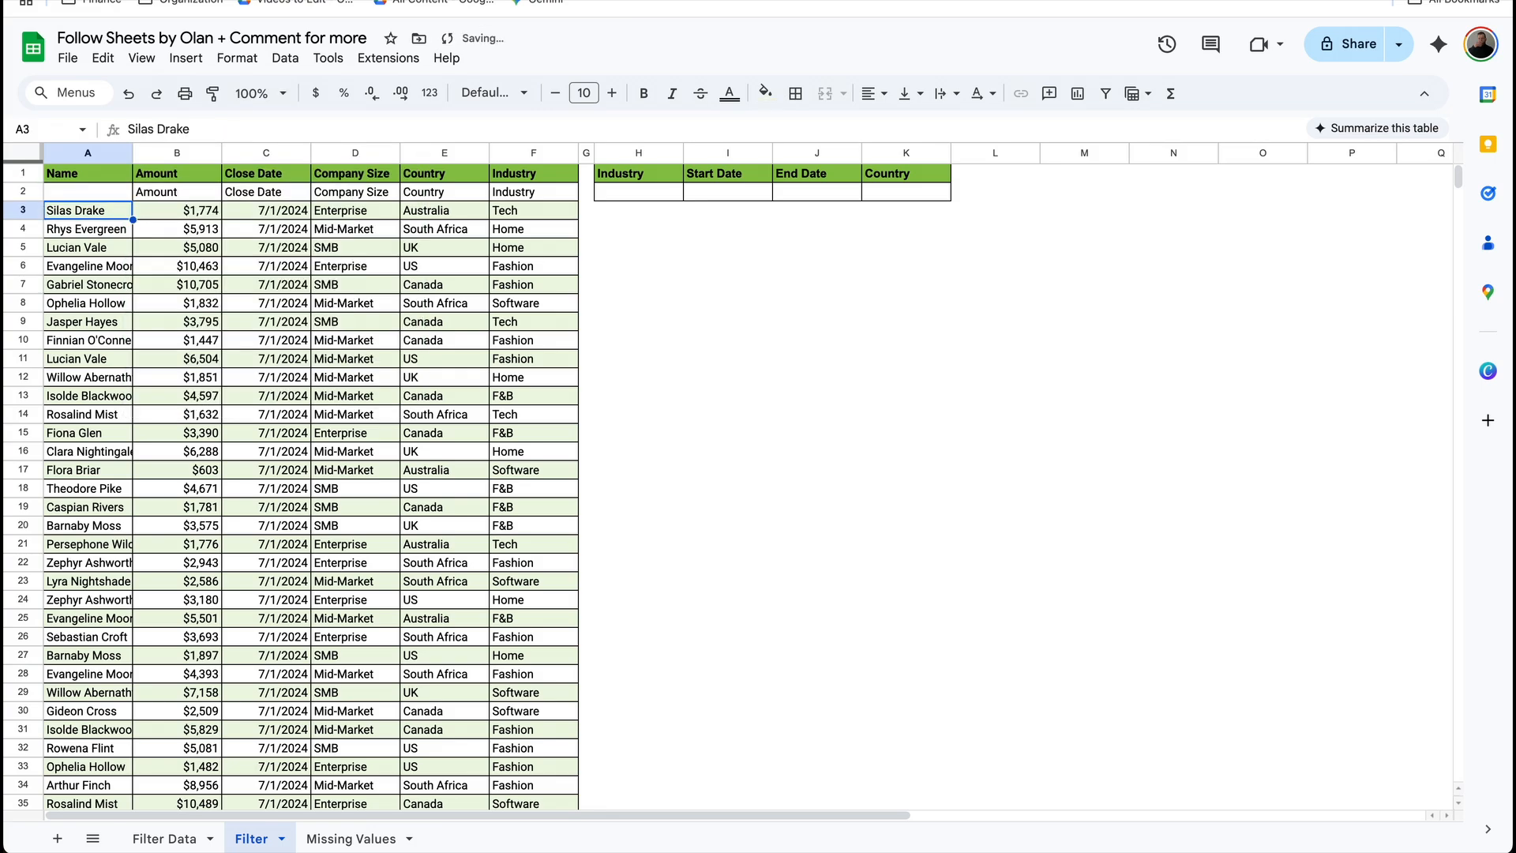
Add a second condition 'Filter Data'!E2:E="US" to the A2 formula so that it returns only US rows
{"action": "left_click", "coordinate": [90, 193]}
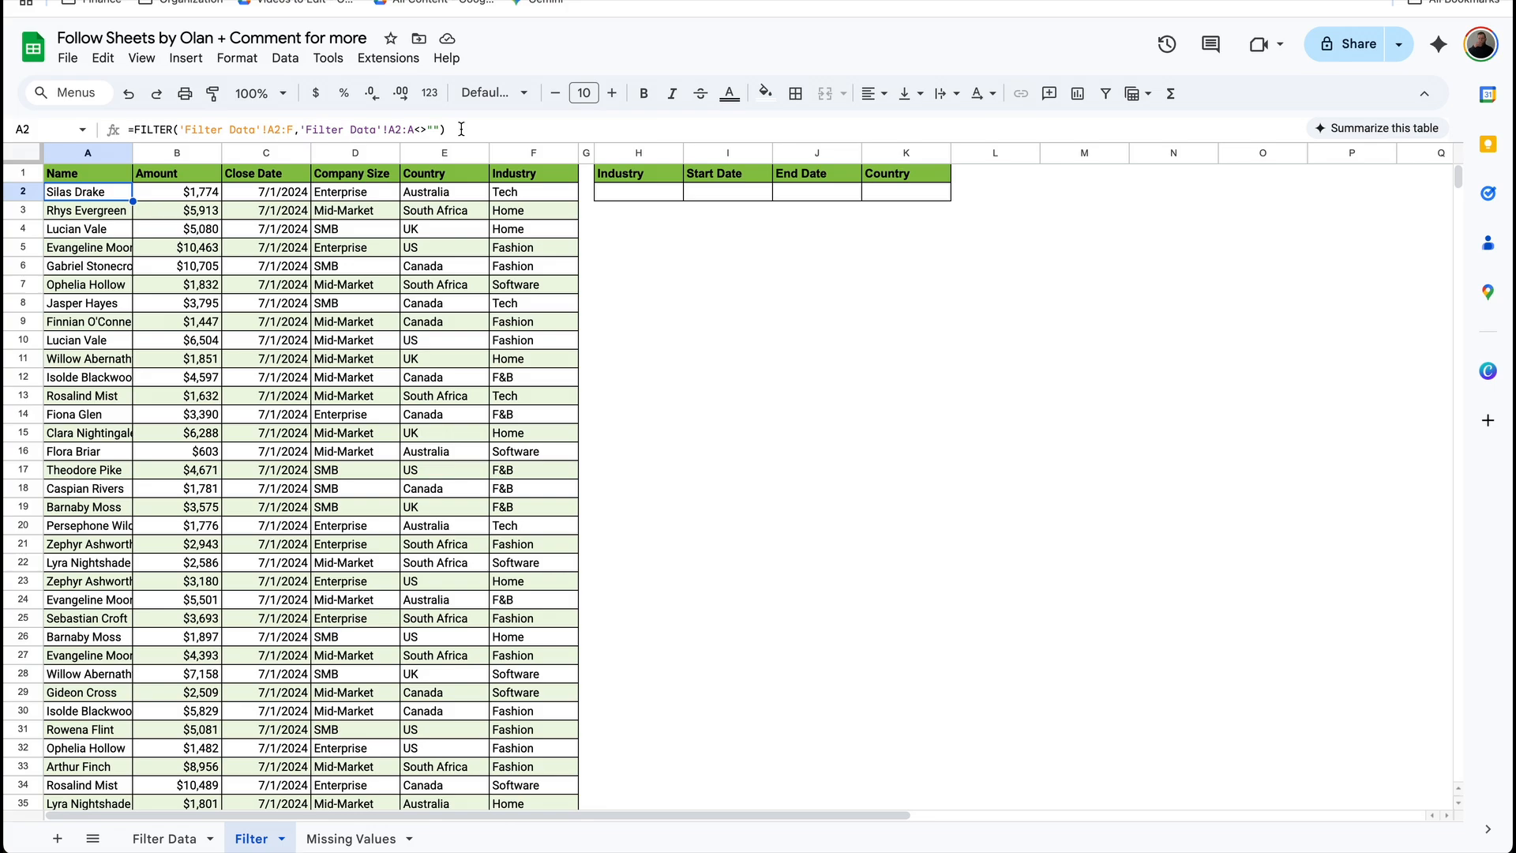
{"action": "left_click", "coordinate": [462, 129]}
{"action": "key", "text": "BackSpace"}
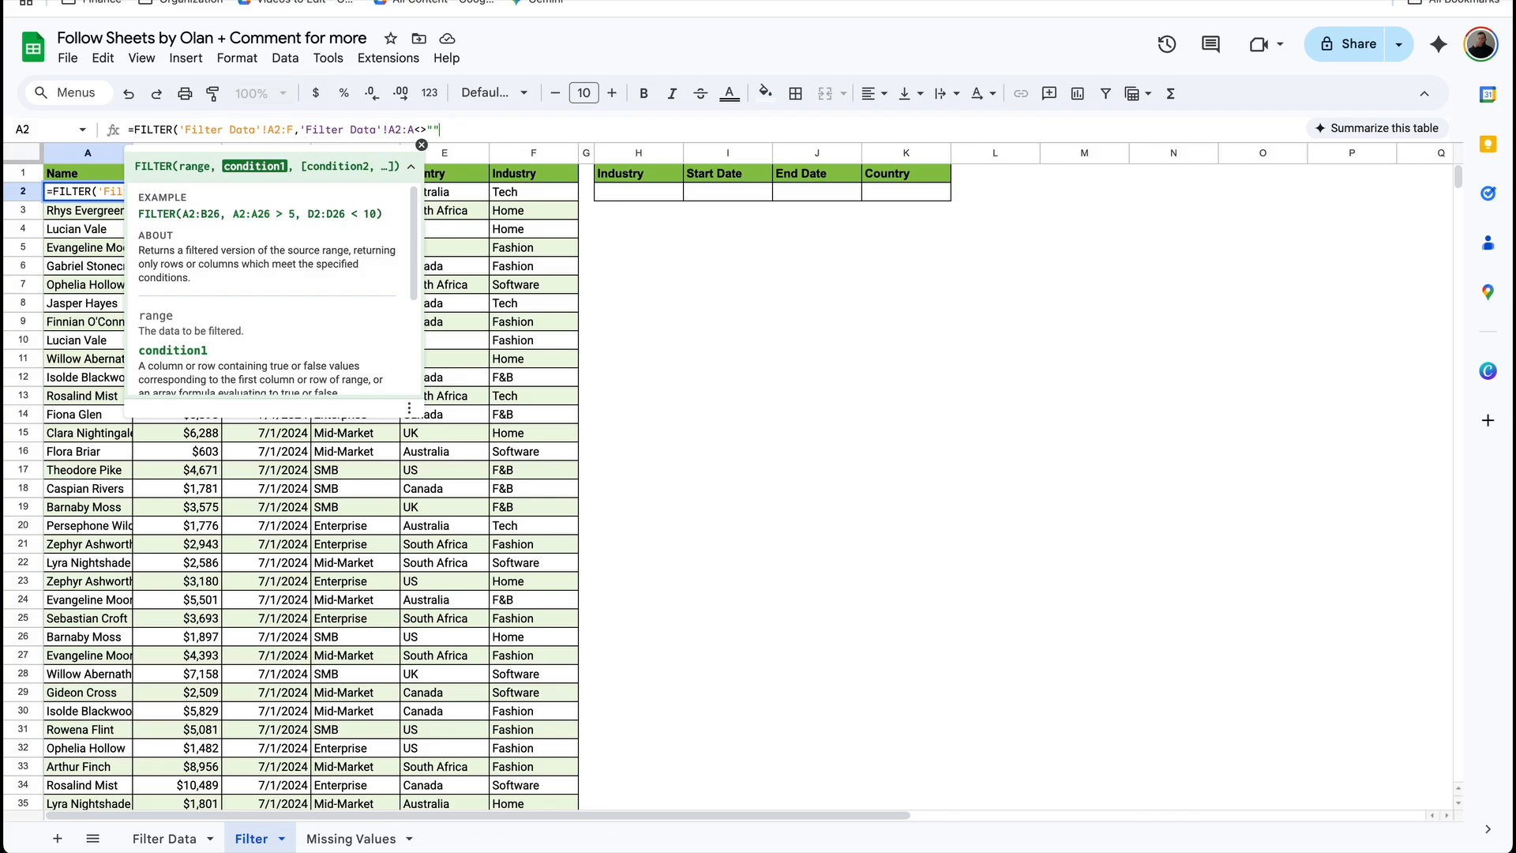
{"action": "left_click", "coordinate": [164, 839]}
{"action": "type", "text": ",'Filter Data'!A1:F43331"}
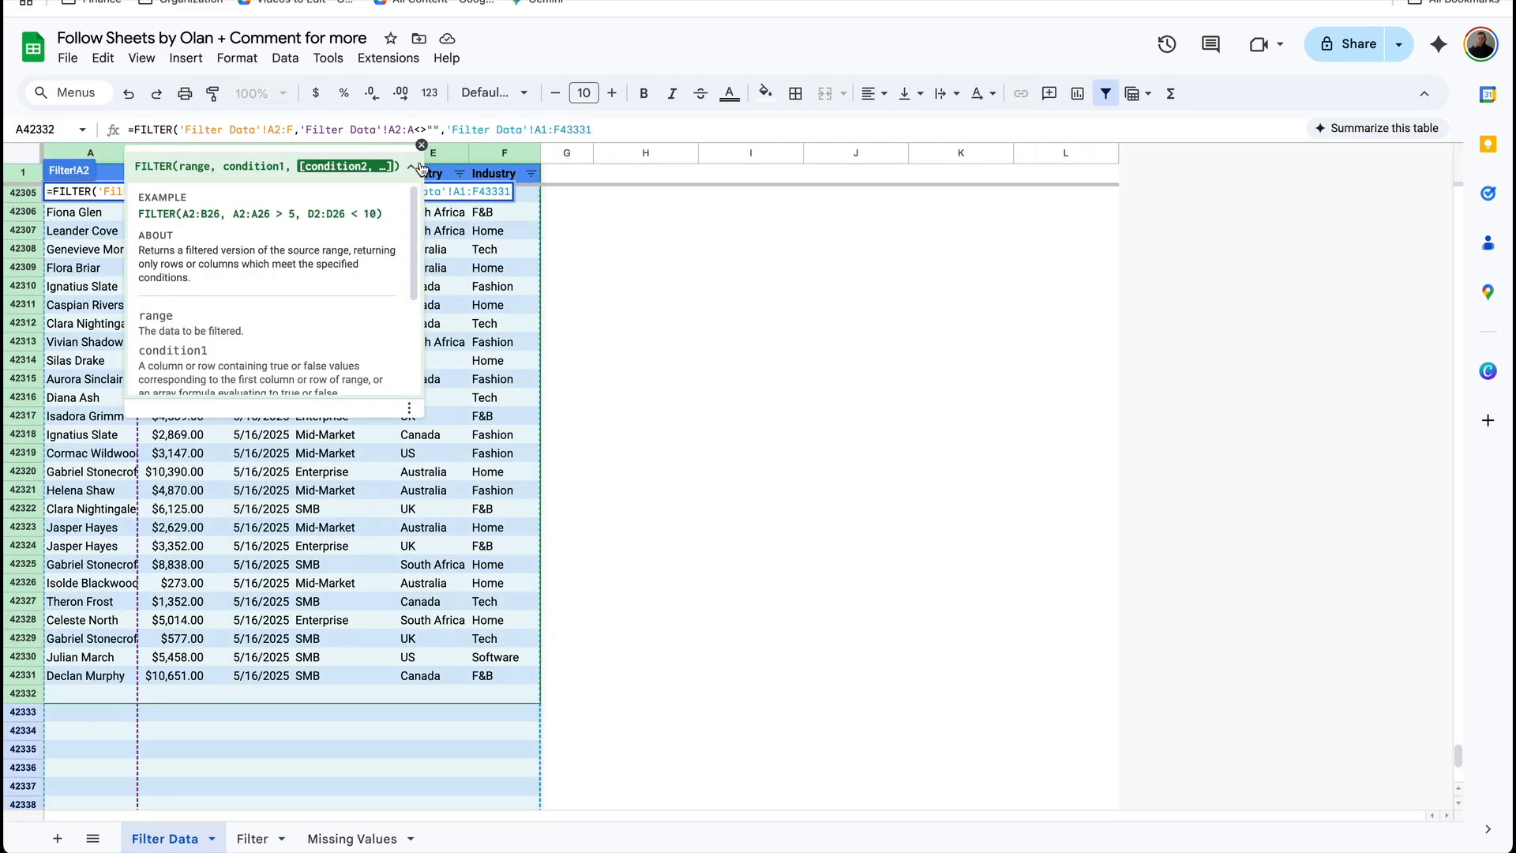
{"action": "left_click_drag", "start_coordinate": [433, 195], "coordinate": [438, 251]}
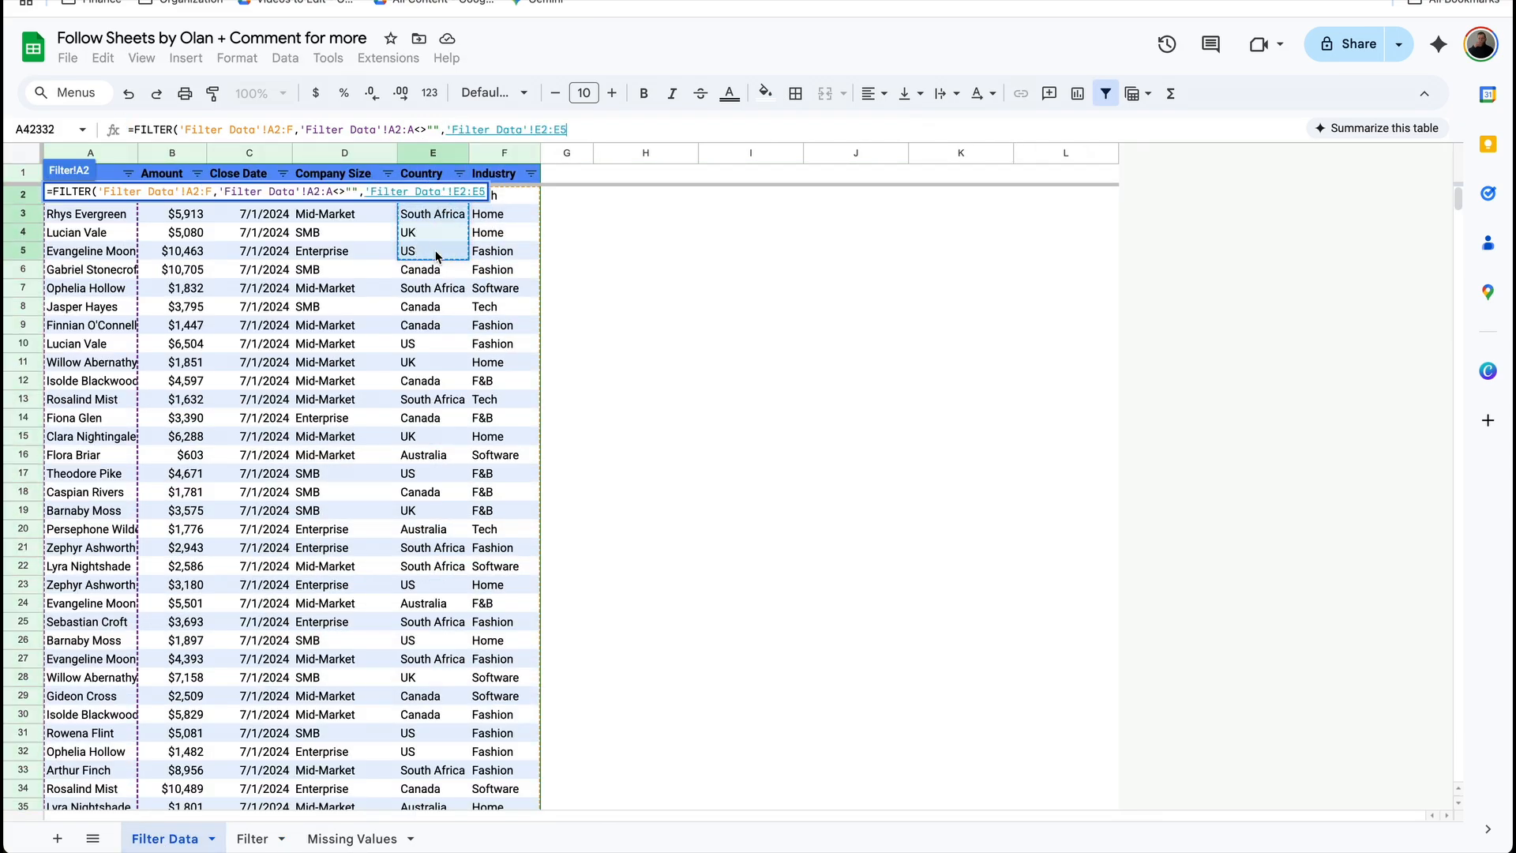
{"action": "key", "text": "BackSpace"}
{"action": "type", "text": "="}
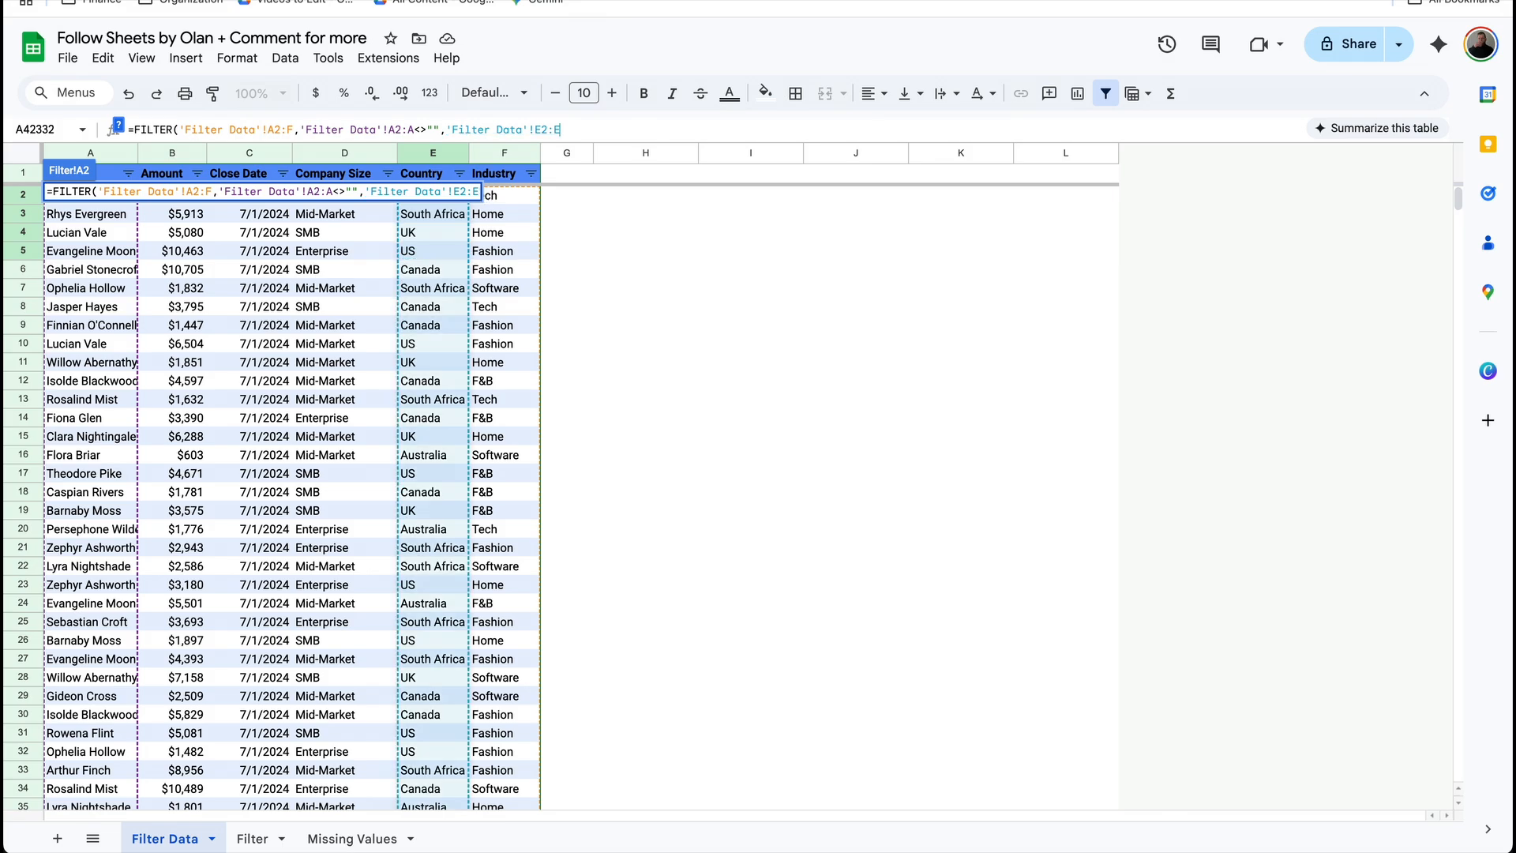
{"action": "type", "text": "\""}
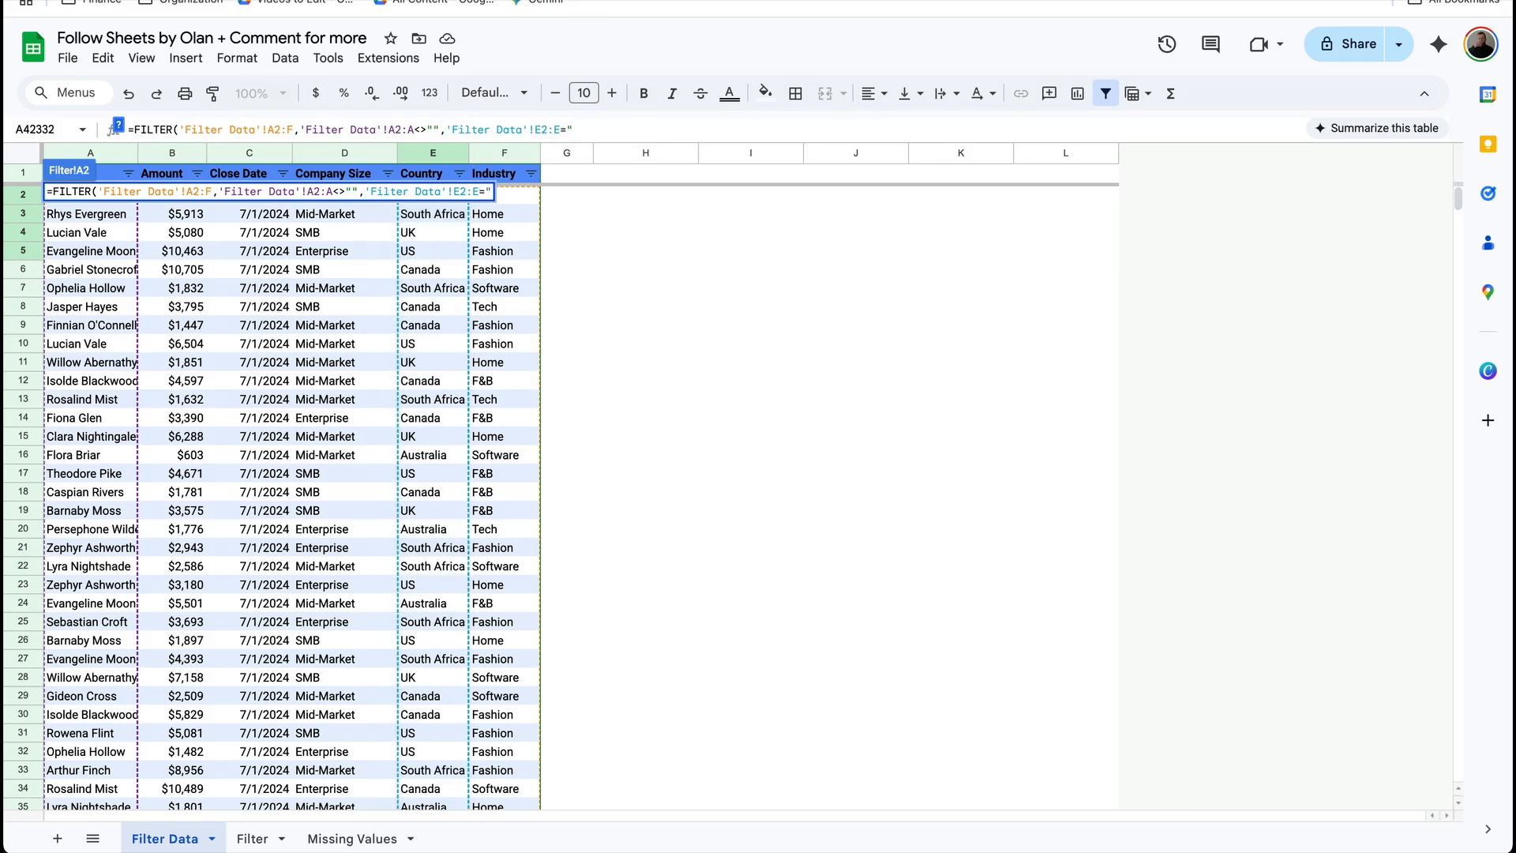
{"action": "type", "text": "US\""}
{"action": "key", "text": "Return"}
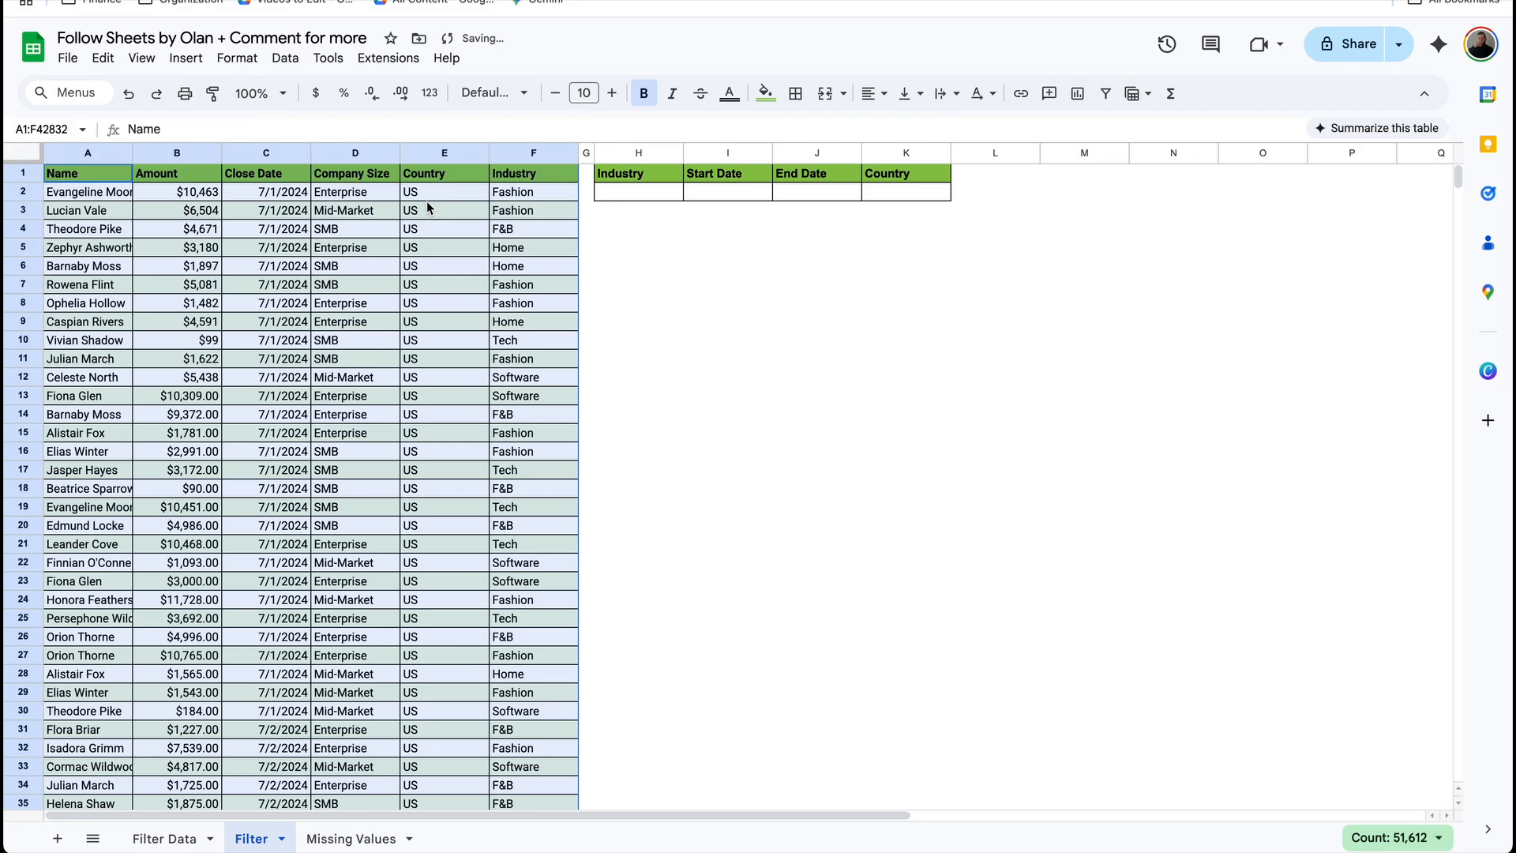
{"action": "left_click", "coordinate": [428, 201]}
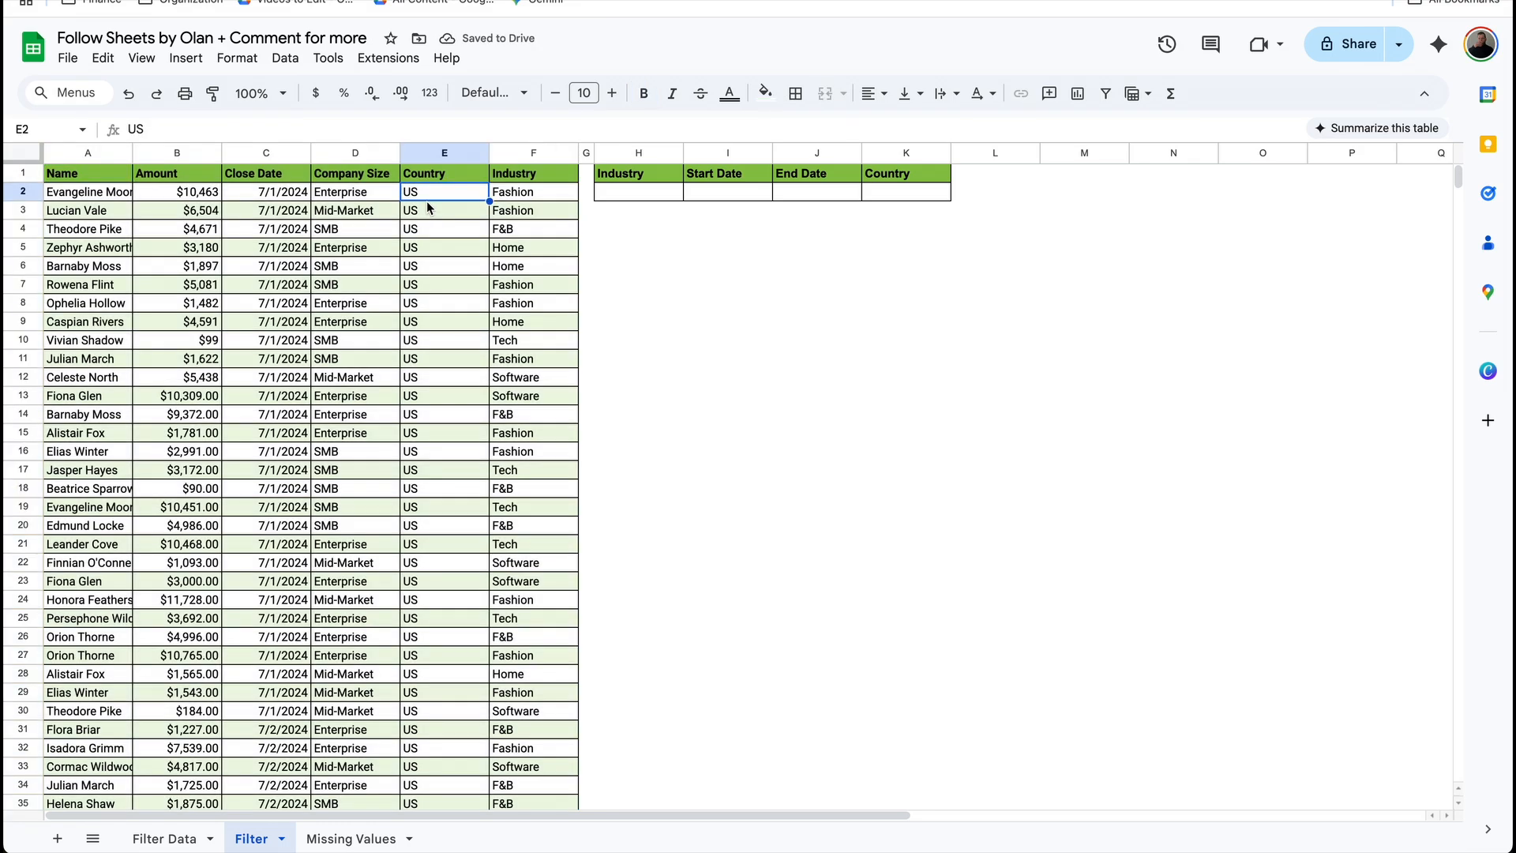
Remove the non-blank condition 'Filter Data'!A2:A<>"" from the A2 formula, leaving only the US condition
{"action": "left_click", "coordinate": [102, 195]}
{"action": "left_click", "coordinate": [402, 130]}
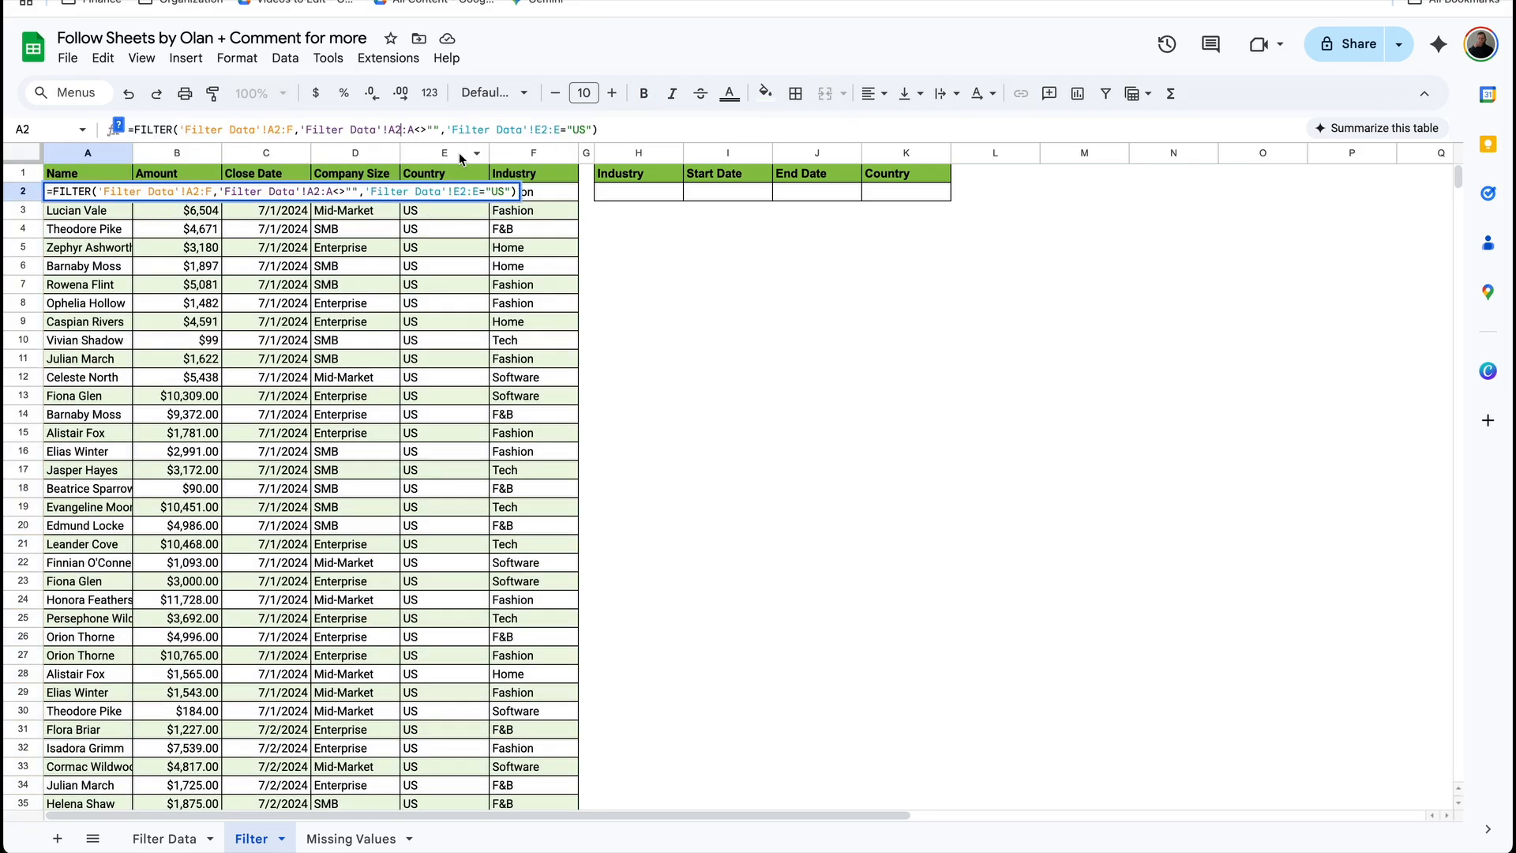
{"action": "left_click_drag", "start_coordinate": [440, 130], "coordinate": [301, 133]}
{"action": "left_click", "coordinate": [414, 196]}
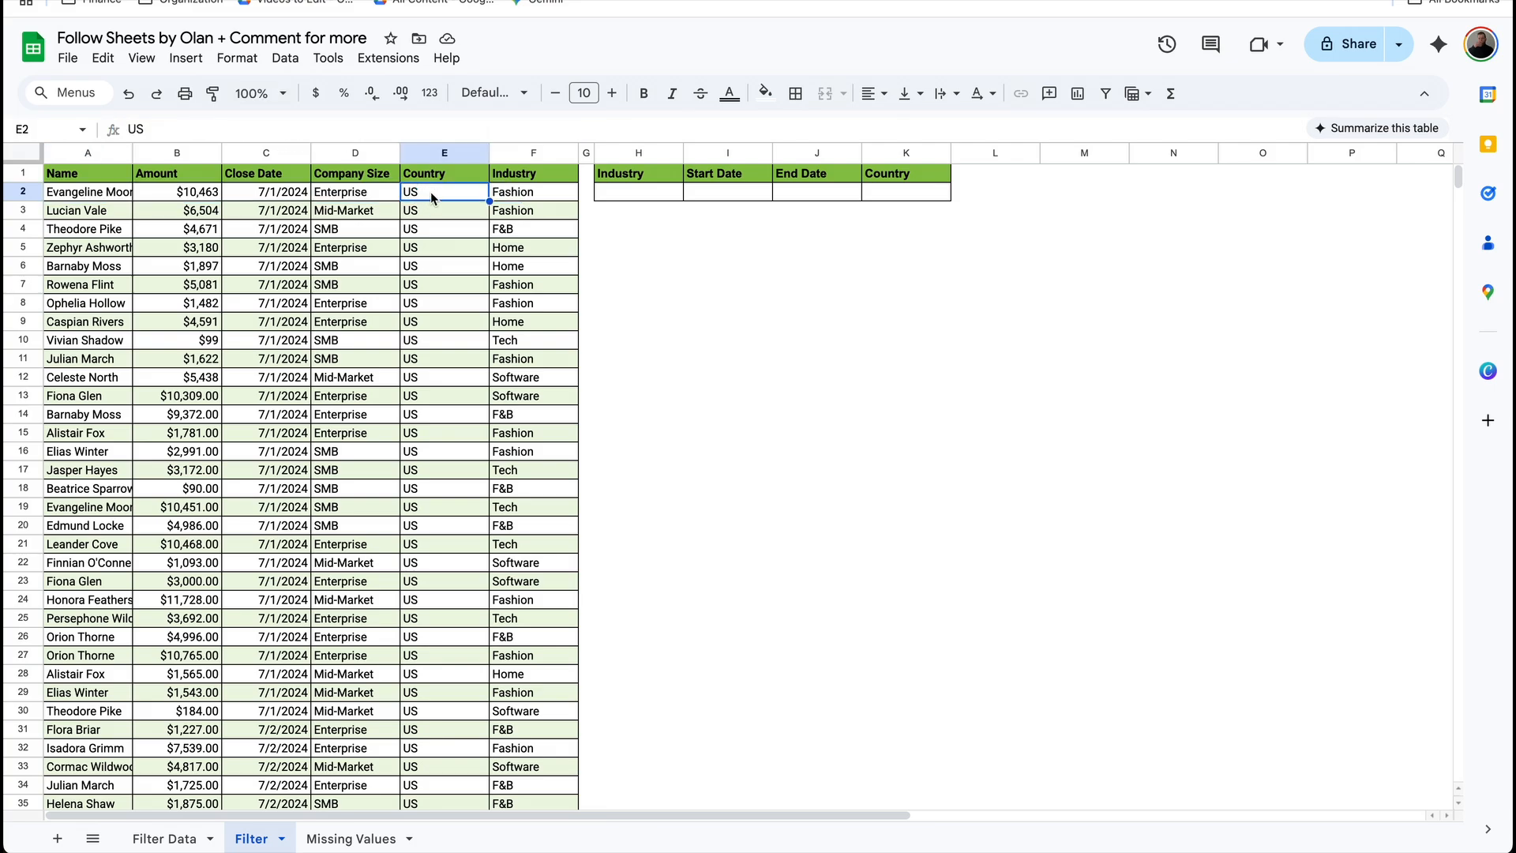
Change the A2 formula's ranges to the full columns 'Filter Data'!A:F and 'Filter Data'!E:E
{"action": "double_click", "coordinate": [118, 194]}
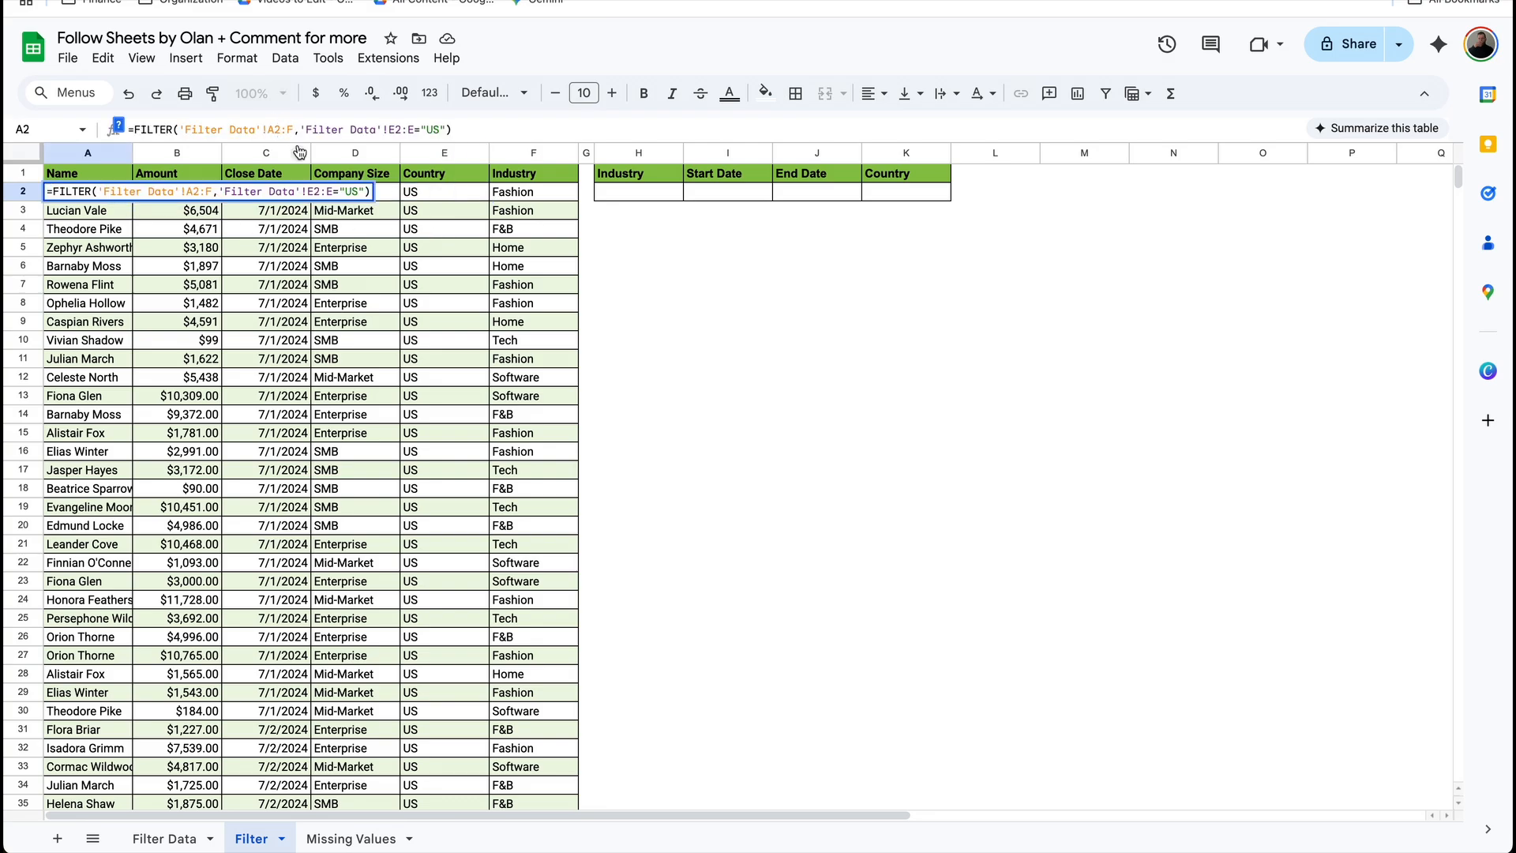
{"action": "left_click", "coordinate": [281, 129]}
{"action": "key", "text": "BackSpace"}
{"action": "left_click", "coordinate": [395, 130]}
{"action": "key", "text": "BackSpace"}
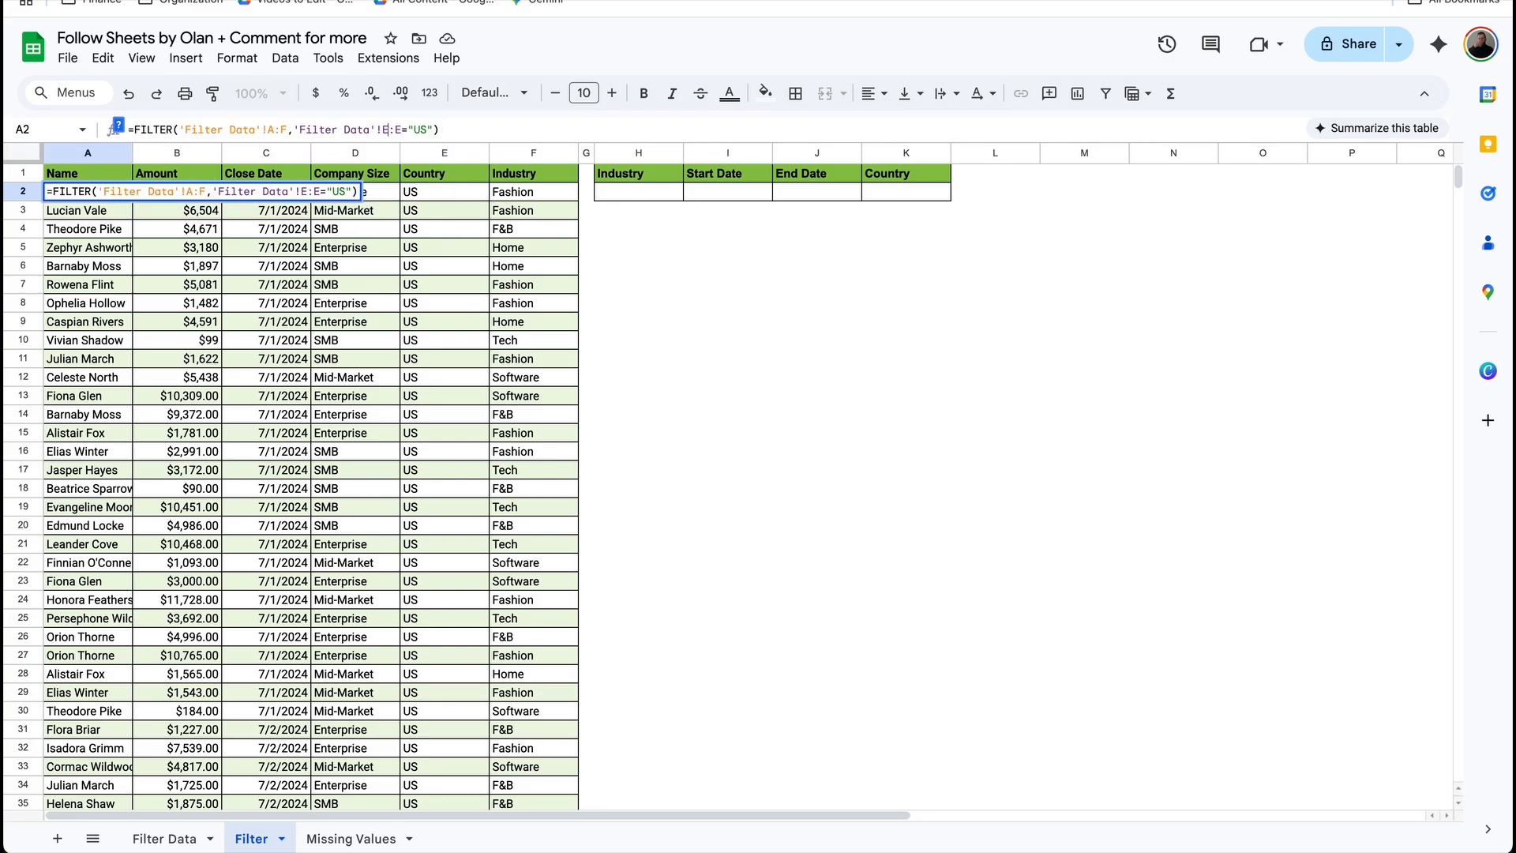
{"action": "key", "text": "Return"}
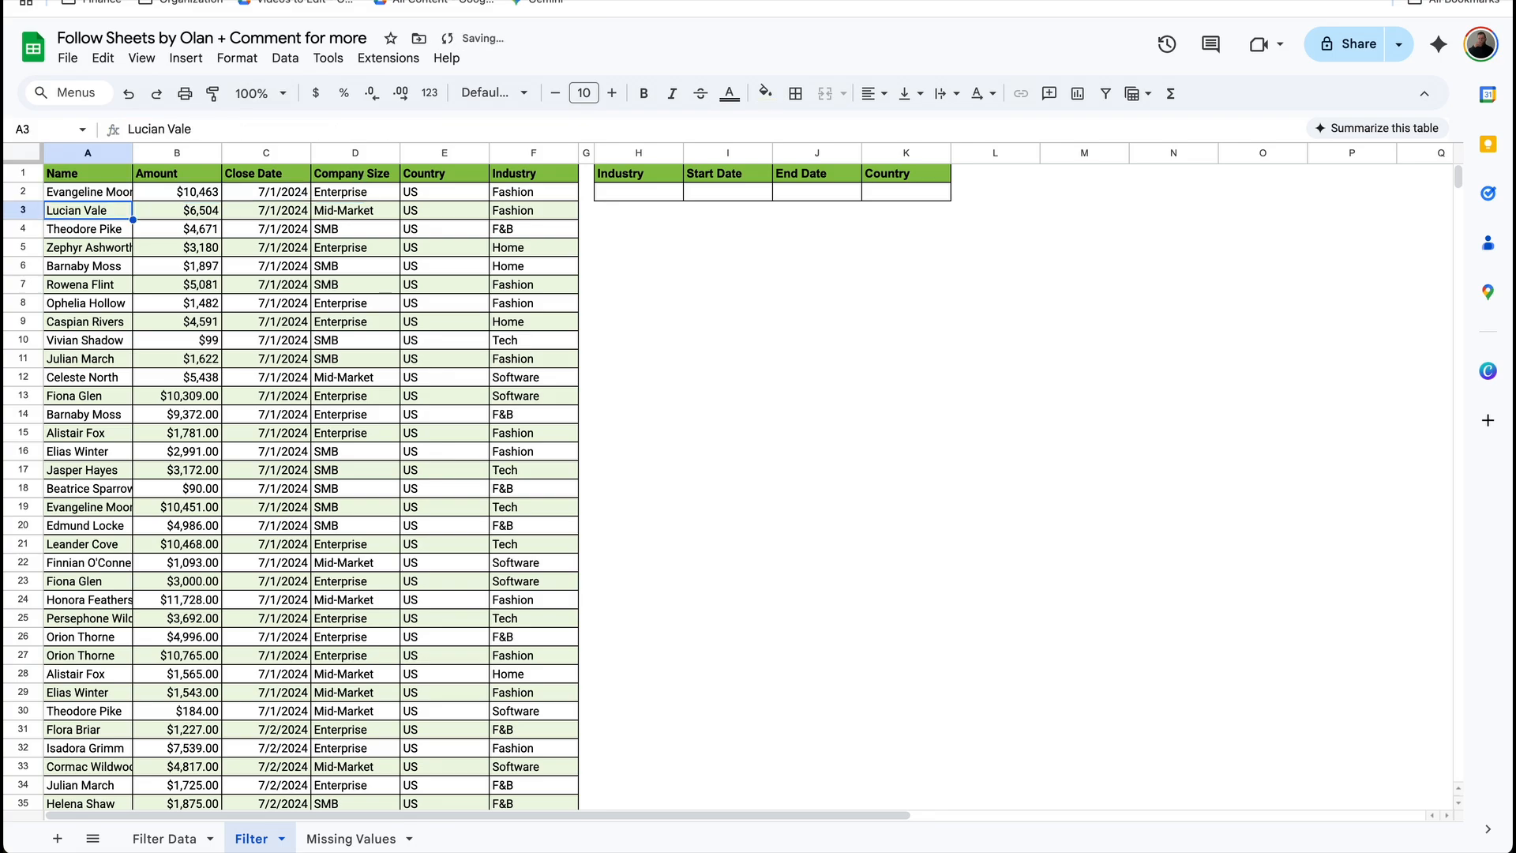
{"action": "key", "text": "Up"}
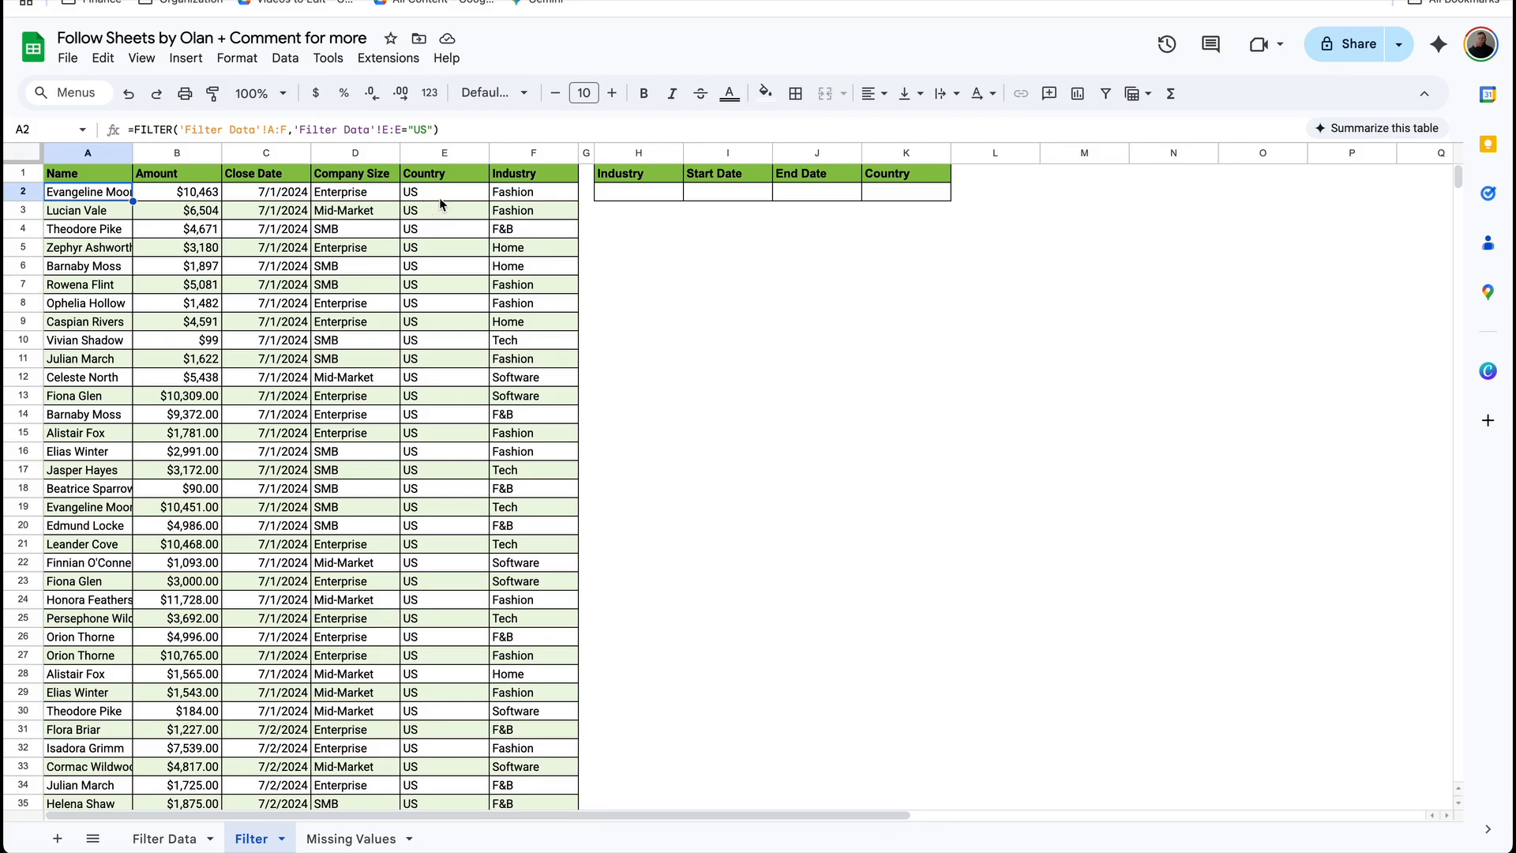
Replace the data range in the A2 formula with the array {'Filter Data'!A:A,'Filter Data'!E:E,'Filter Data'!F:F}
{"action": "left_click_drag", "start_coordinate": [287, 130], "coordinate": [178, 133]}
{"action": "key", "text": "BackSpace"}
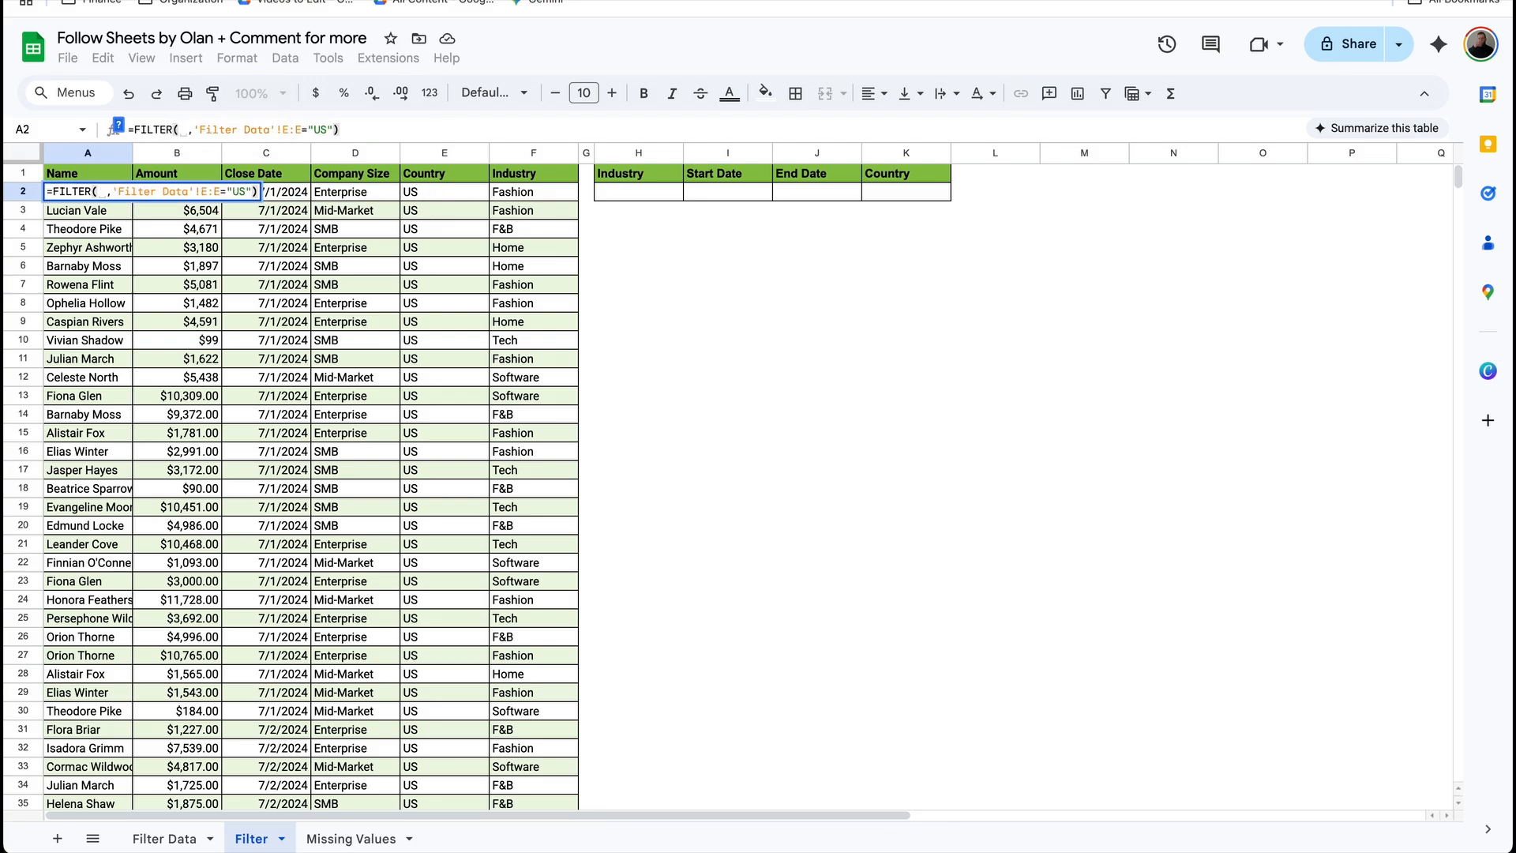
{"action": "type", "text": "{"}
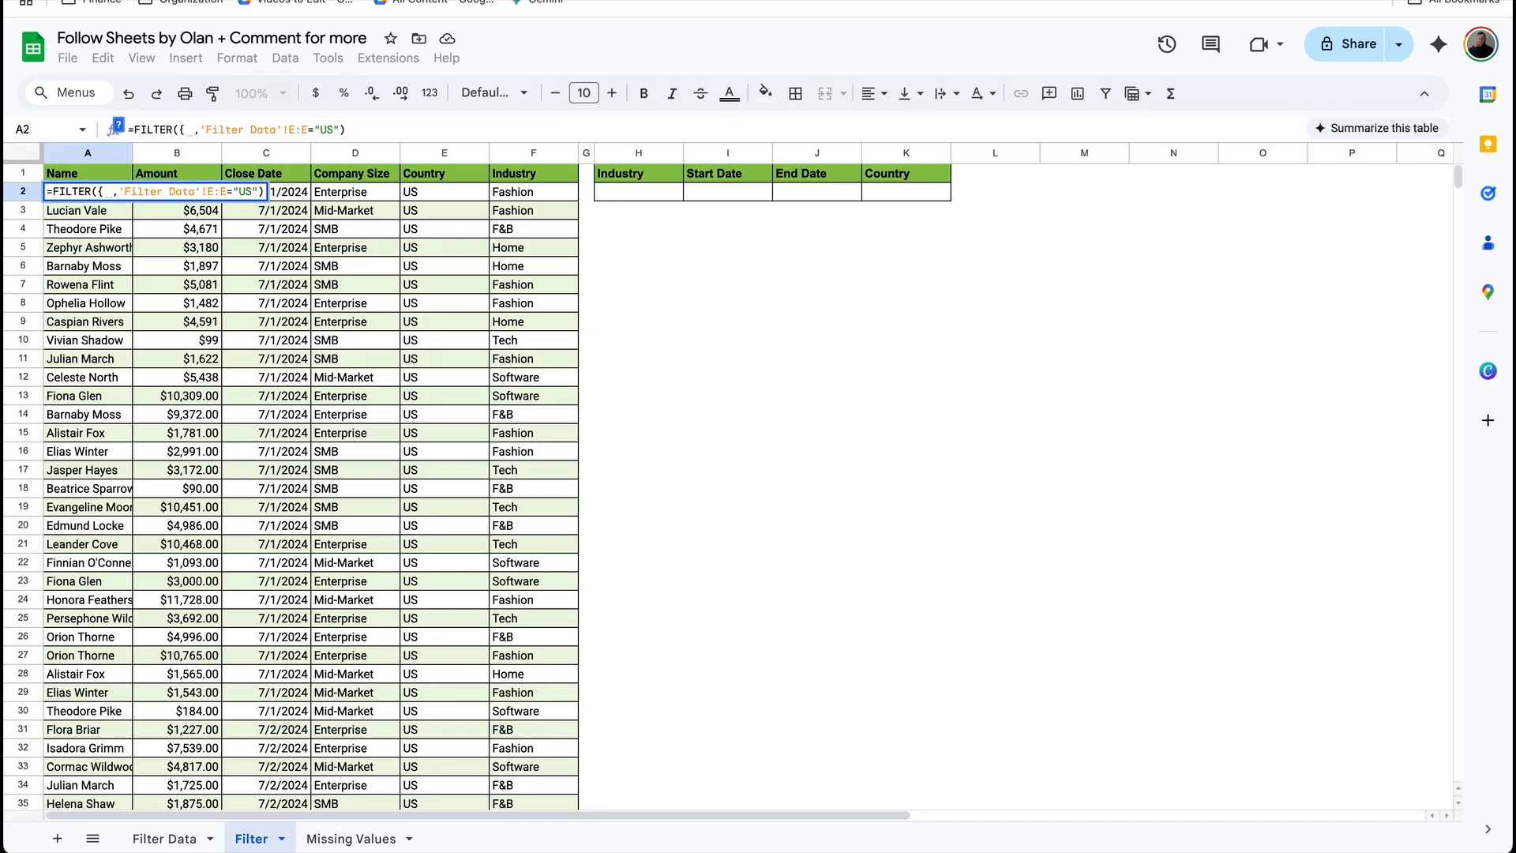
{"action": "left_click", "coordinate": [164, 839]}
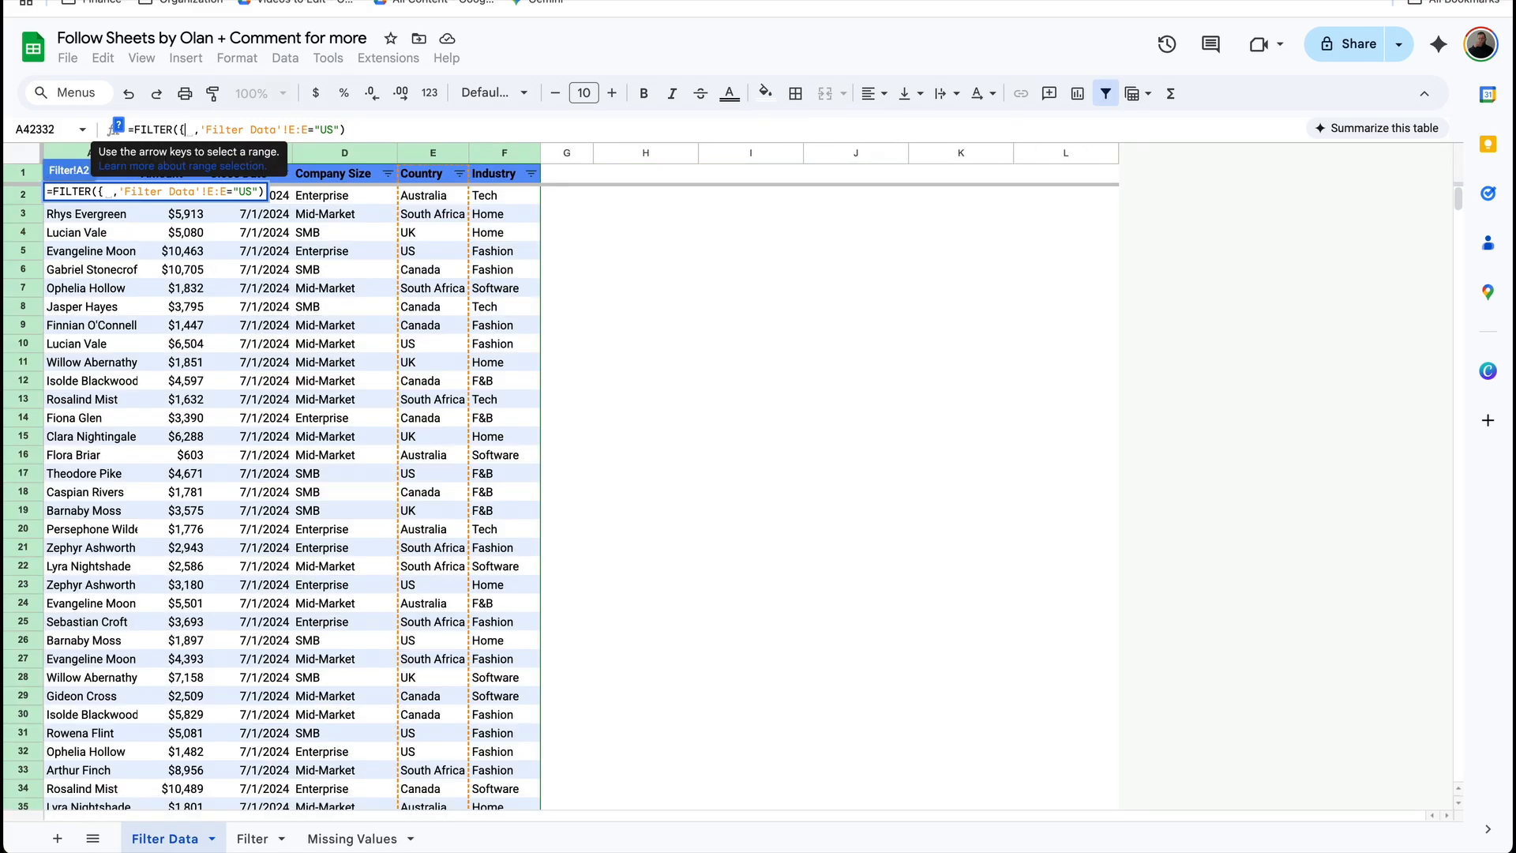
{"action": "left_click", "coordinate": [92, 152]}
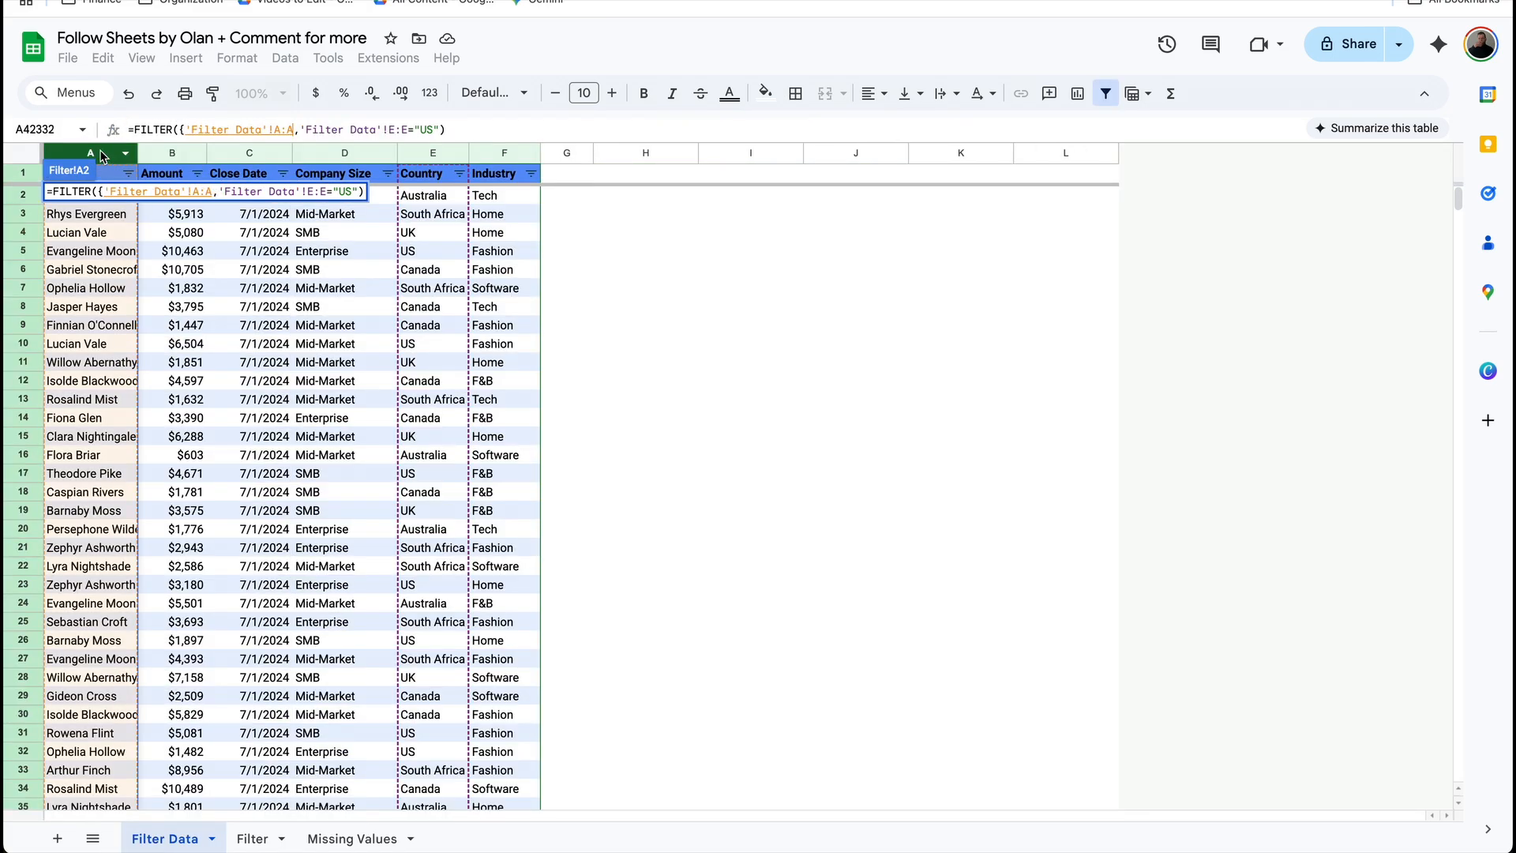
{"action": "type", "text": ","}
{"action": "left_click", "coordinate": [433, 152]}
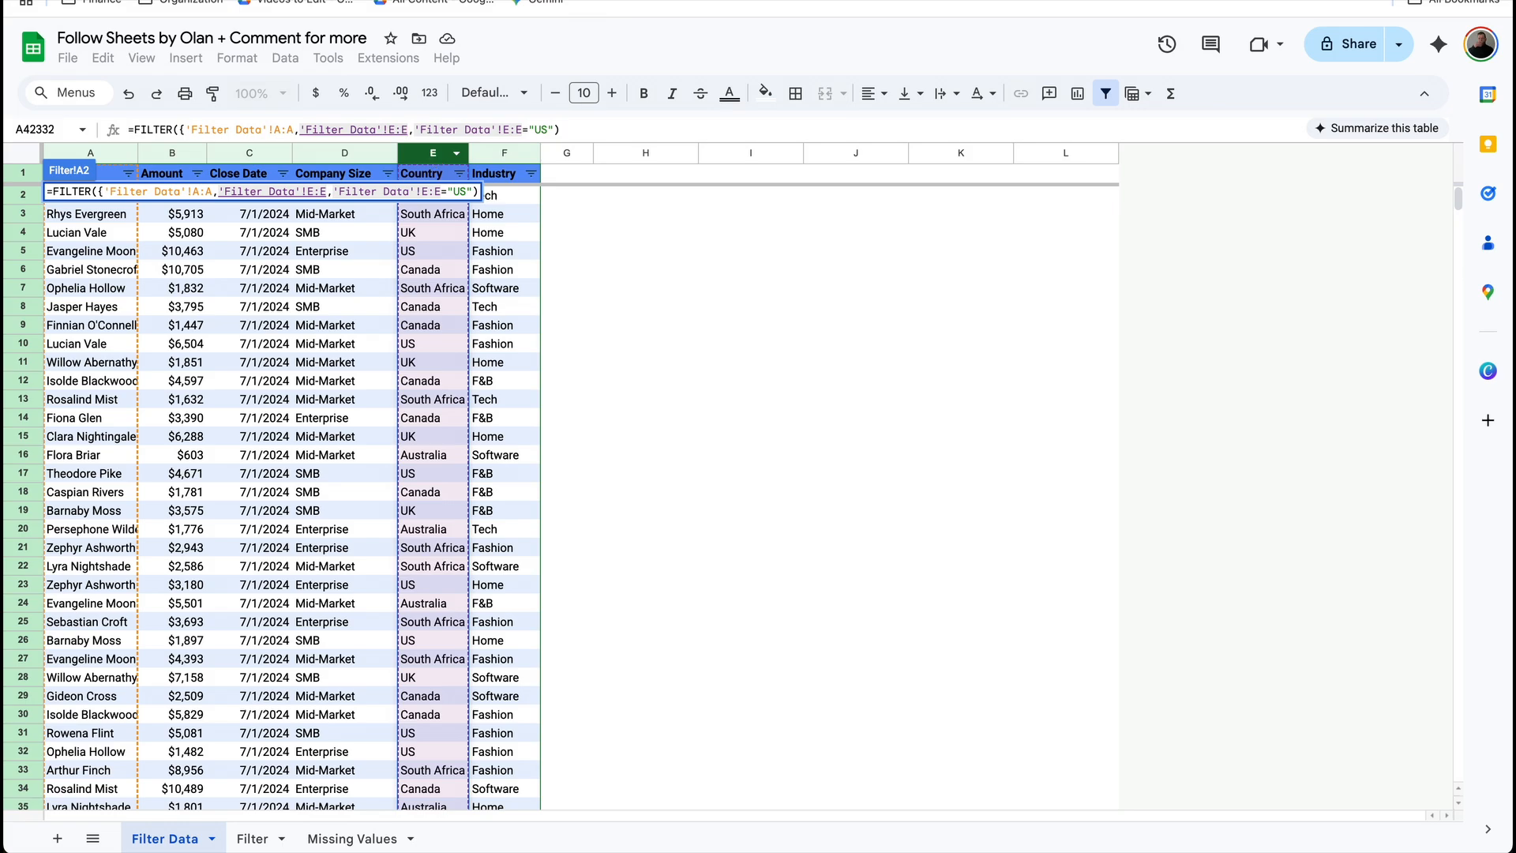
{"action": "type", "text": ","}
{"action": "left_click", "coordinate": [519, 152]}
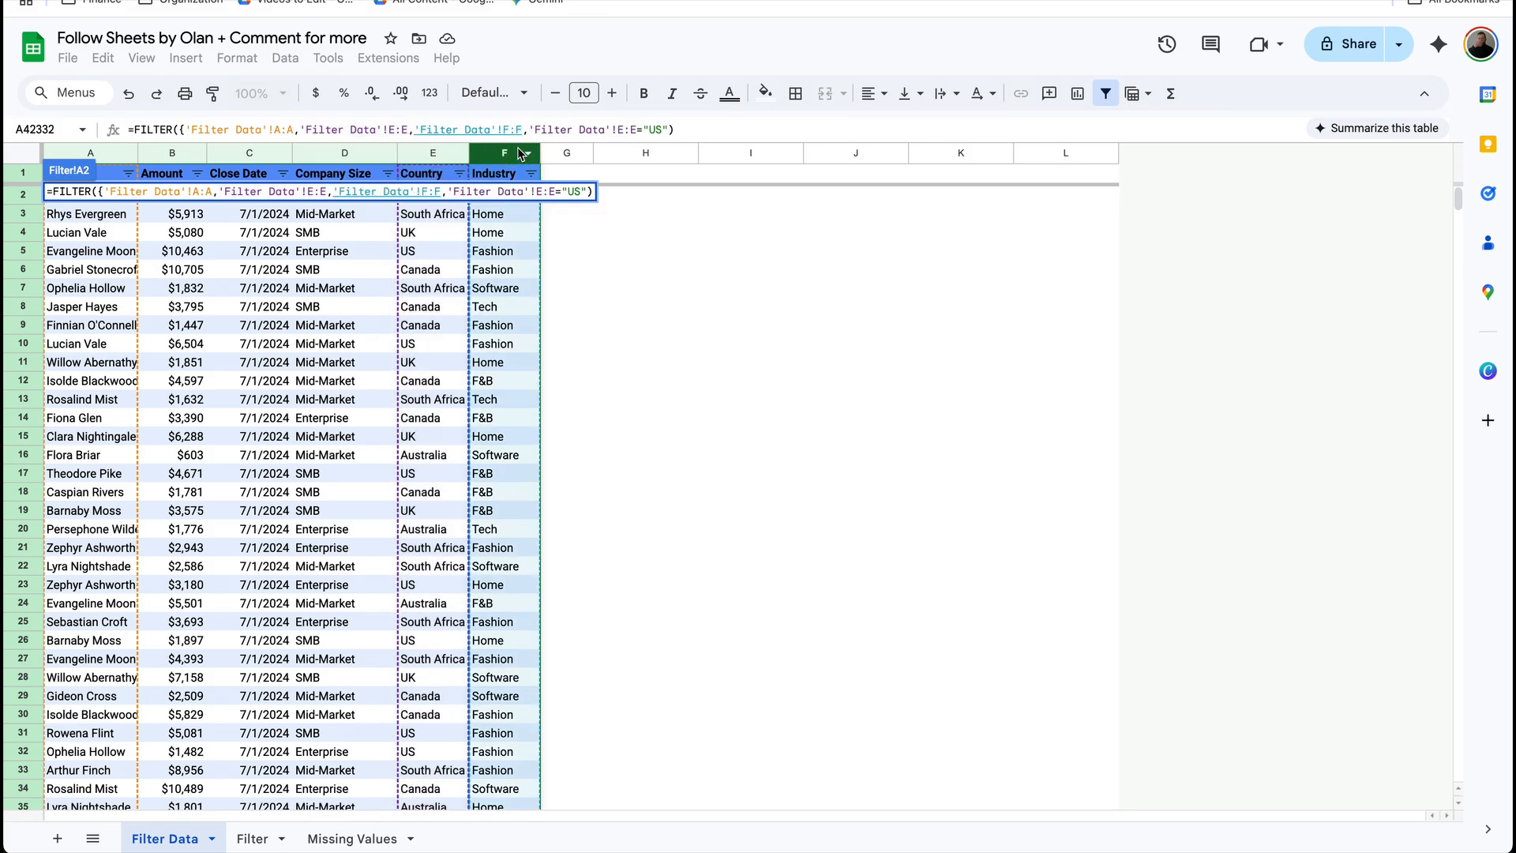
{"action": "type", "text": "}"}
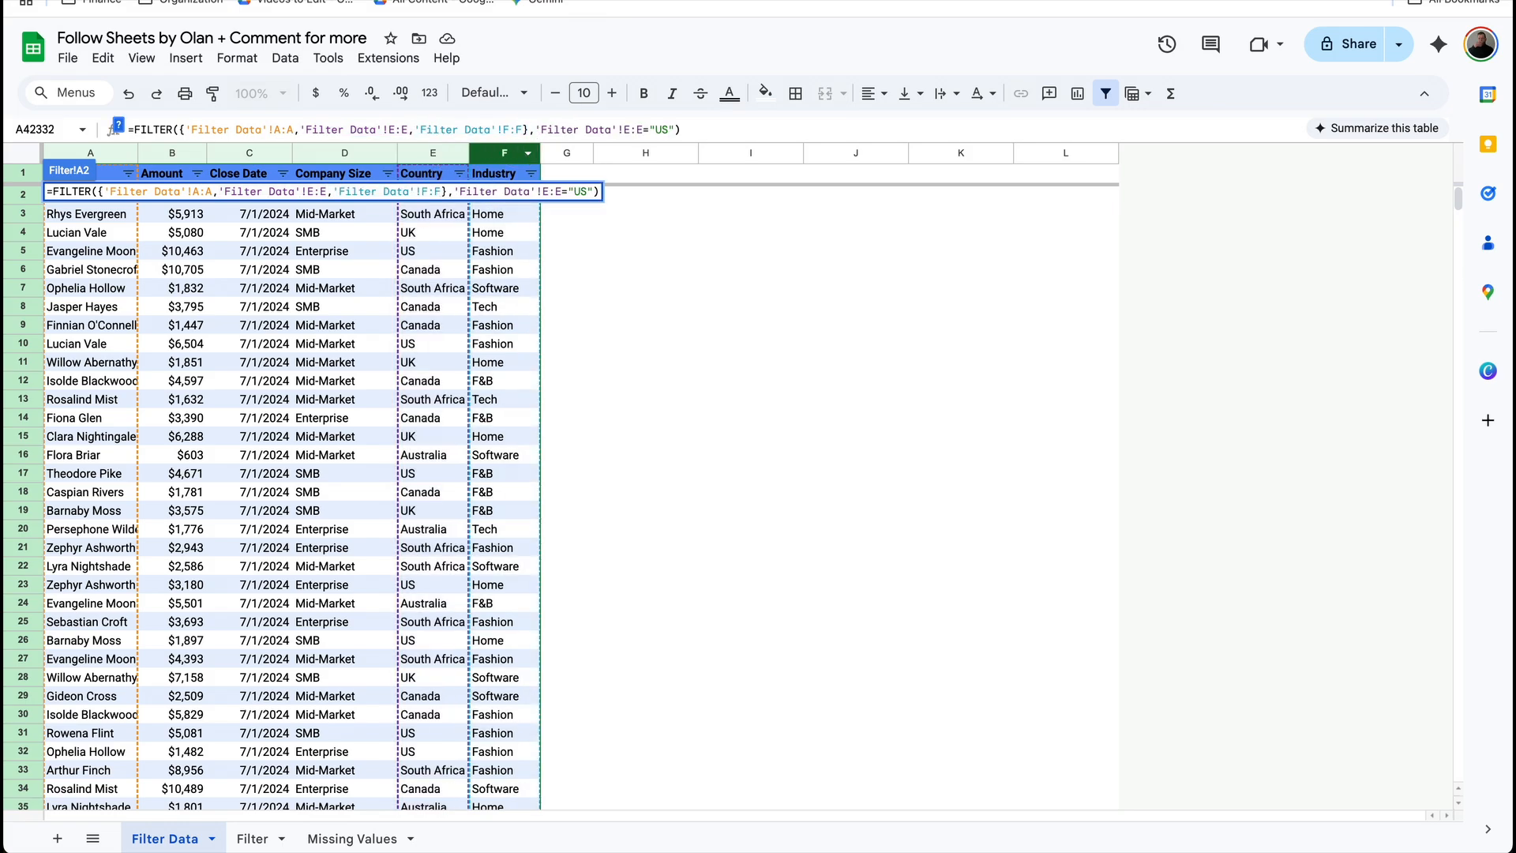
{"action": "key", "text": "Return"}
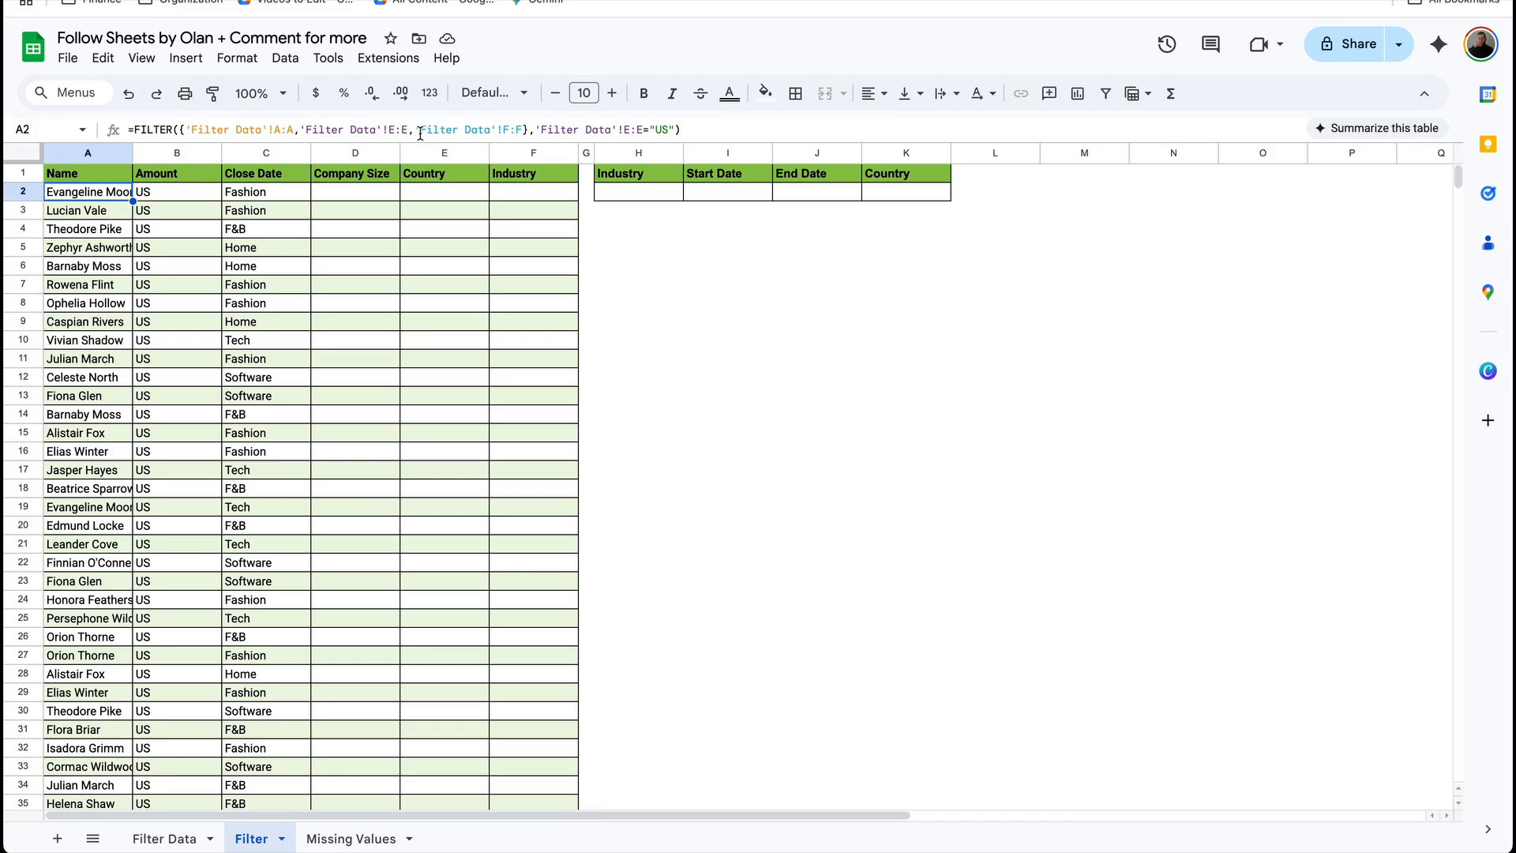
Move the Country and Industry headers from E1:F1 to B1:C1 and clear the Company Size header in D1
{"action": "left_click_drag", "start_coordinate": [426, 173], "coordinate": [542, 176]}
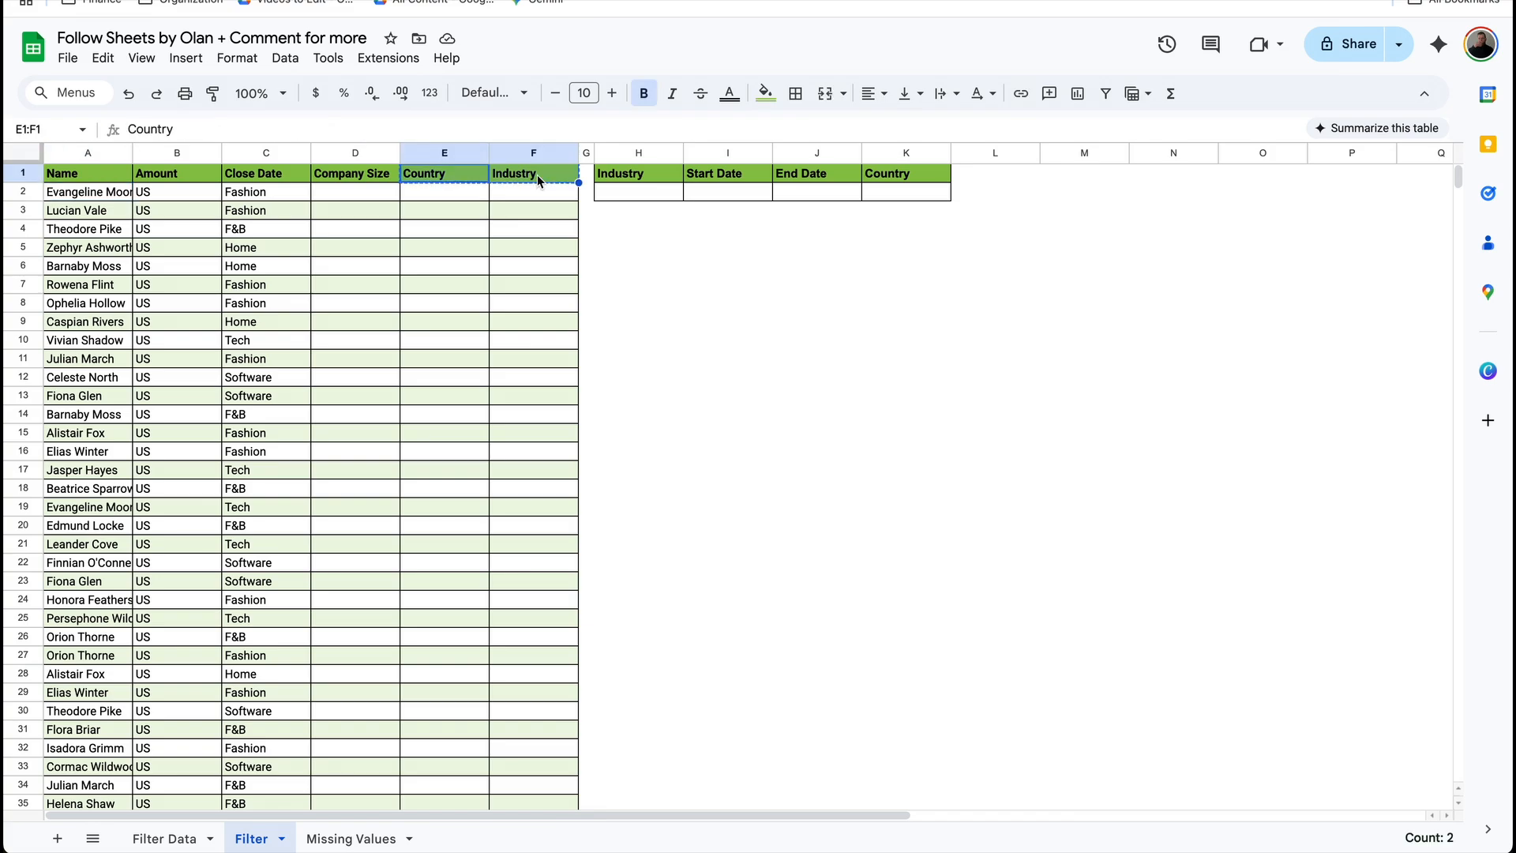
{"action": "key", "text": "ctrl+c"}
{"action": "left_click", "coordinate": [178, 176]}
{"action": "key", "text": "ctrl+v"}
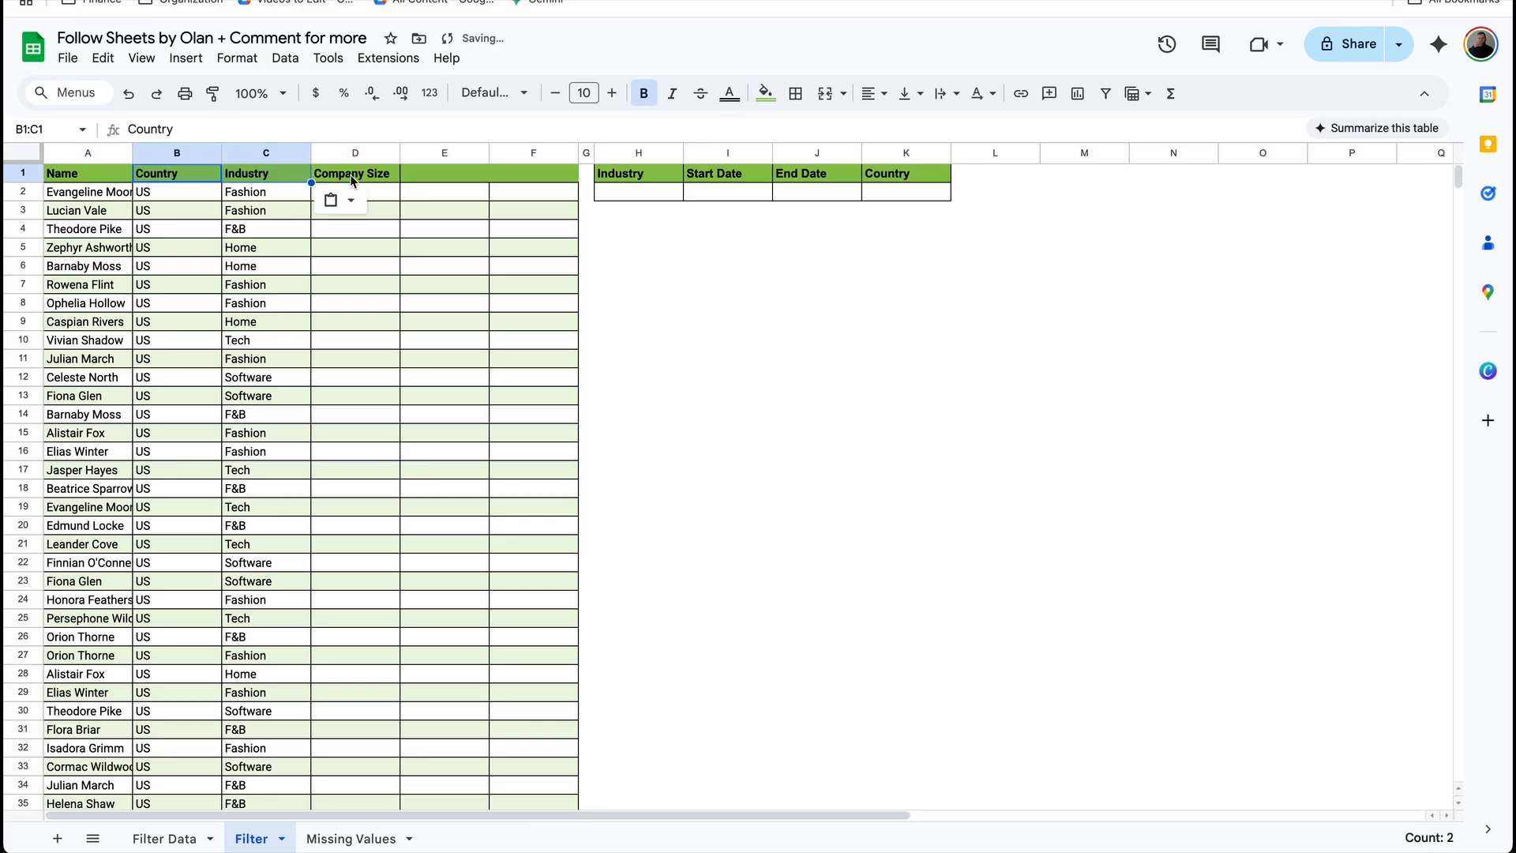
{"action": "left_click", "coordinate": [366, 175]}
{"action": "key", "text": "Delete"}
{"action": "left_click", "coordinate": [393, 197]}
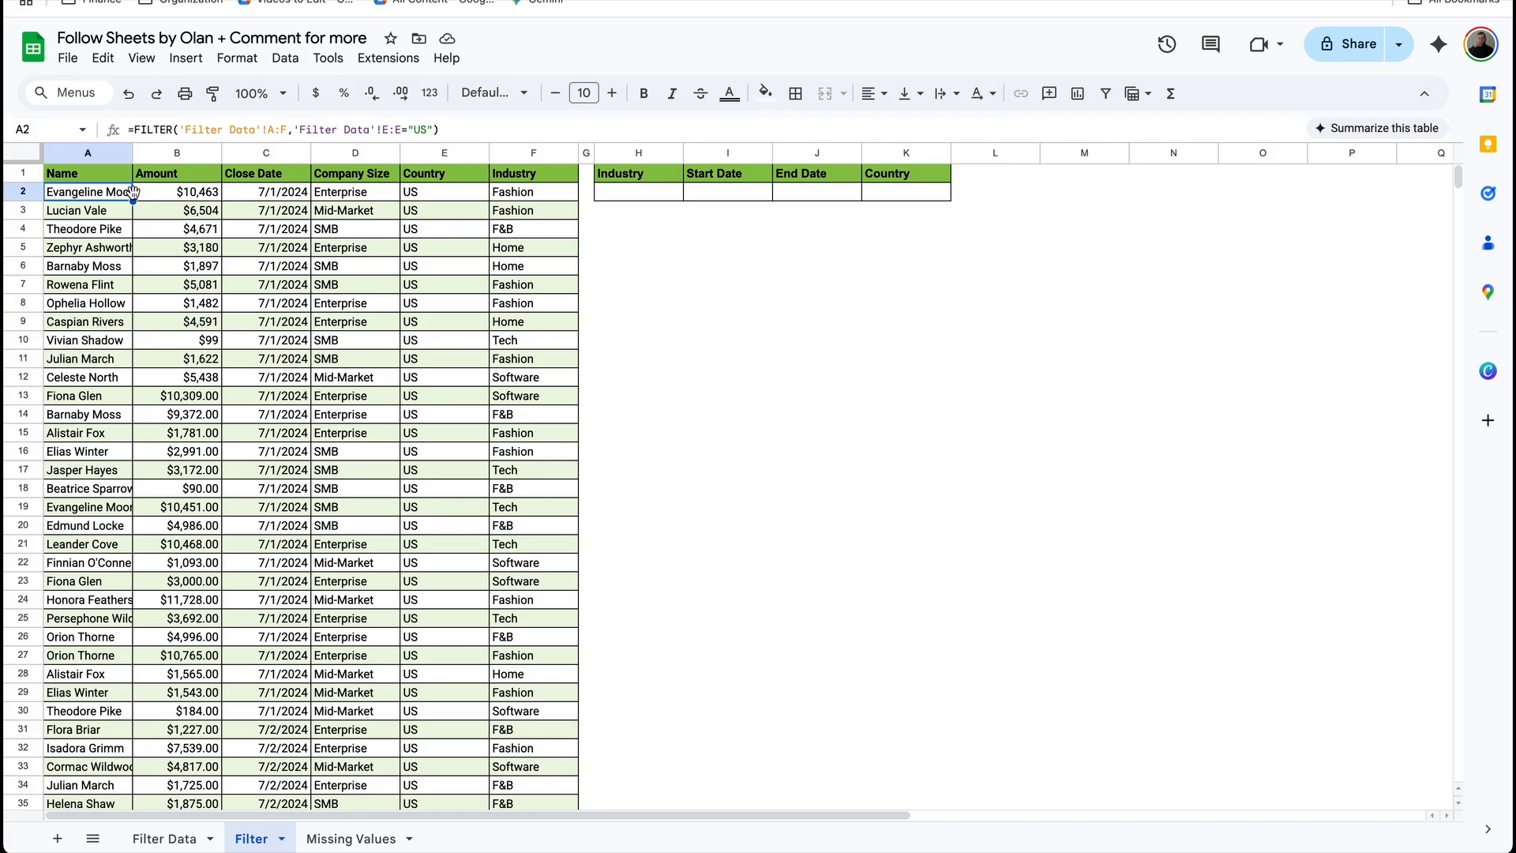
Wrap the A2 FILTER formula in SORT, sorting by column 2 with 0 as the is_ascending argument
{"action": "left_click", "coordinate": [132, 129]}
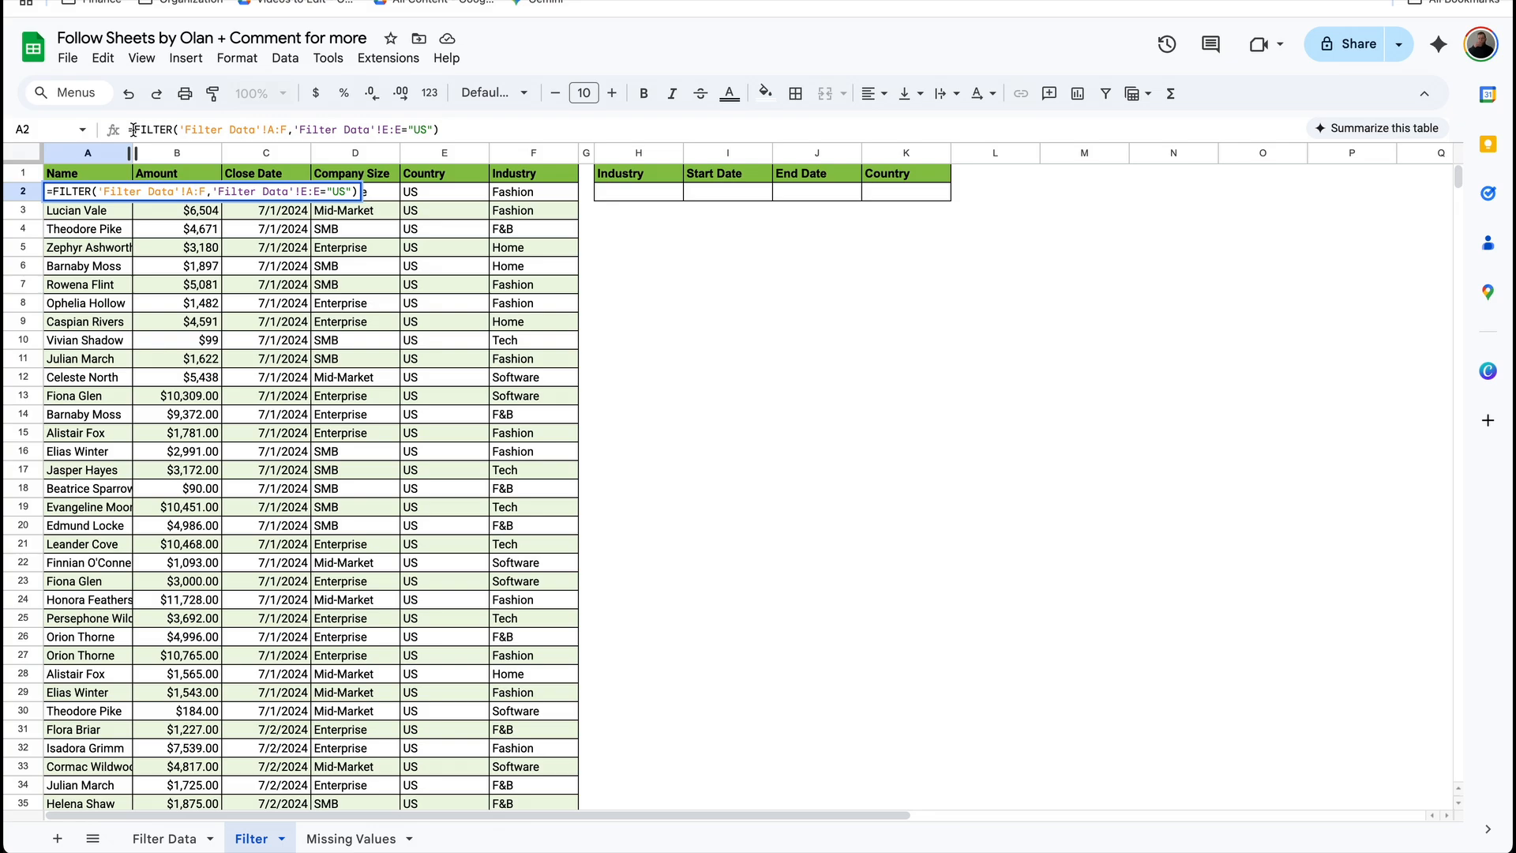
{"action": "type", "text": "SORT("}
{"action": "left_click", "coordinate": [119, 125]}
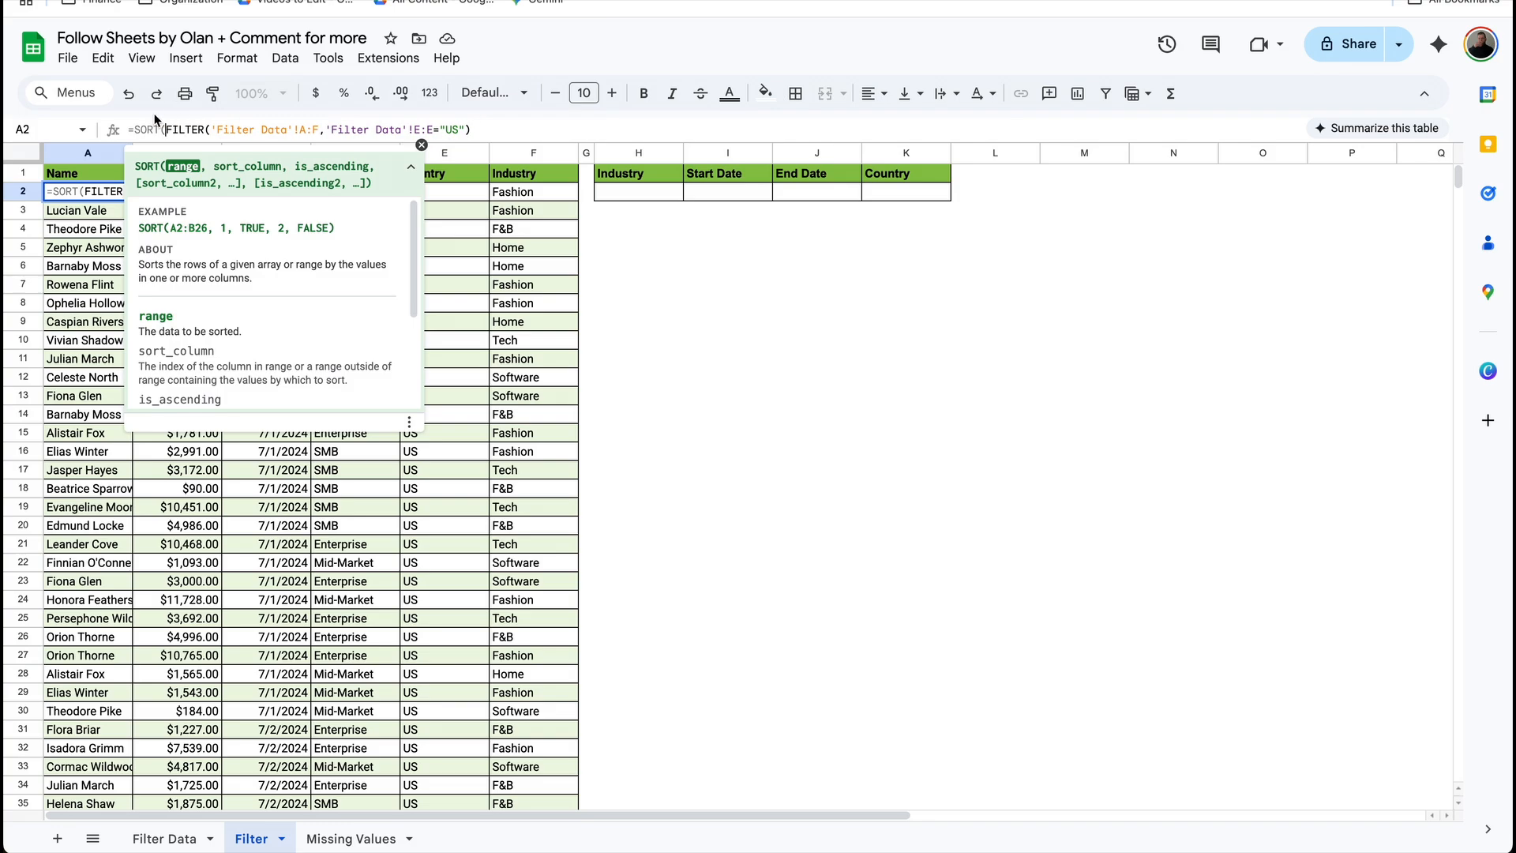
{"action": "left_click", "coordinate": [499, 126]}
{"action": "type", "text": ","}
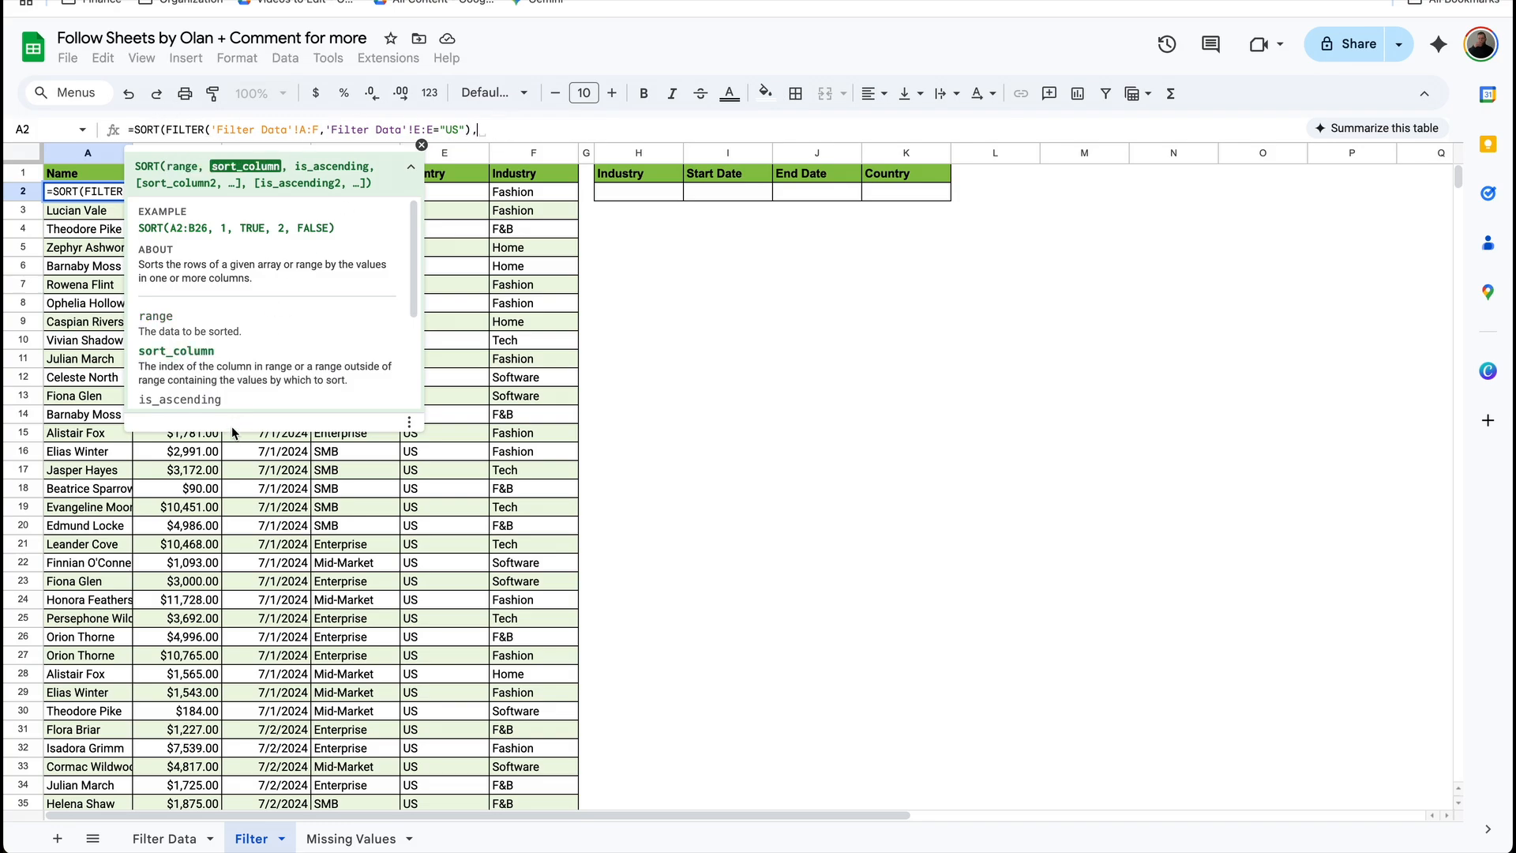
{"action": "type", "text": "2"}
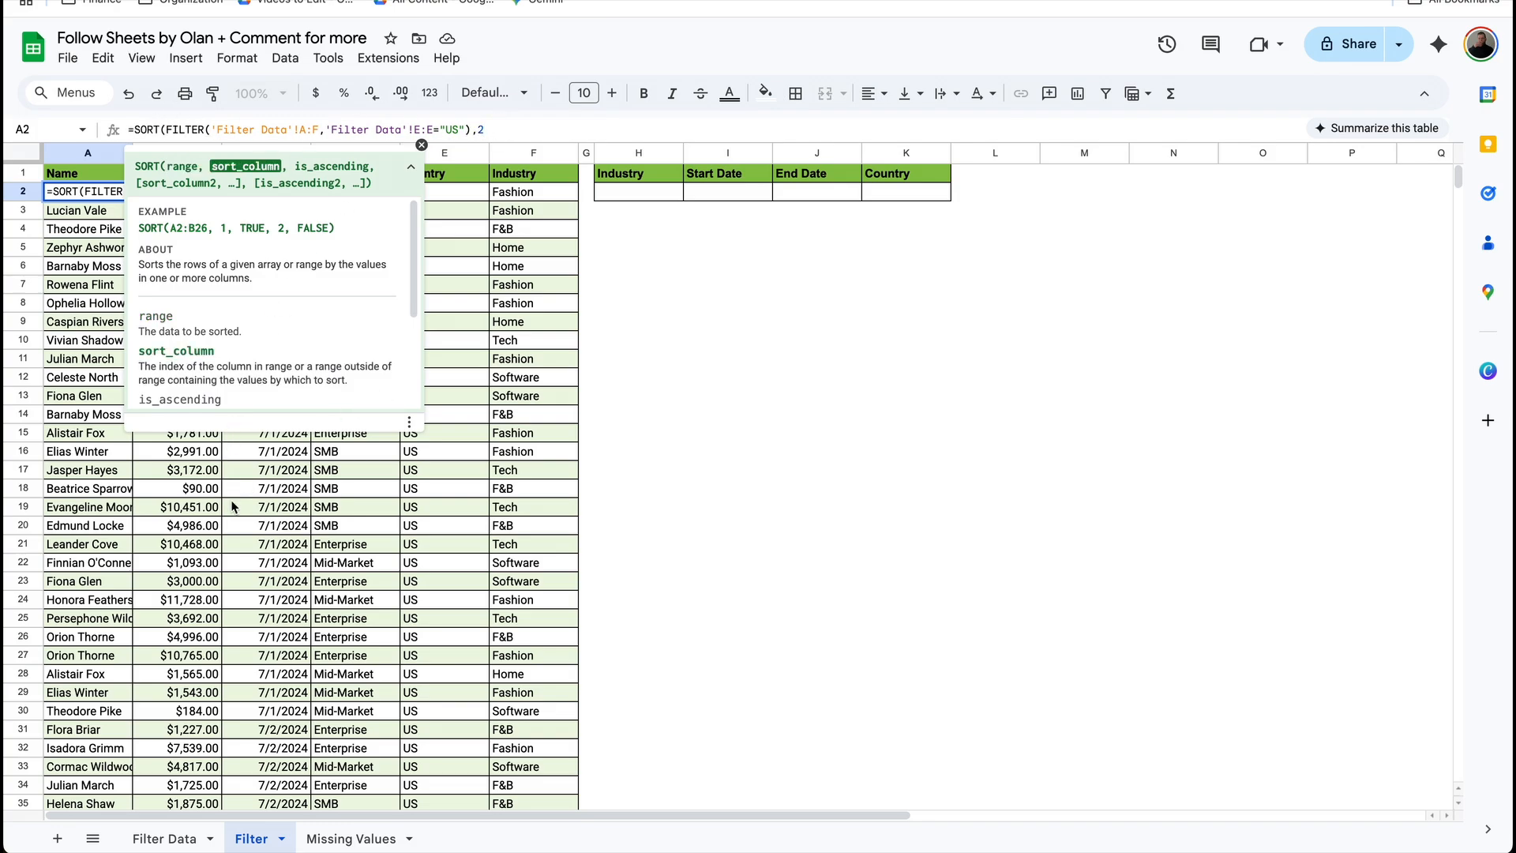
{"action": "type", "text": ","}
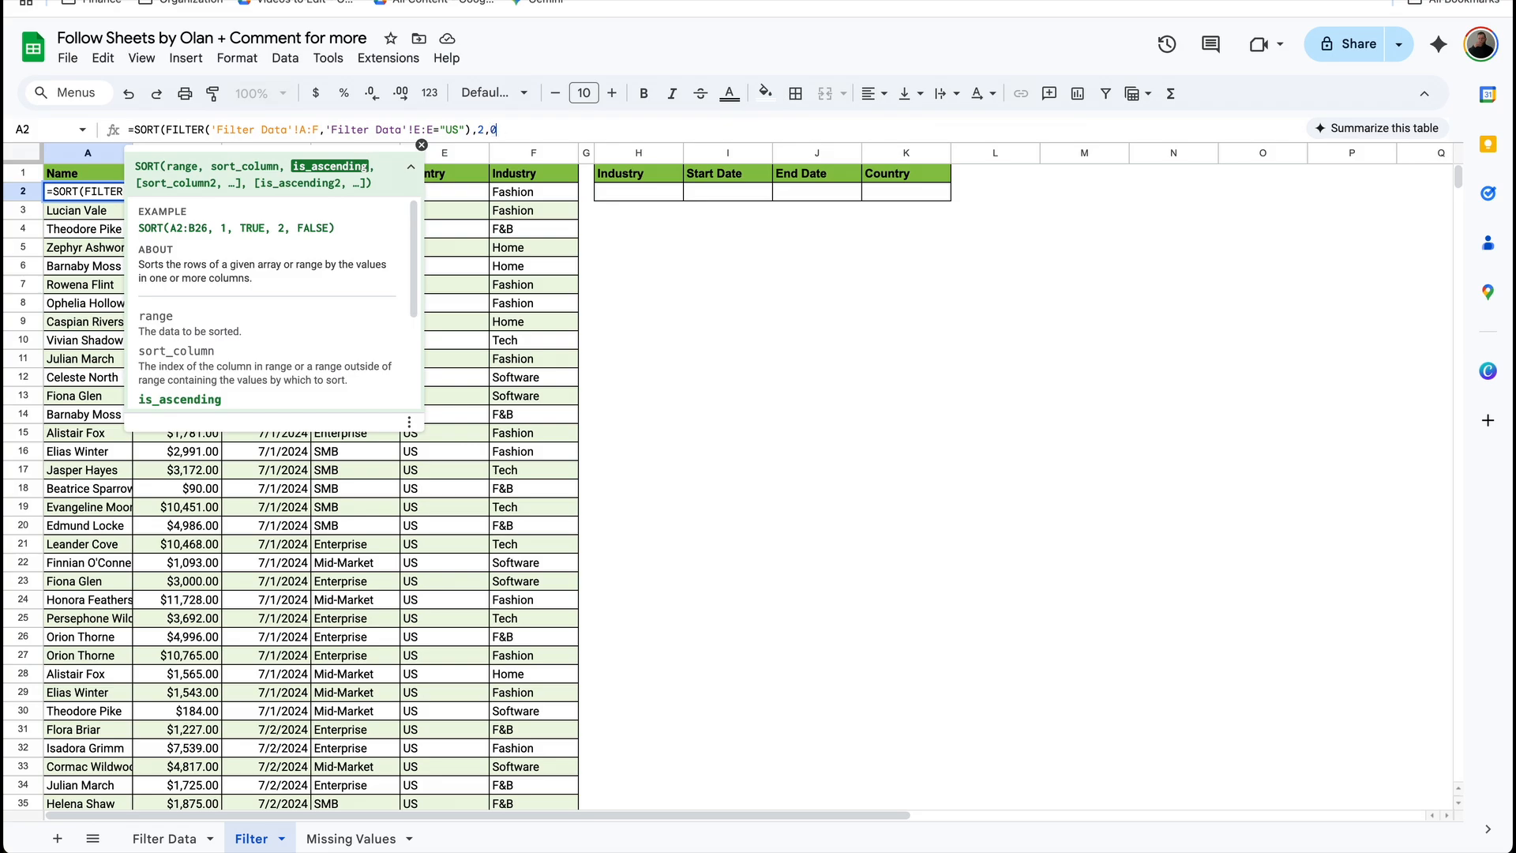
{"action": "type", "text": "0"}
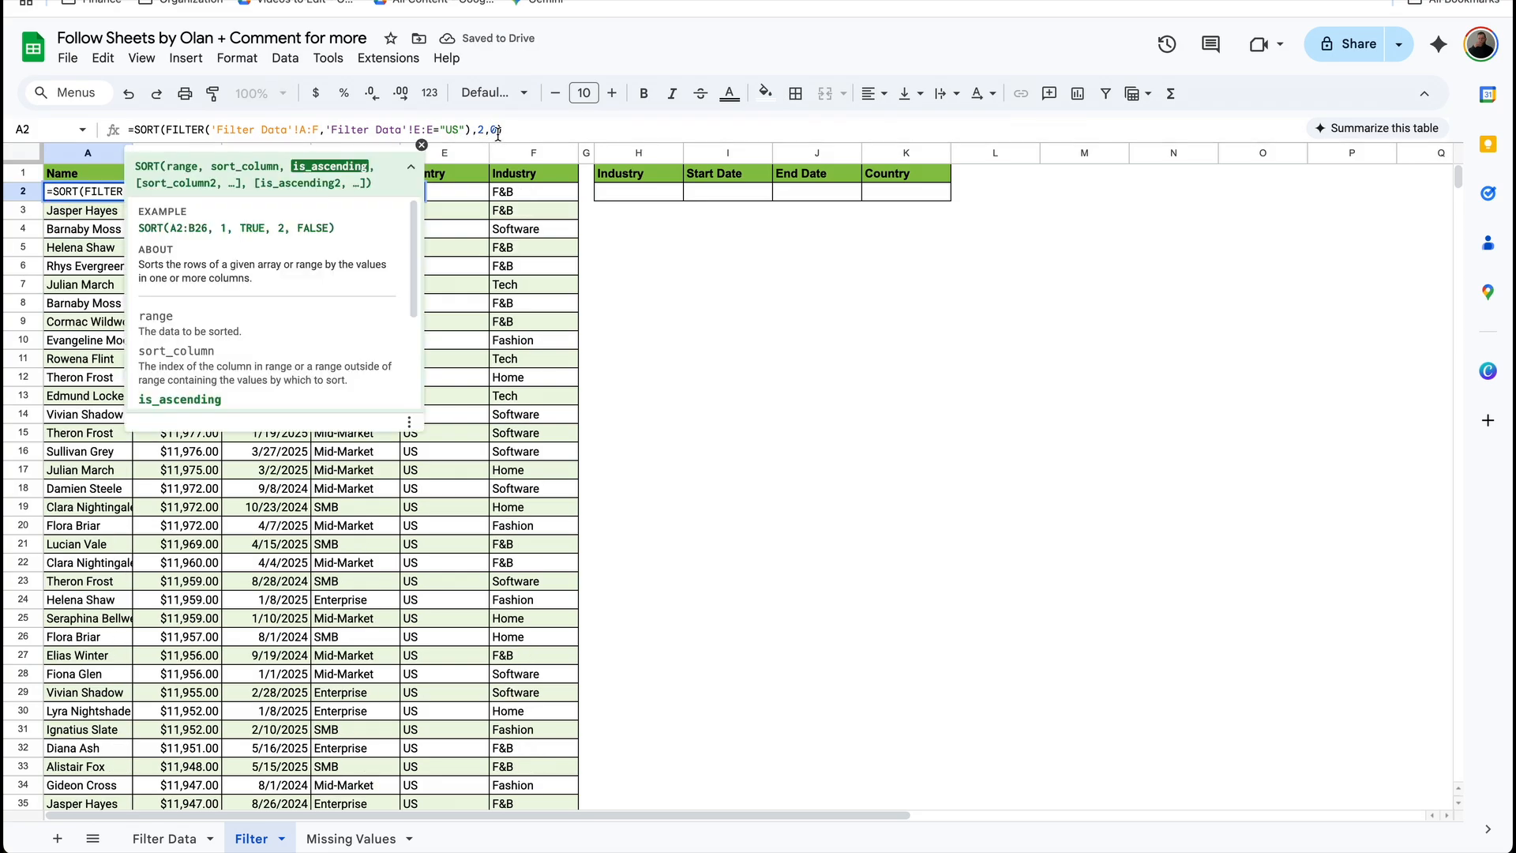
Replace the last SORT argument in A2 with FALSE and check the order of the Amount column
{"action": "key", "text": "BackSpace"}
{"action": "type", "text": "FALSE)"}
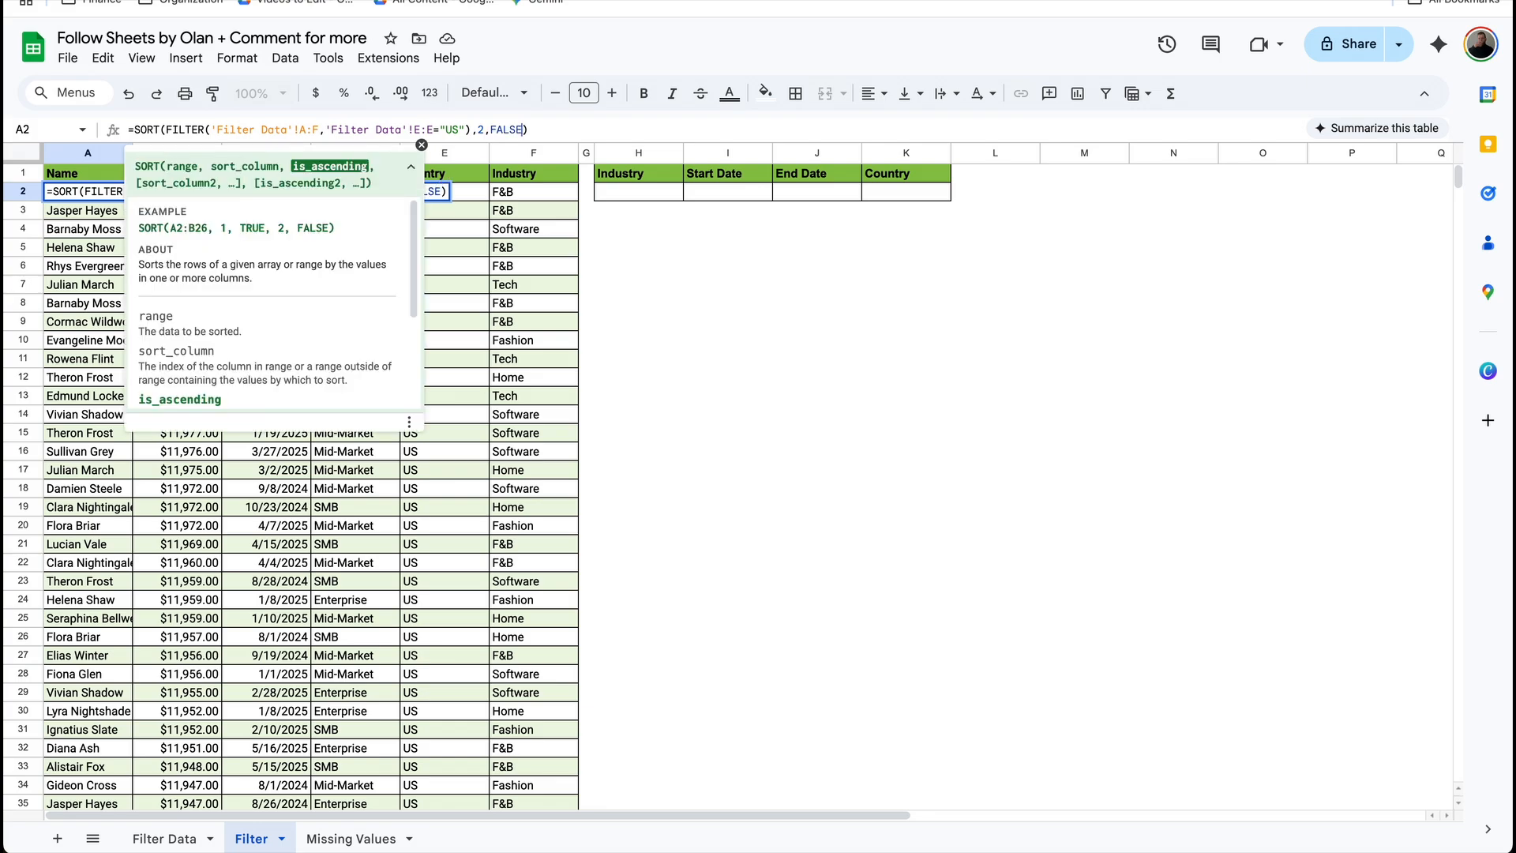
{"action": "key", "text": "Return"}
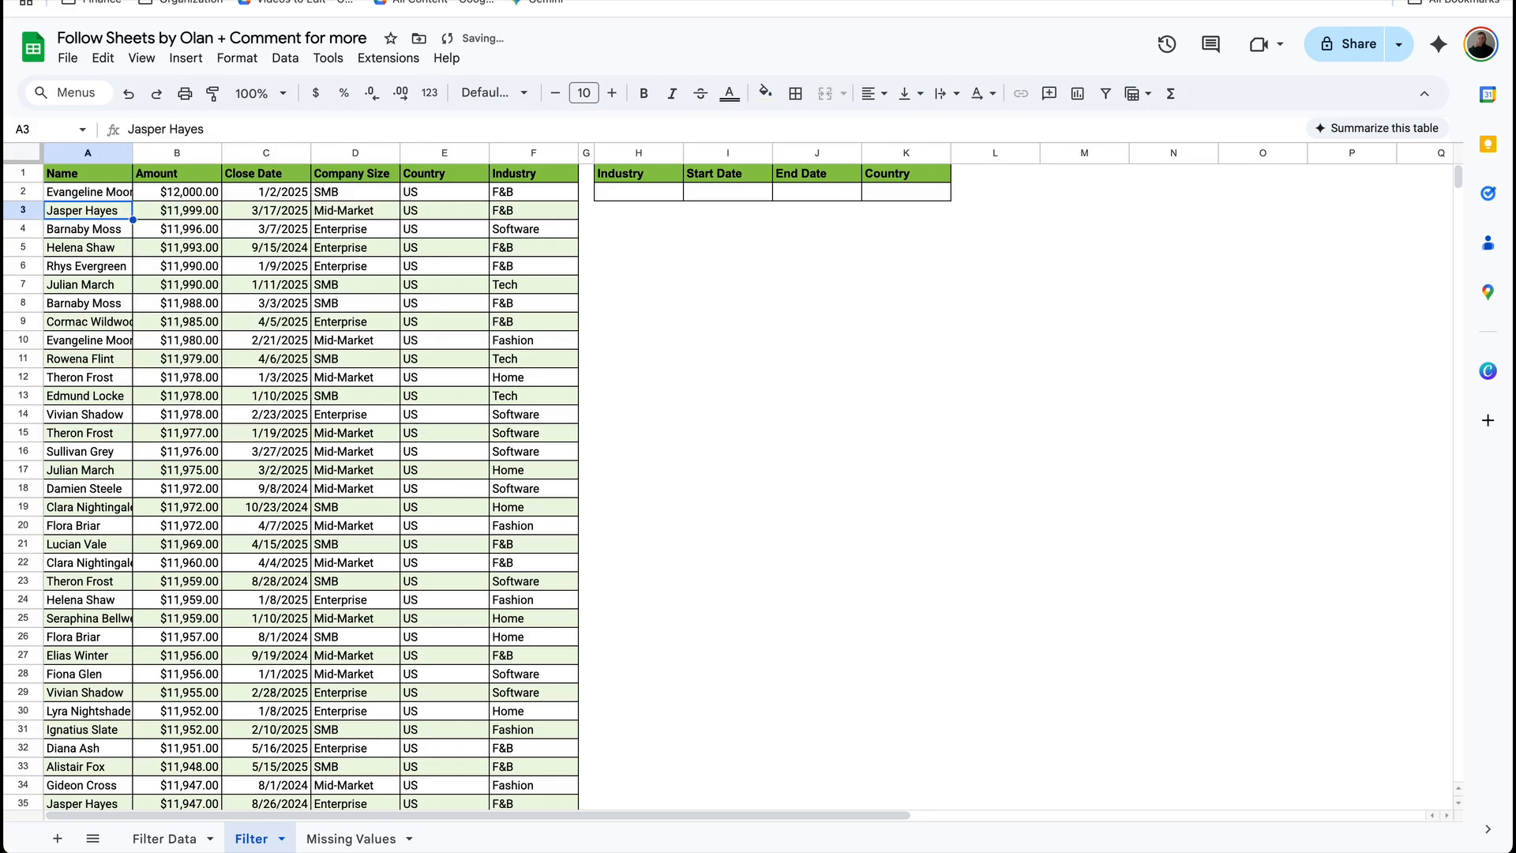
{"action": "key", "text": "Up"}
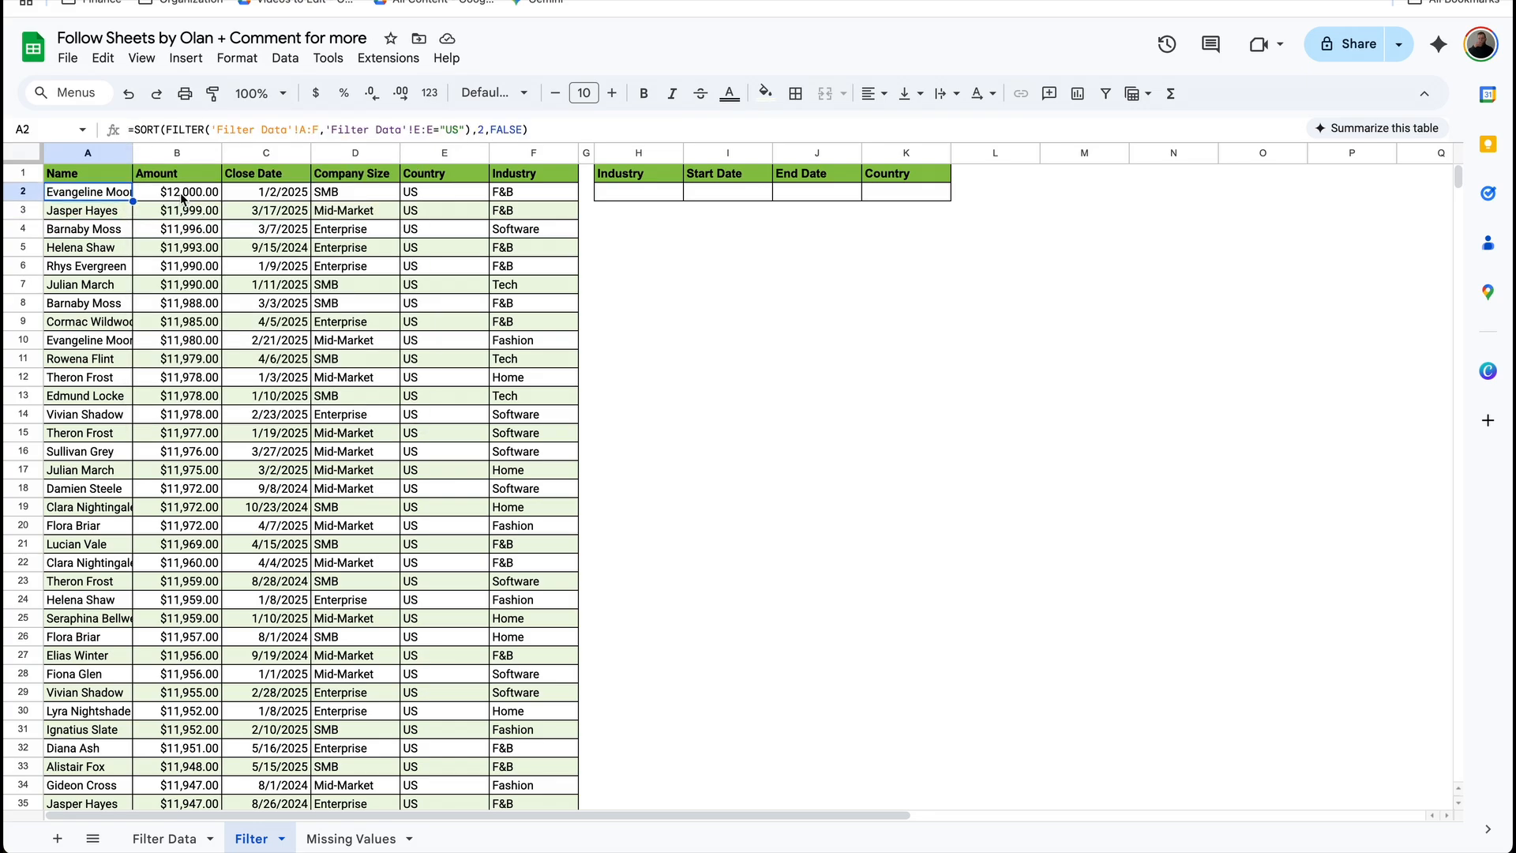
{"action": "left_click", "coordinate": [186, 197]}
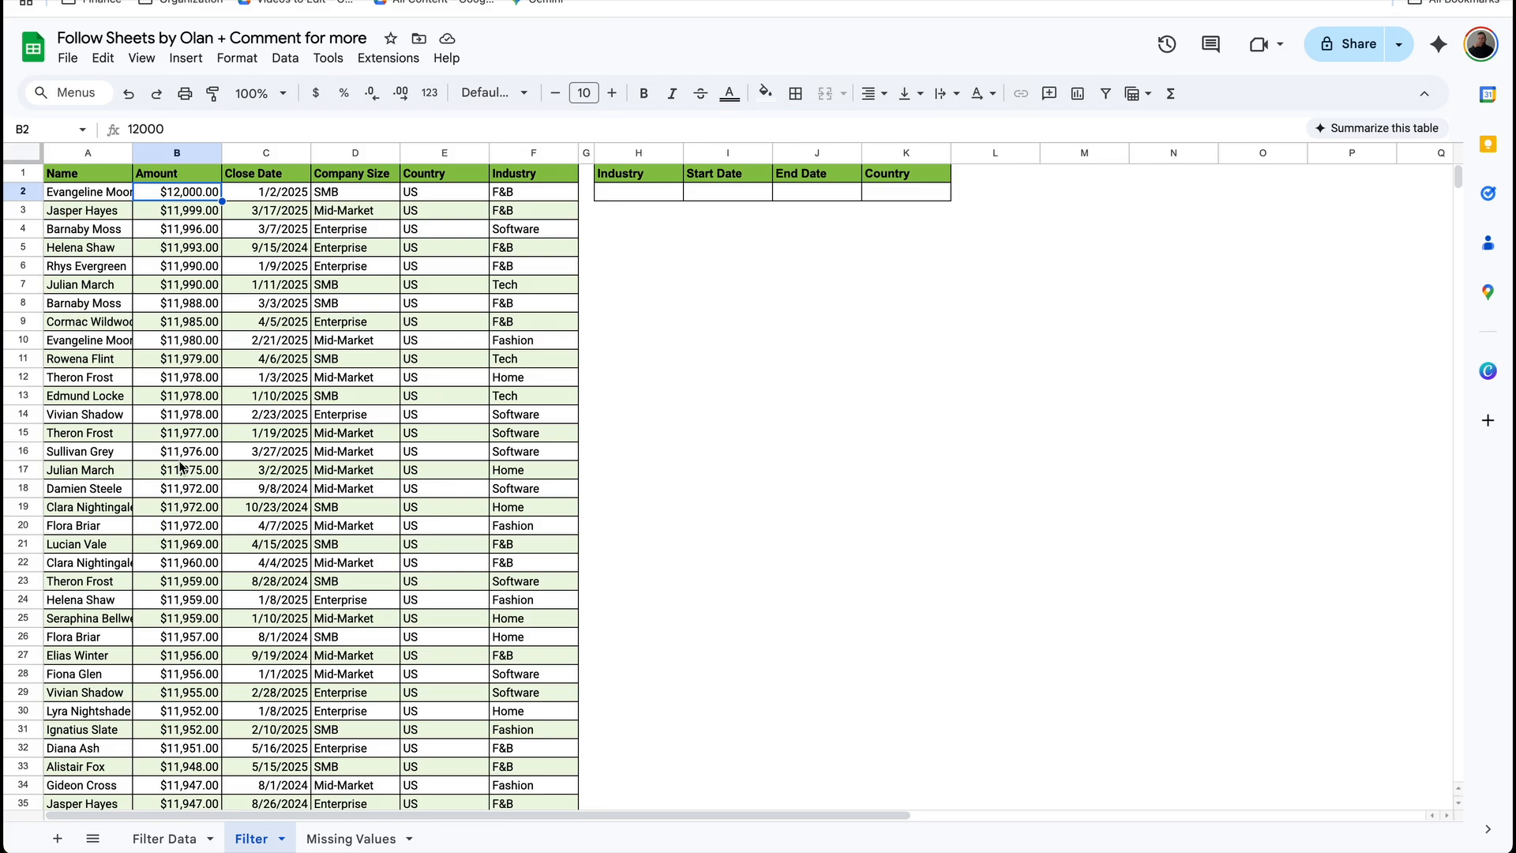
Add a data validation rule to H2 under Industry with the Dropdown (from a range) criteria
{"action": "left_click", "coordinate": [676, 193]}
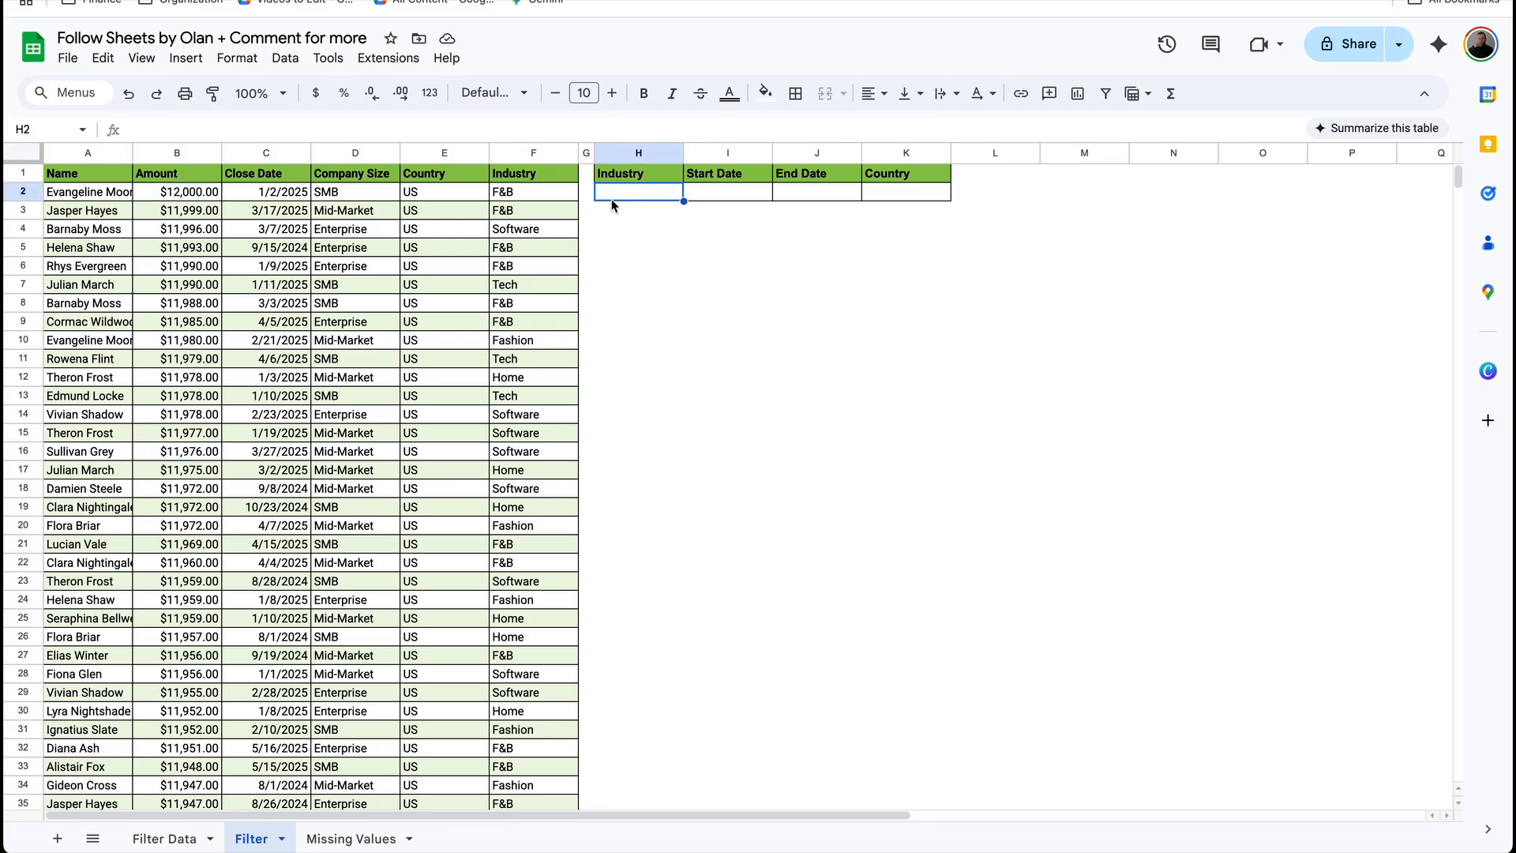
{"action": "left_click", "coordinate": [188, 59]}
{"action": "left_click", "coordinate": [256, 491]}
{"action": "left_click", "coordinate": [1342, 253]}
{"action": "left_click", "coordinate": [1348, 287]}
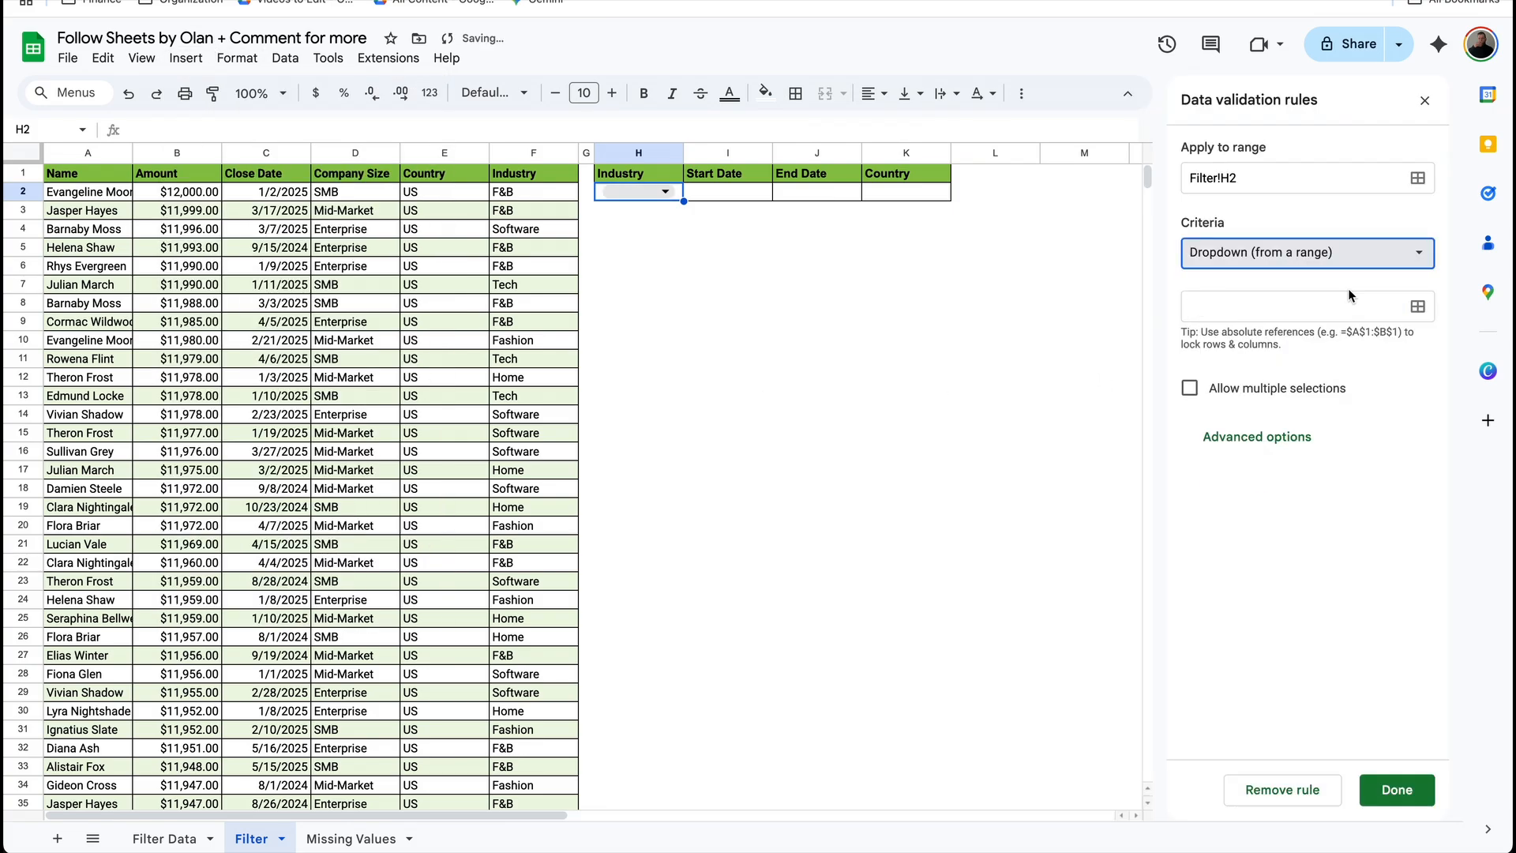
Source the H2 dropdown from 'Filter Data'!F2:F, save the rule, and check its options on the Filter sheet
{"action": "left_click", "coordinate": [1422, 308]}
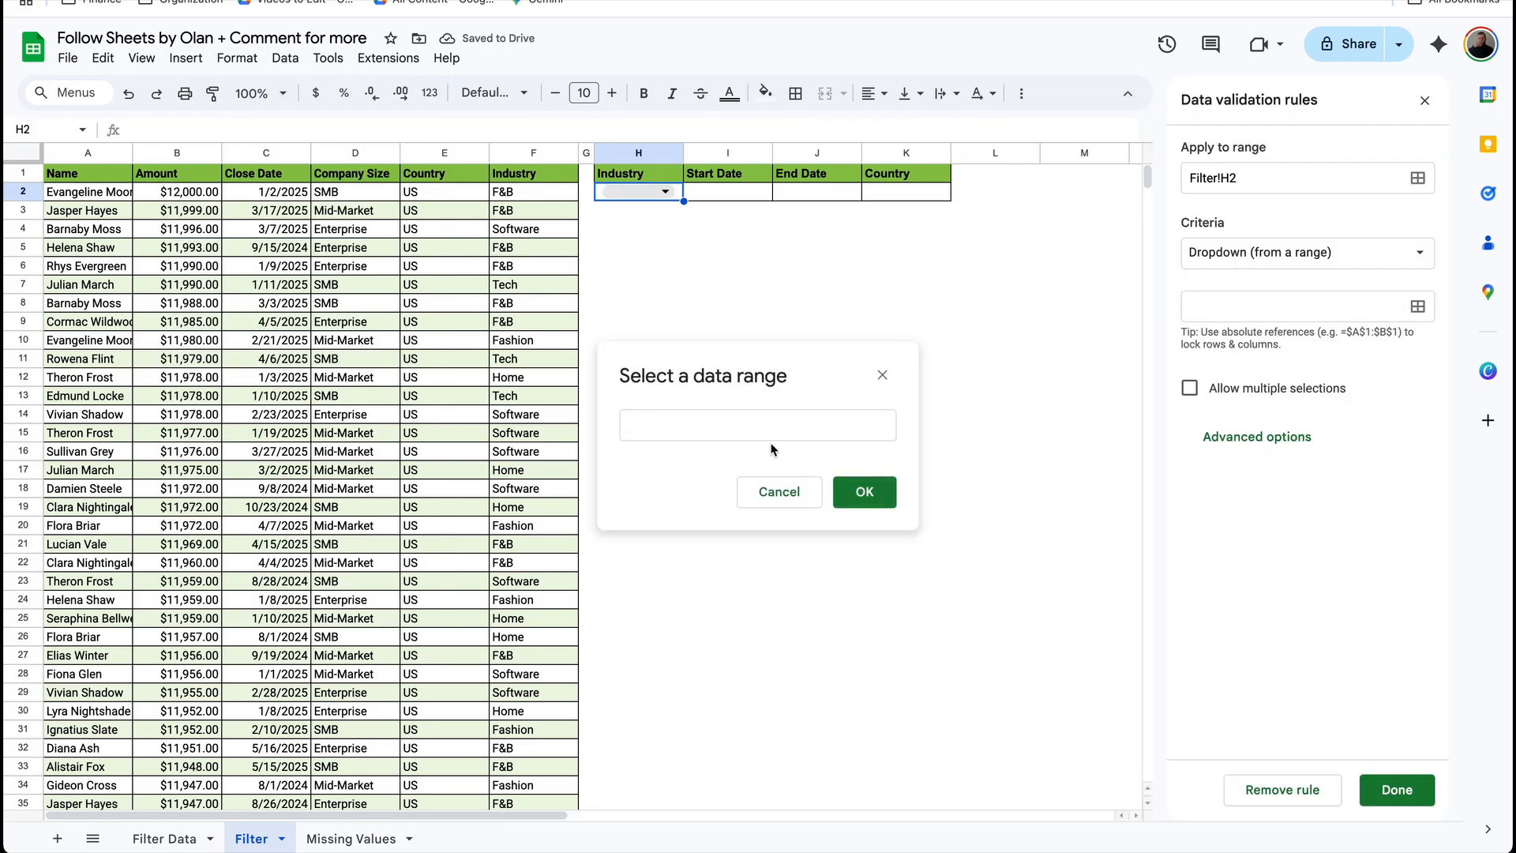
{"action": "left_click", "coordinate": [702, 424]}
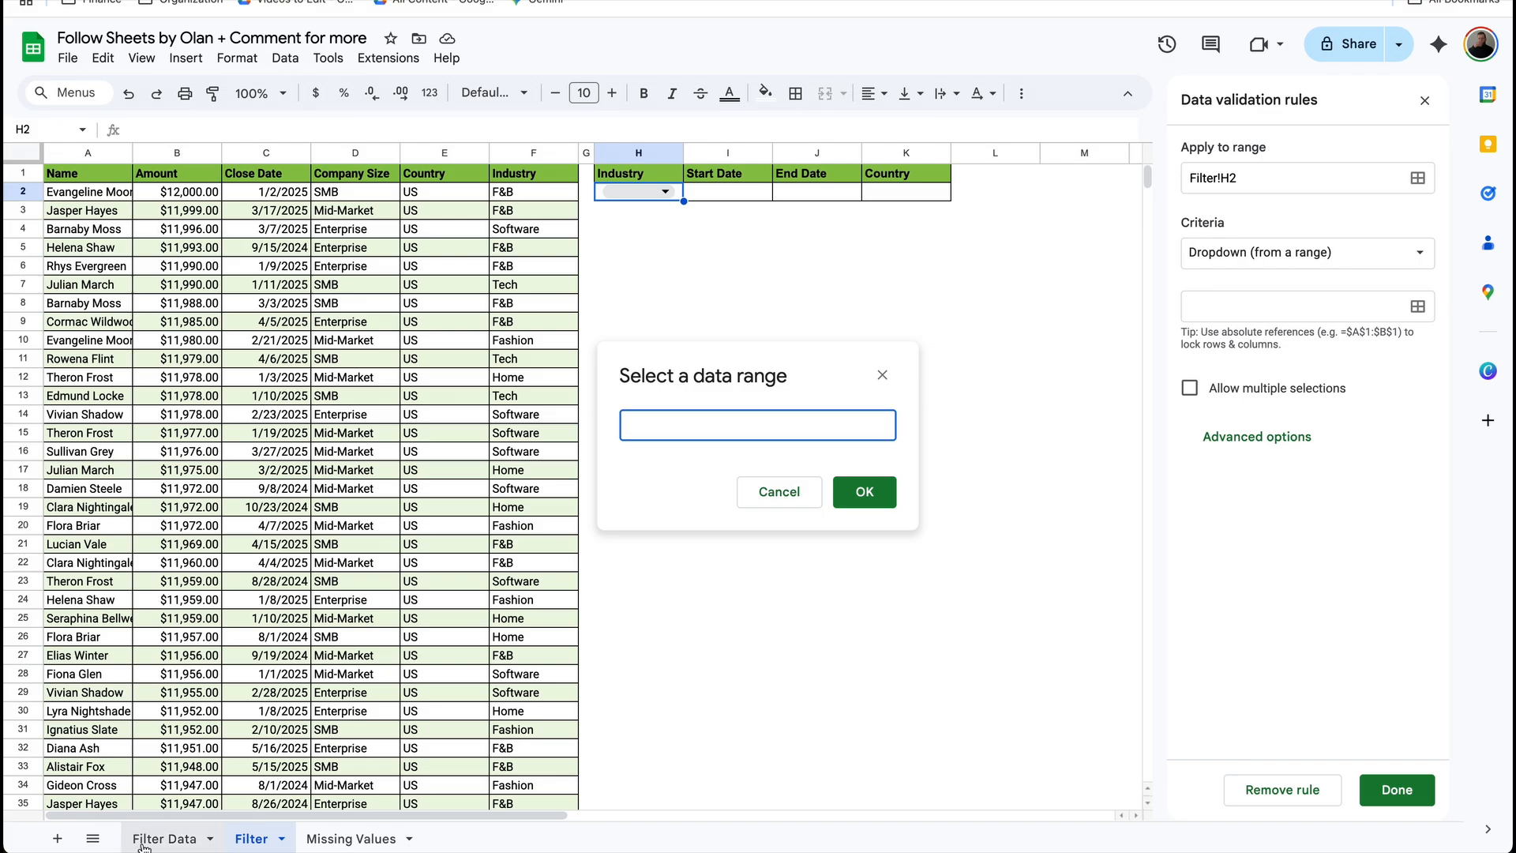
{"action": "left_click", "coordinate": [149, 843]}
{"action": "left_click_drag", "start_coordinate": [484, 195], "coordinate": [491, 319]}
{"action": "left_click", "coordinate": [739, 426]}
{"action": "key", "text": "BackSpace"}
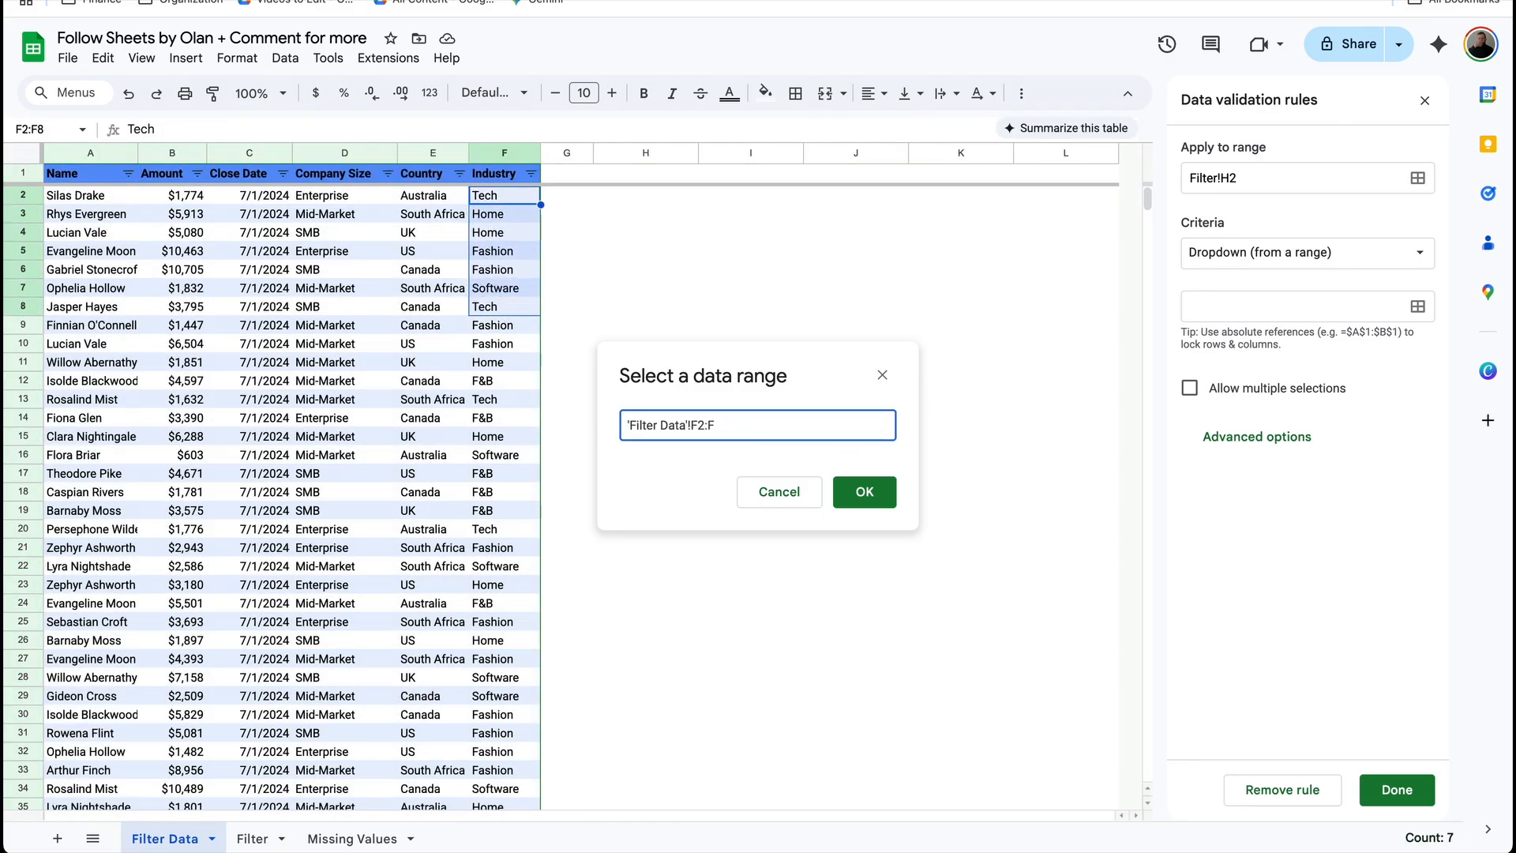
{"action": "left_click", "coordinate": [865, 493]}
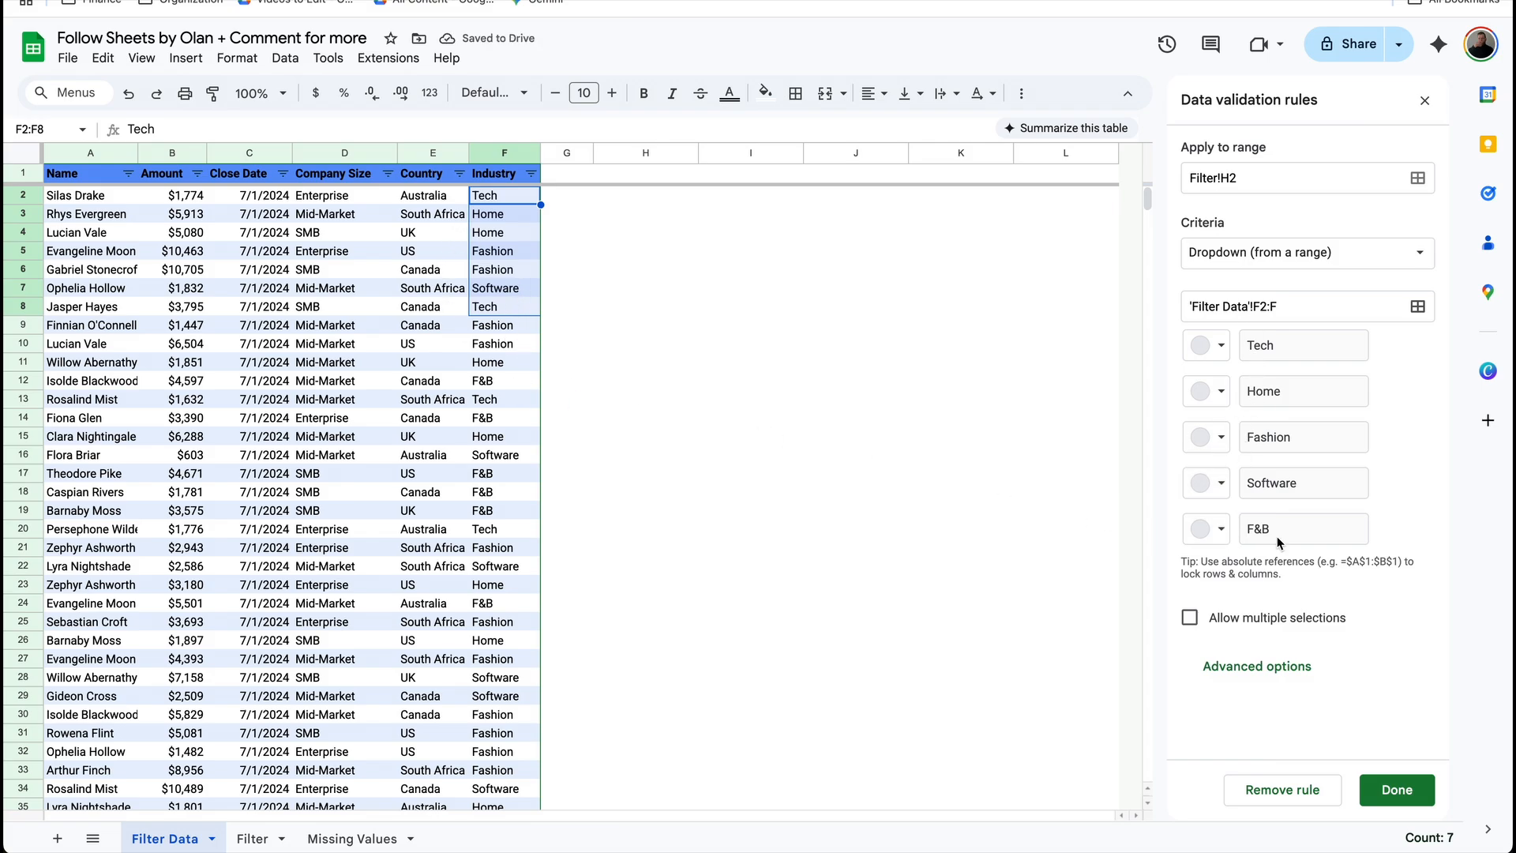
{"action": "left_click", "coordinate": [1392, 788]}
{"action": "left_click", "coordinate": [253, 838]}
{"action": "double_click", "coordinate": [645, 192]}
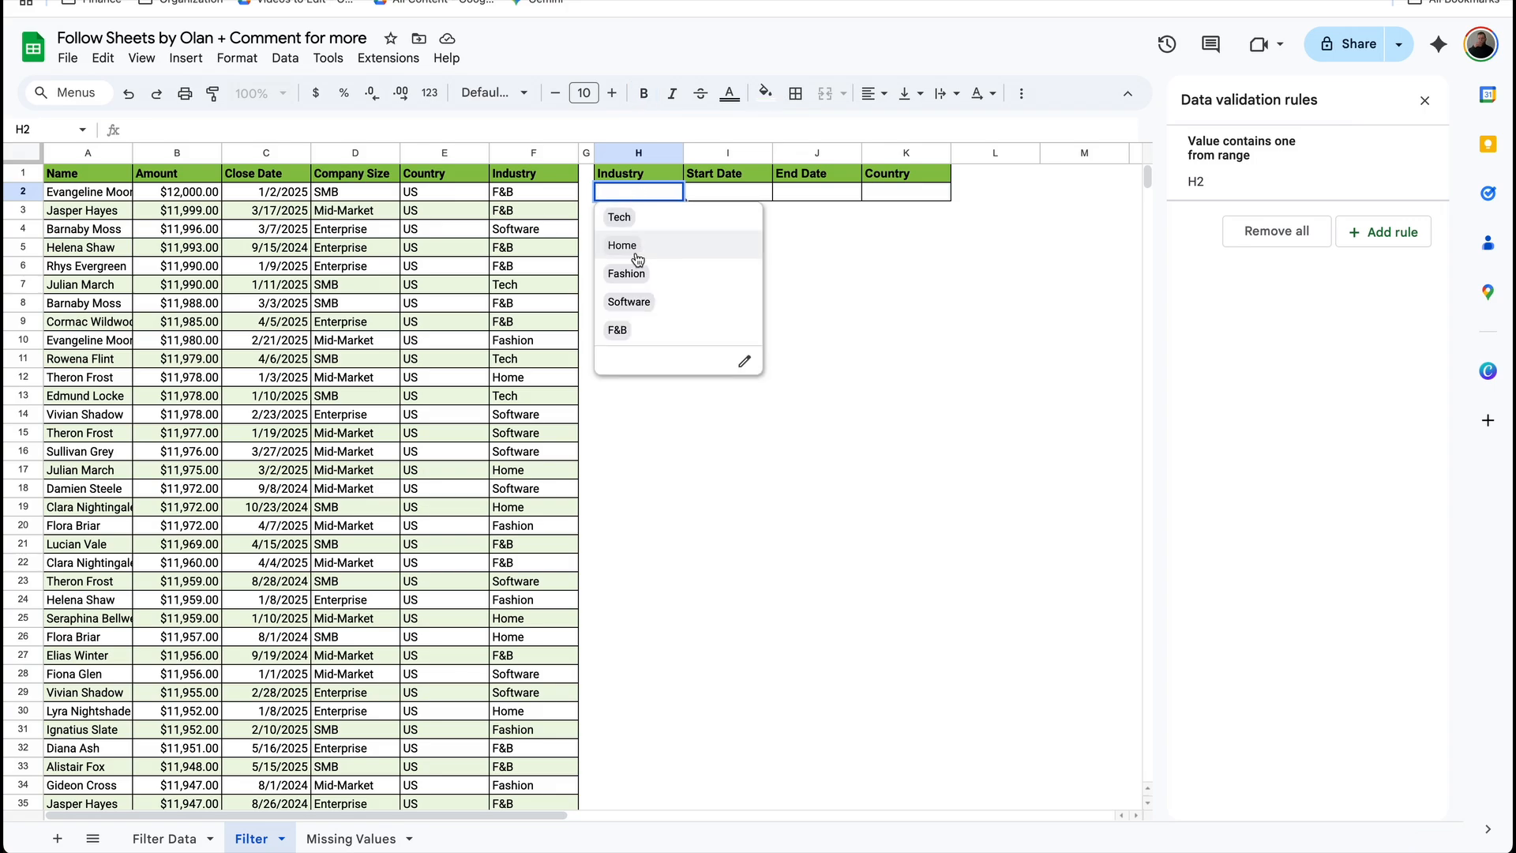
Add a data validation rule to I2:J2 on the Filter sheet that requires a valid date
{"action": "left_click", "coordinate": [746, 192]}
{"action": "left_click_drag", "start_coordinate": [792, 196], "coordinate": [812, 190]}
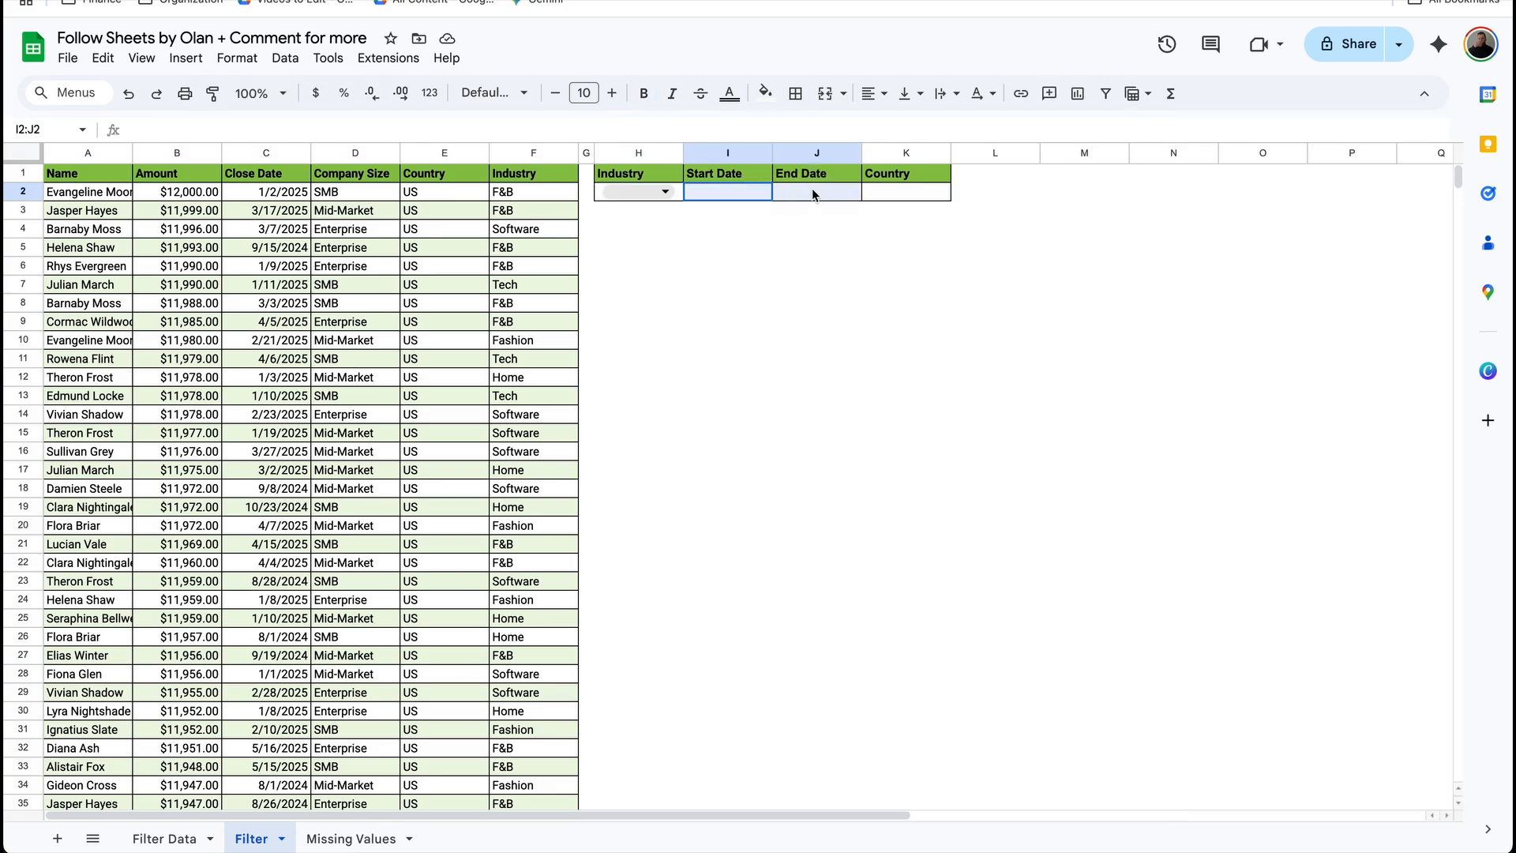
{"action": "left_click", "coordinate": [285, 58]}
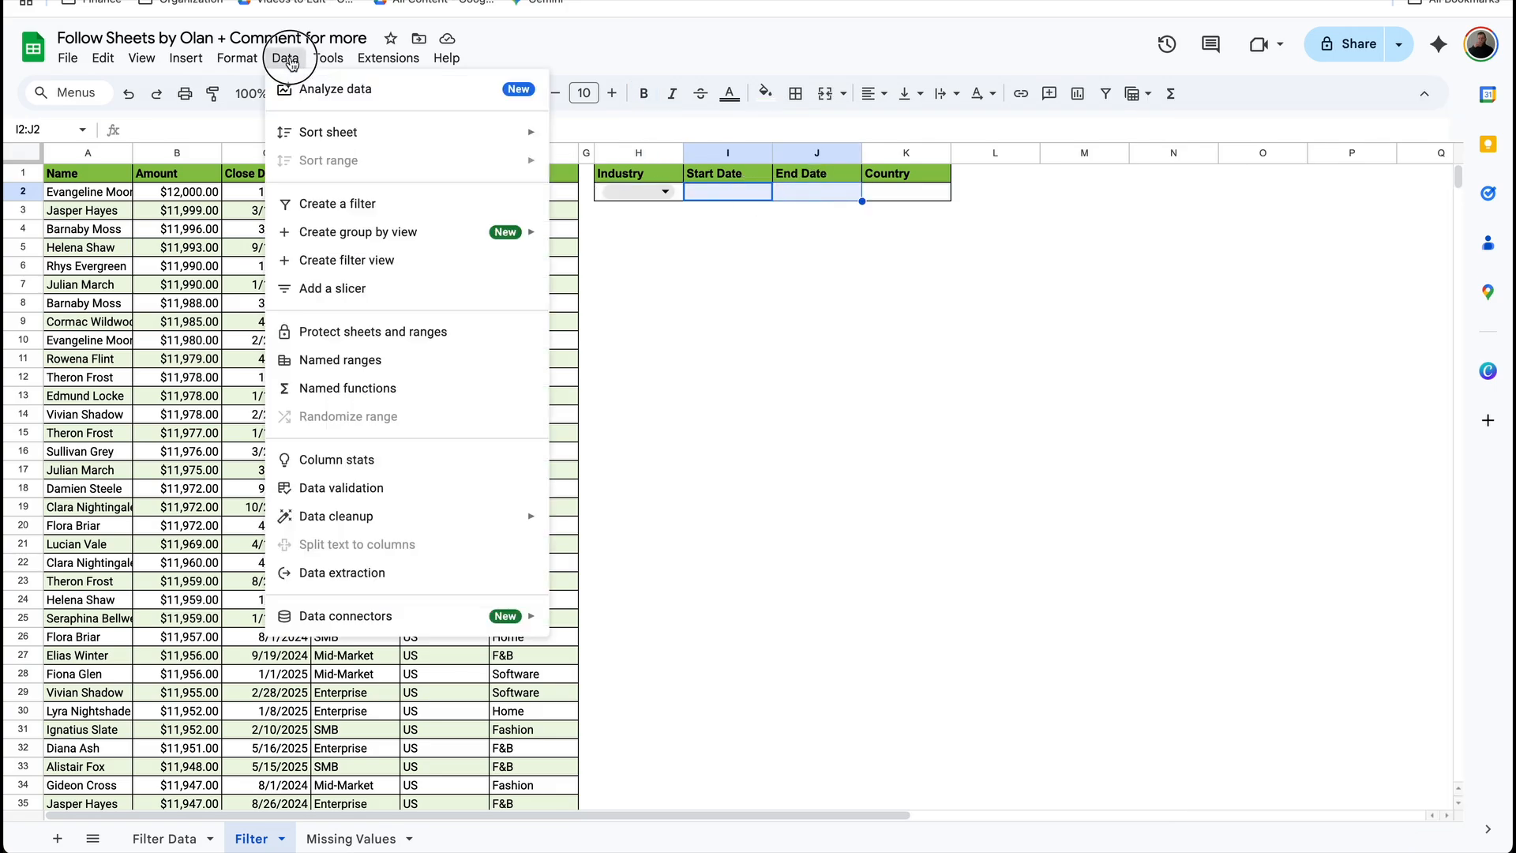
{"action": "left_click", "coordinate": [382, 486]}
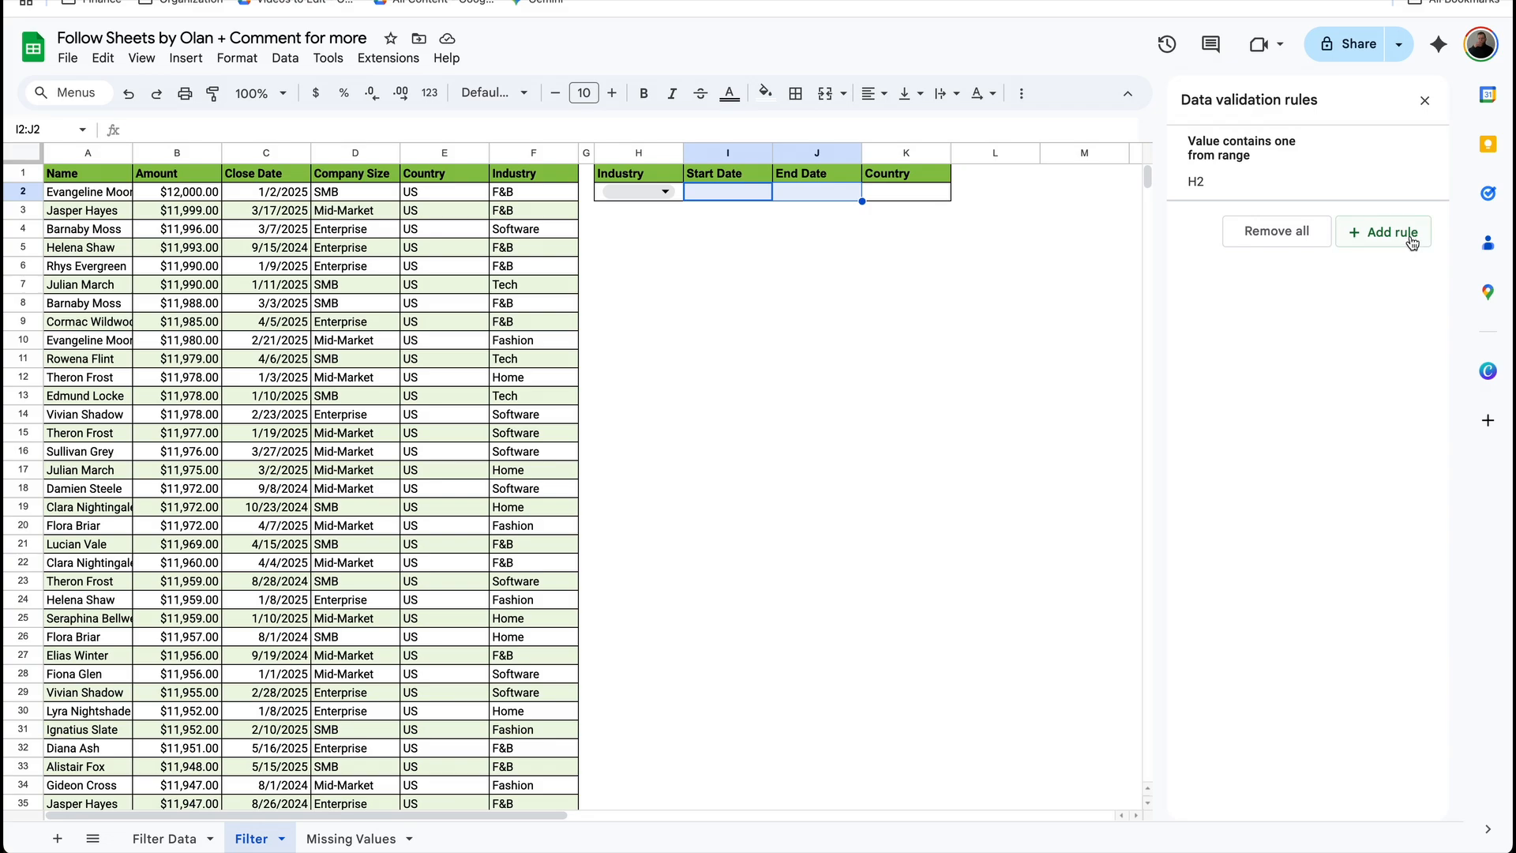
{"action": "left_click", "coordinate": [1412, 238]}
{"action": "left_click", "coordinate": [1364, 261]}
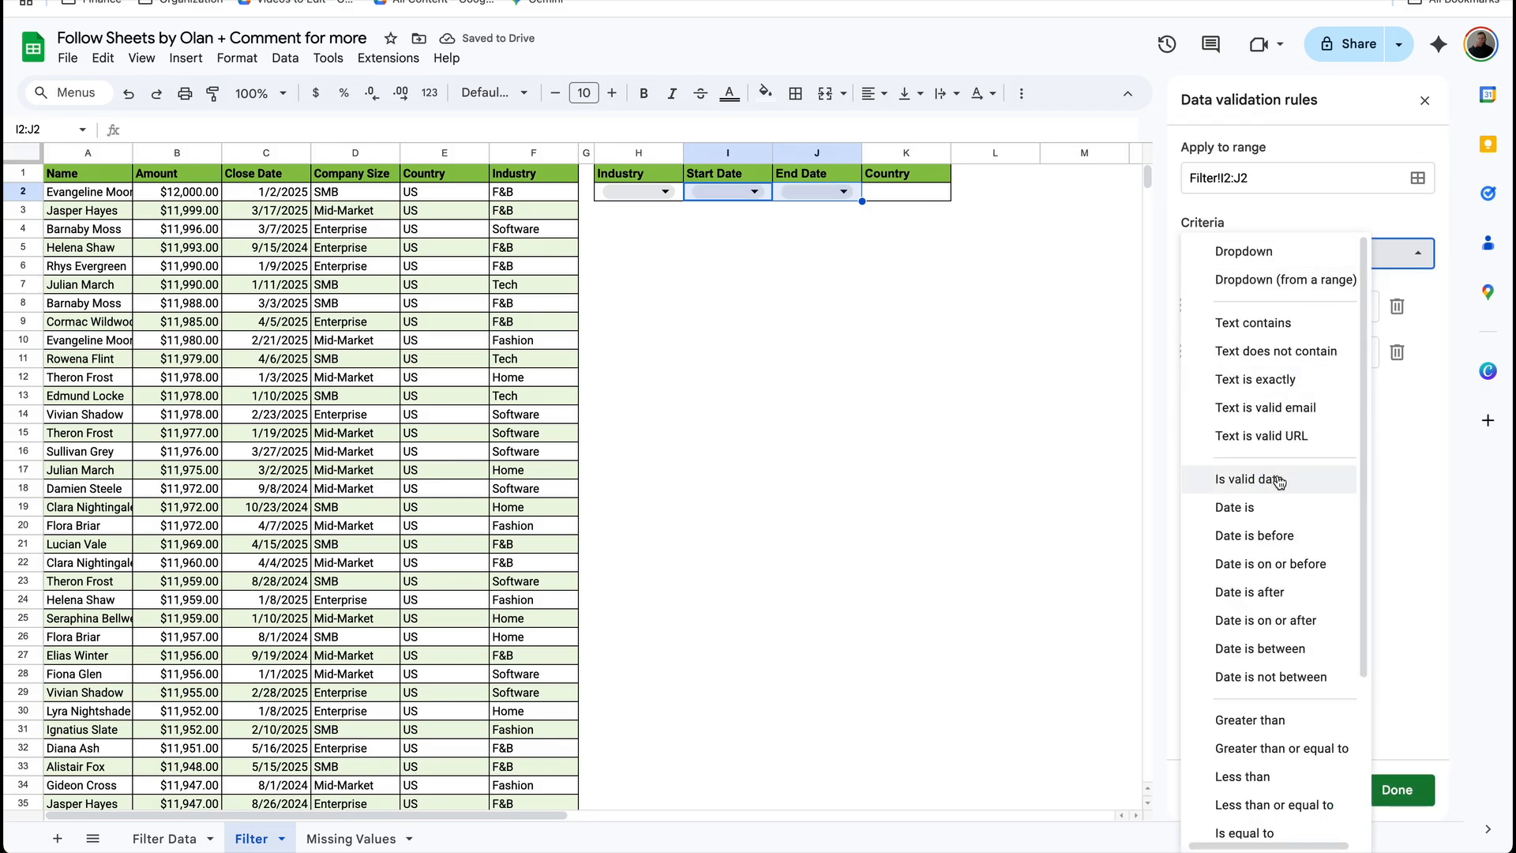
{"action": "left_click", "coordinate": [1277, 479]}
{"action": "left_click", "coordinate": [1397, 789]}
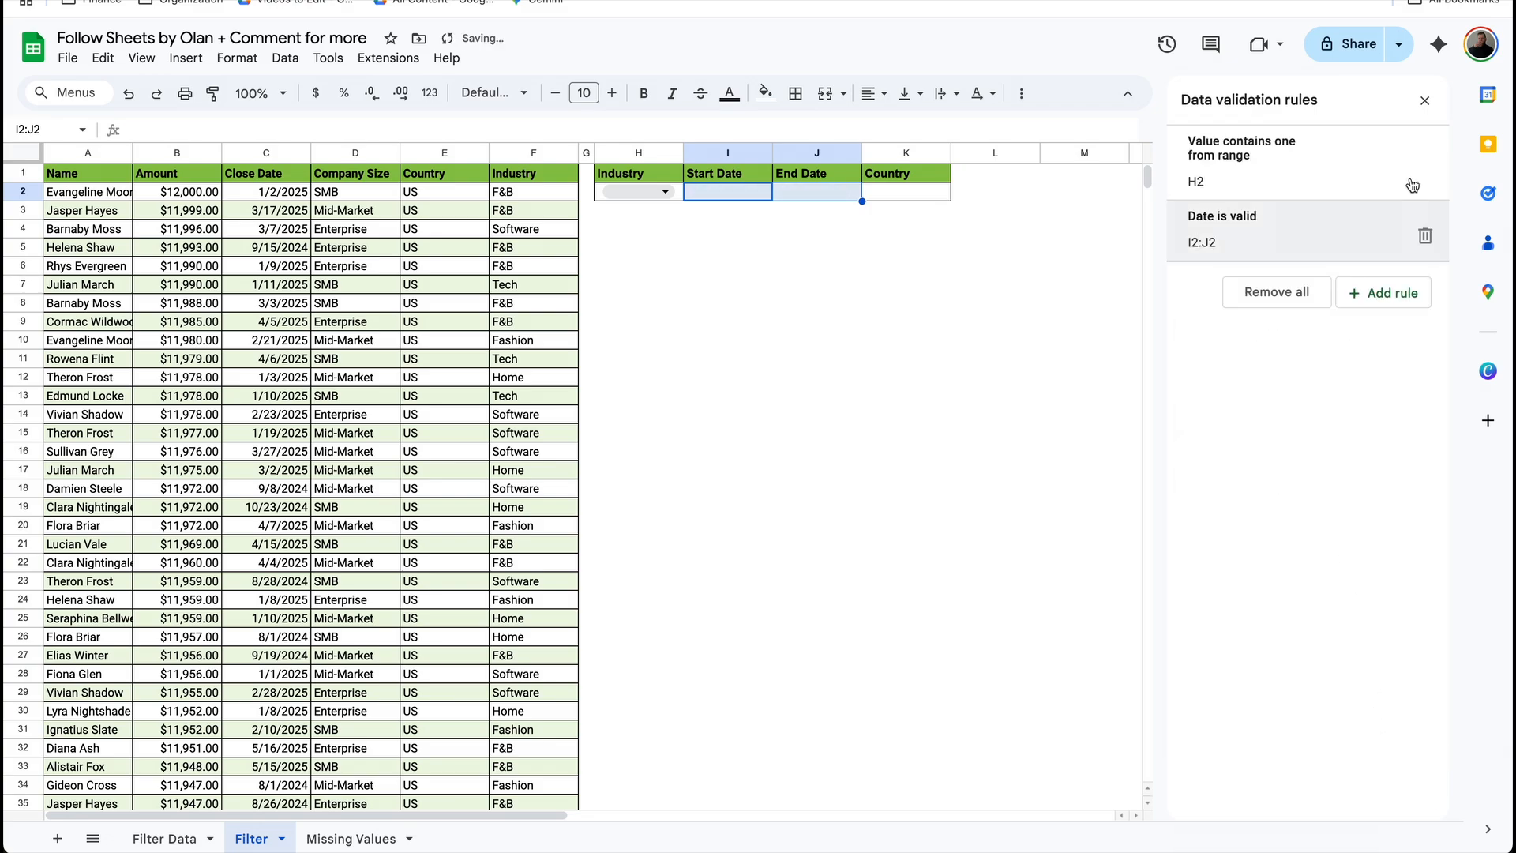
{"action": "left_click", "coordinate": [1426, 101]}
Set the Start Date in I2 to 1/1/2025 using the calendar
{"action": "double_click", "coordinate": [731, 191]}
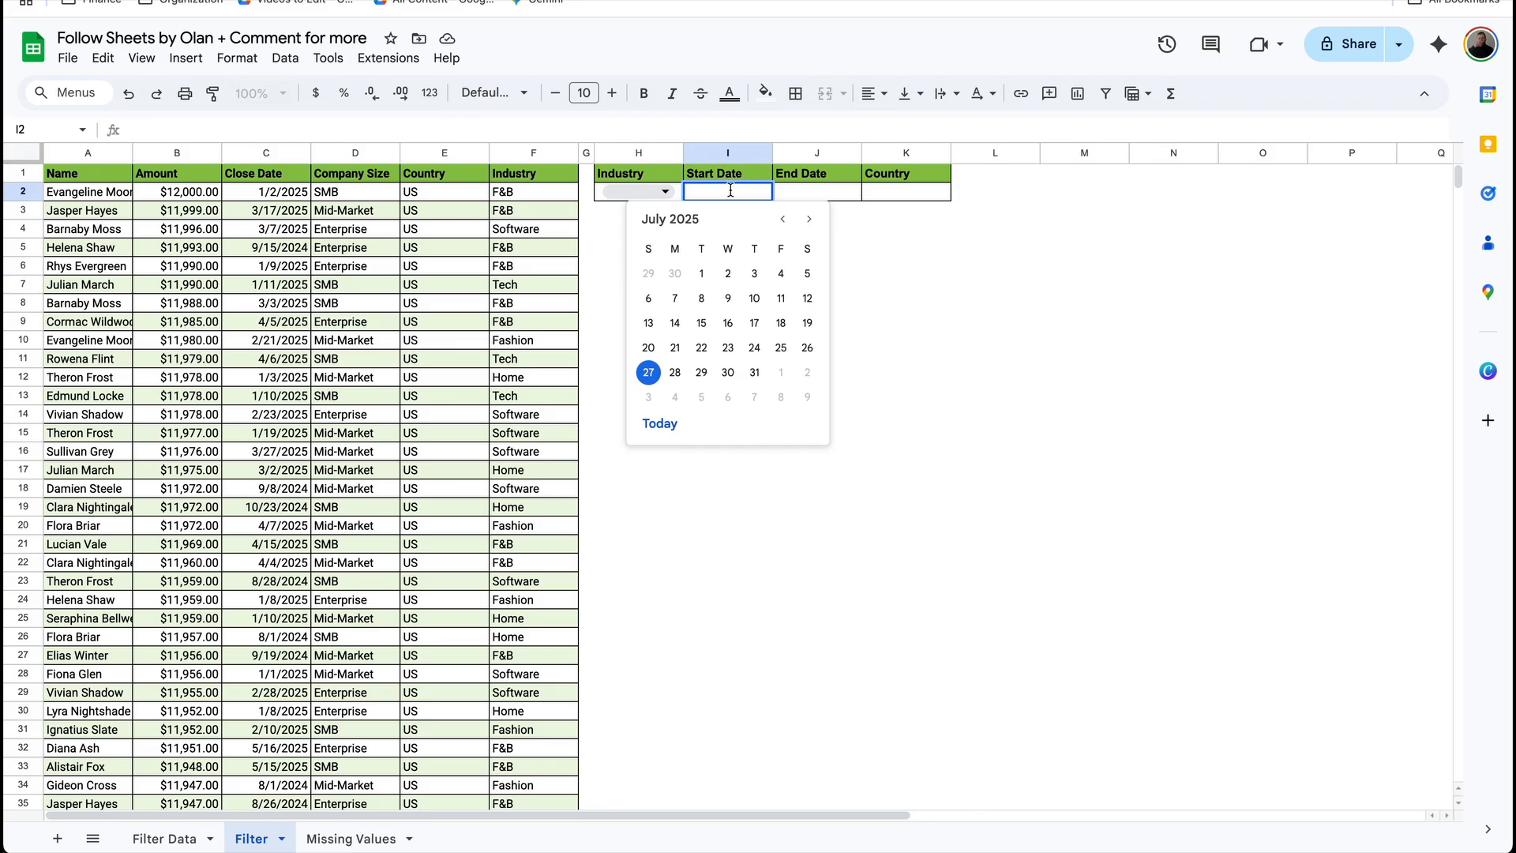
{"action": "left_click", "coordinate": [784, 229]}
{"action": "left_click", "coordinate": [784, 228]}
{"action": "left_click", "coordinate": [784, 228]}
{"action": "left_click", "coordinate": [784, 228]}
{"action": "left_click", "coordinate": [784, 228]}
{"action": "left_click", "coordinate": [784, 228]}
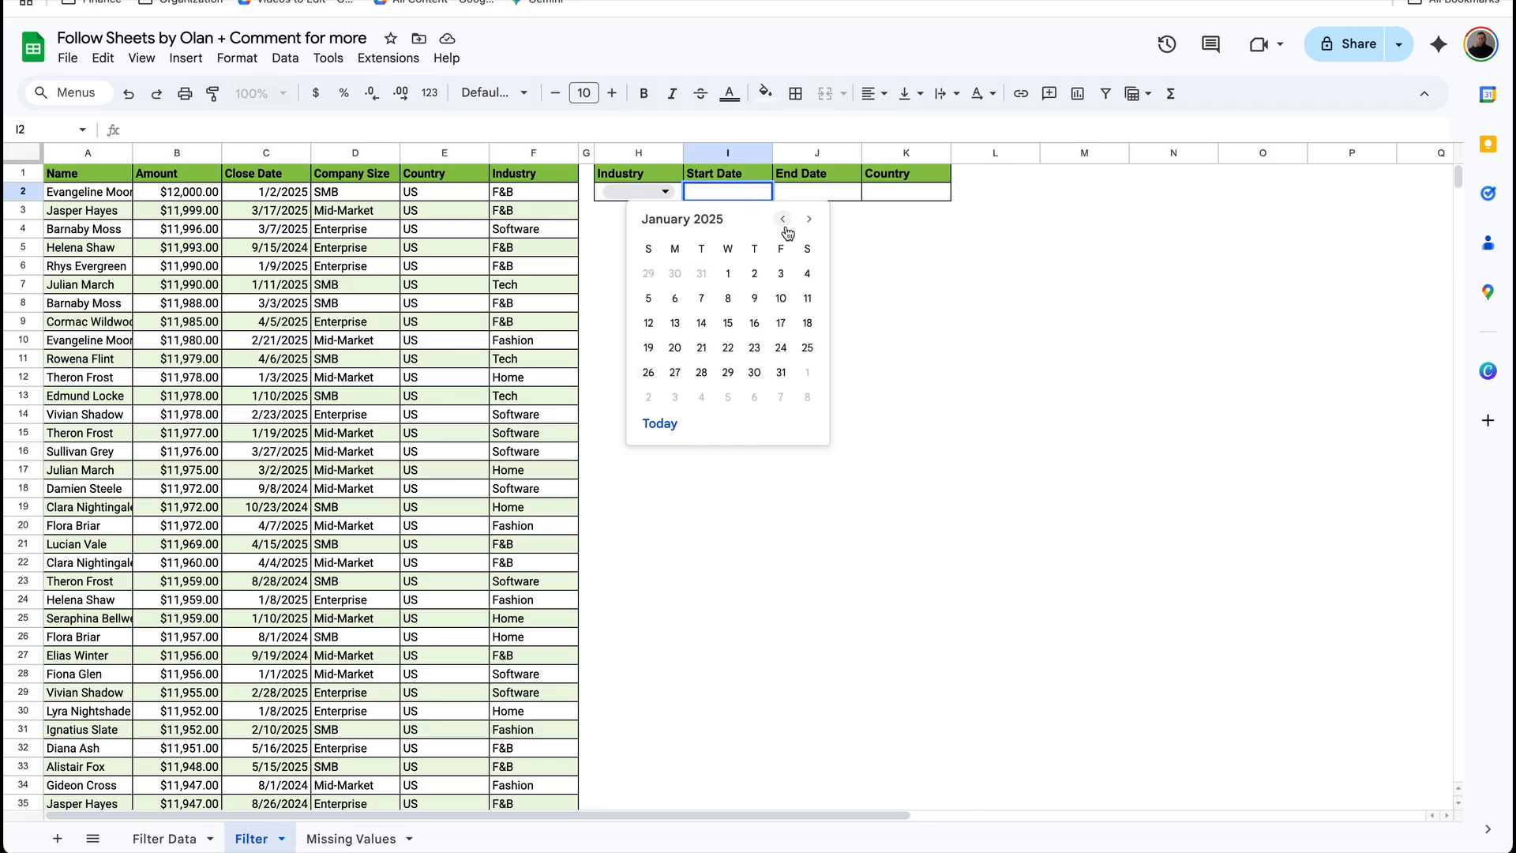
{"action": "left_click", "coordinate": [725, 275]}
Set the End Date in J2 to 2/28/2025 using the calendar
{"action": "double_click", "coordinate": [827, 193]}
{"action": "left_click", "coordinate": [898, 219]}
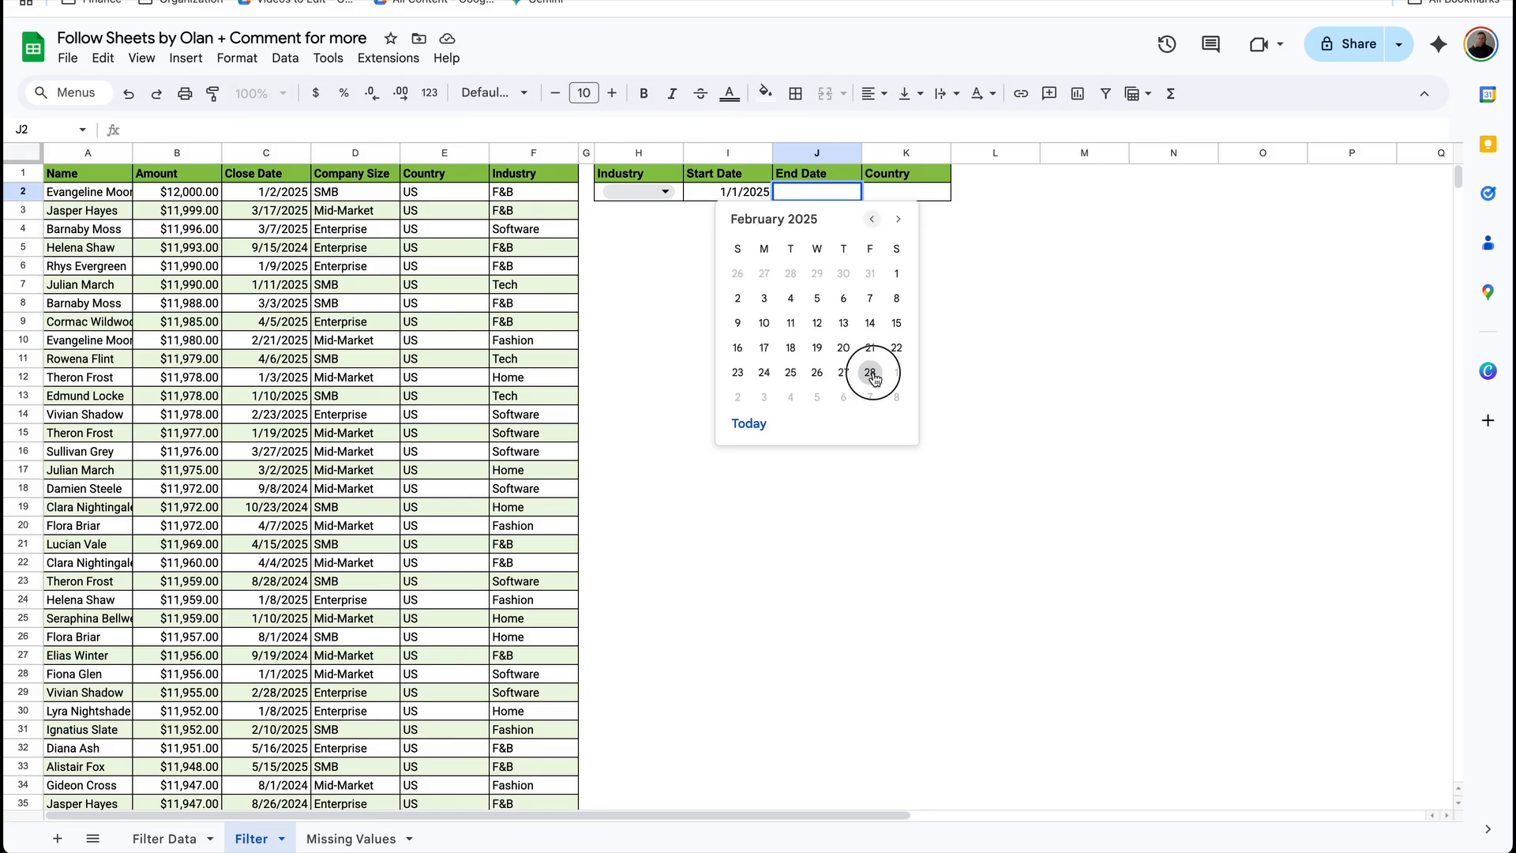
{"action": "left_click", "coordinate": [871, 373]}
Add a data validation rule to K2 under Country with the Dropdown (from a range) criteria
{"action": "left_click", "coordinate": [916, 192]}
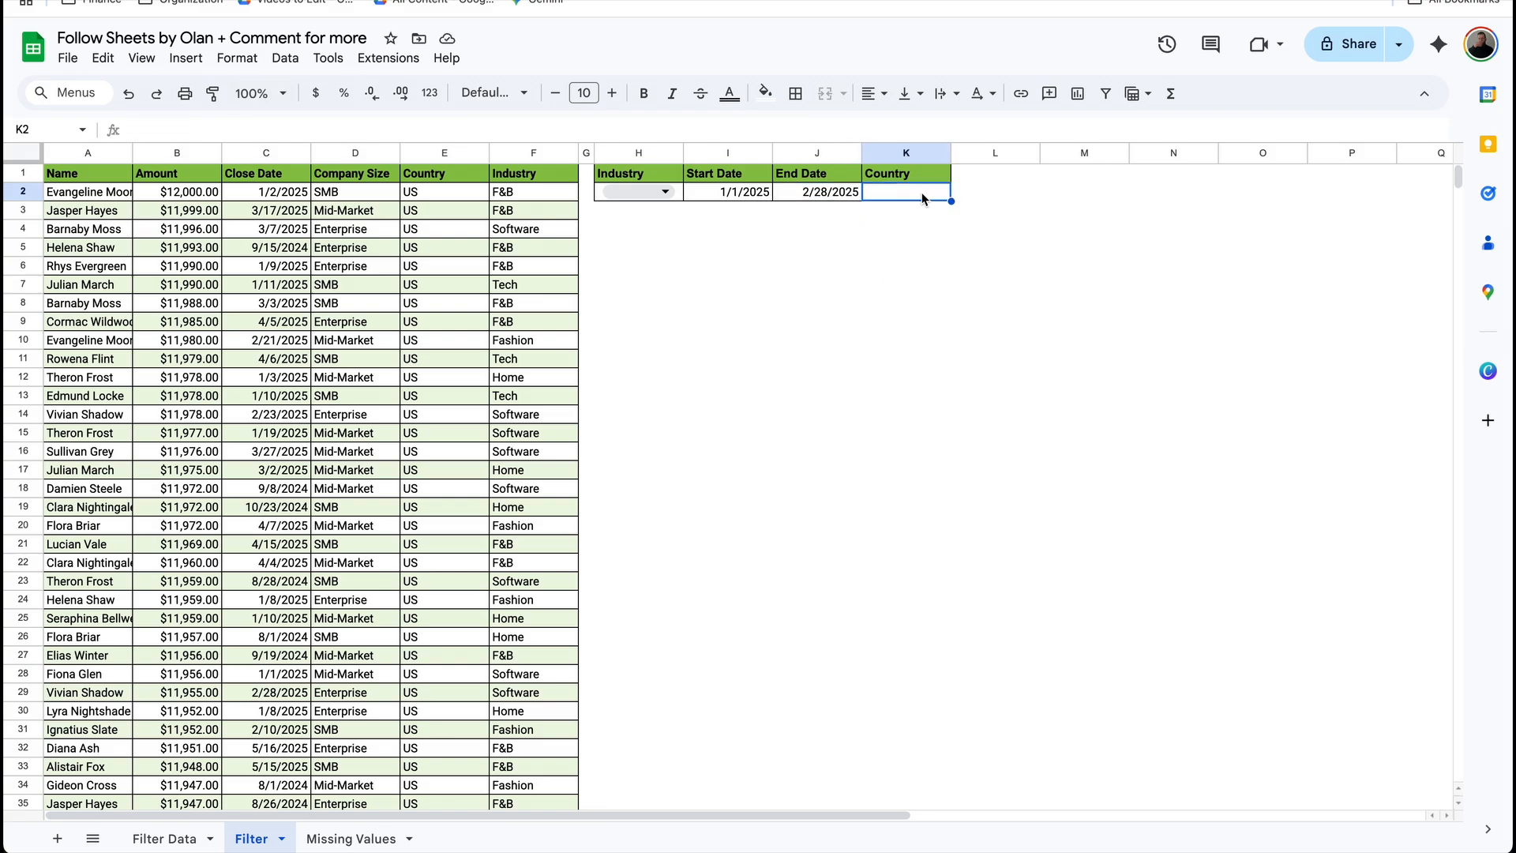
{"action": "left_click", "coordinate": [186, 58]}
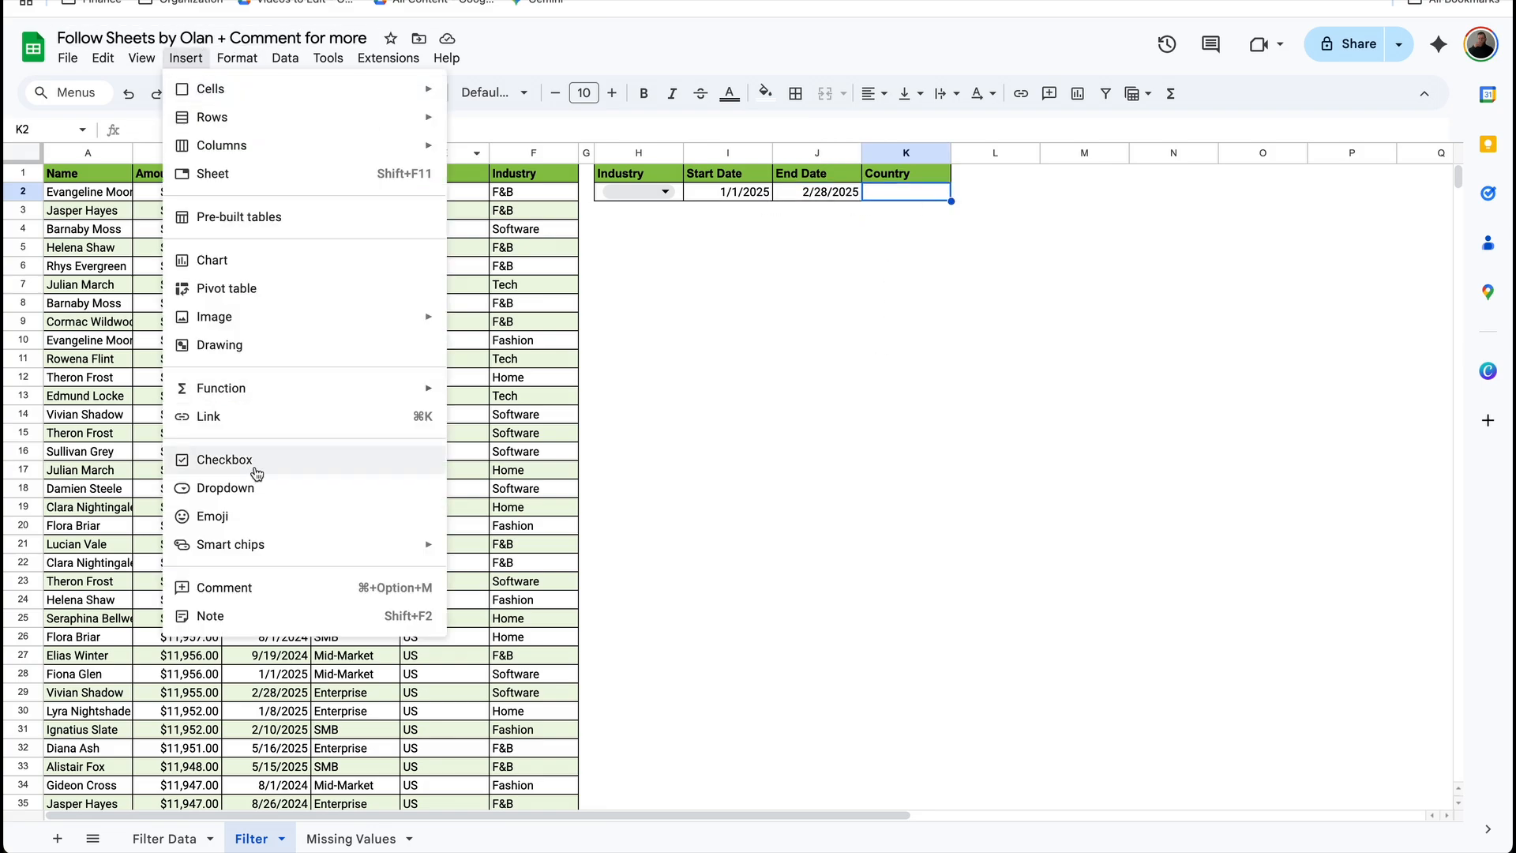
{"action": "left_click", "coordinate": [225, 488]}
{"action": "left_click", "coordinate": [1324, 252]}
{"action": "left_click", "coordinate": [1327, 284]}
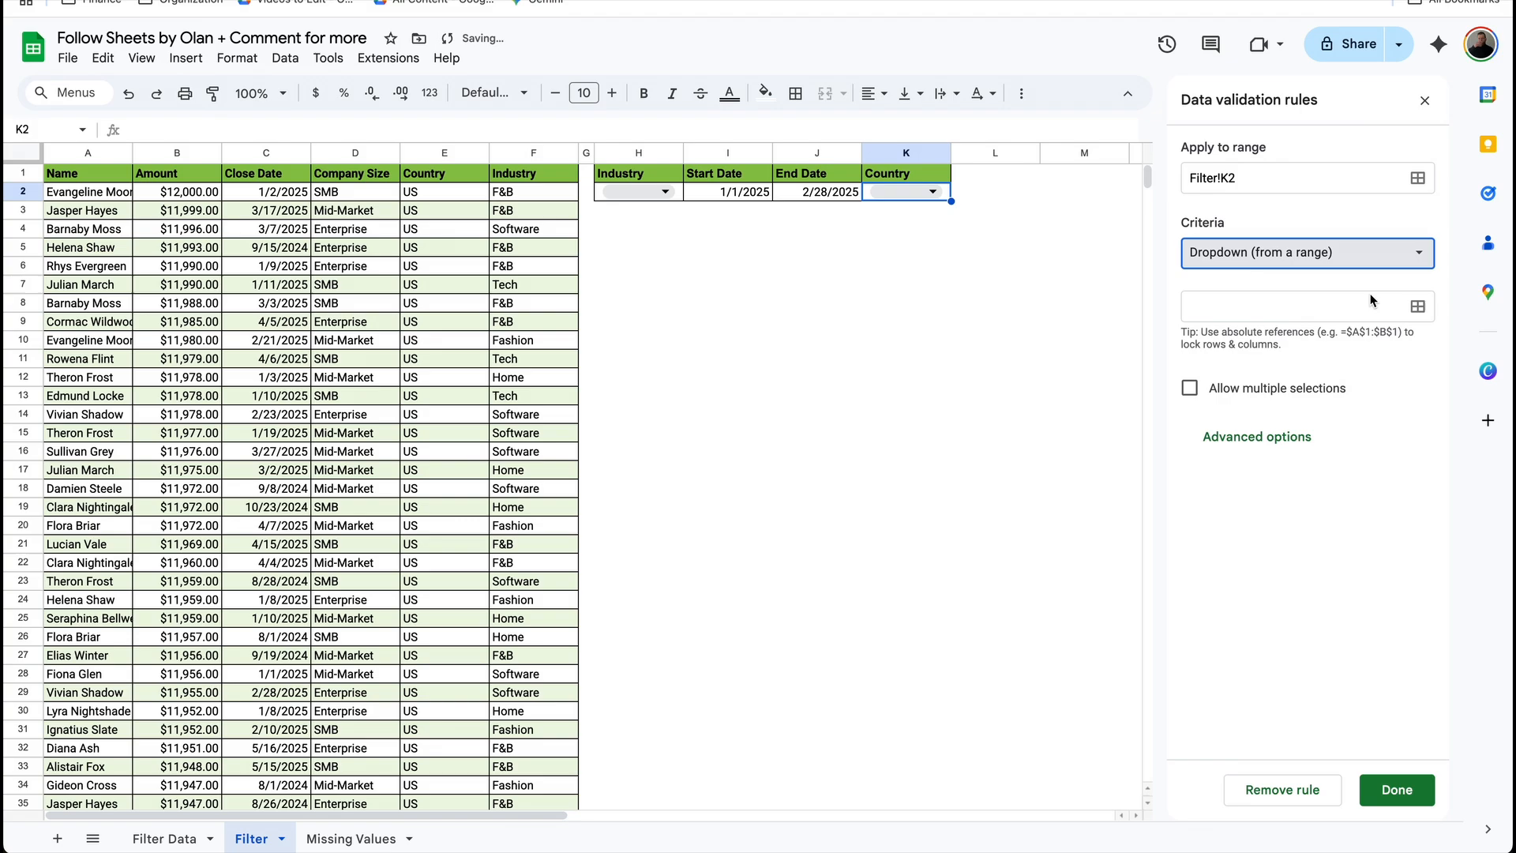
Source the K2 dropdown from 'Filter Data'!E2:E, save the rule, and check the criteria cells H2:K2 on the Filter sheet
{"action": "left_click", "coordinate": [1417, 307]}
{"action": "left_click", "coordinate": [845, 417]}
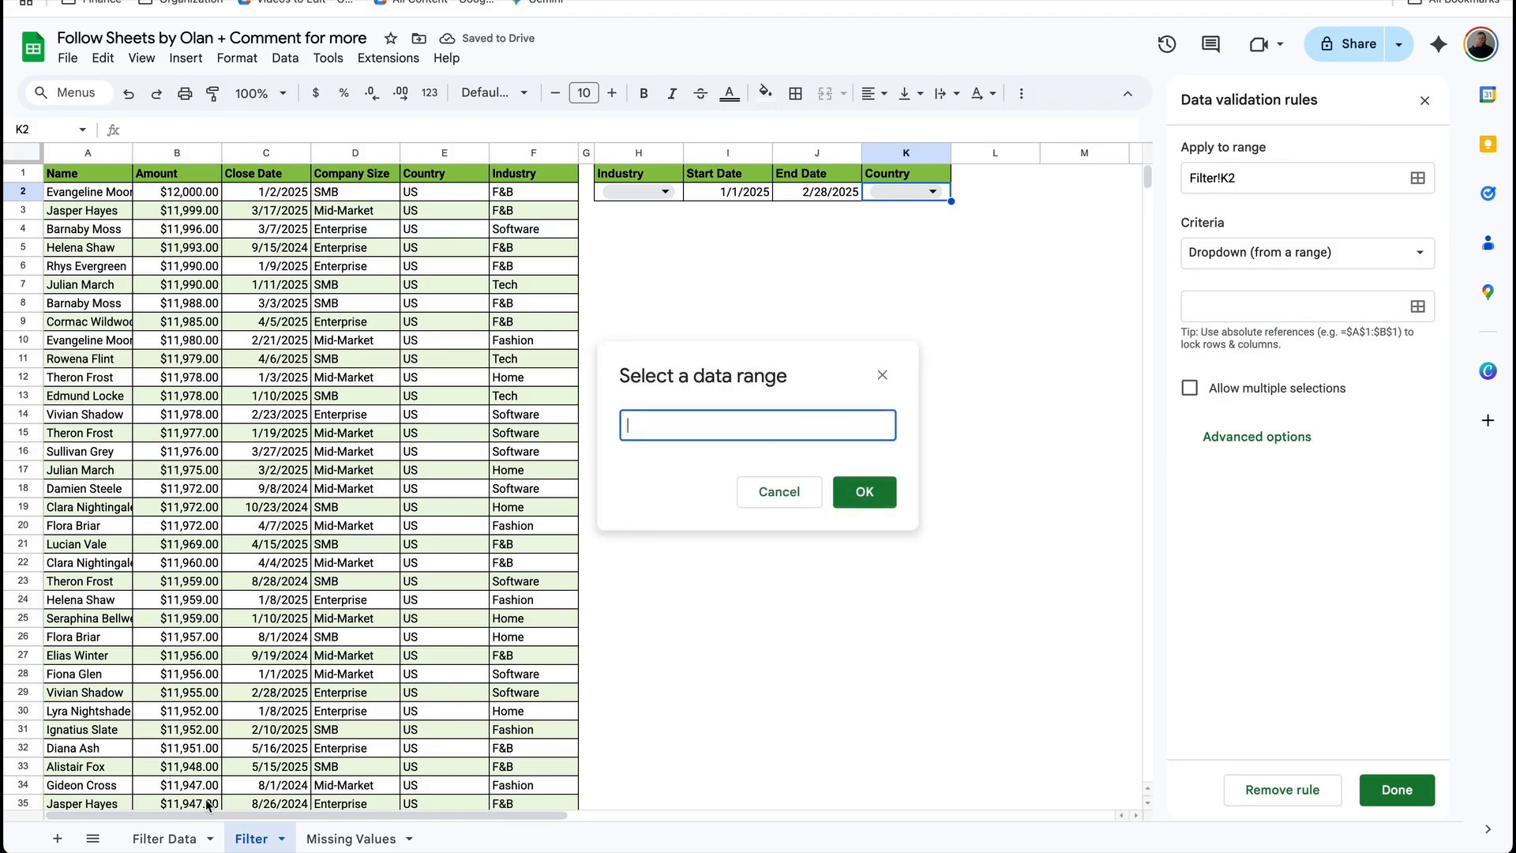
{"action": "left_click", "coordinate": [174, 839]}
{"action": "left_click_drag", "start_coordinate": [432, 195], "coordinate": [433, 251]}
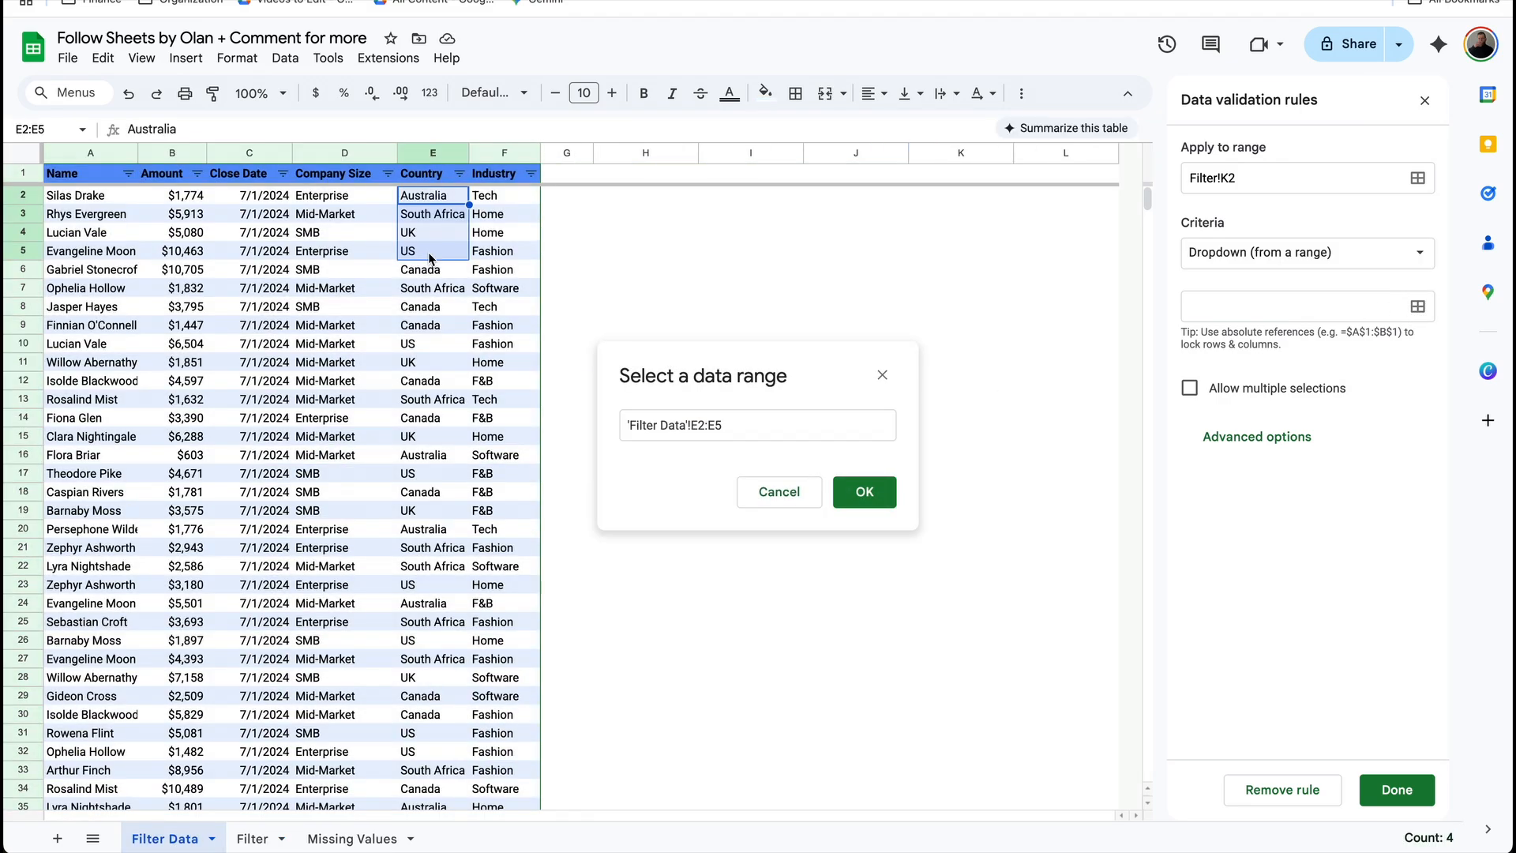
{"action": "left_click", "coordinate": [734, 425]}
{"action": "key", "text": "BackSpace"}
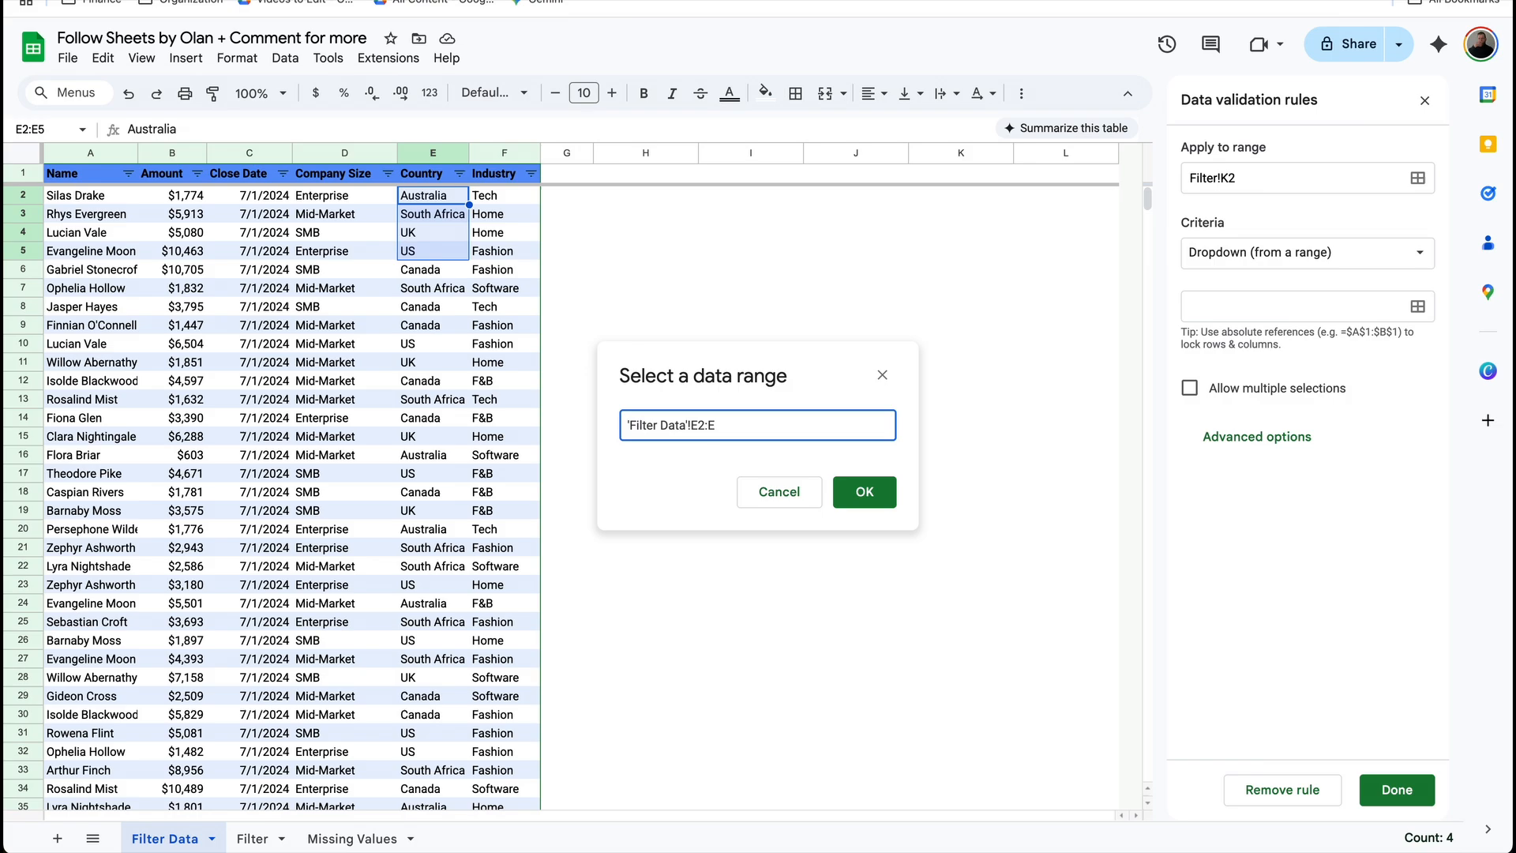
{"action": "left_click", "coordinate": [870, 503]}
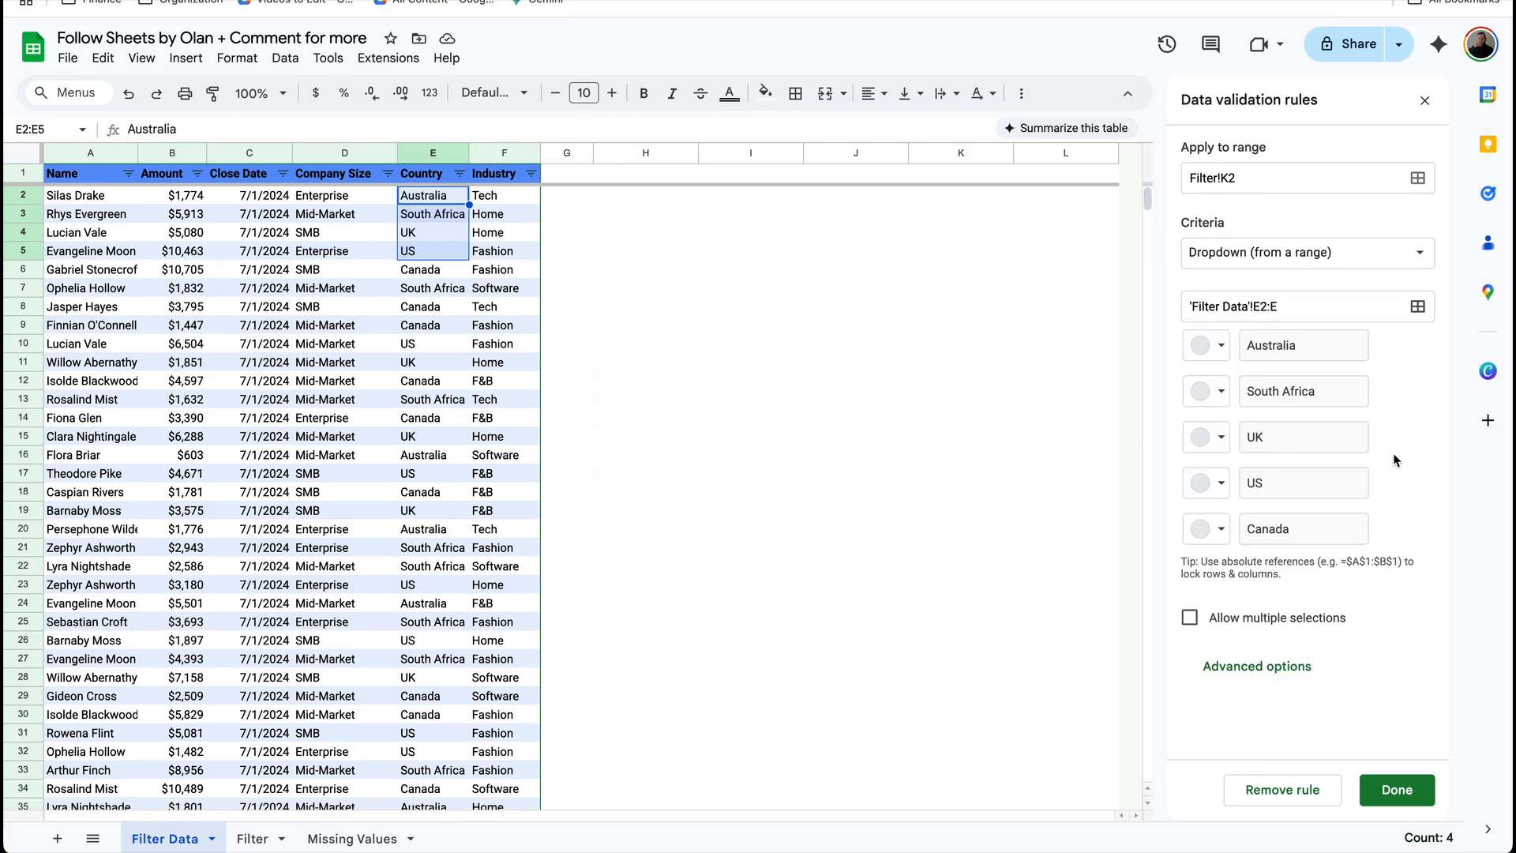
{"action": "left_click", "coordinate": [1412, 782]}
{"action": "left_click", "coordinate": [253, 838]}
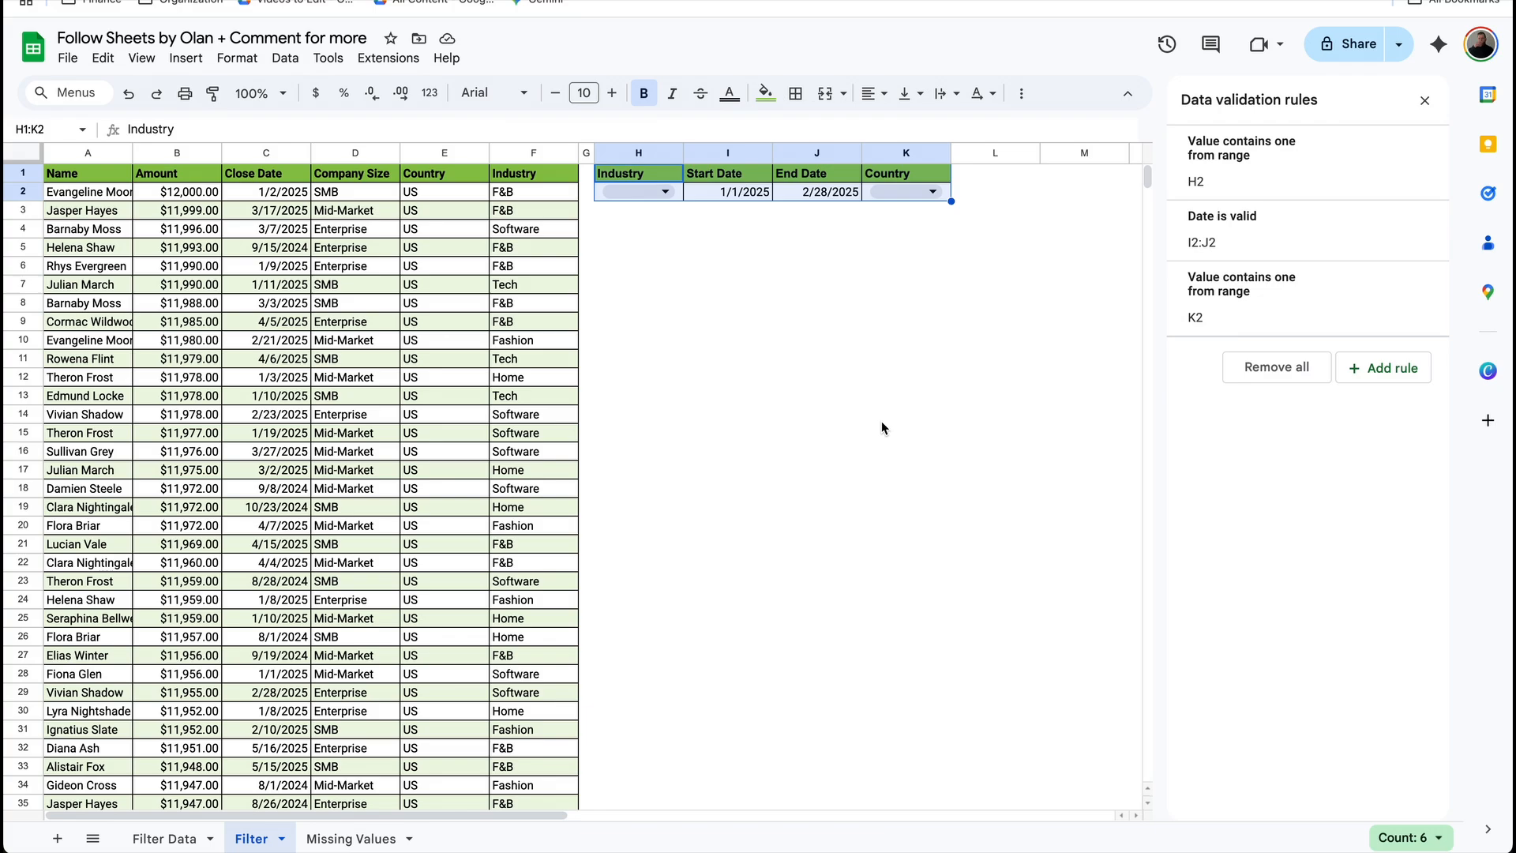
{"action": "left_click", "coordinate": [662, 192]}
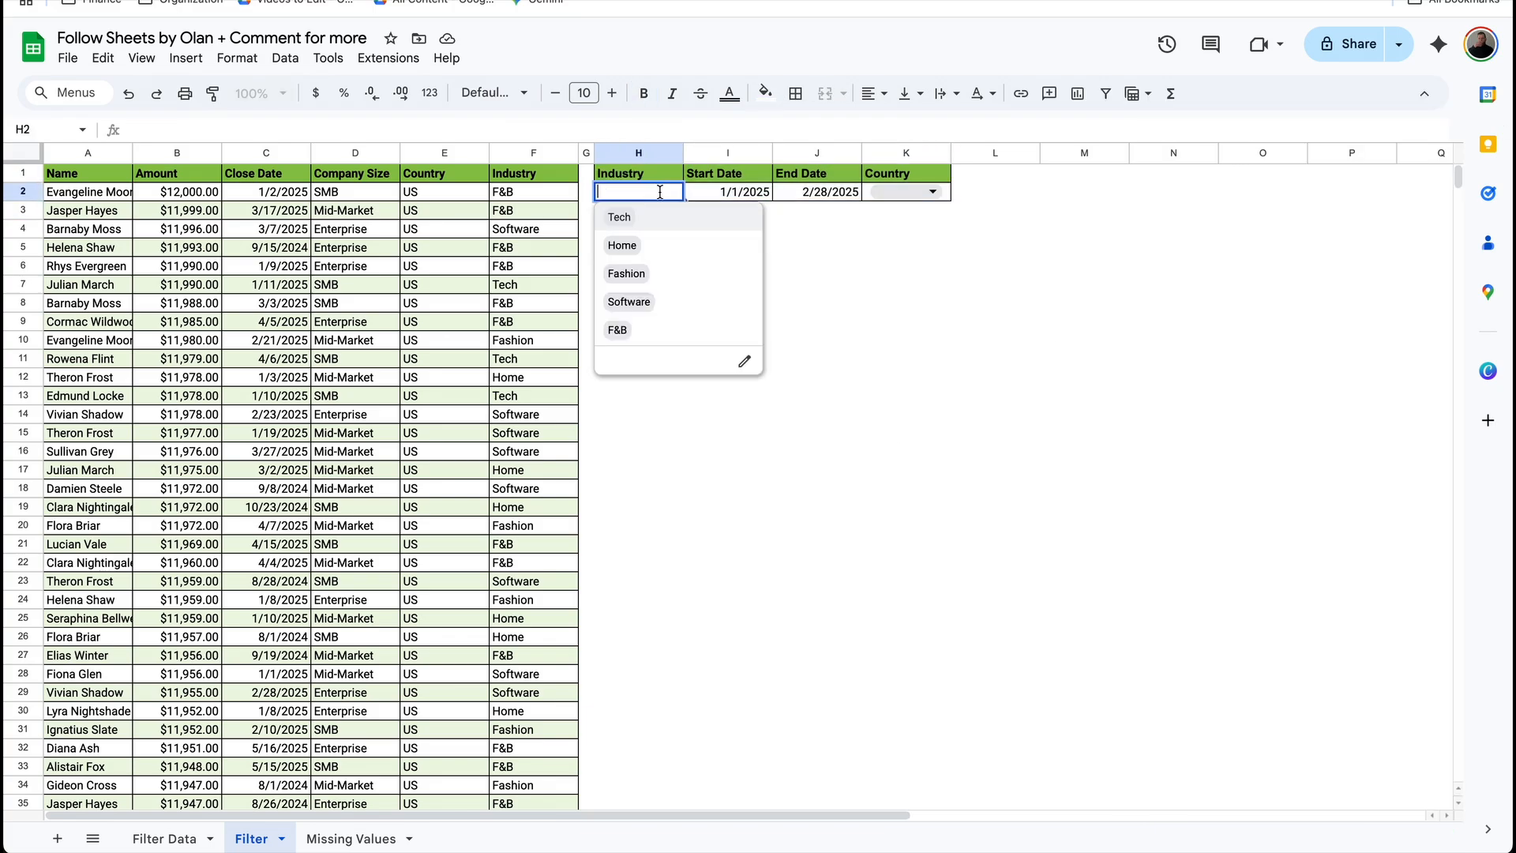
{"action": "left_click", "coordinate": [936, 196]}
{"action": "left_click", "coordinate": [738, 192]}
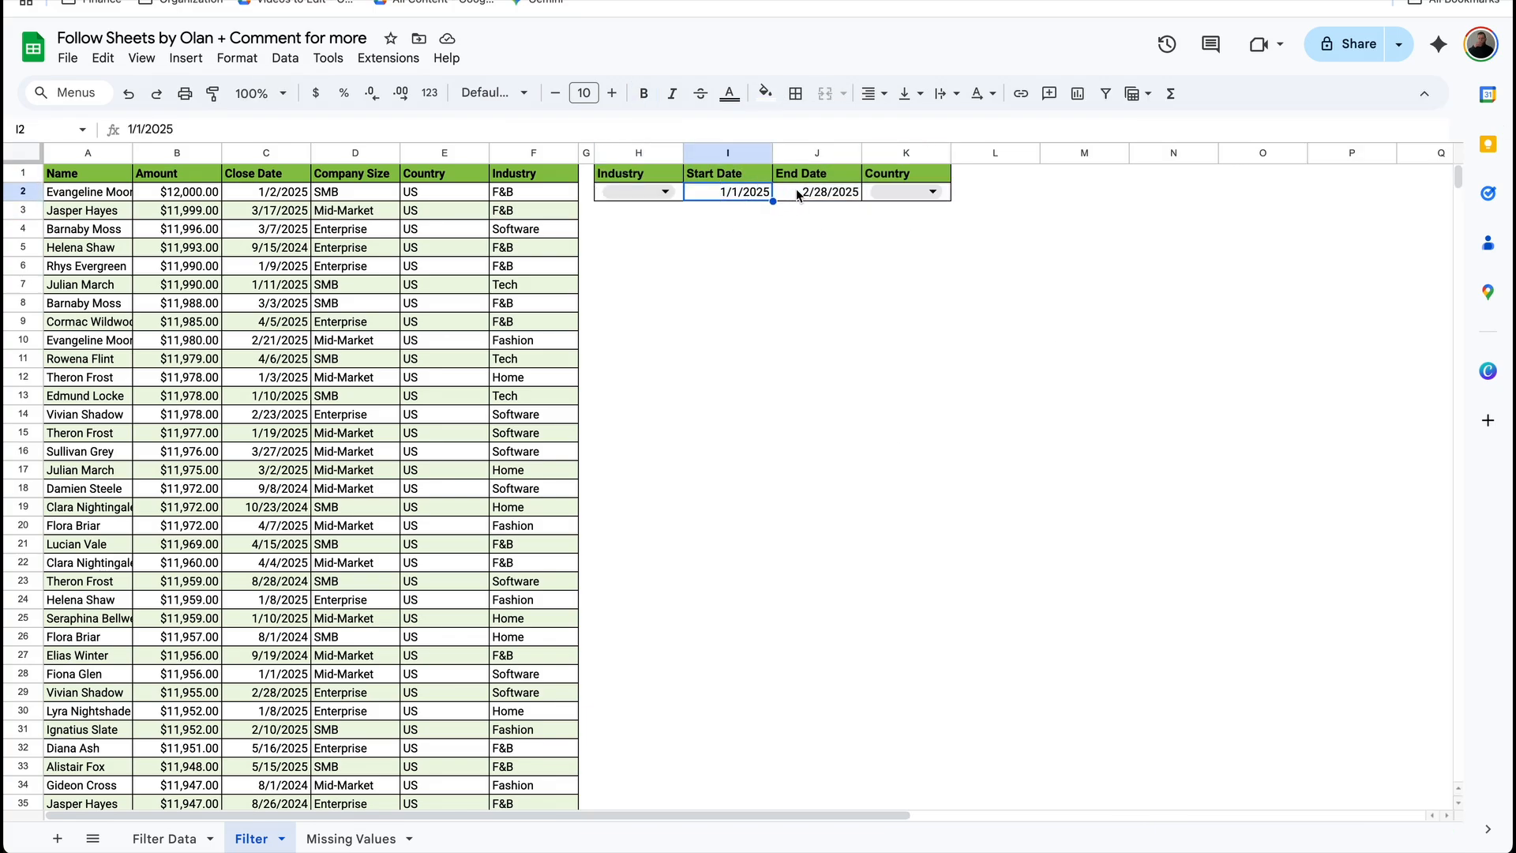
{"action": "left_click", "coordinate": [799, 194]}
Add the second FILTER condition 'Filter Data'!F:F=H2 after the "US" condition in the A2 formula
{"action": "left_click", "coordinate": [107, 194]}
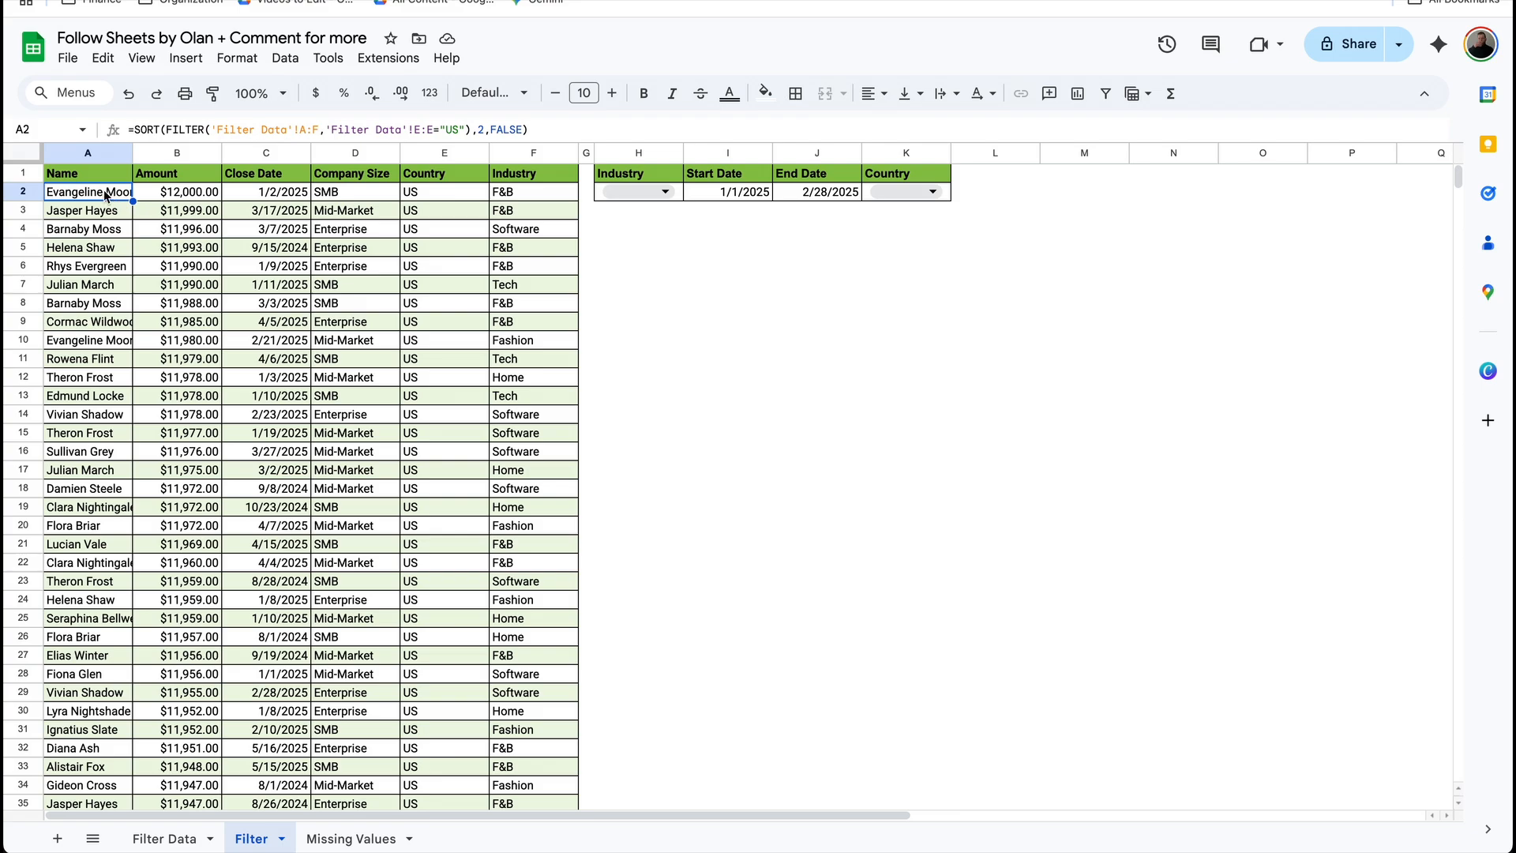
{"action": "left_click", "coordinate": [470, 129]}
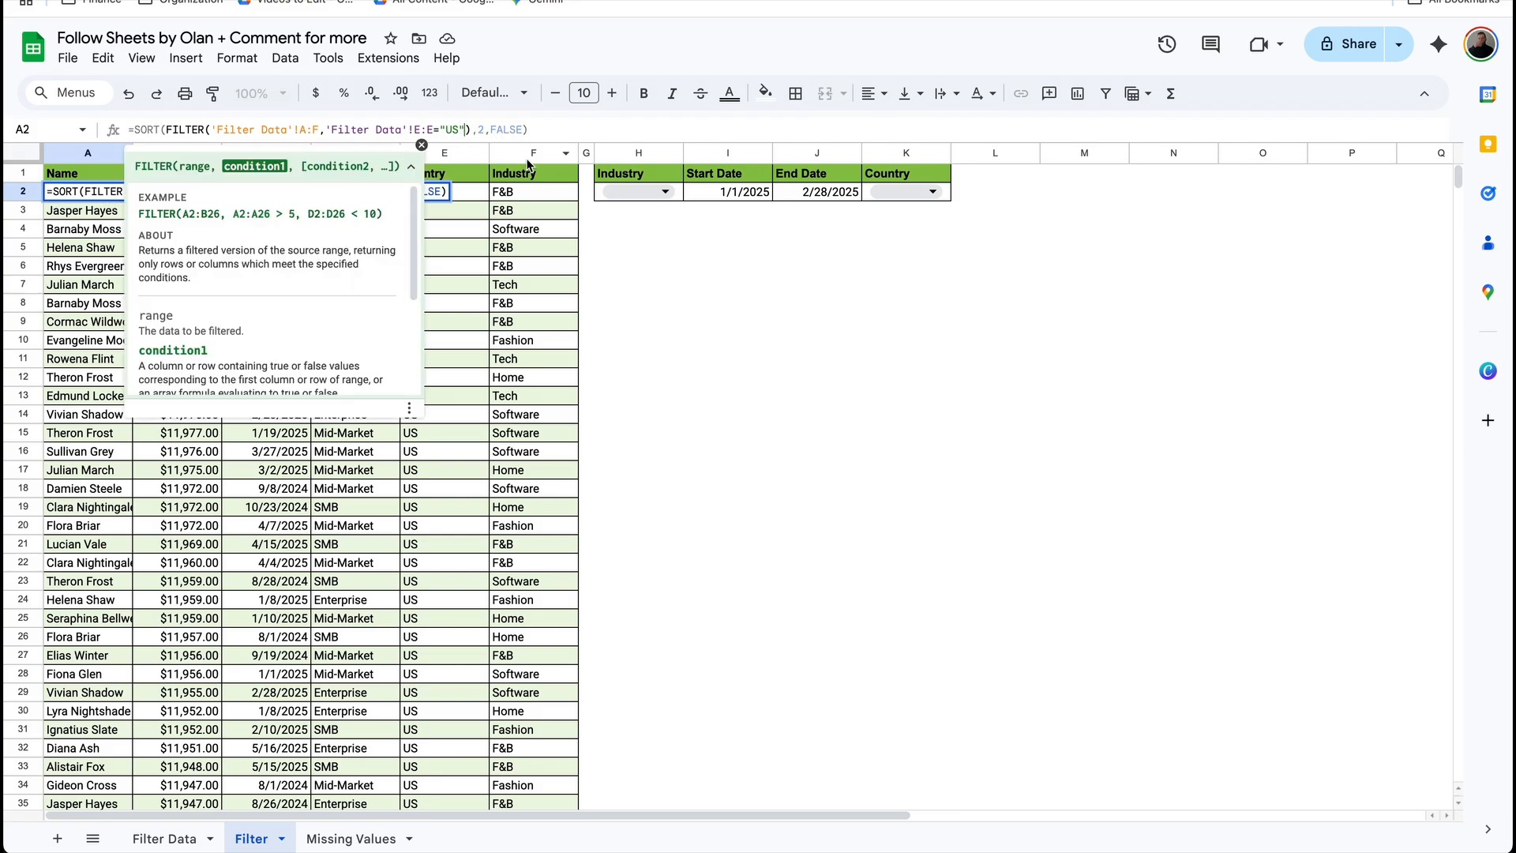
{"action": "type", "text": ","}
{"action": "left_click", "coordinate": [164, 839]}
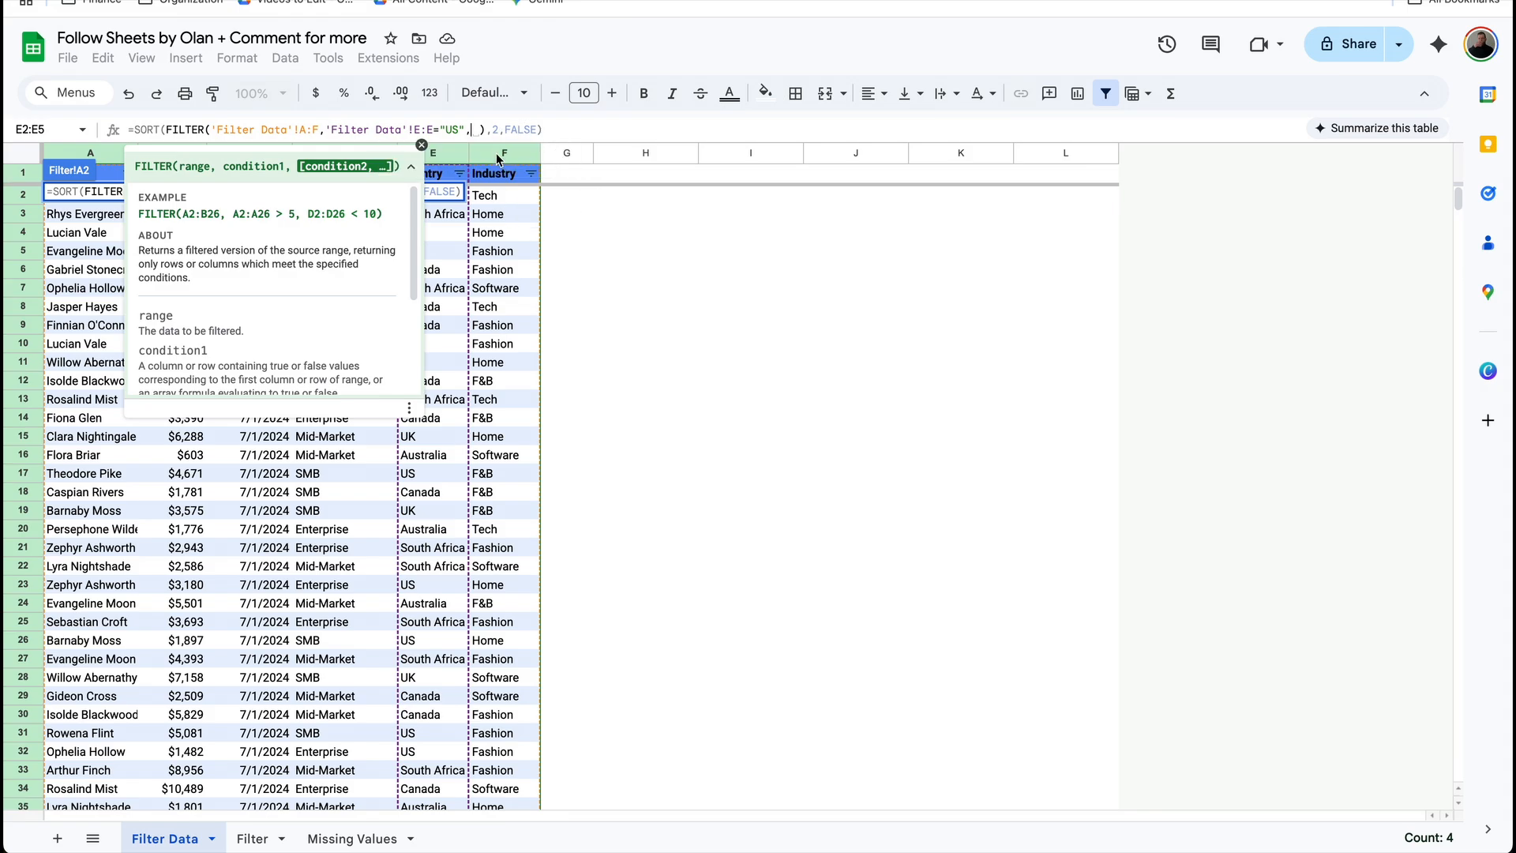
{"action": "left_click", "coordinate": [504, 153]}
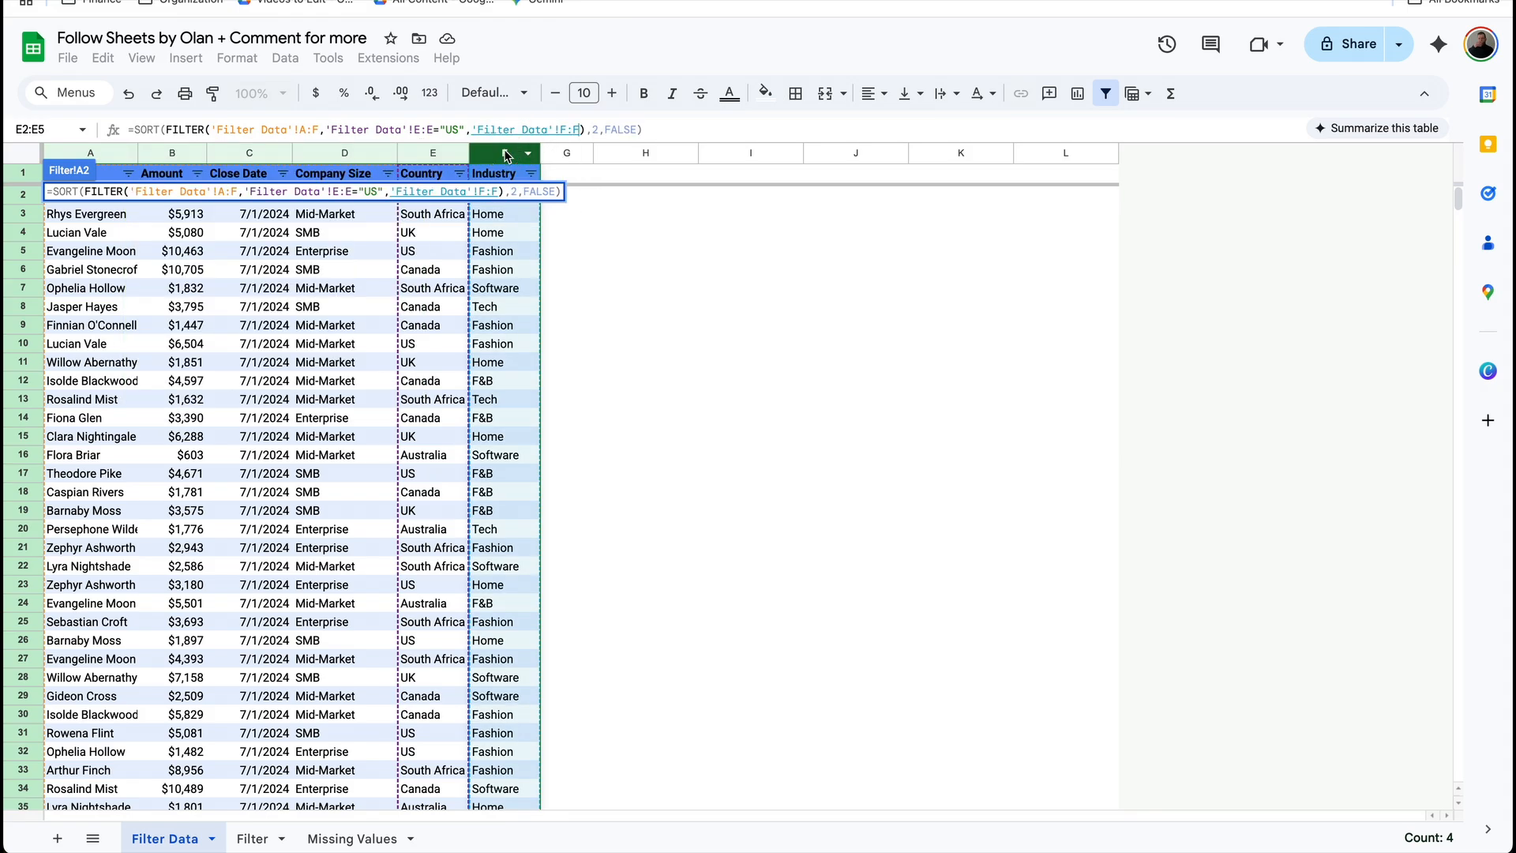
{"action": "type", "text": "="}
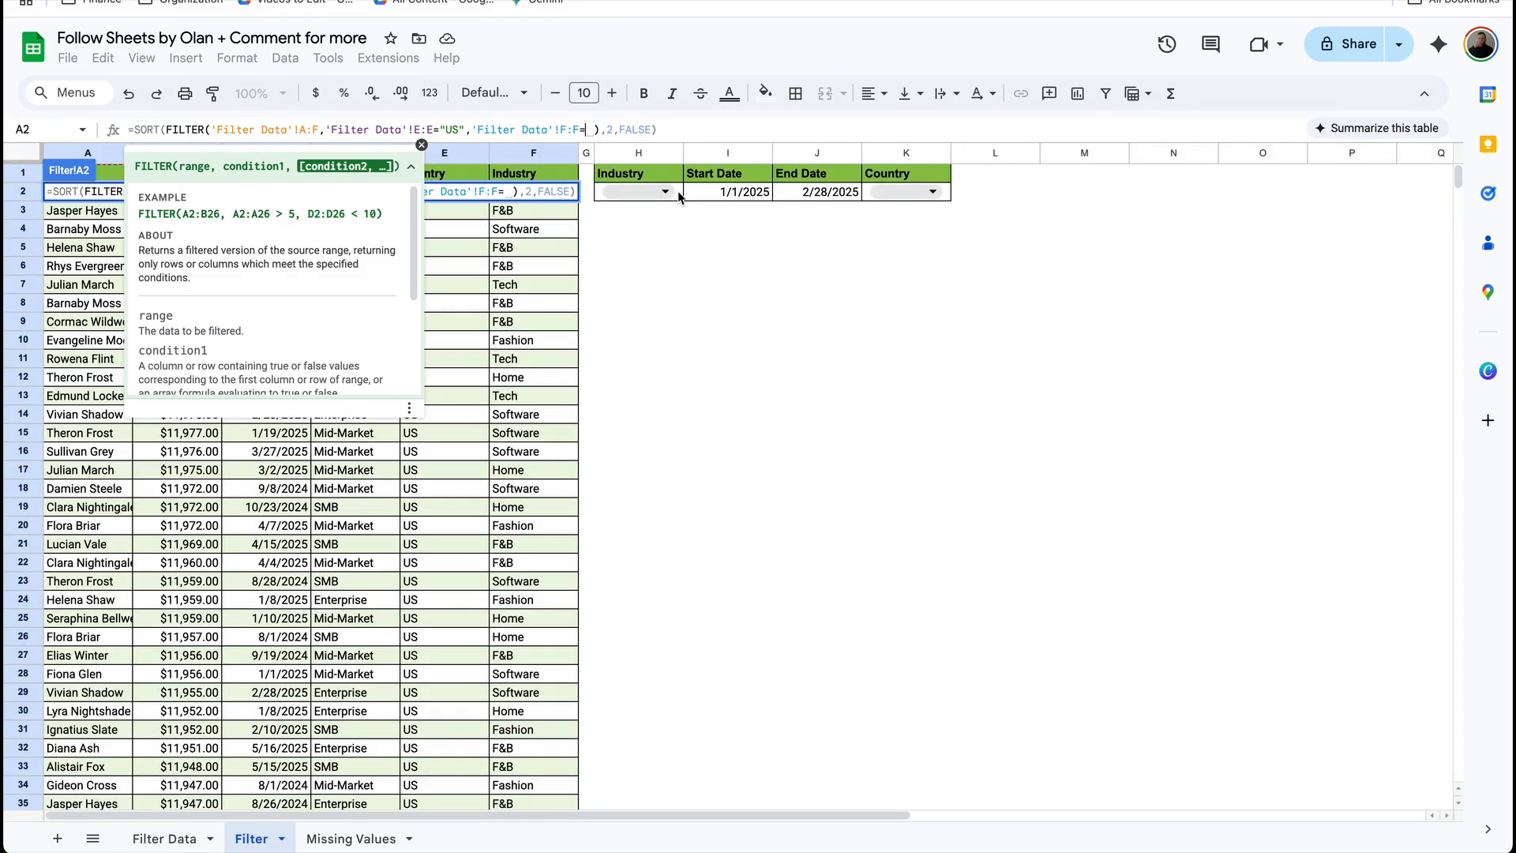
{"action": "left_click", "coordinate": [678, 194]}
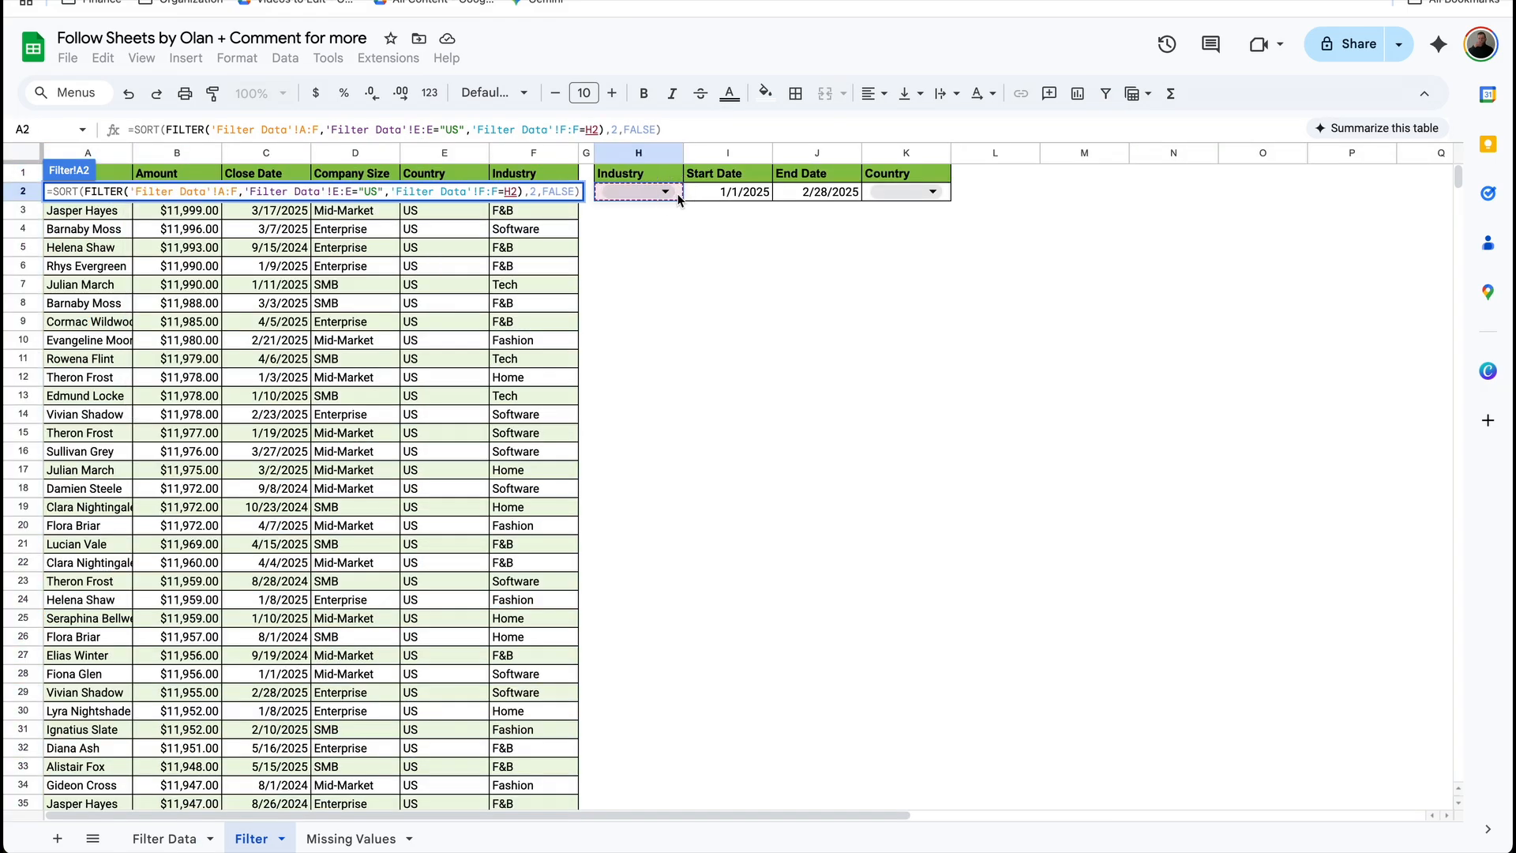
{"action": "key", "text": "Return"}
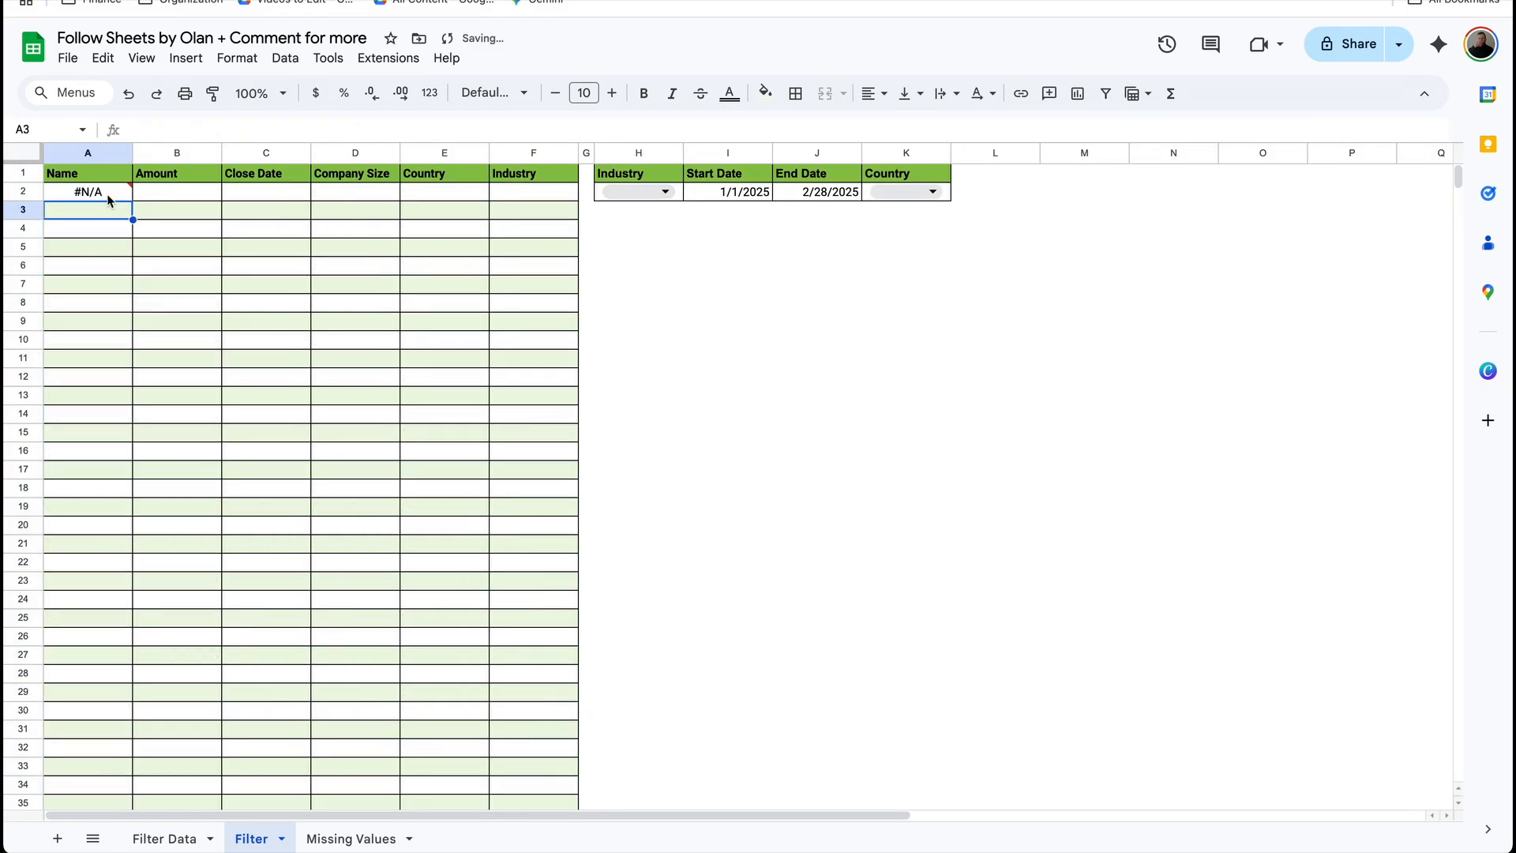
Check the A2 error note and choose Fashion in the Industry dropdown in H2
{"action": "mouse_move", "coordinate": [107, 195]}
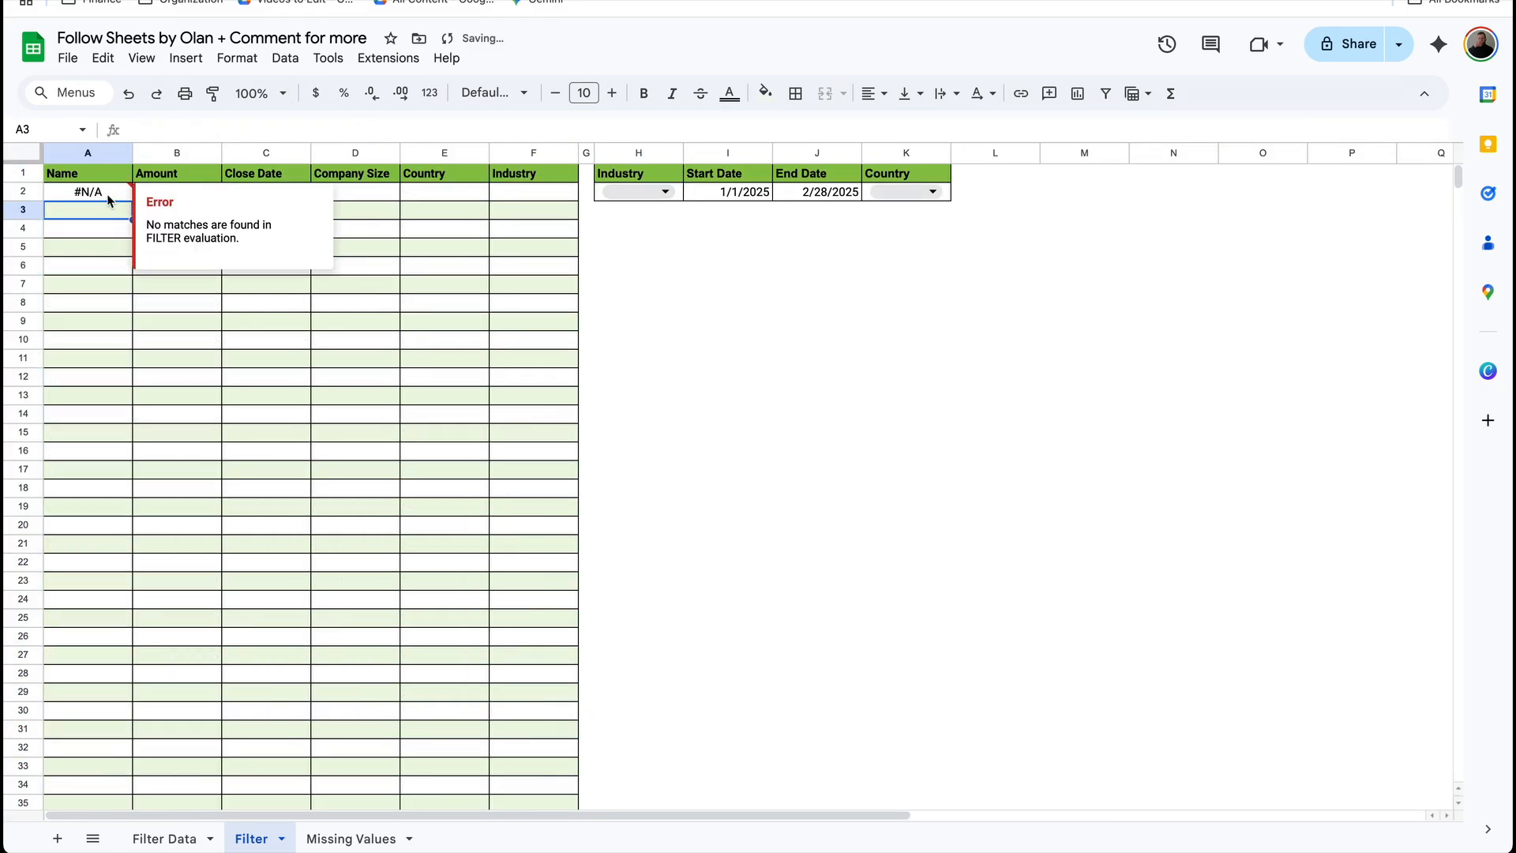
{"action": "left_click", "coordinate": [667, 193]}
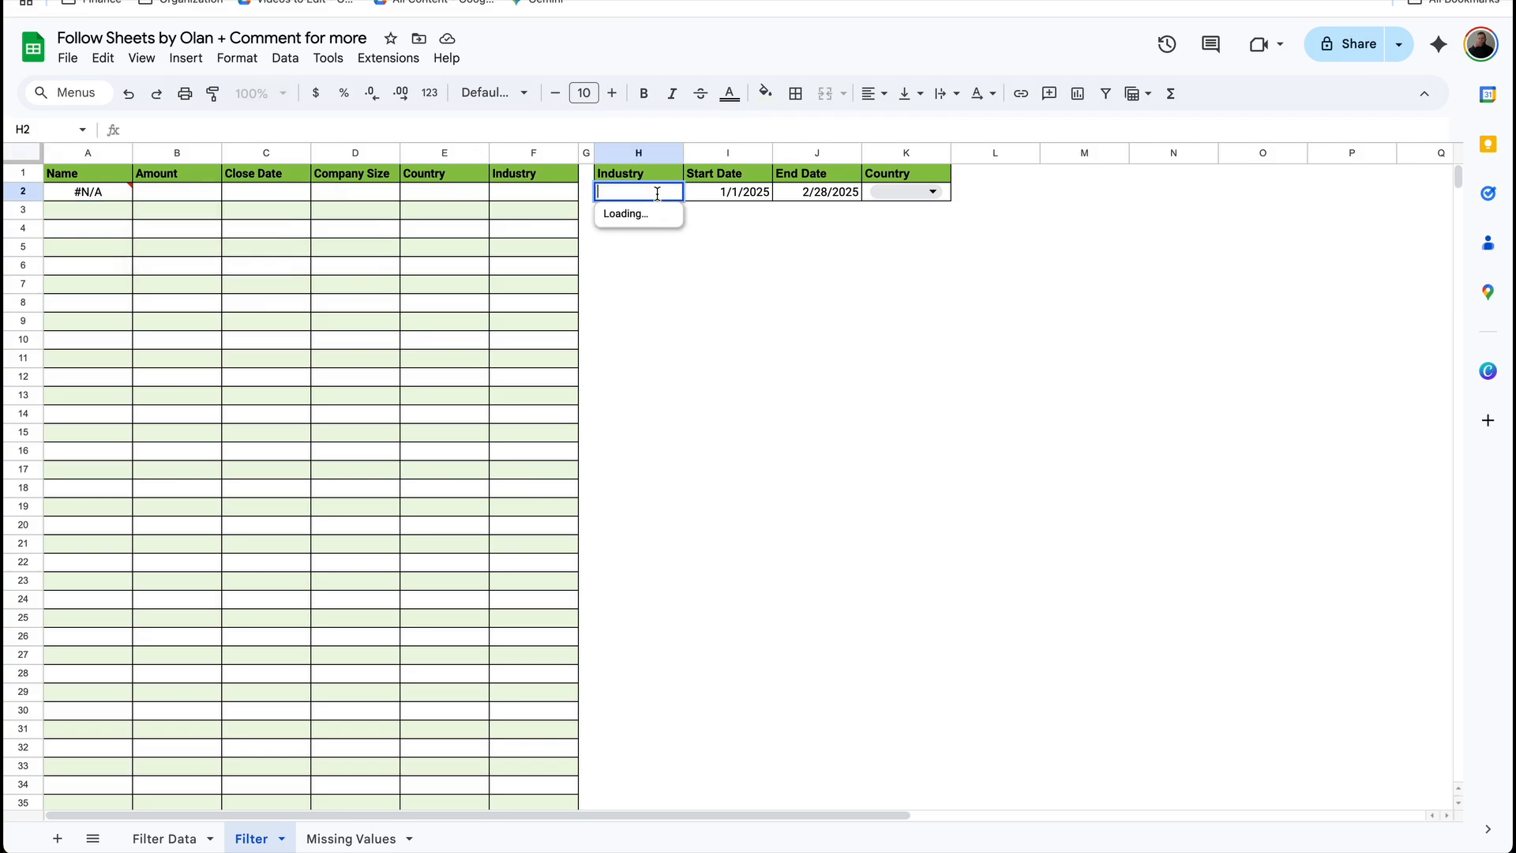
{"action": "left_click", "coordinate": [640, 278]}
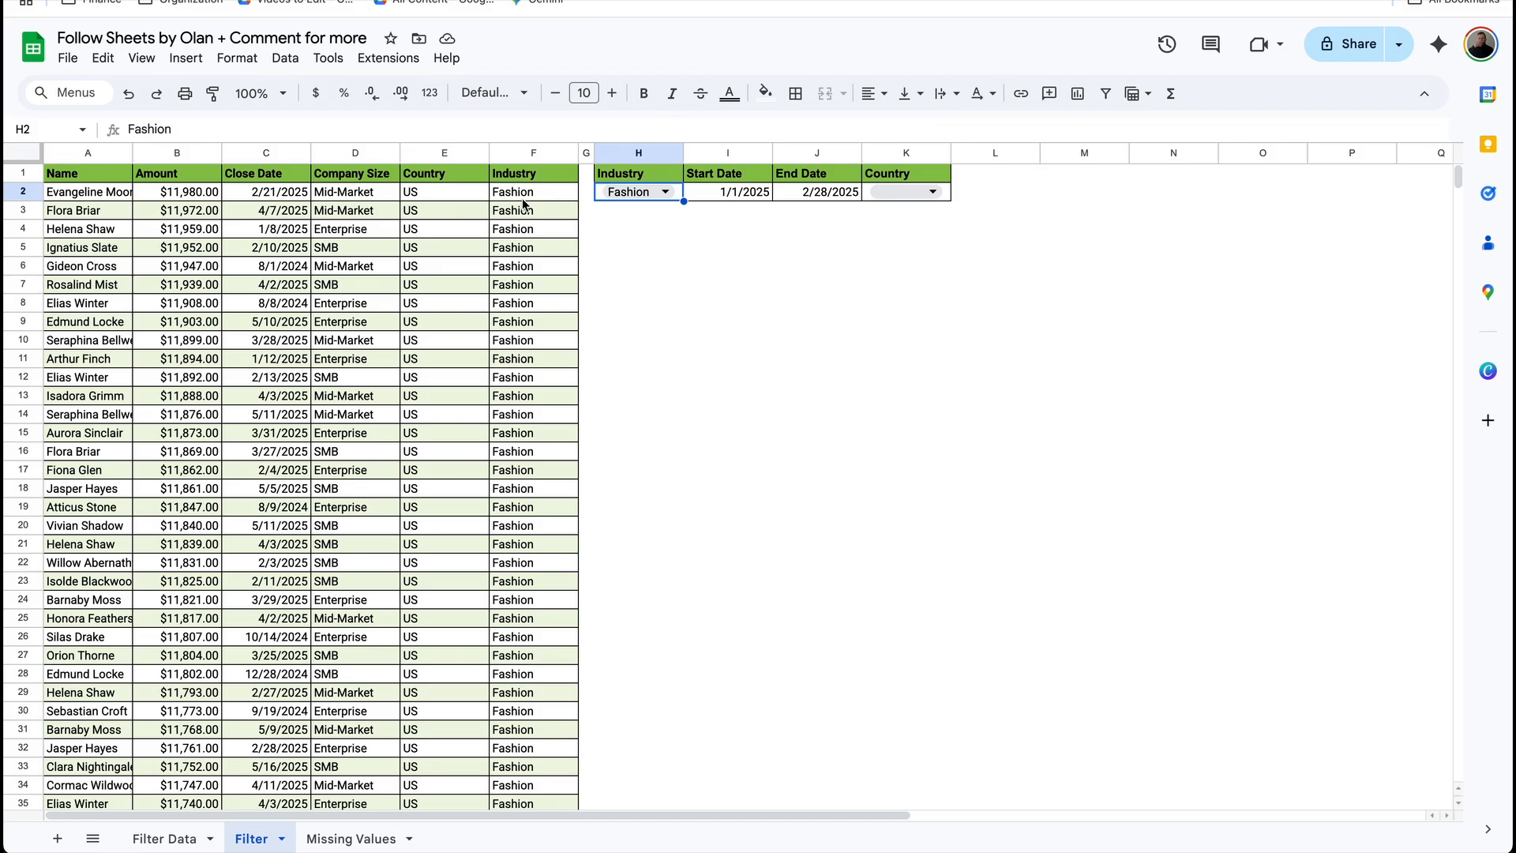
Replace the "US" criterion in the A2 formula with a reference to K2, and choose UK in the Country dropdown
{"action": "key", "text": "Home"}
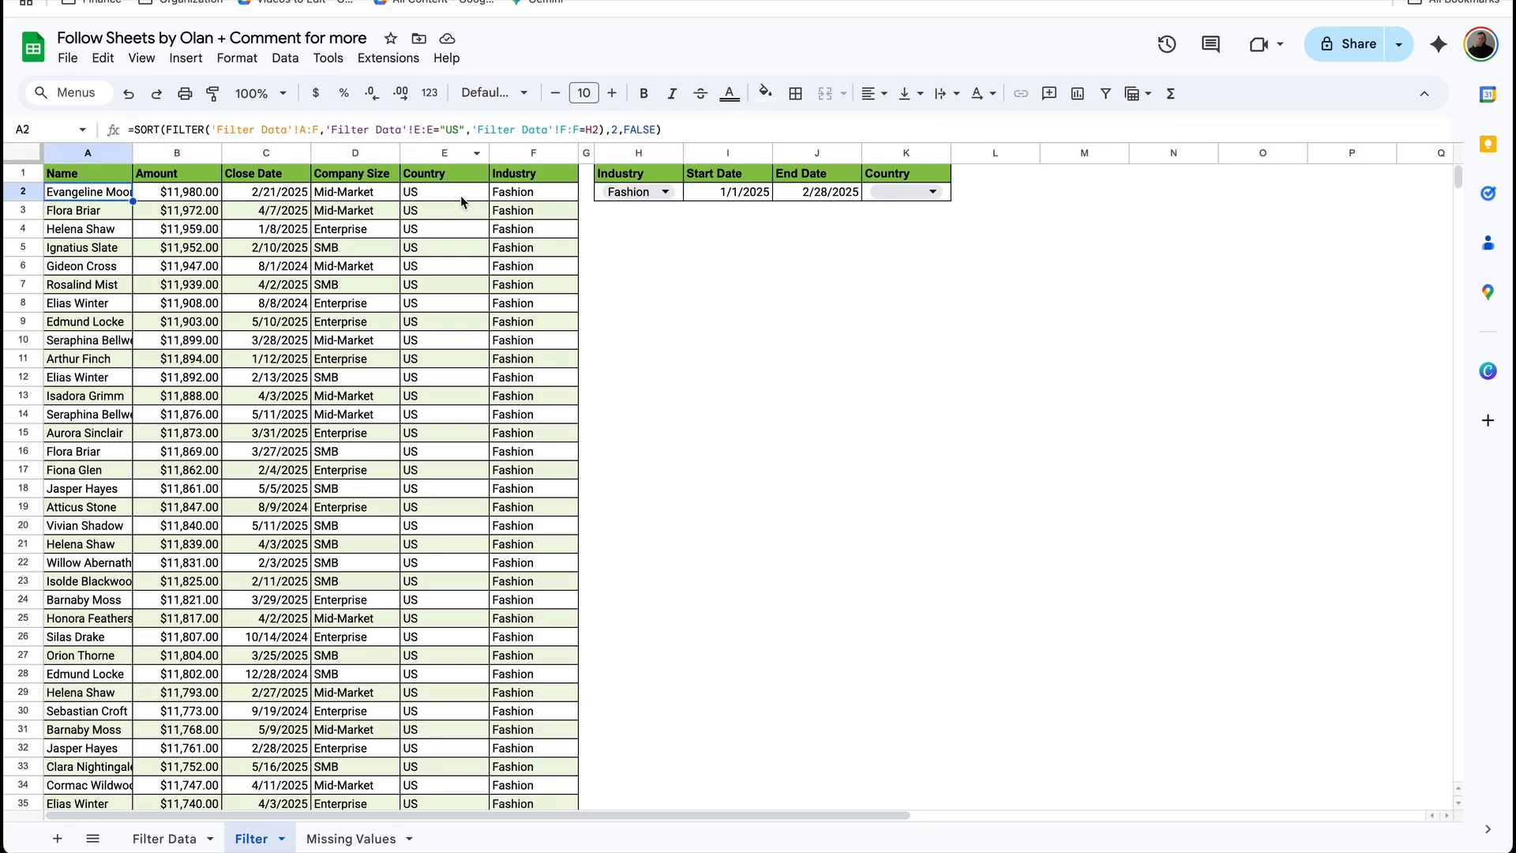
{"action": "double_click", "coordinate": [441, 128]}
{"action": "key", "text": "BackSpace"}
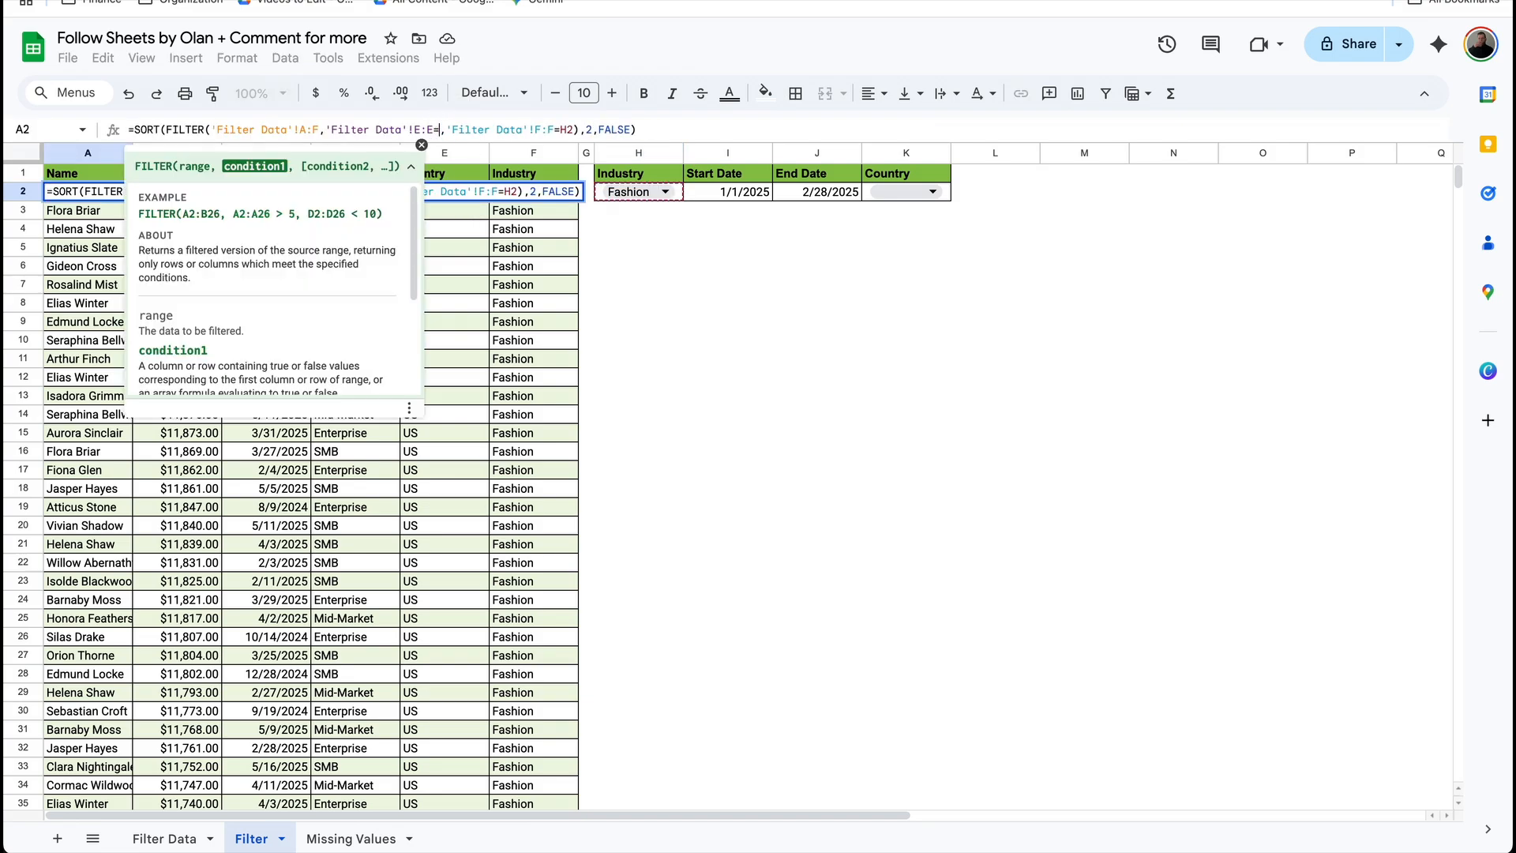
{"action": "left_click", "coordinate": [948, 199]}
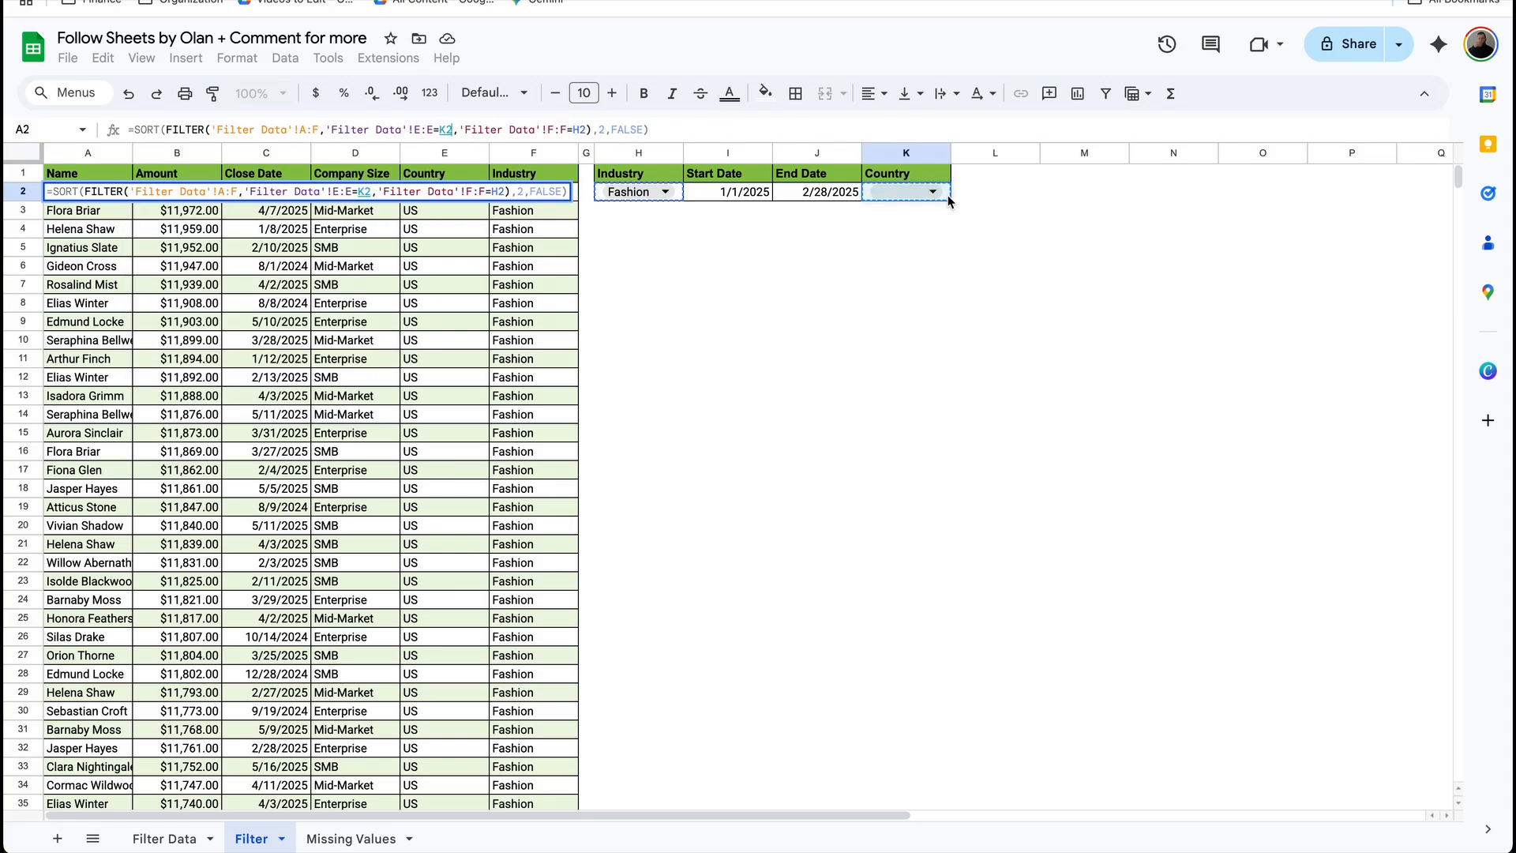
{"action": "key", "text": "Return"}
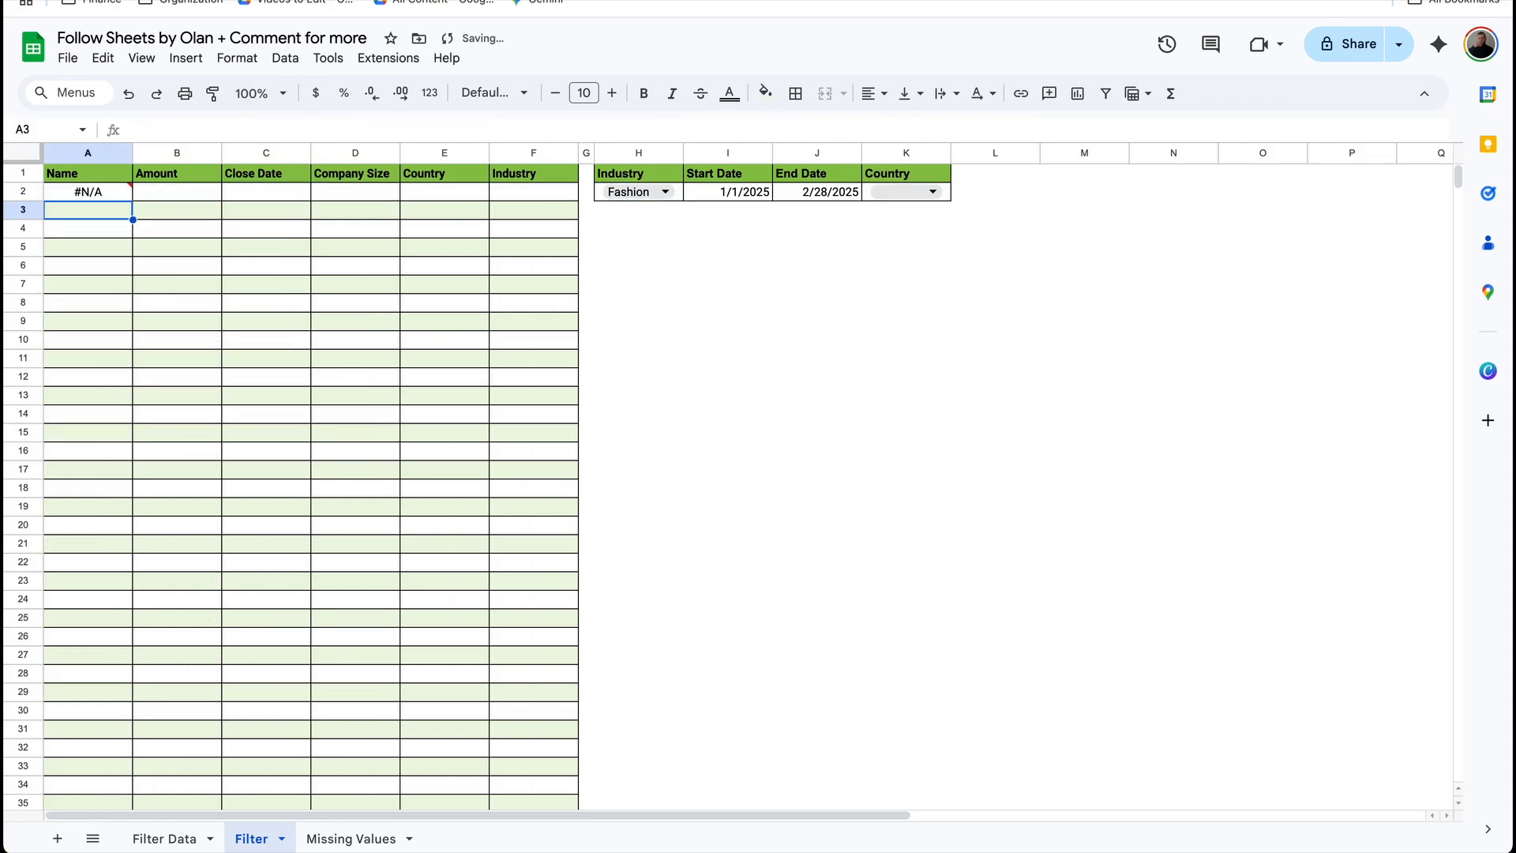
{"action": "left_click", "coordinate": [918, 192]}
{"action": "left_click", "coordinate": [903, 285]}
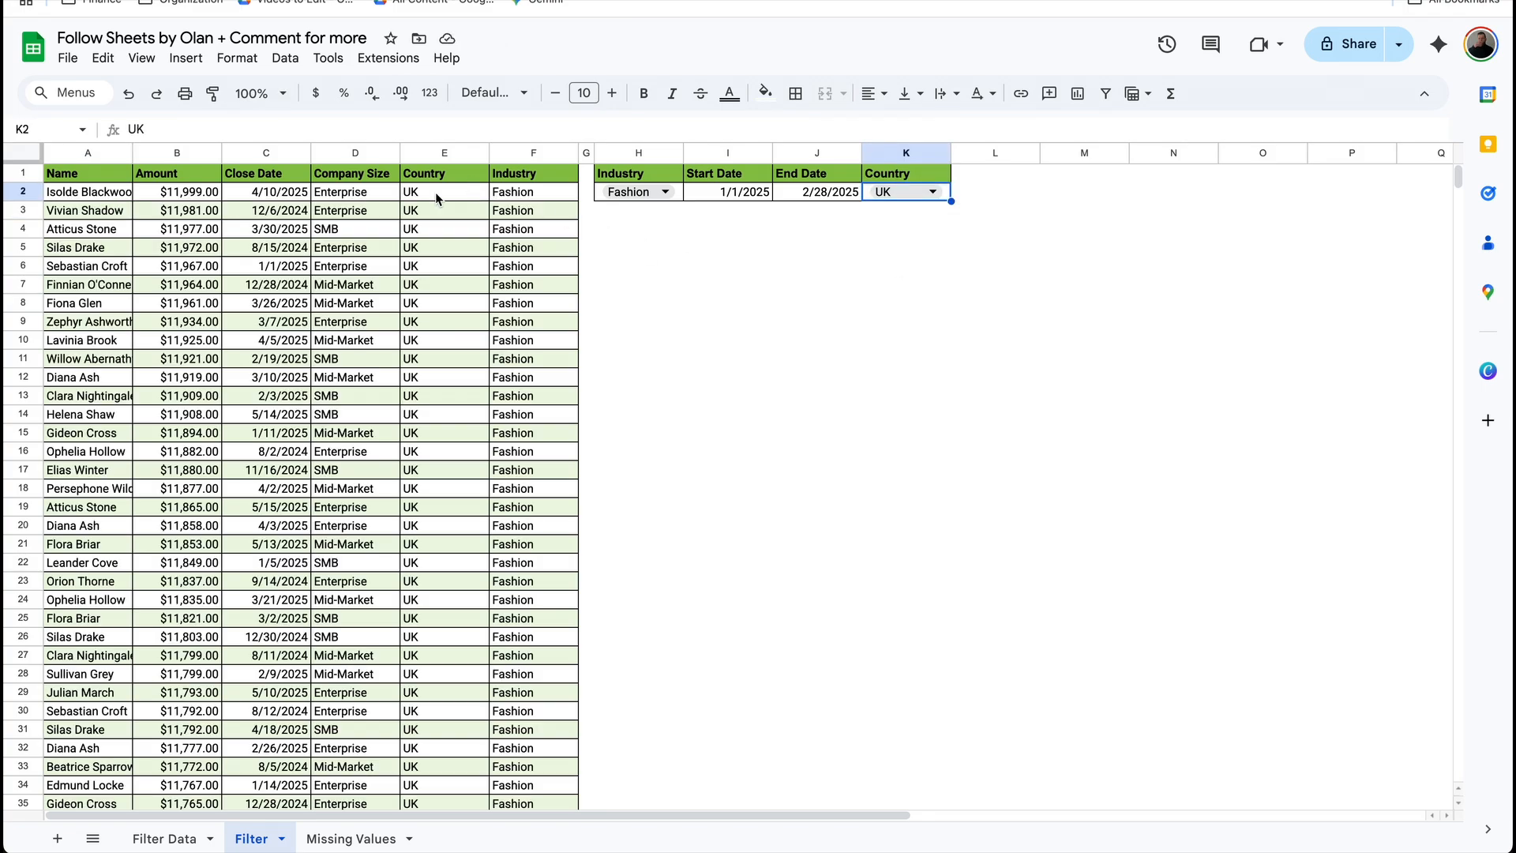
Add the start-date condition 'Filter Data'!C:C>=I2 to the FILTER in A2 after the industry condition
{"action": "key", "text": "Home"}
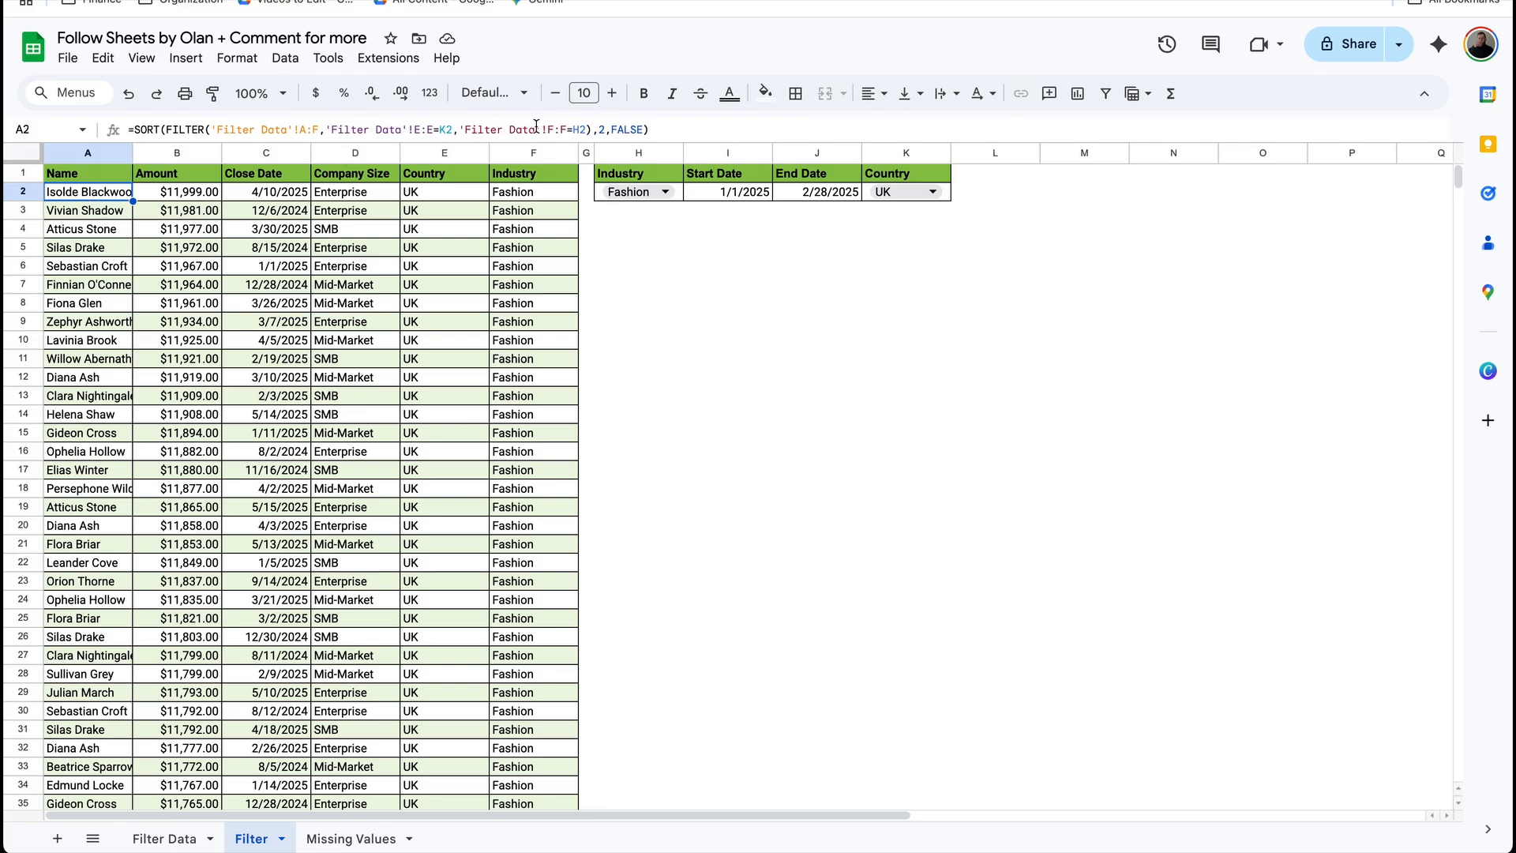
{"action": "key", "text": "Return"}
{"action": "type", "text": ","}
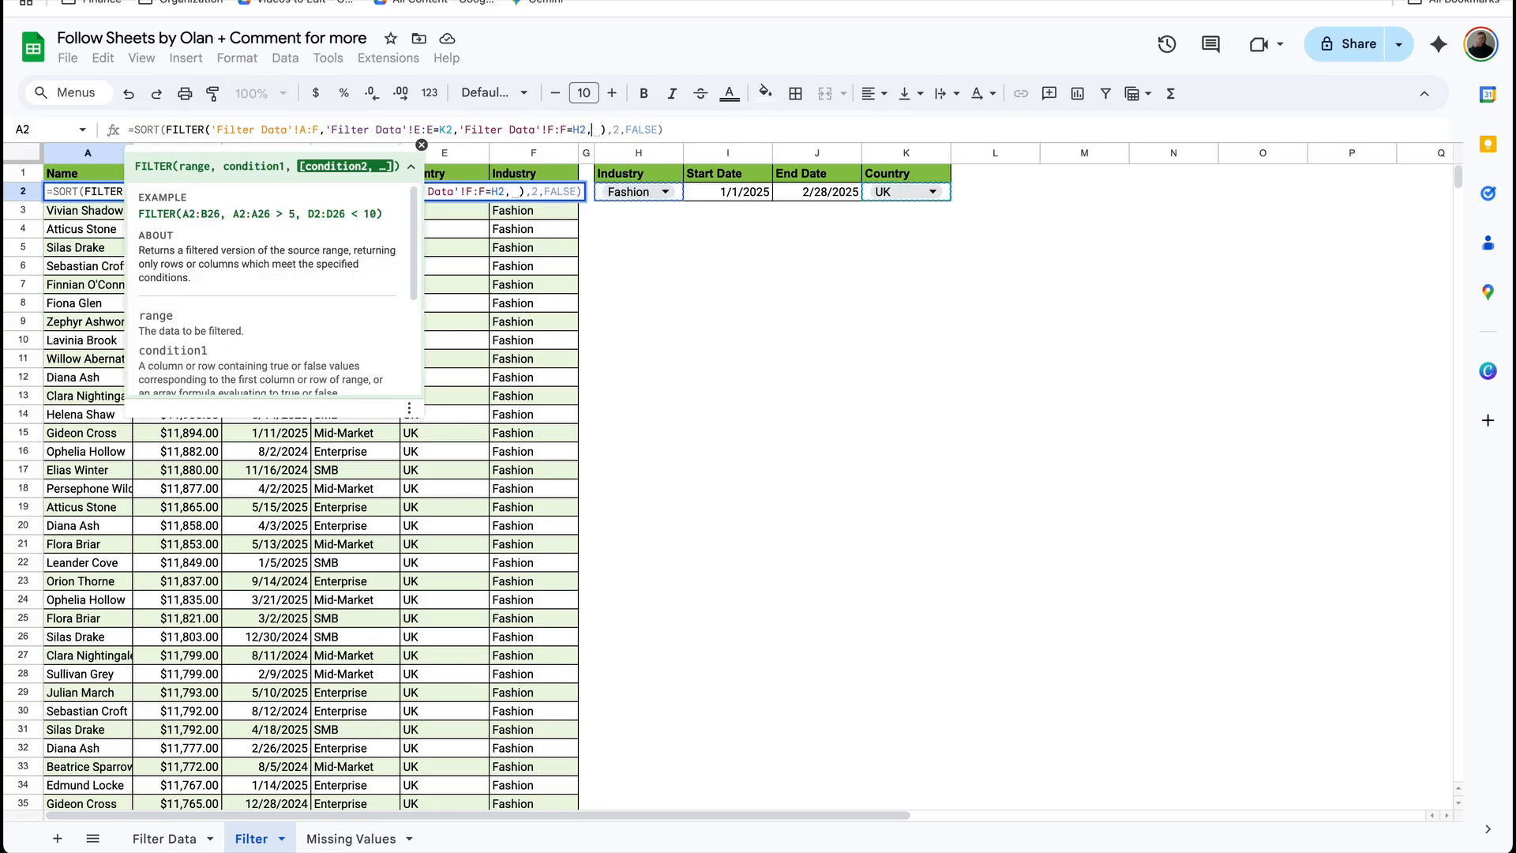
{"action": "left_click", "coordinate": [164, 839]}
{"action": "left_click", "coordinate": [257, 153]}
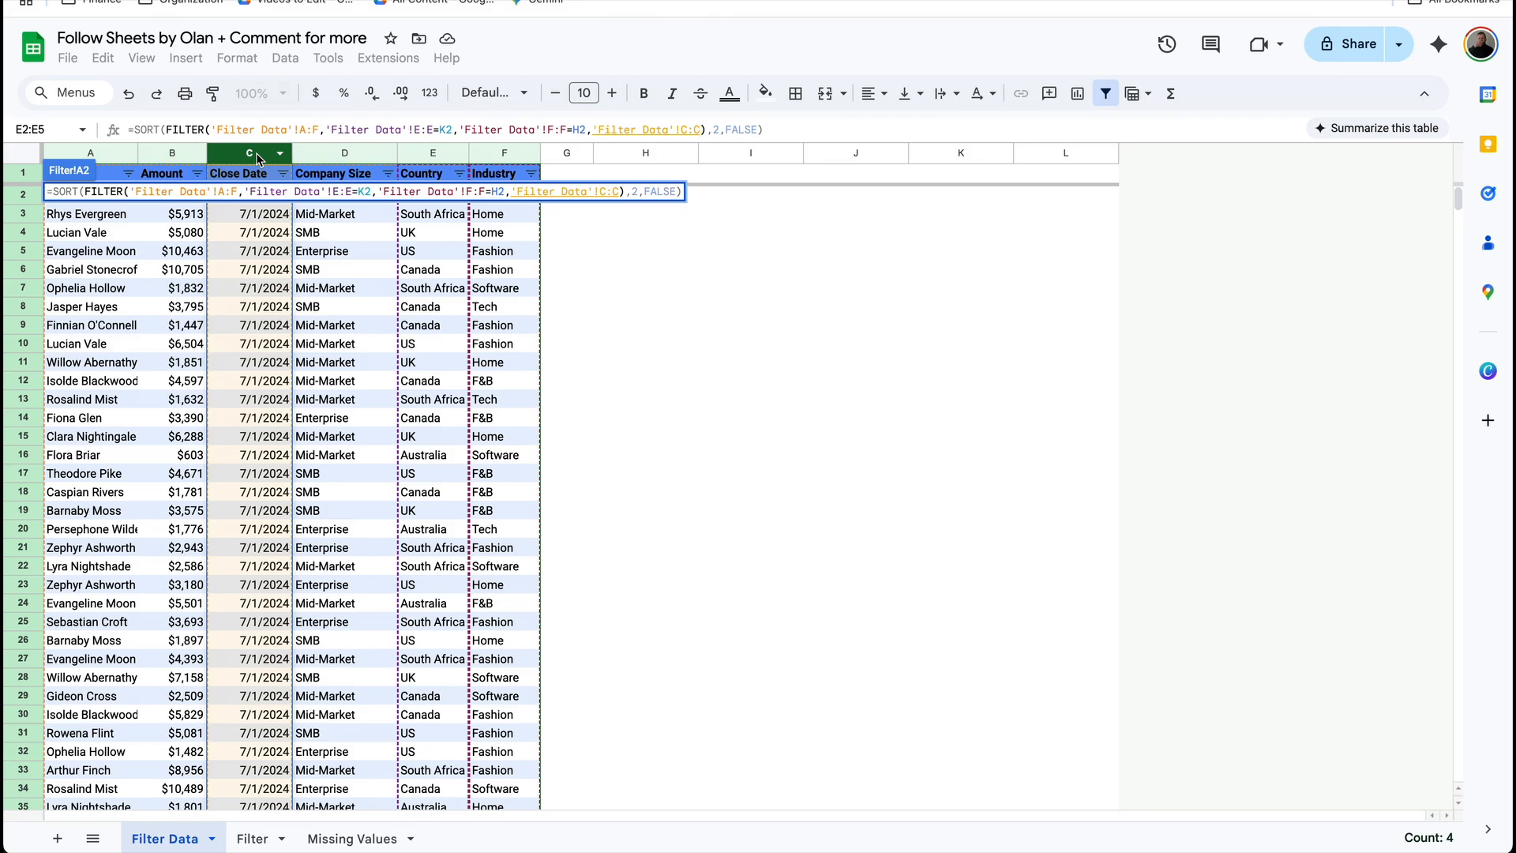
{"action": "type", "text": ">="}
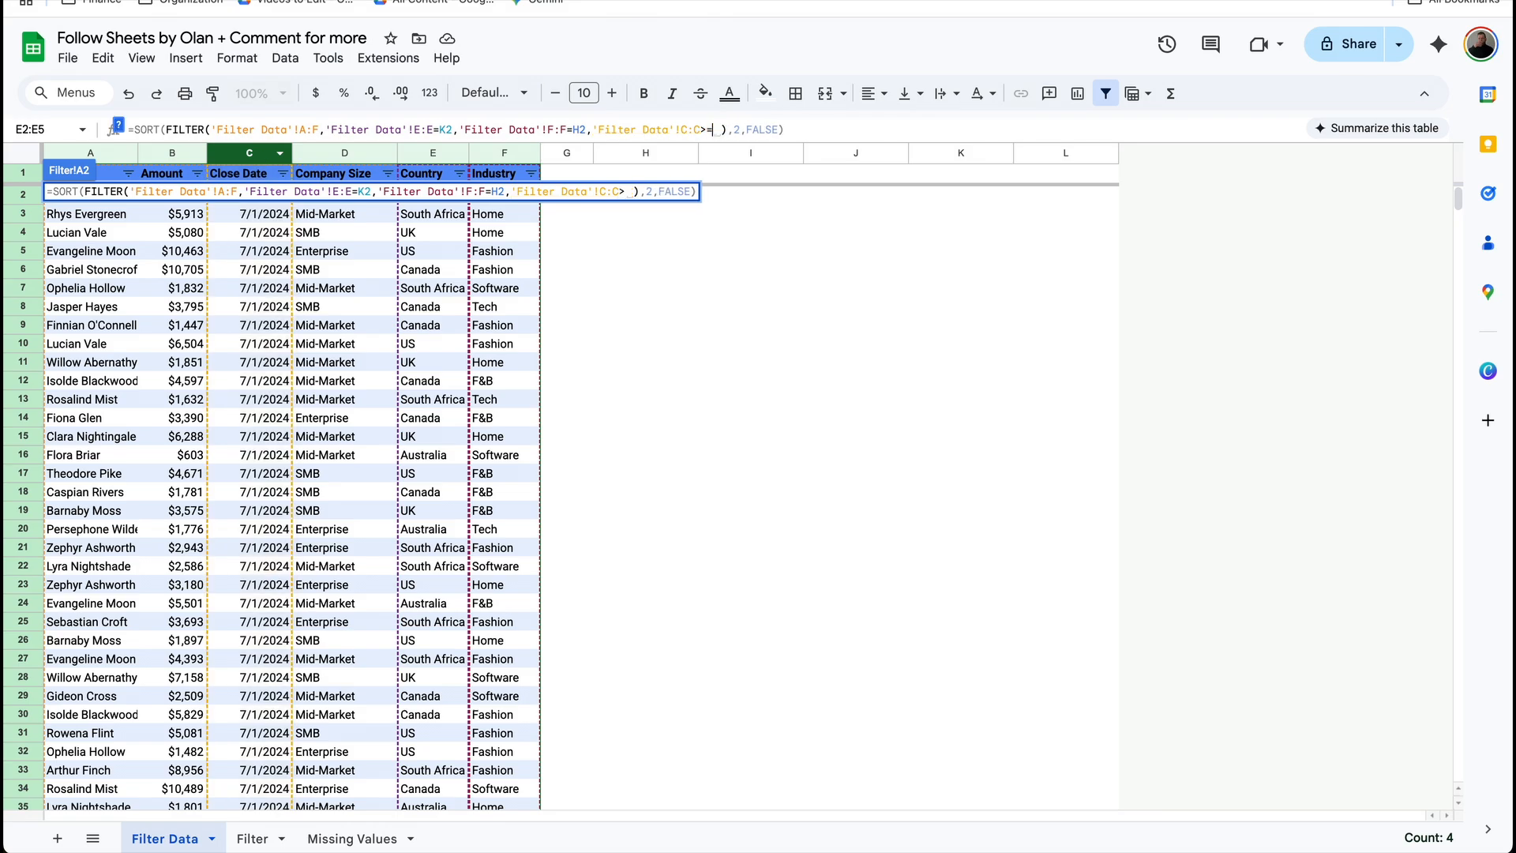
{"action": "left_click", "coordinate": [742, 193]}
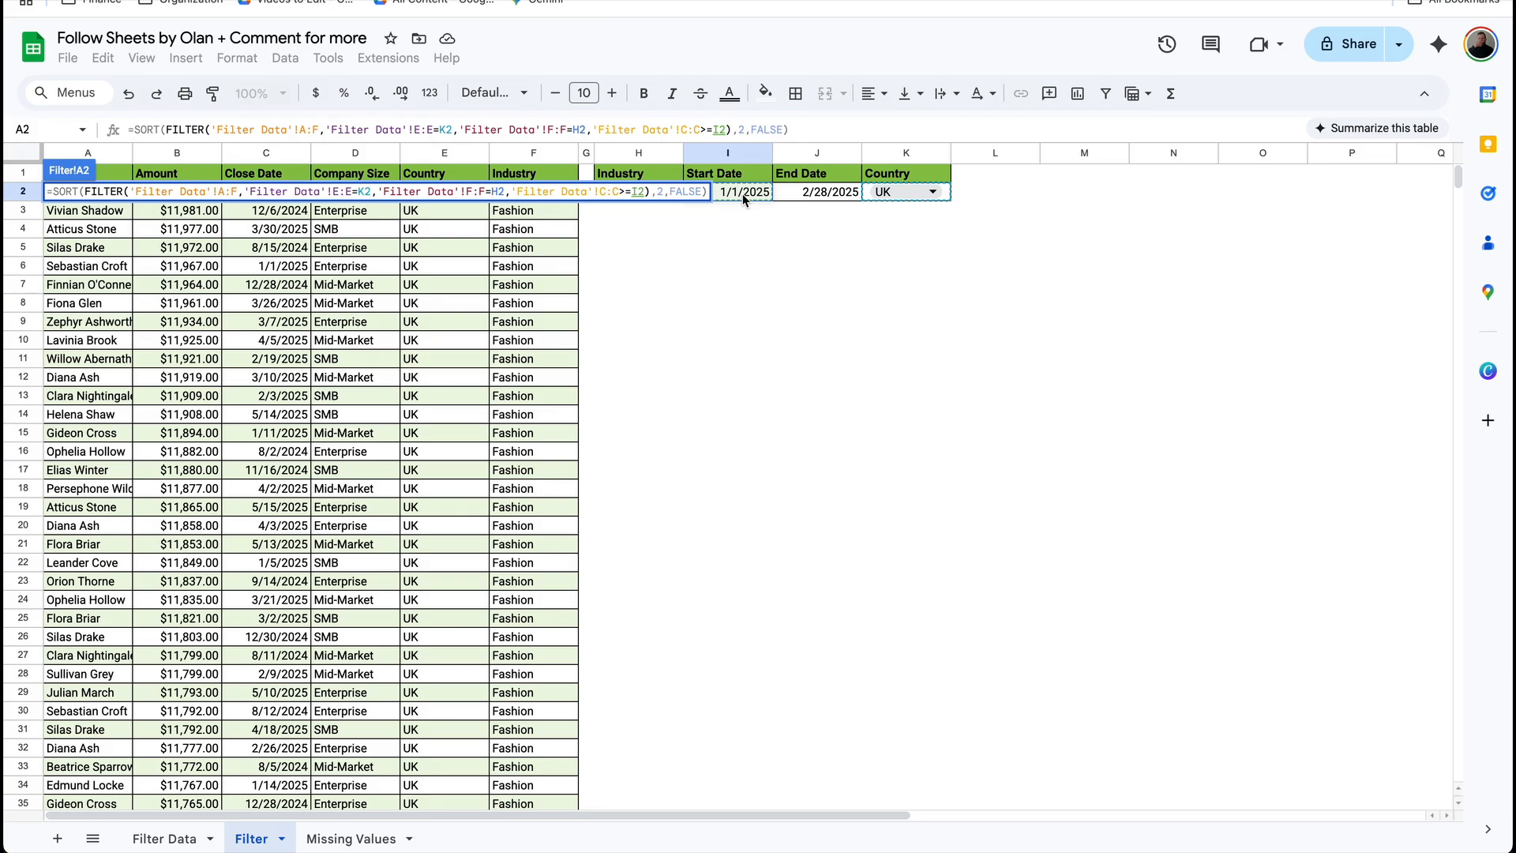
{"action": "key", "text": "Return"}
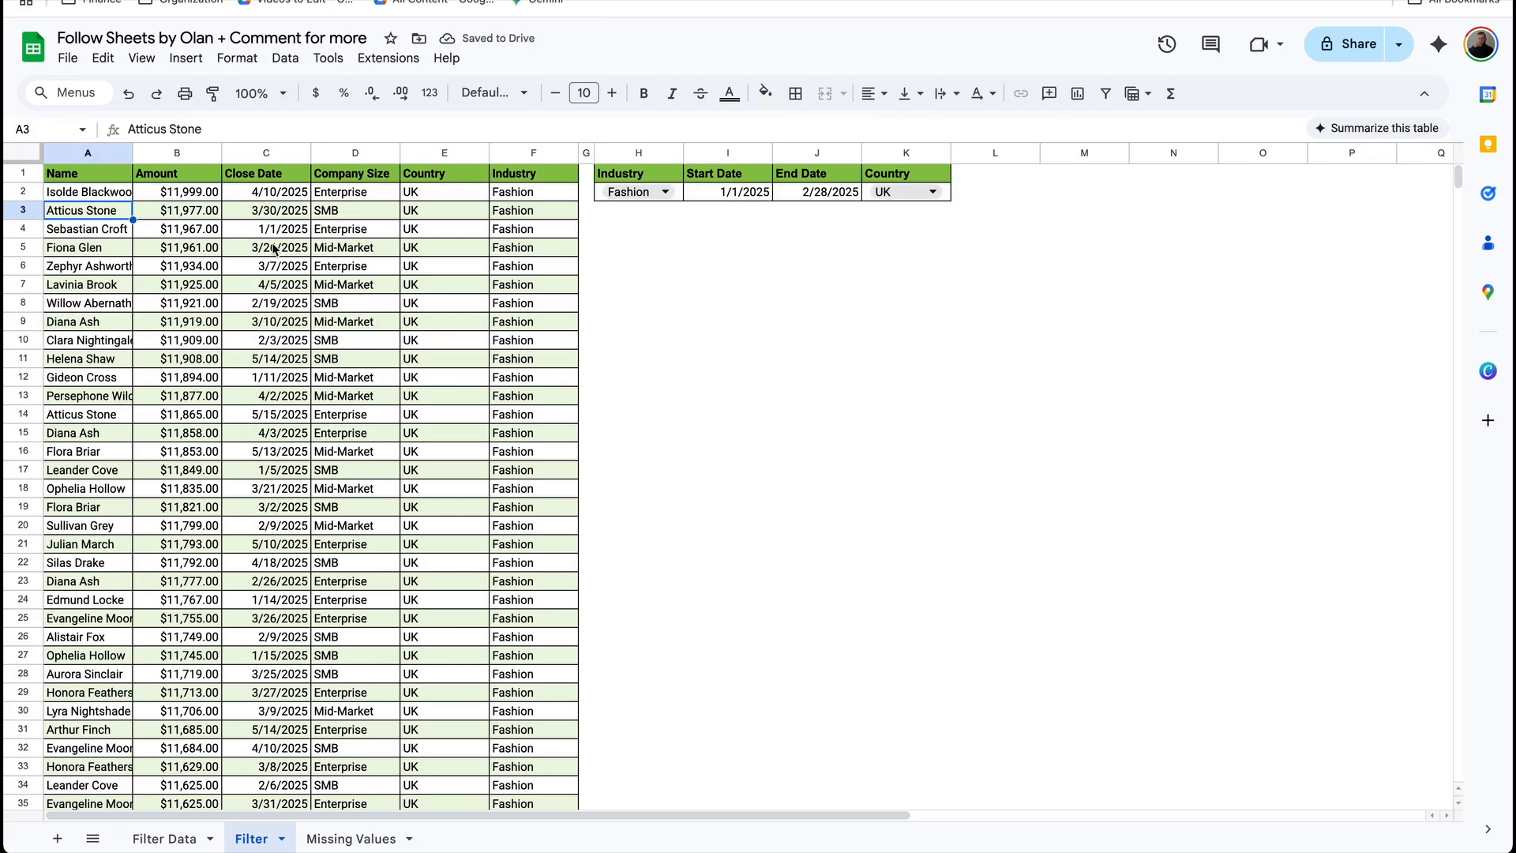
Duplicate the start-date condition in the A2 formula and turn the copy into the end-date condition 'Filter Data'!C:C<=J2
{"action": "left_click", "coordinate": [101, 194]}
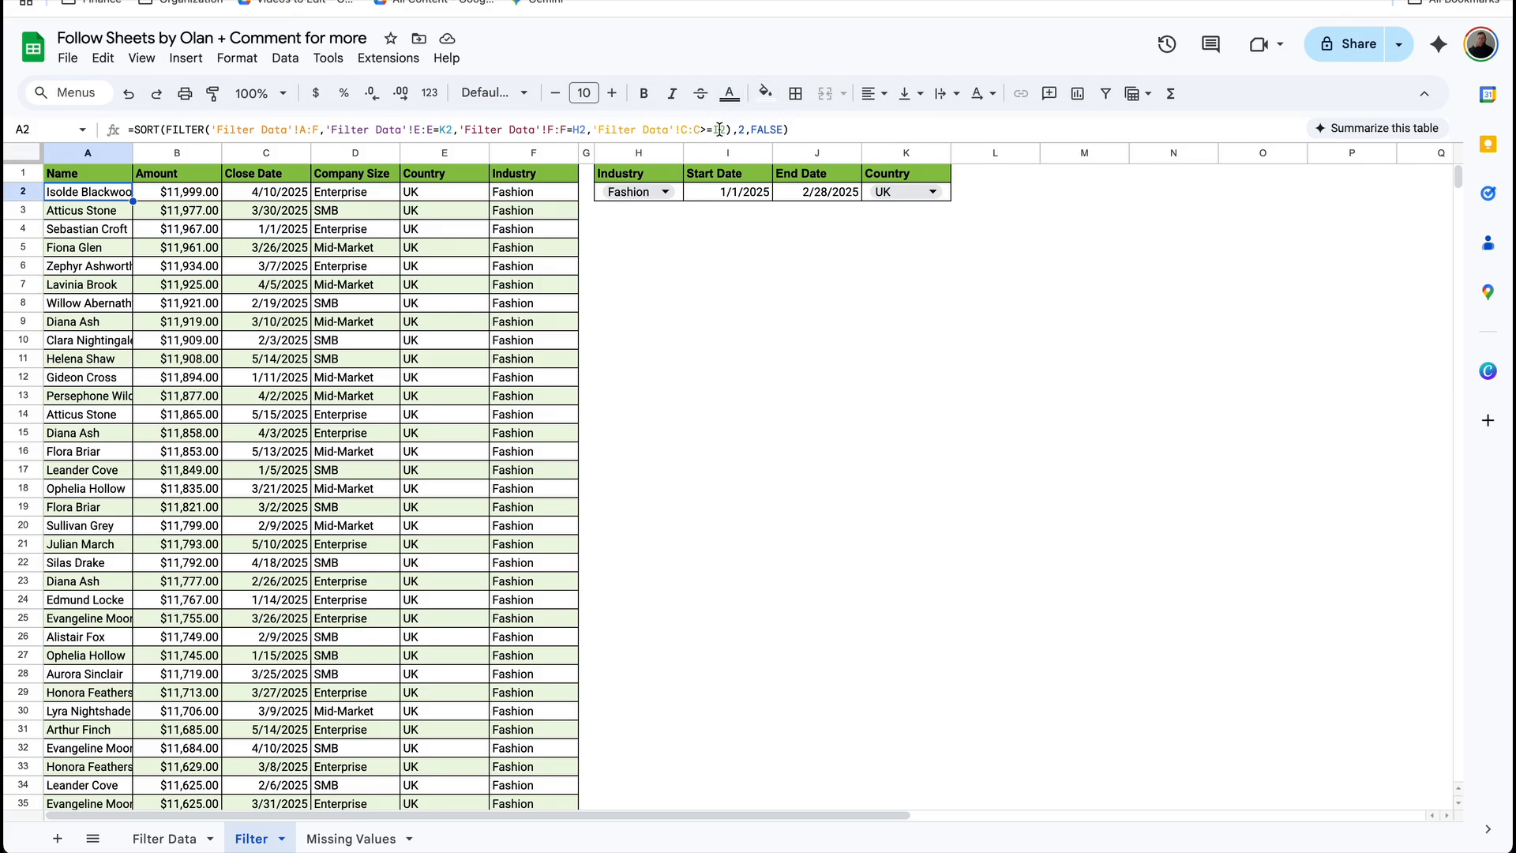
{"action": "left_click_drag", "start_coordinate": [726, 130], "coordinate": [595, 130]}
{"action": "key", "text": "ctrl+c"}
{"action": "key", "text": "Right"}
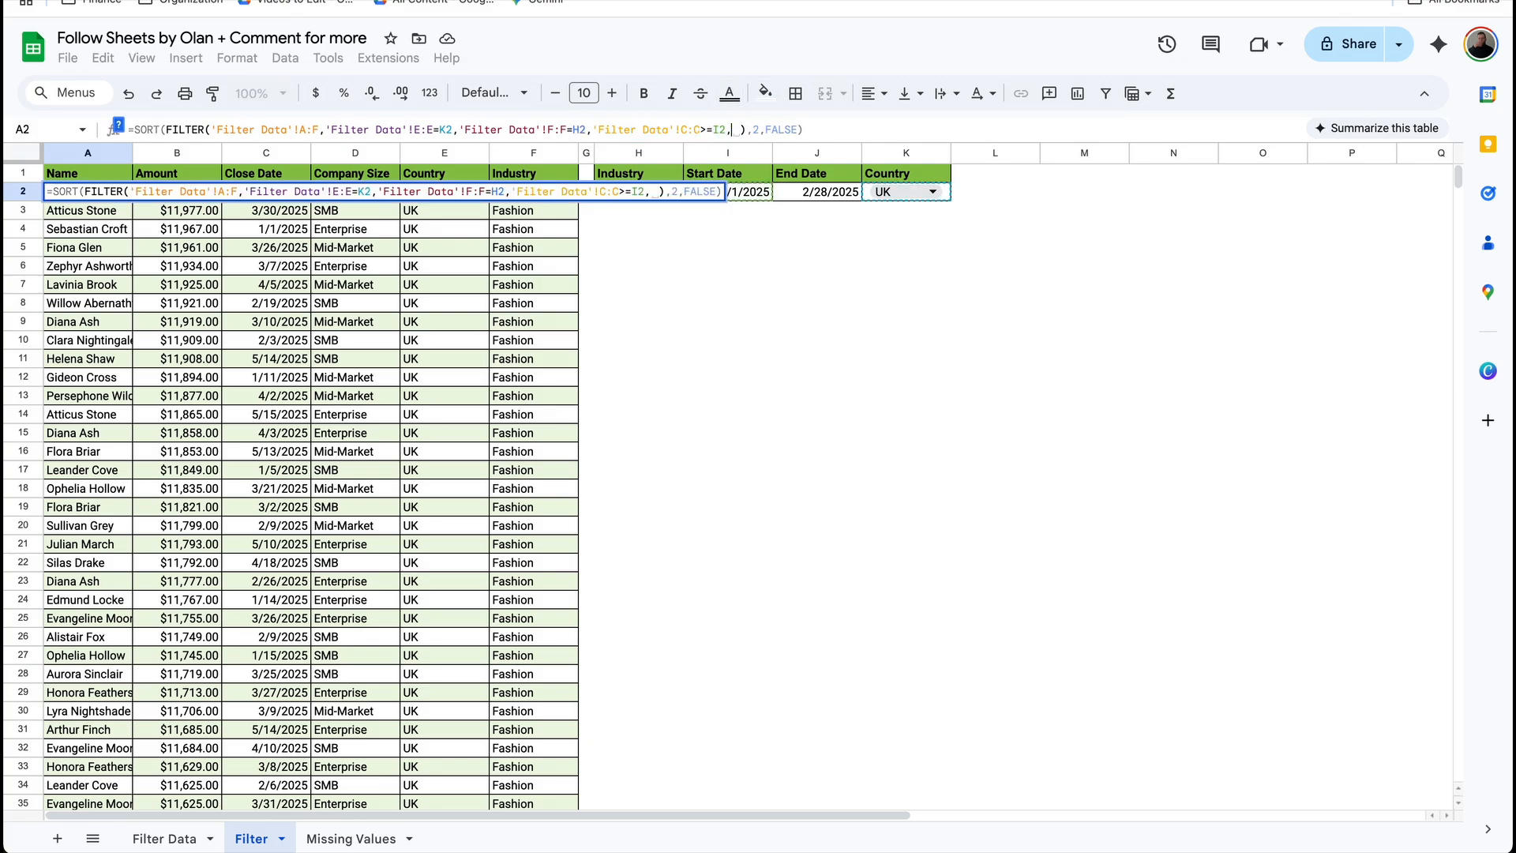
{"action": "type", "text": ","}
{"action": "key", "text": "ctrl+v"}
{"action": "left_click", "coordinate": [846, 133]}
{"action": "key", "text": "BackSpace"}
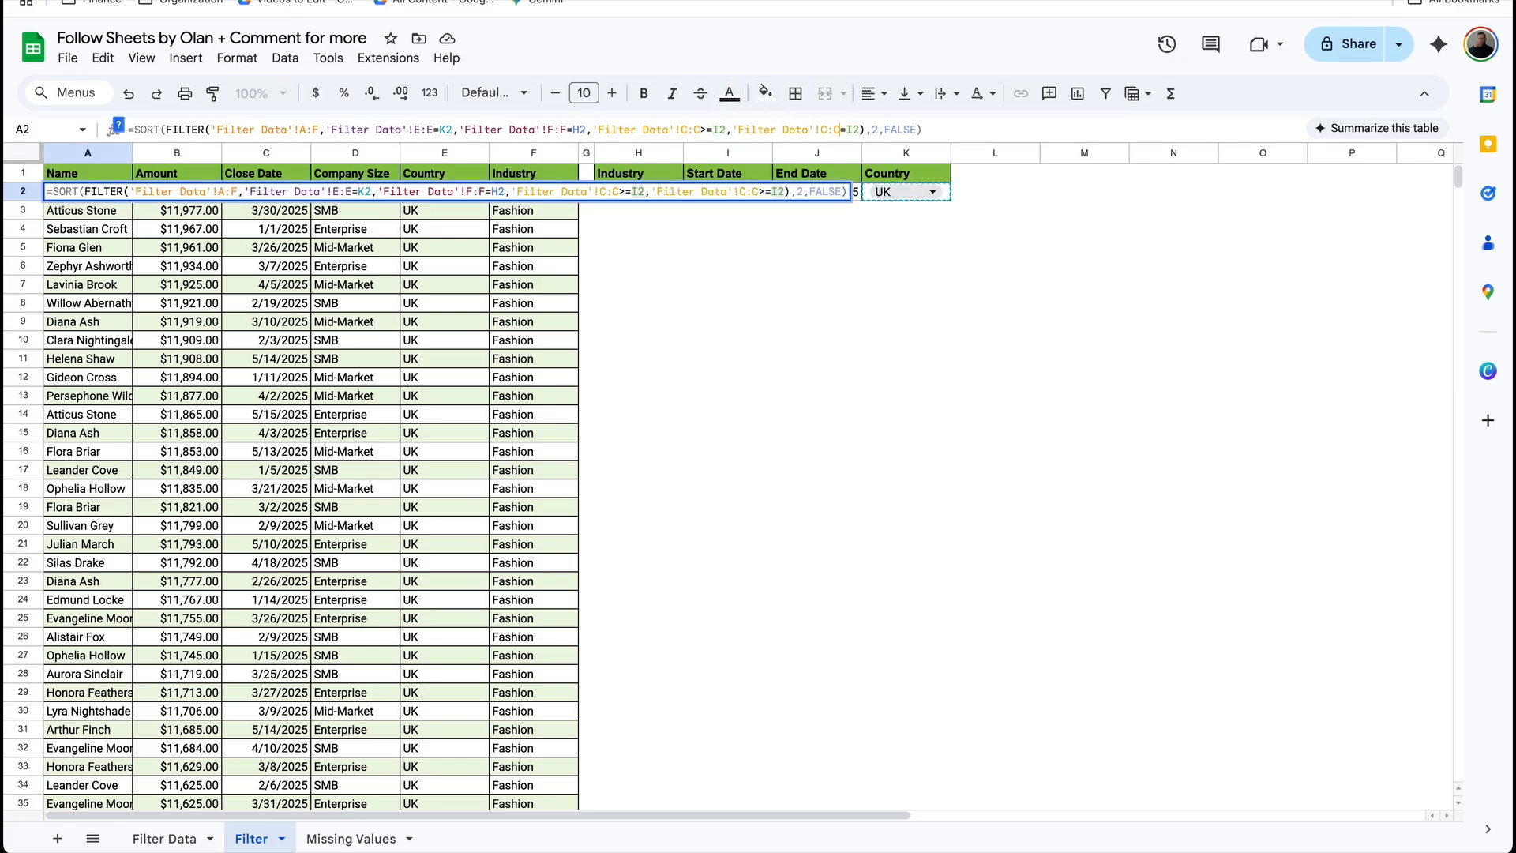
{"action": "type", "text": "<"}
{"action": "left_click", "coordinate": [861, 129]}
{"action": "key", "text": "BackSpace"}
{"action": "type", "text": "J"}
{"action": "key", "text": "Return"}
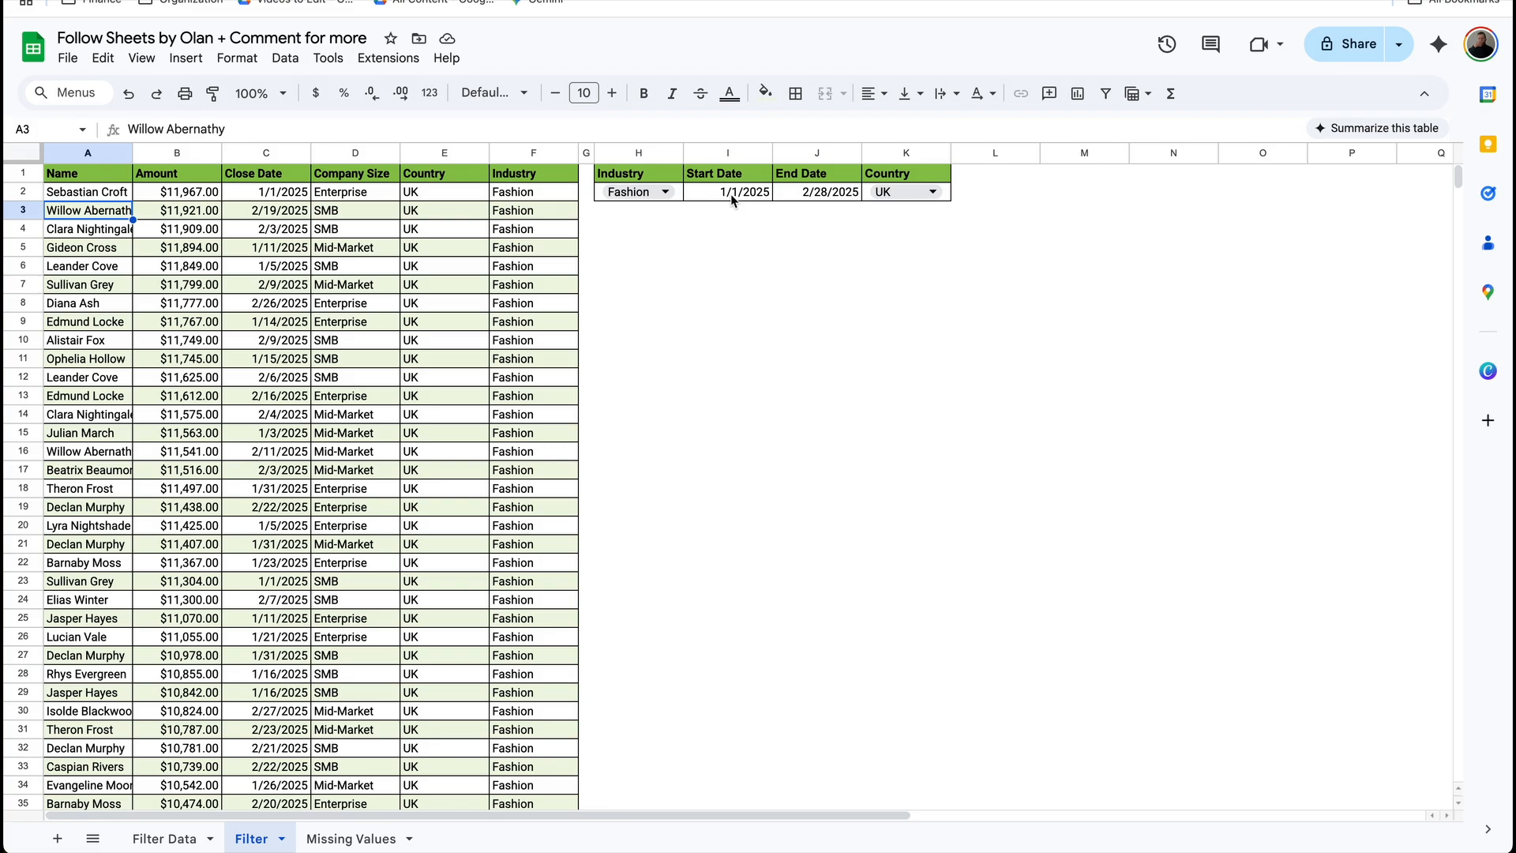
Set the filter criteria to End Date 1/31/2025, Industry Software and Country South Africa
{"action": "double_click", "coordinate": [837, 194]}
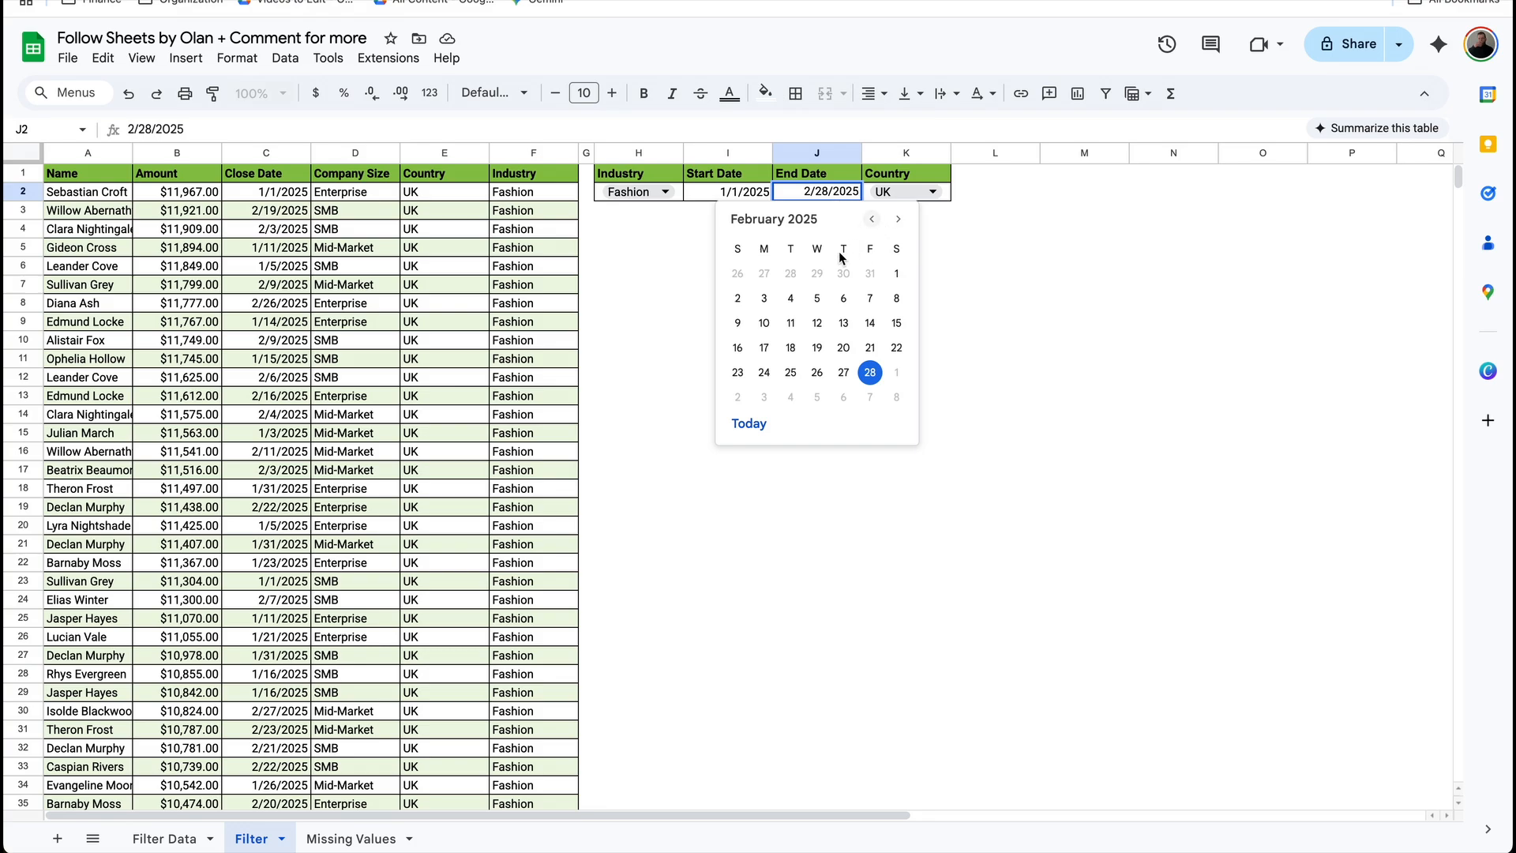
{"action": "left_click", "coordinate": [871, 276]}
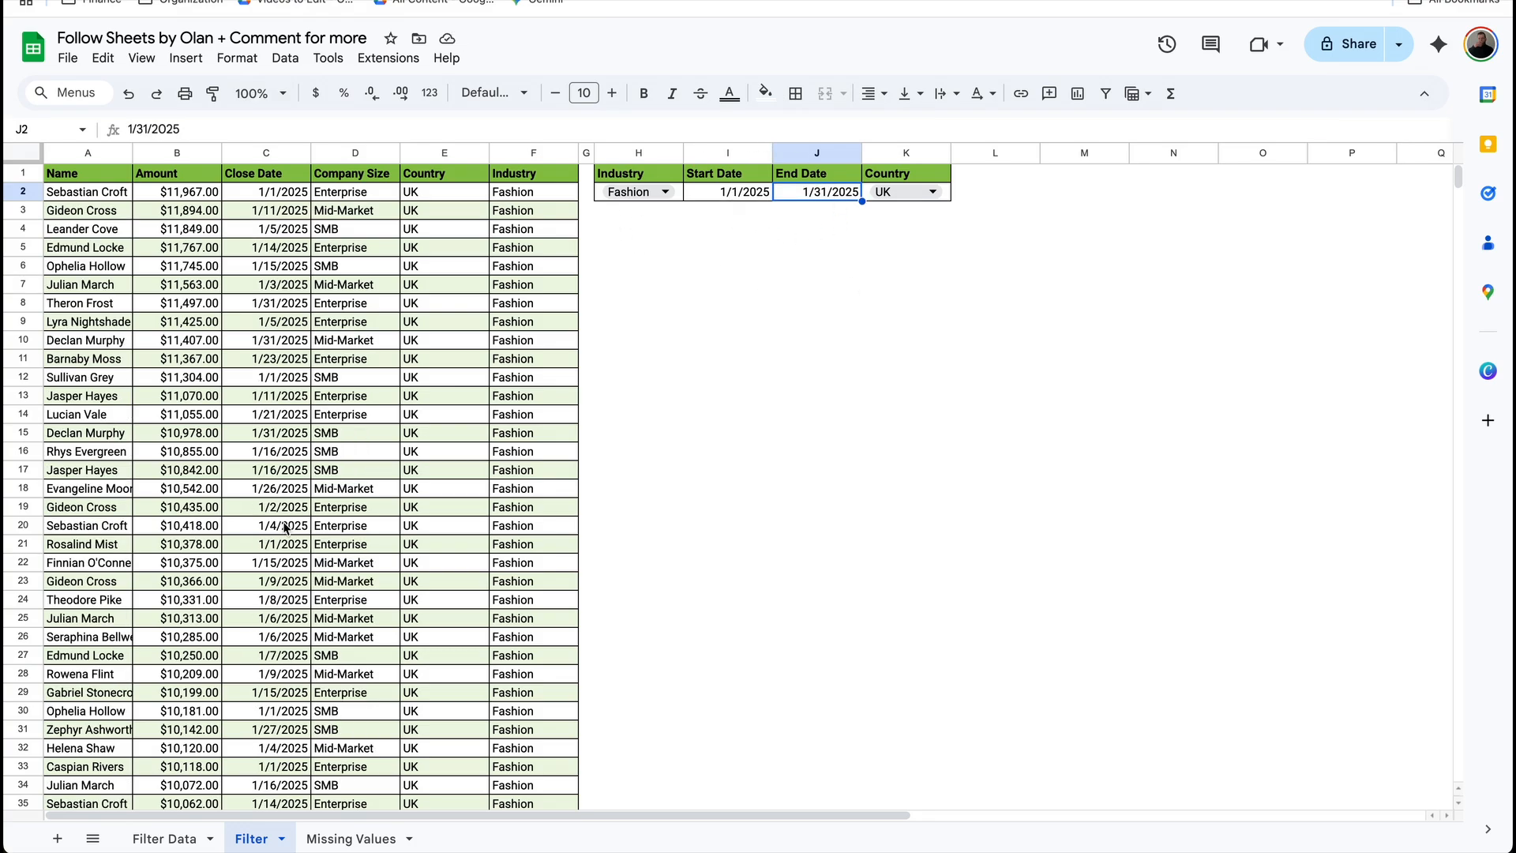
{"action": "left_click", "coordinate": [665, 191]}
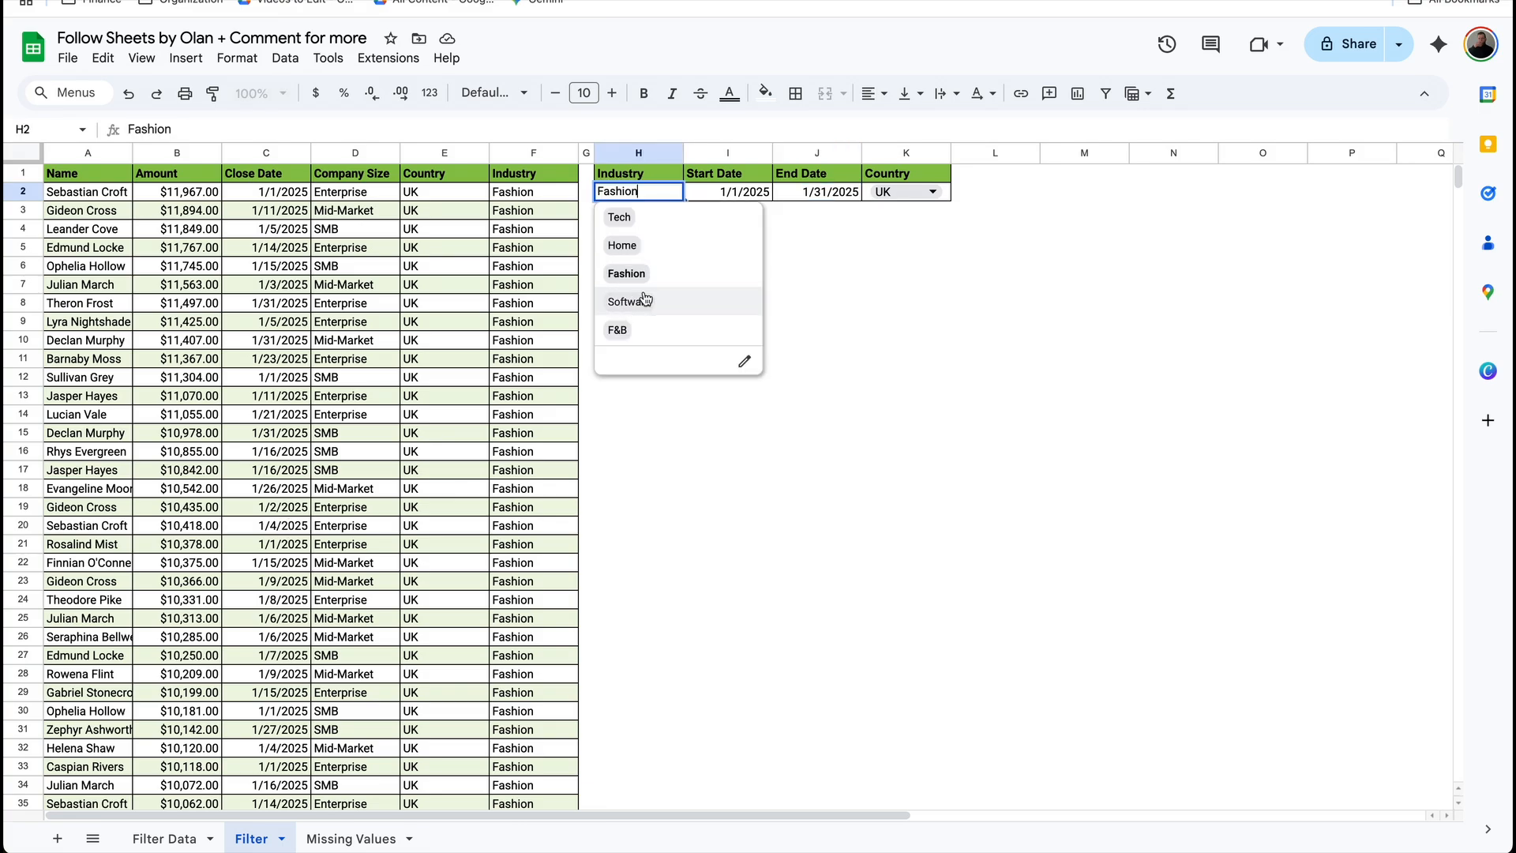
{"action": "left_click", "coordinate": [643, 297]}
{"action": "left_click", "coordinate": [921, 192]}
{"action": "left_click", "coordinate": [904, 246]}
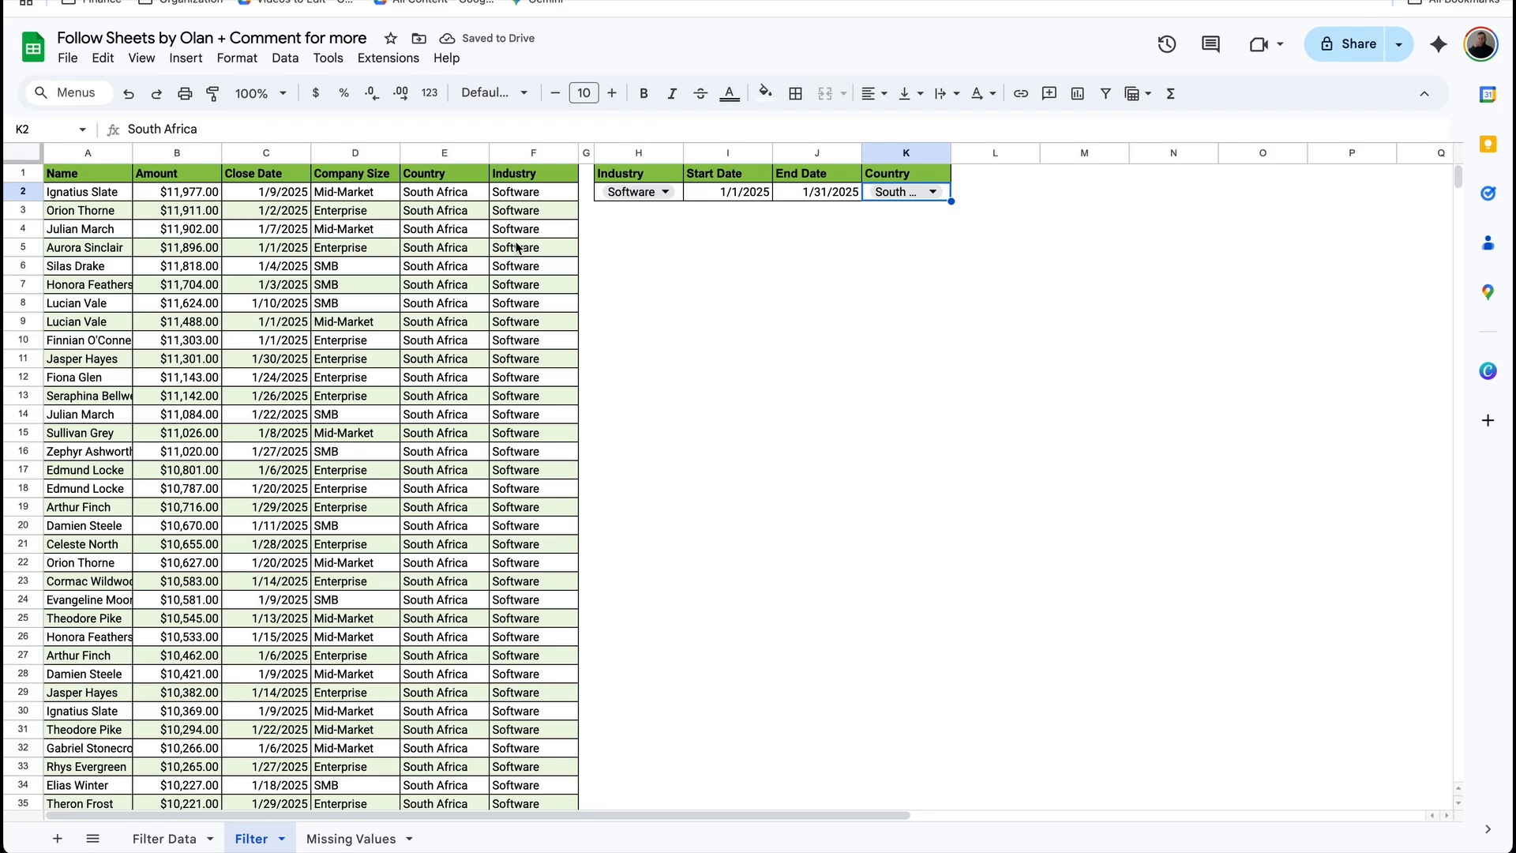
Clear the Industry selection in H2 to test an empty criterion, and undo the deletion
{"action": "left_click", "coordinate": [680, 193]}
{"action": "key", "text": "Delete"}
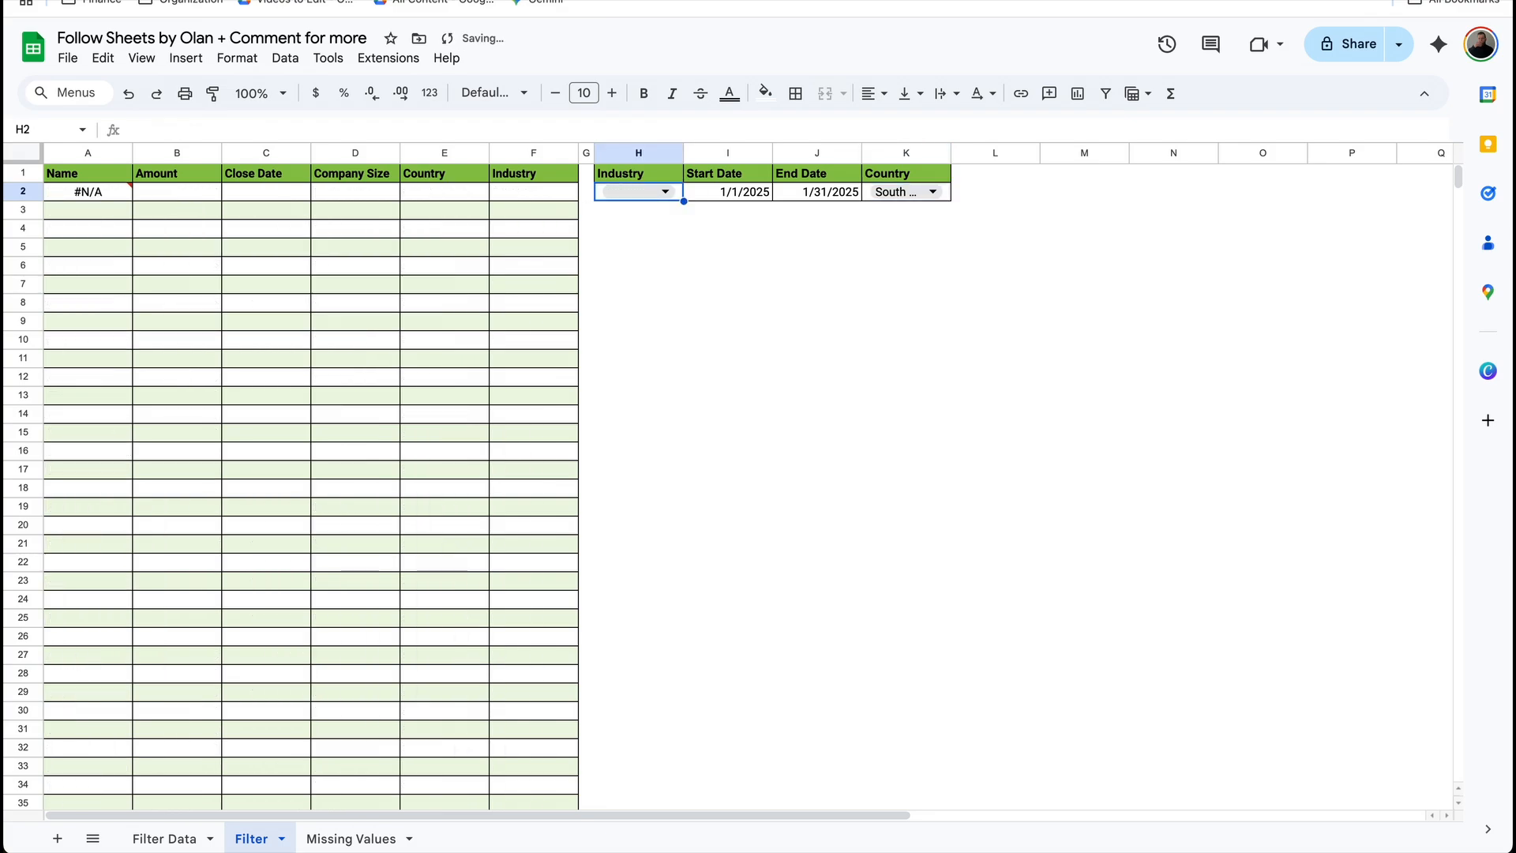
{"action": "key", "text": "ctrl+z"}
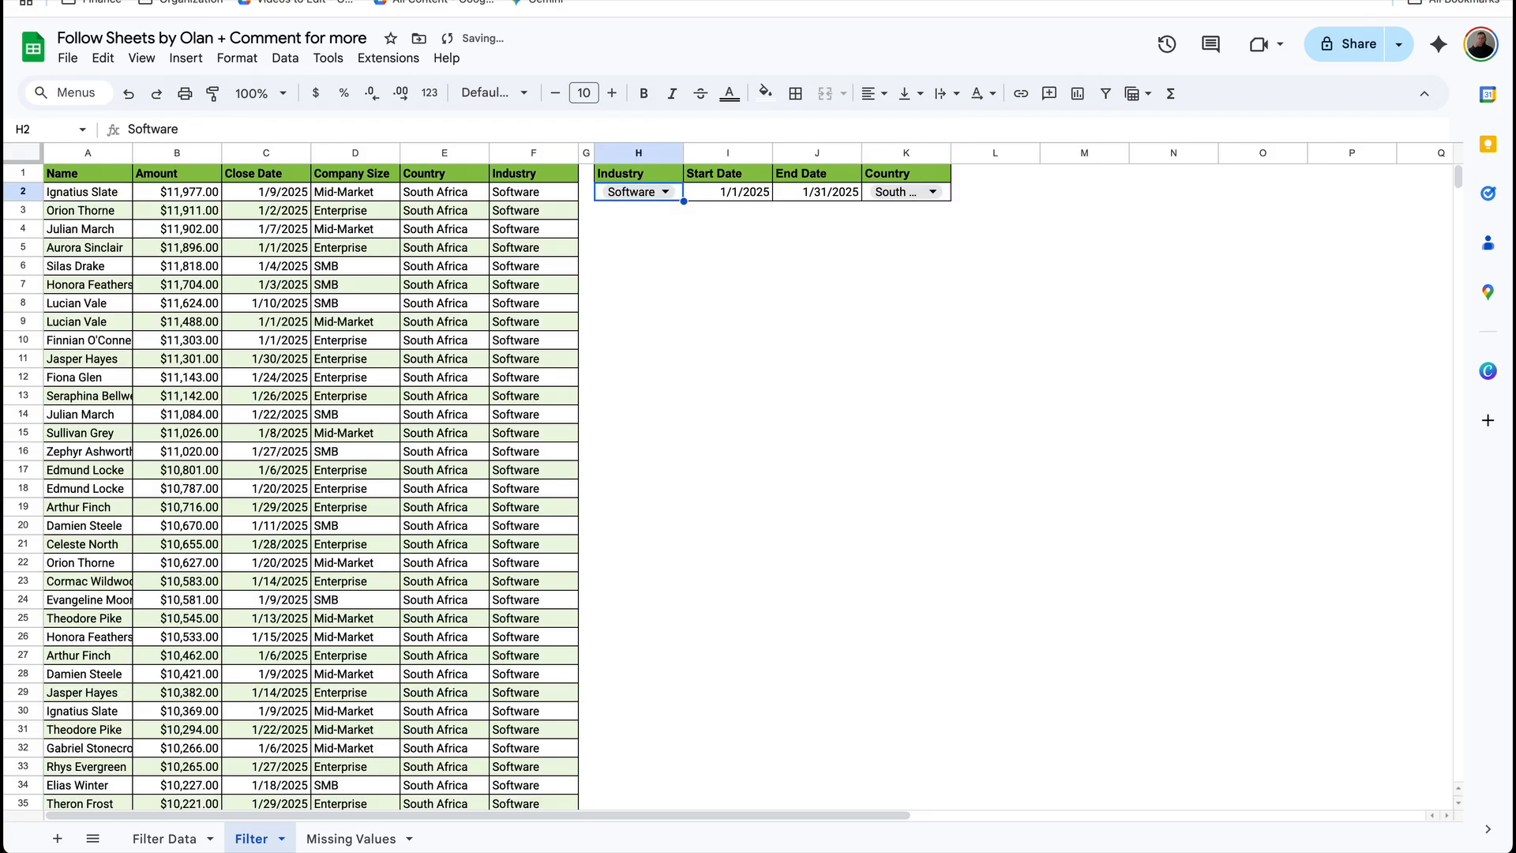
Replace the country condition in the A2 formula with SEARCH(K2,'Filter Data'!E:E)
{"action": "left_click", "coordinate": [99, 199]}
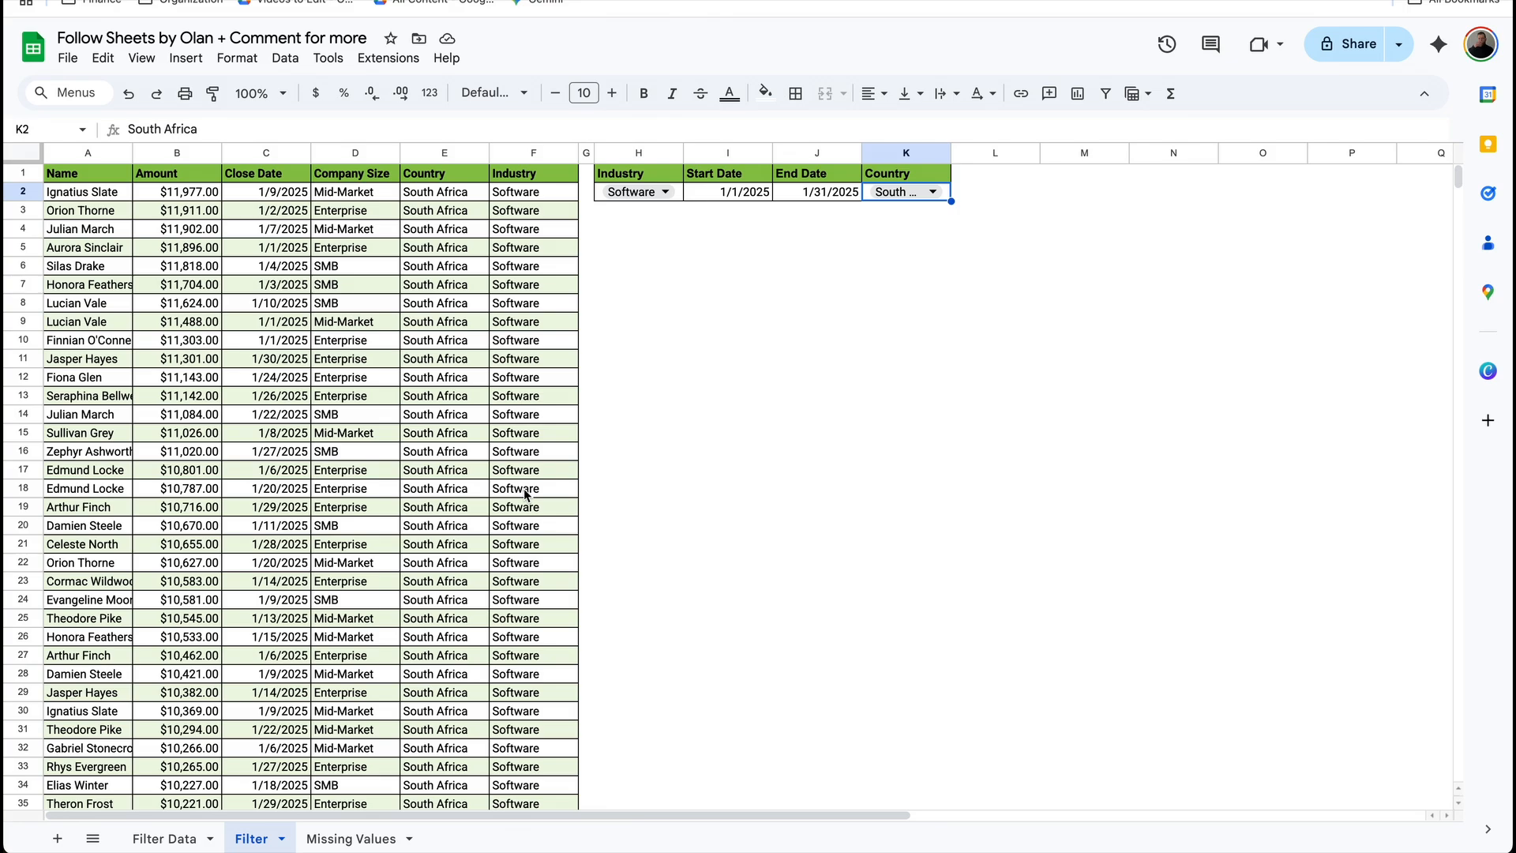
{"action": "left_click", "coordinate": [83, 192]}
{"action": "left_click", "coordinate": [465, 132]}
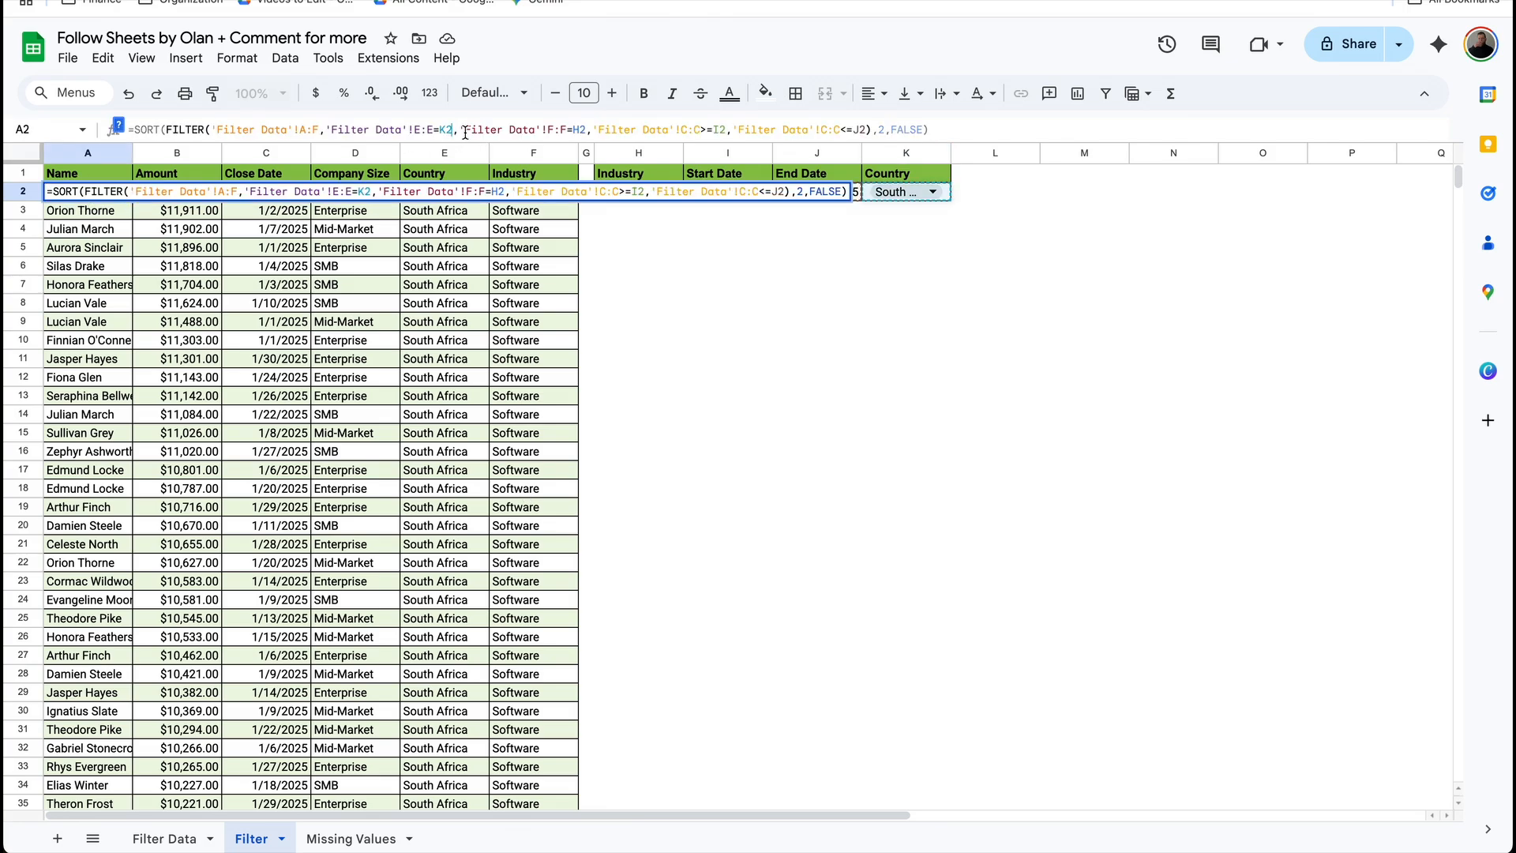
{"action": "left_click", "coordinate": [452, 129]}
{"action": "type", "text": "SEARCH("}
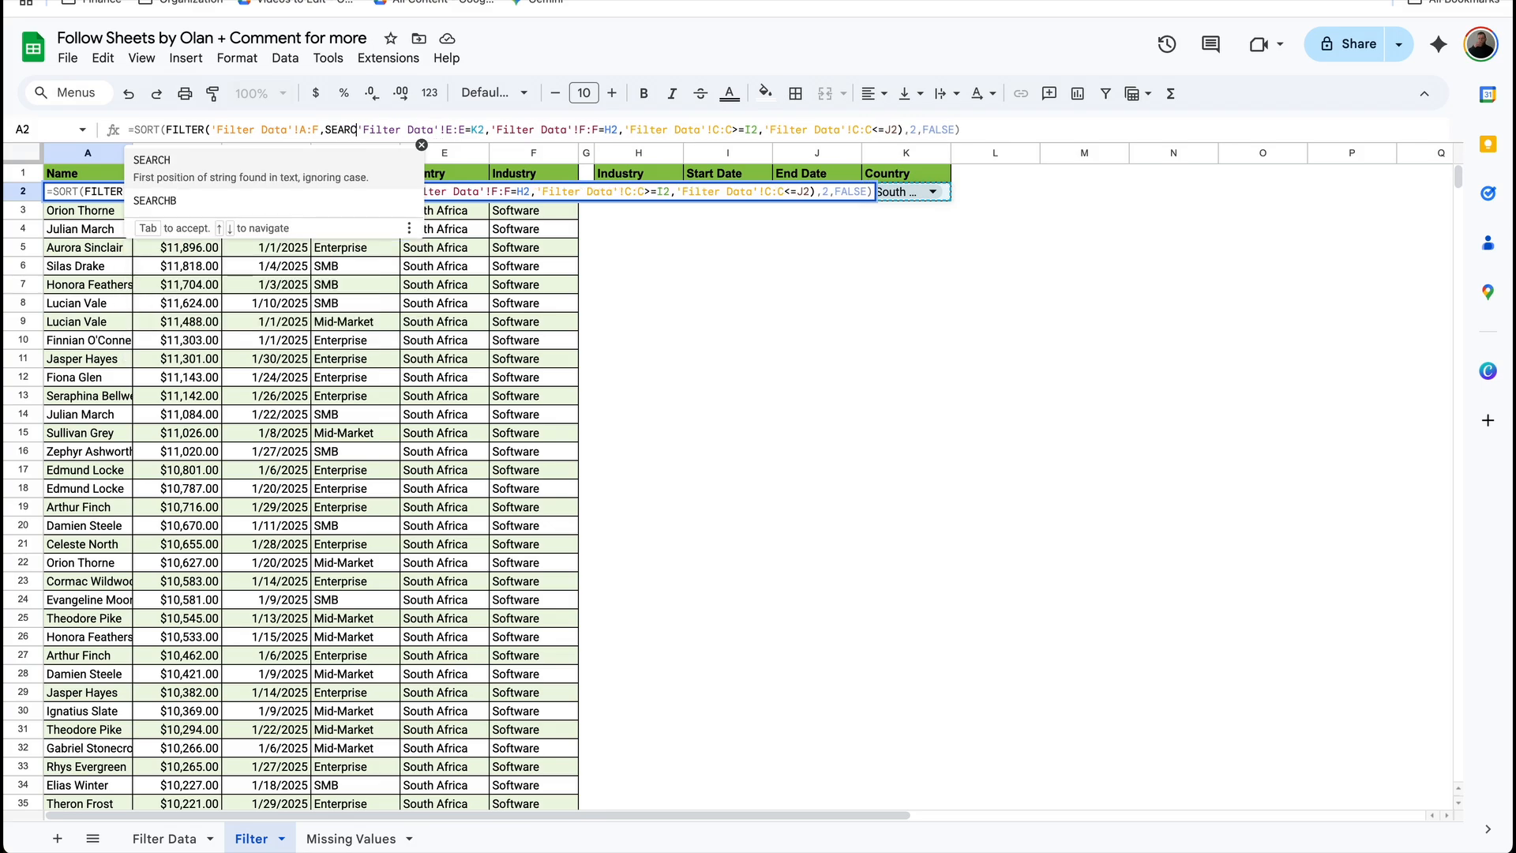
{"action": "left_click", "coordinate": [117, 124]}
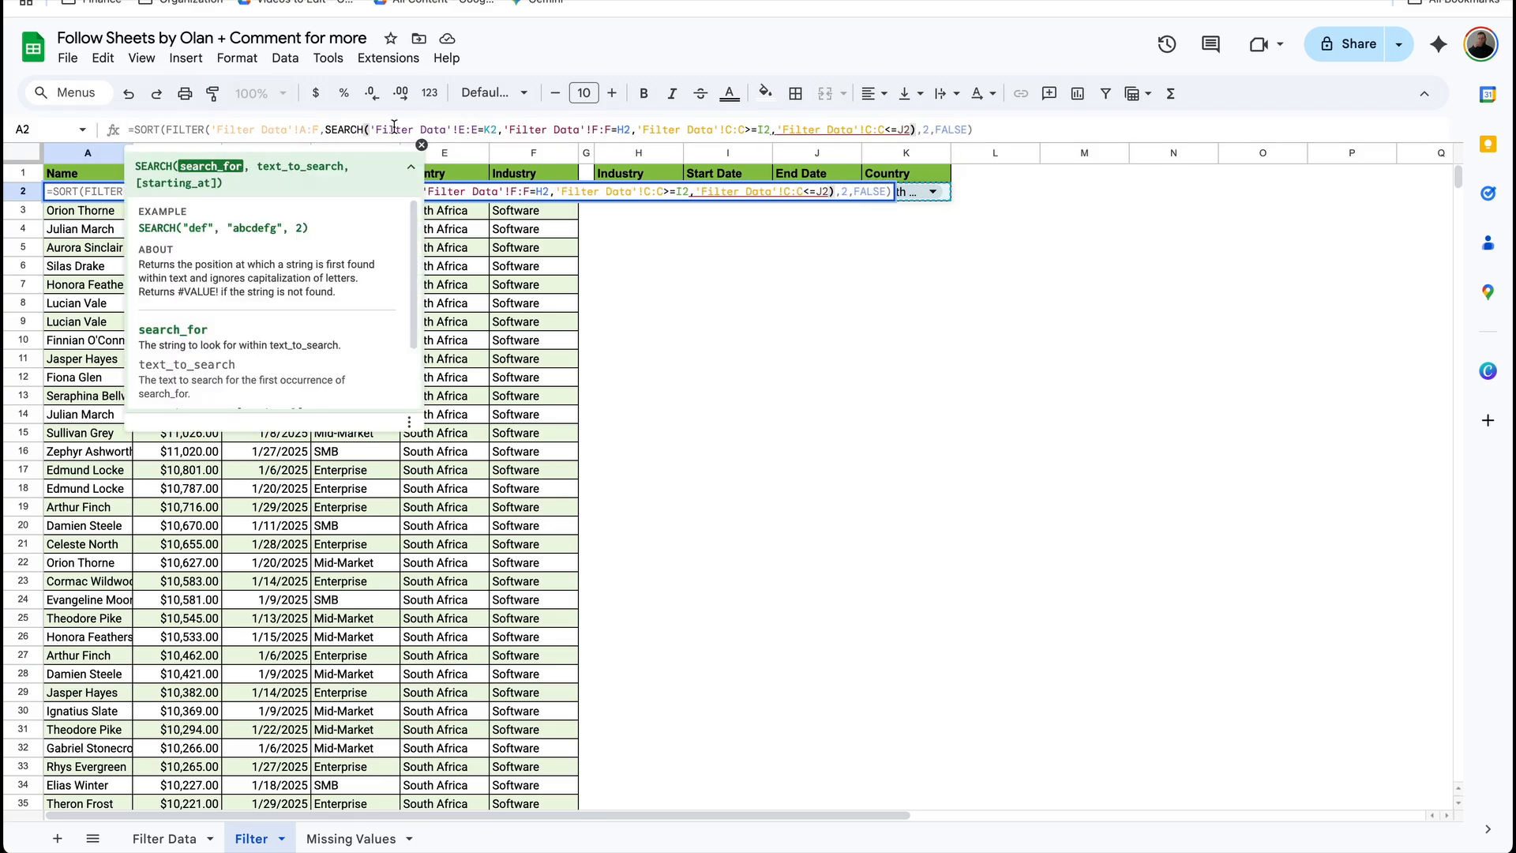
{"action": "type", "text": "K2,"}
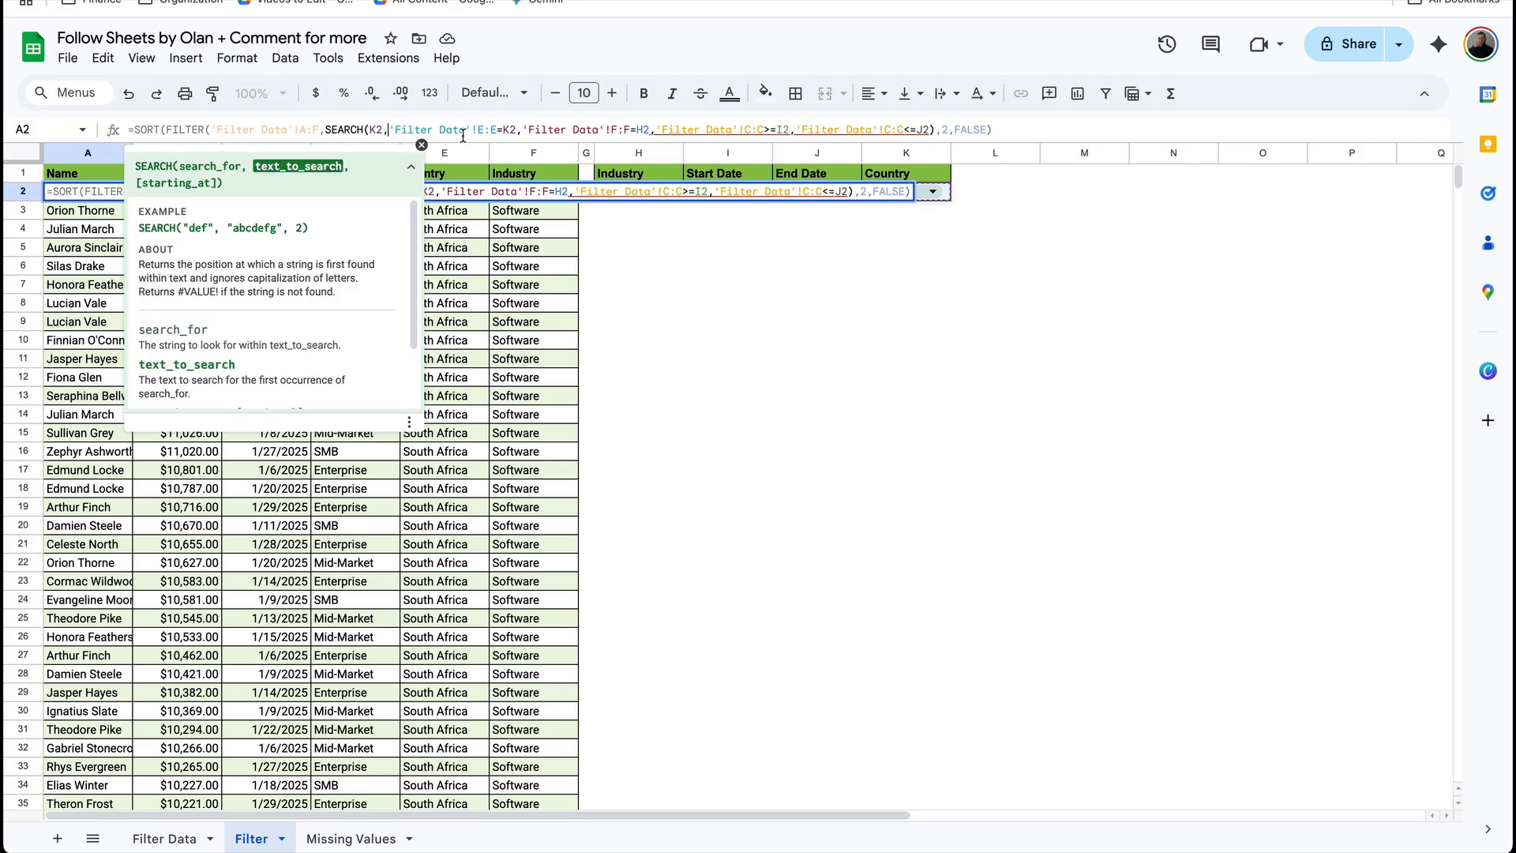
{"action": "left_click_drag", "start_coordinate": [497, 134], "coordinate": [517, 135]}
{"action": "type", "text": ")"}
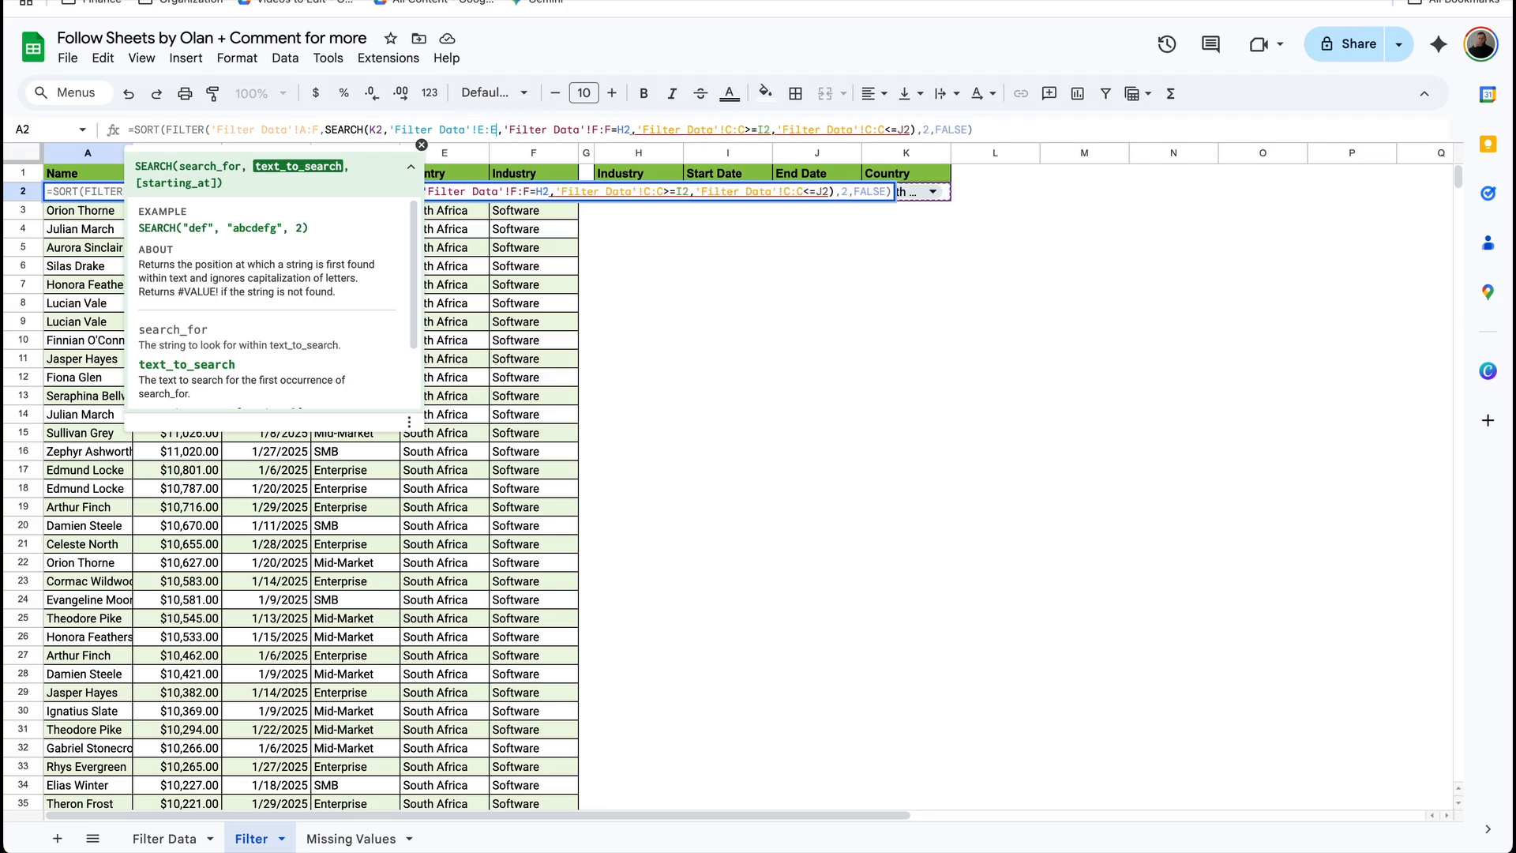
{"action": "key", "text": "Return"}
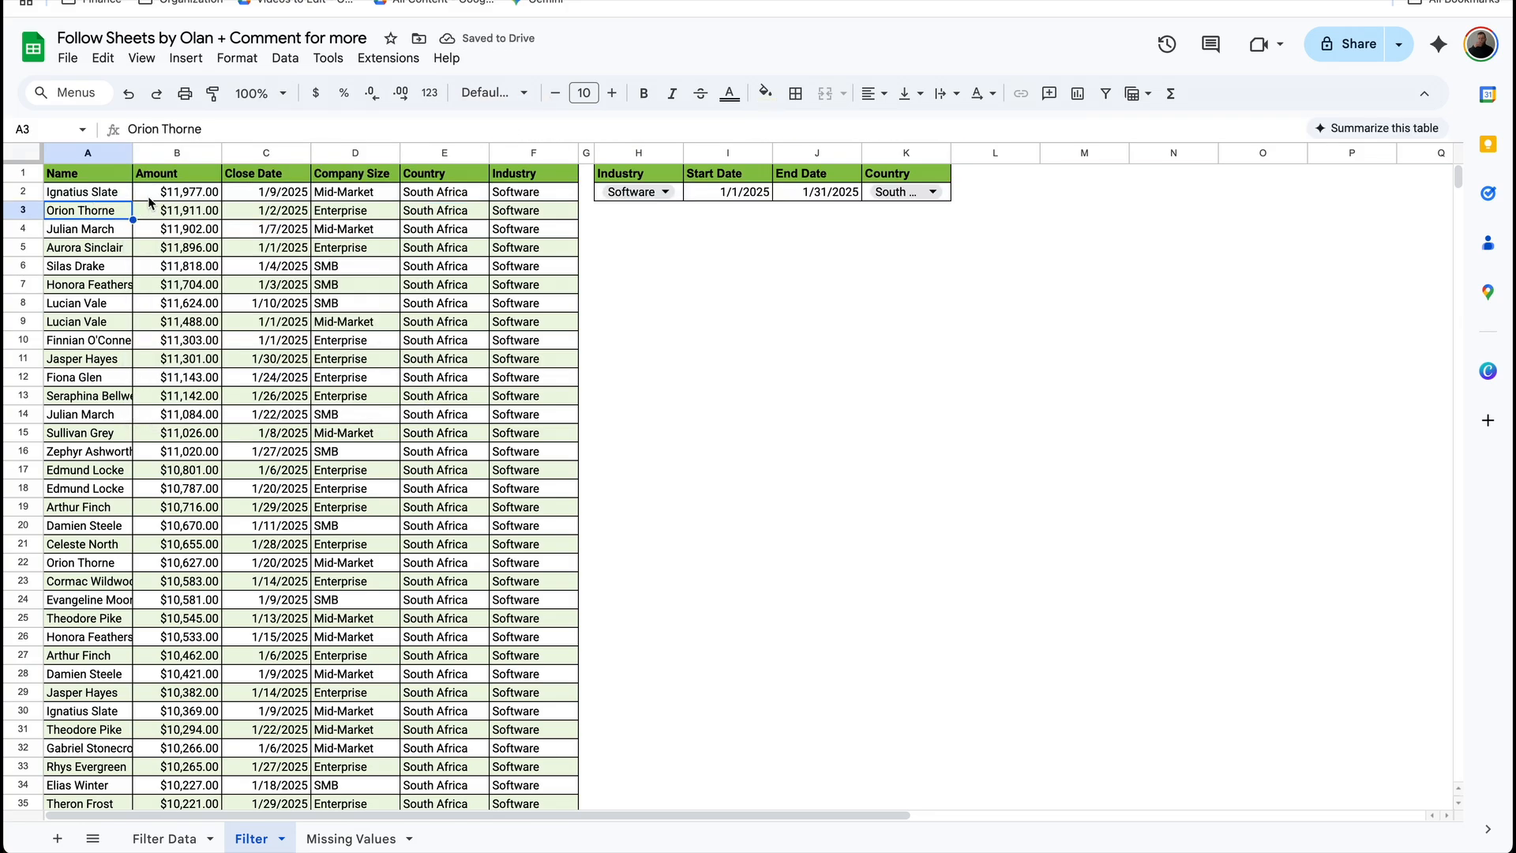
Clear the Country selection in K2 and check the filtered list and the formula in A2
{"action": "left_click", "coordinate": [946, 197]}
{"action": "key", "text": "Delete"}
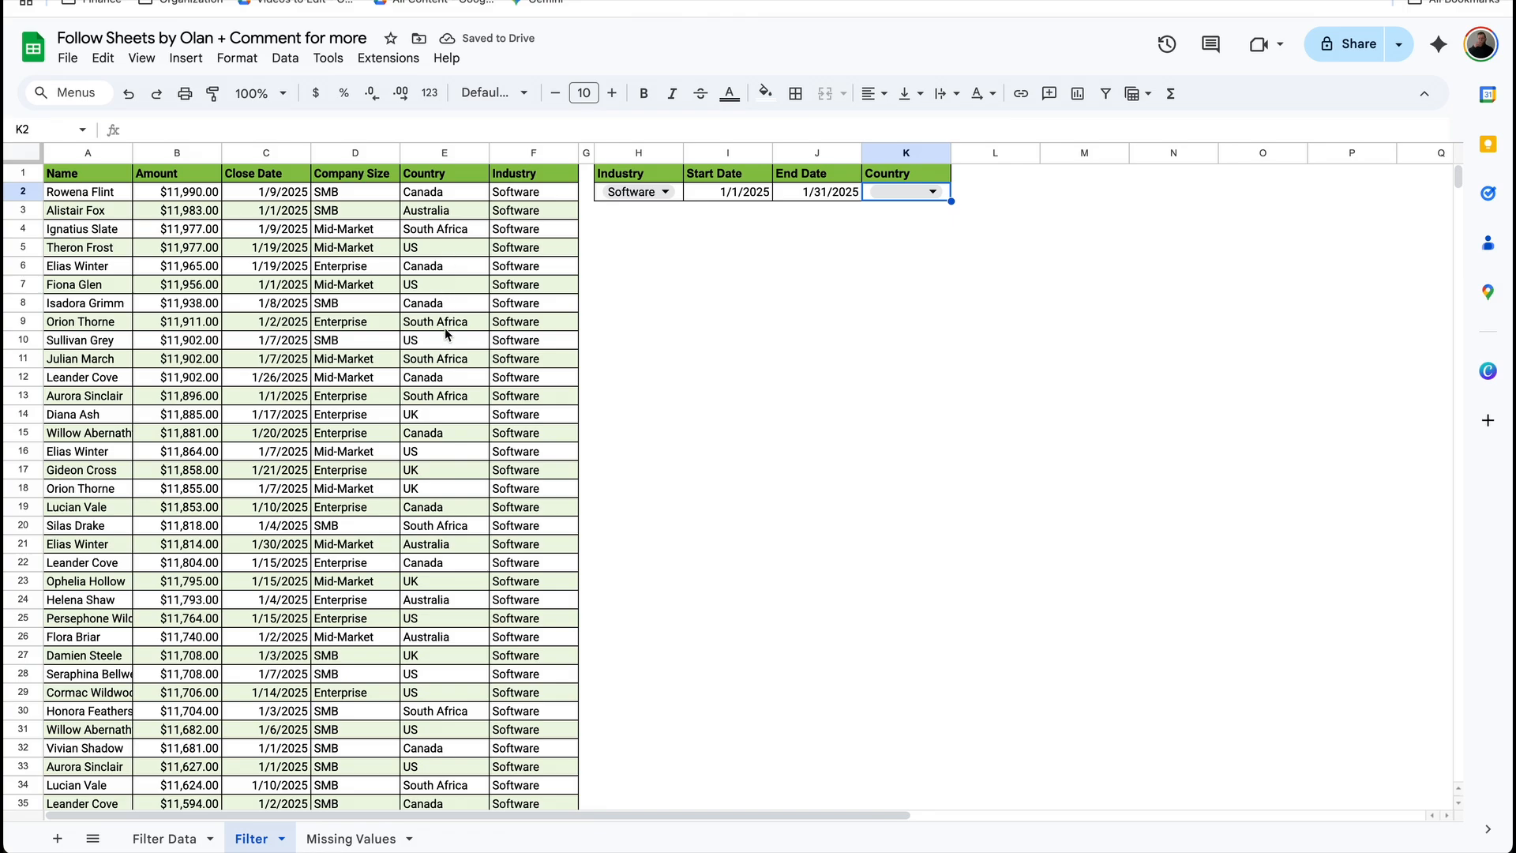
{"action": "key", "text": "Left"}
{"action": "key", "text": "Left"}
{"action": "key", "text": "Left"}
{"action": "left_click", "coordinate": [112, 197]}
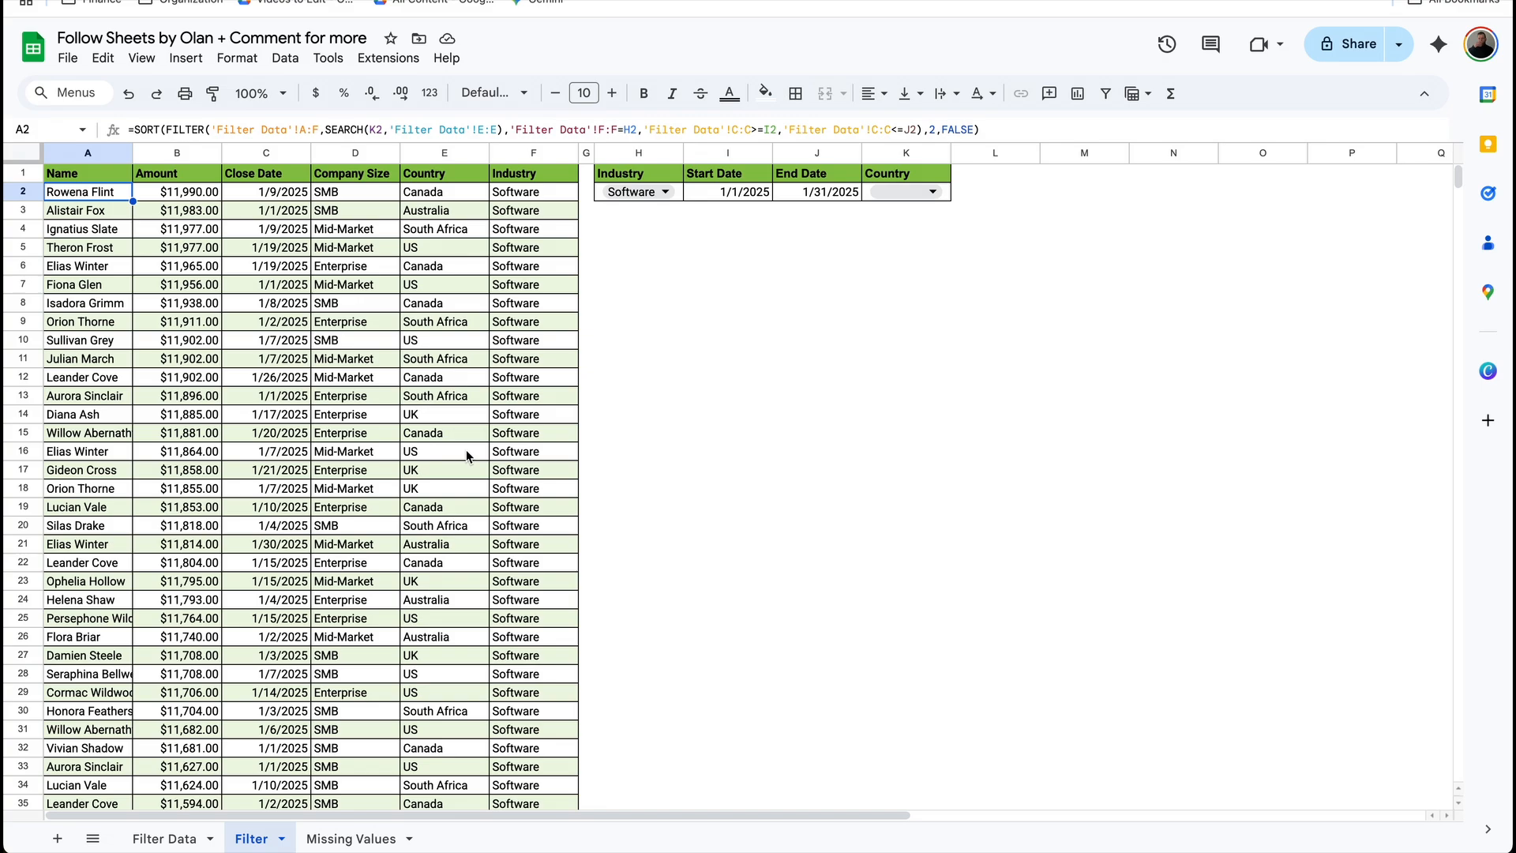
On the Missing Values sheet, start a FILTER formula in C2 with the open-ended Invited range A2:A
{"action": "left_click", "coordinate": [359, 838]}
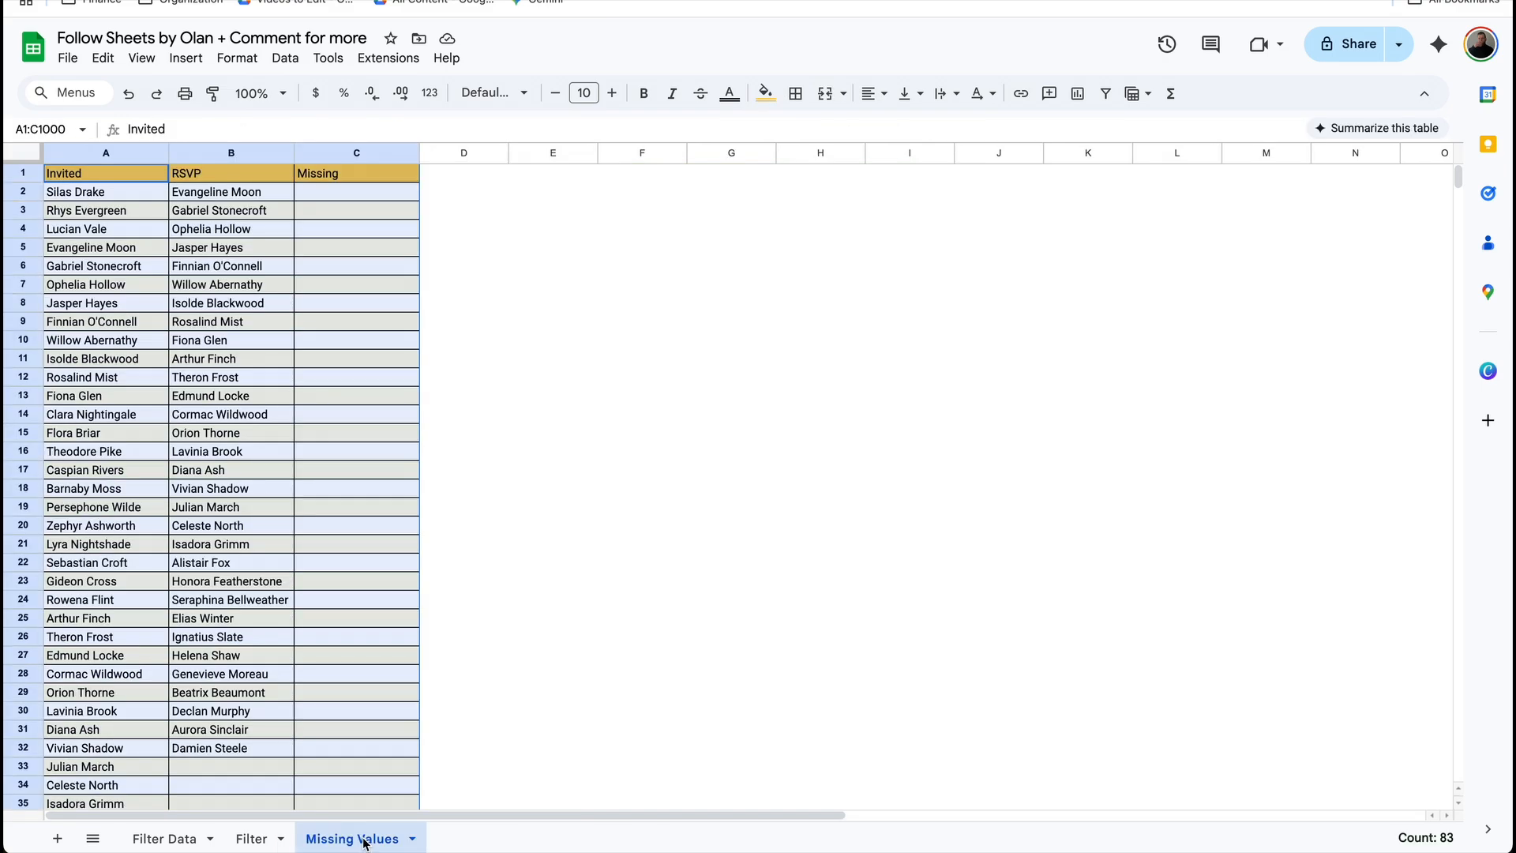
{"action": "left_click", "coordinate": [433, 250]}
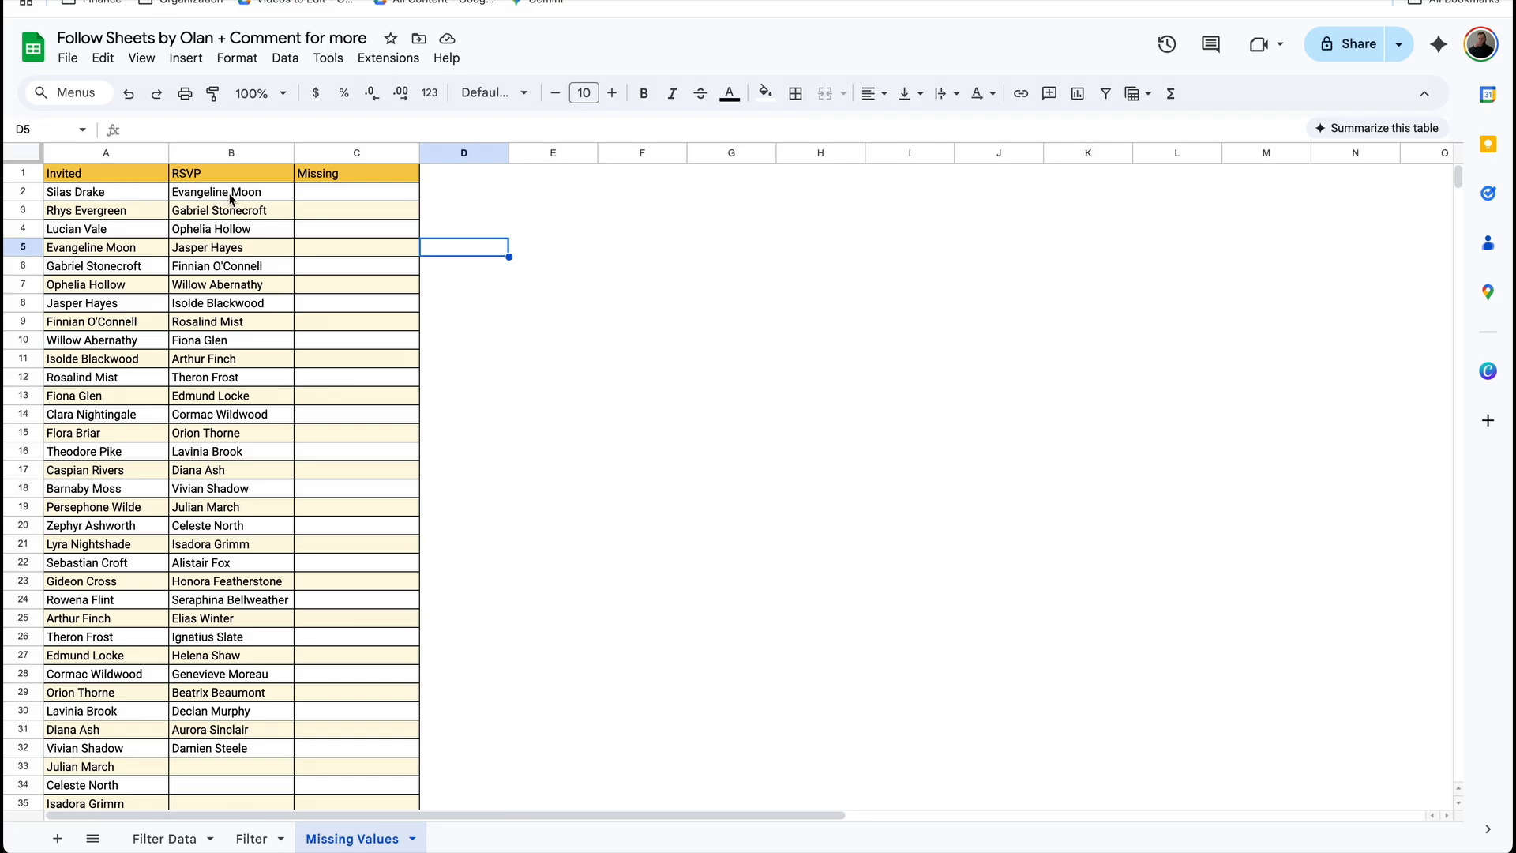
{"action": "left_click", "coordinate": [354, 198]}
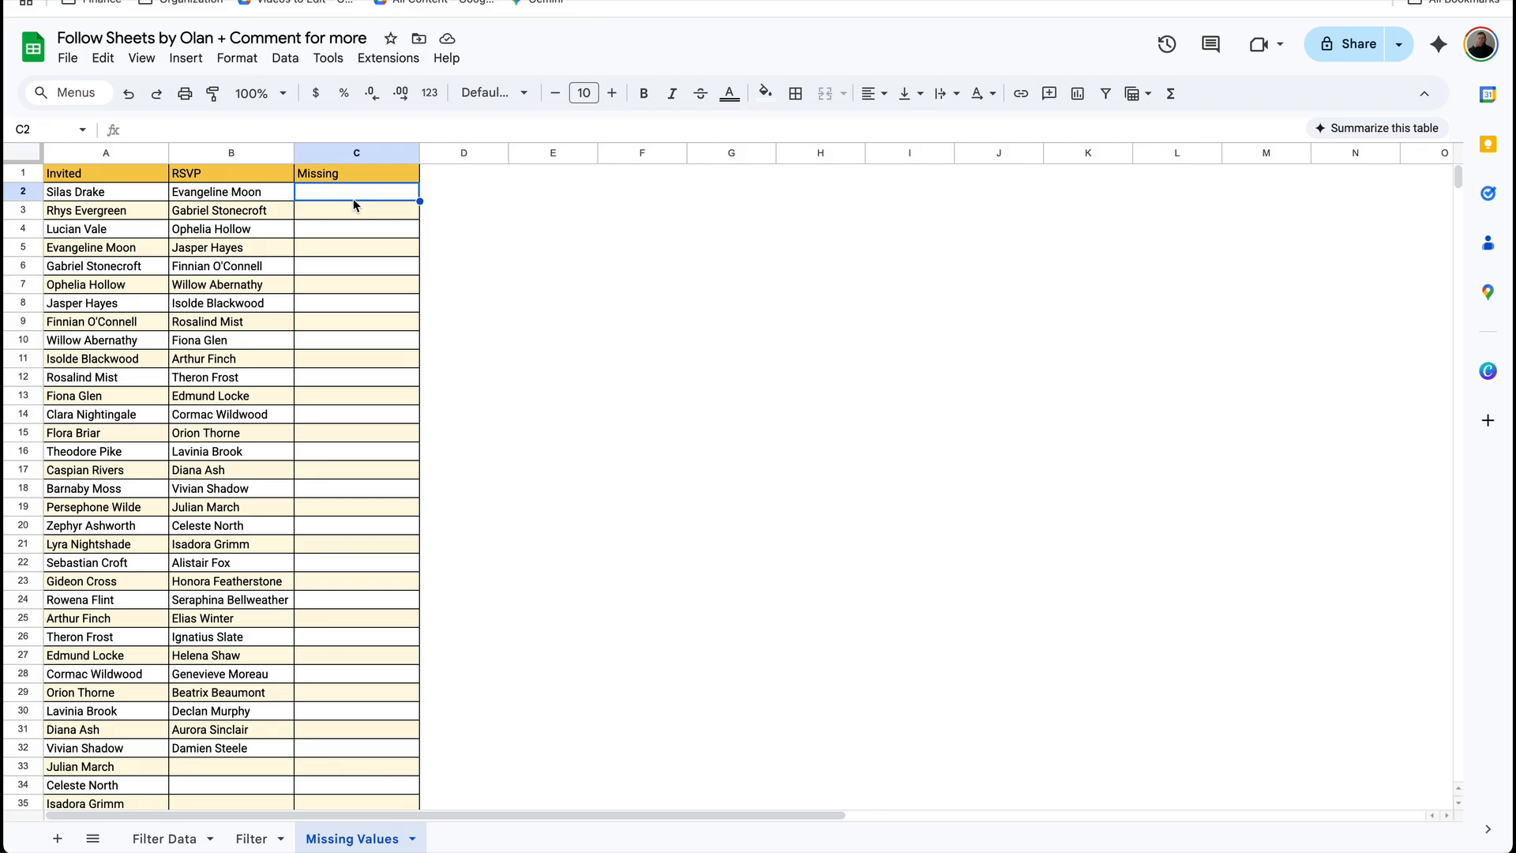
{"action": "type", "text": "=FILTER("}
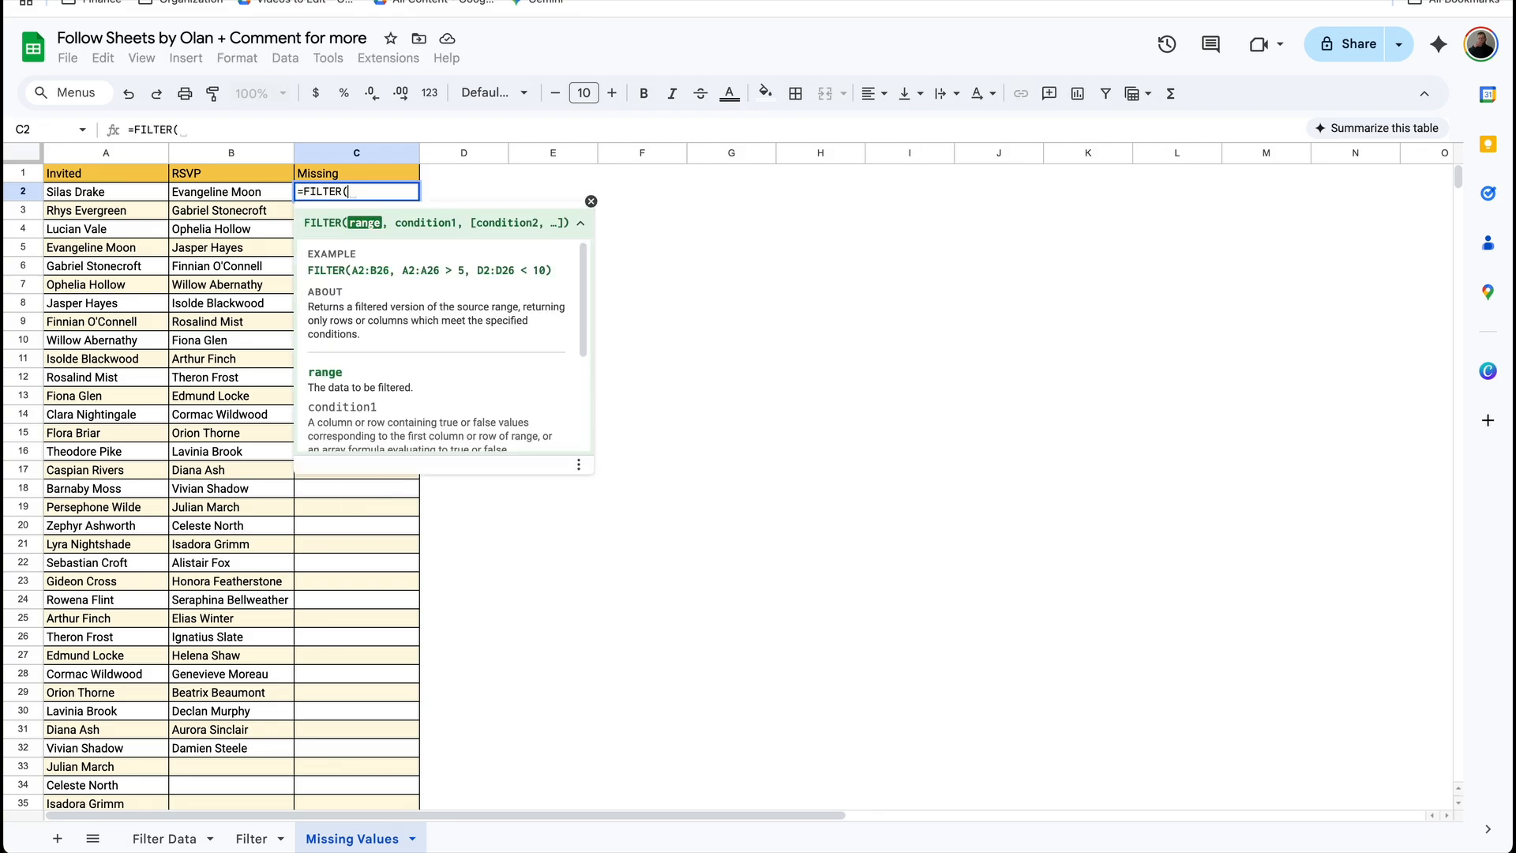
{"action": "left_click_drag", "start_coordinate": [123, 192], "coordinate": [122, 449]}
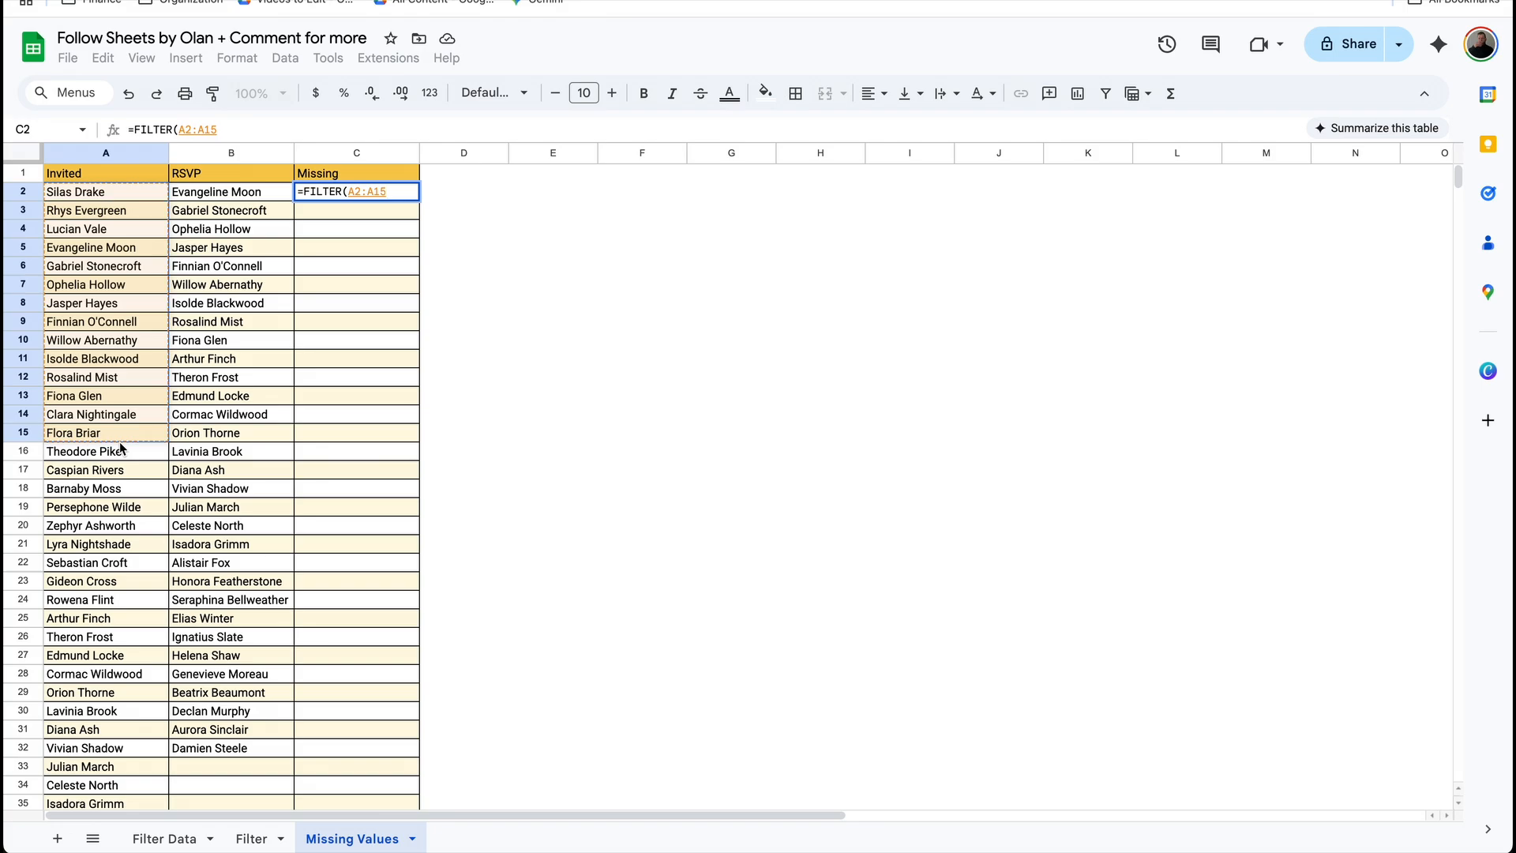
{"action": "key", "text": "BackSpace"}
{"action": "key", "text": "BackSpace"}
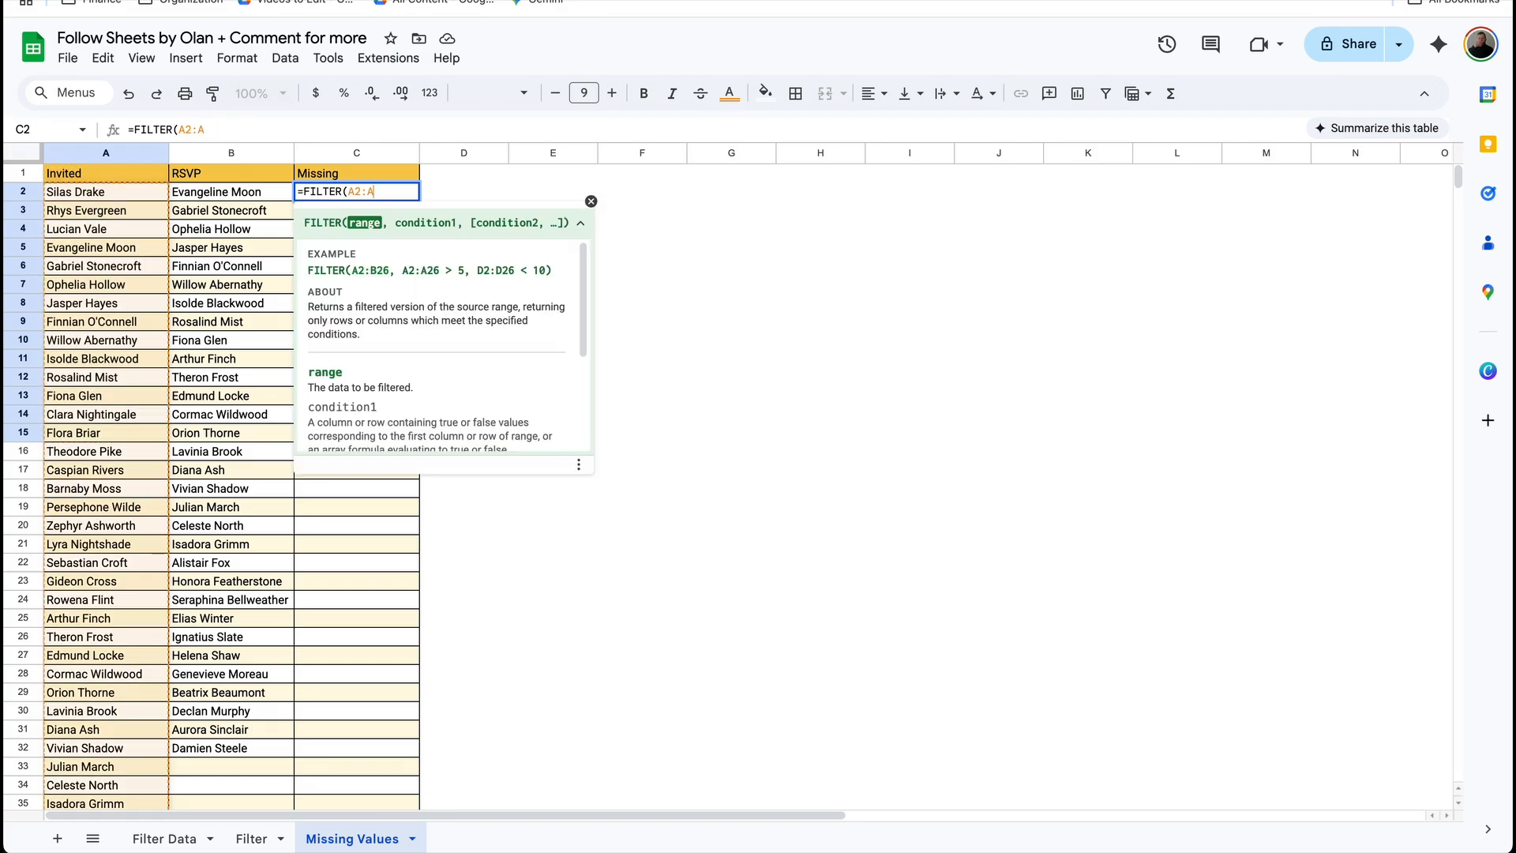
Complete the C2 formula with the condition NOT(COUNTIF(B2:B,A2:A)) to list invitees without an RSVP
{"action": "type", "text": ",NOT"}
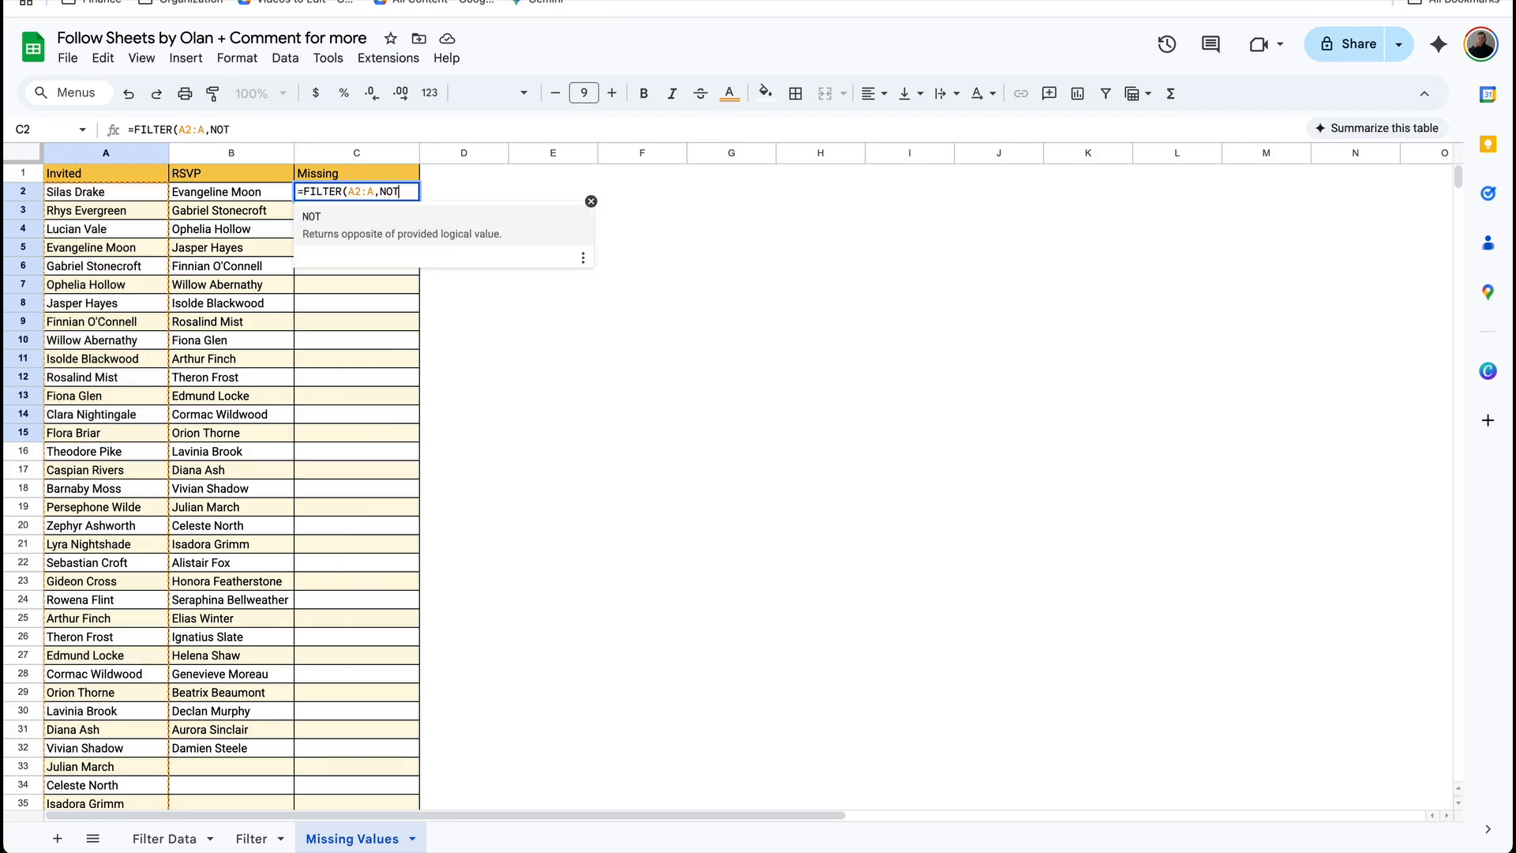
{"action": "type", "text": "(COUNT"}
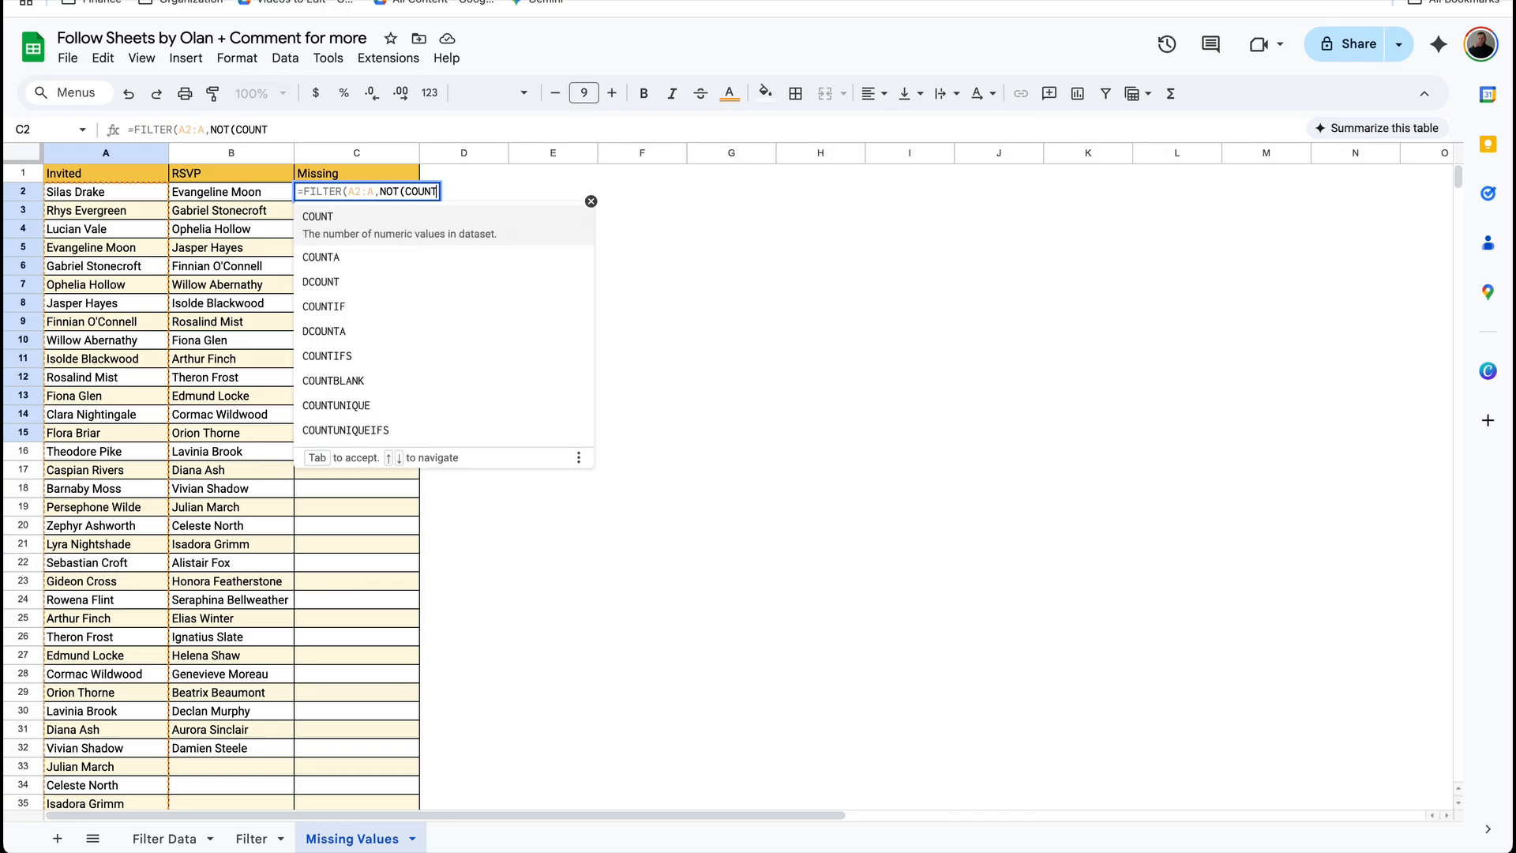
{"action": "type", "text": "IF(B2:B"}
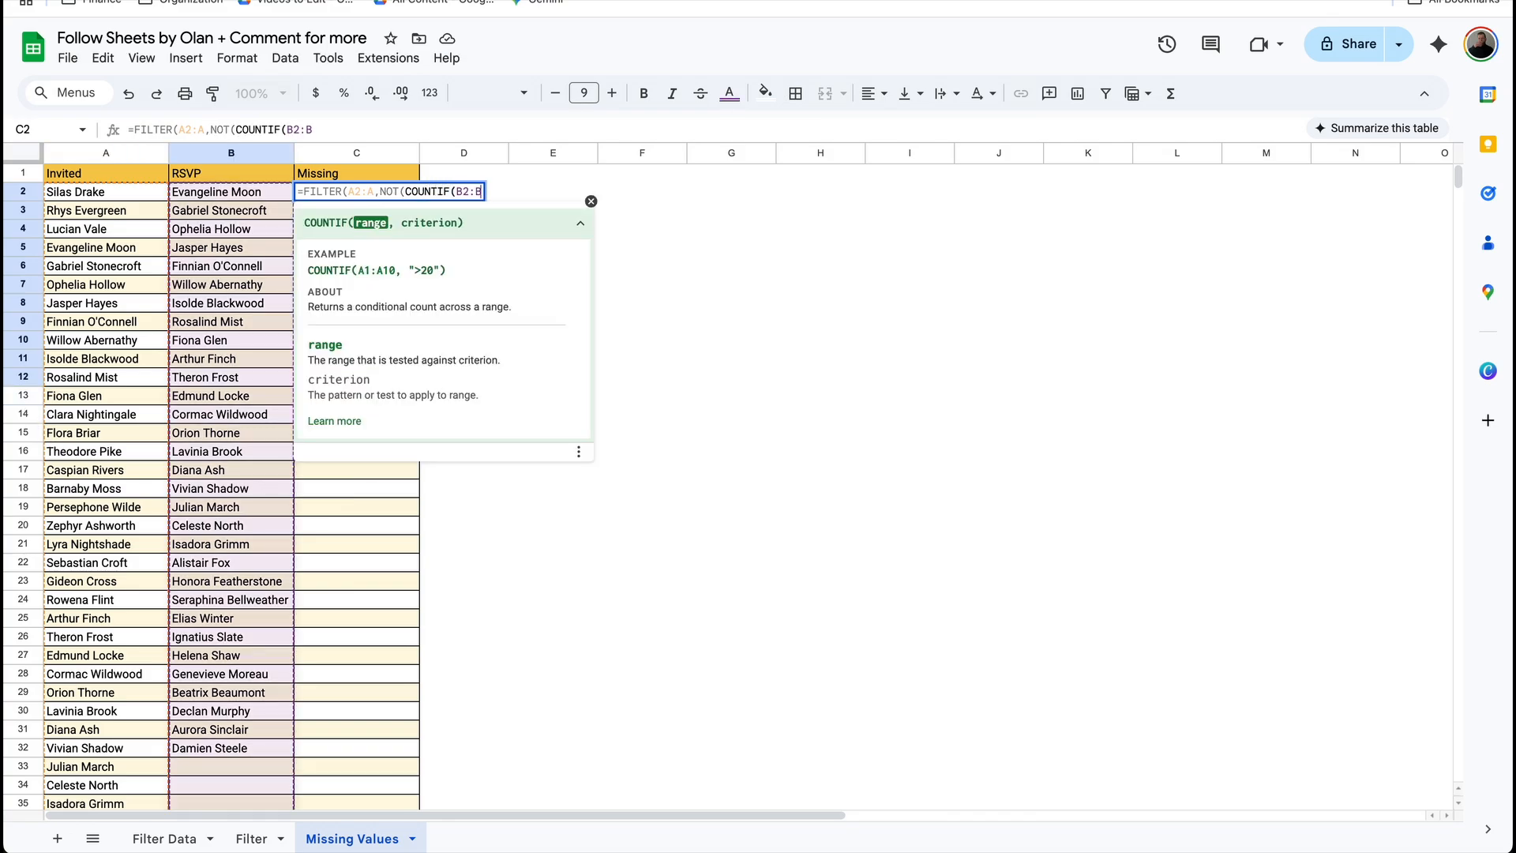
{"action": "type", "text": ","}
{"action": "left_click_drag", "start_coordinate": [99, 192], "coordinate": [122, 288]}
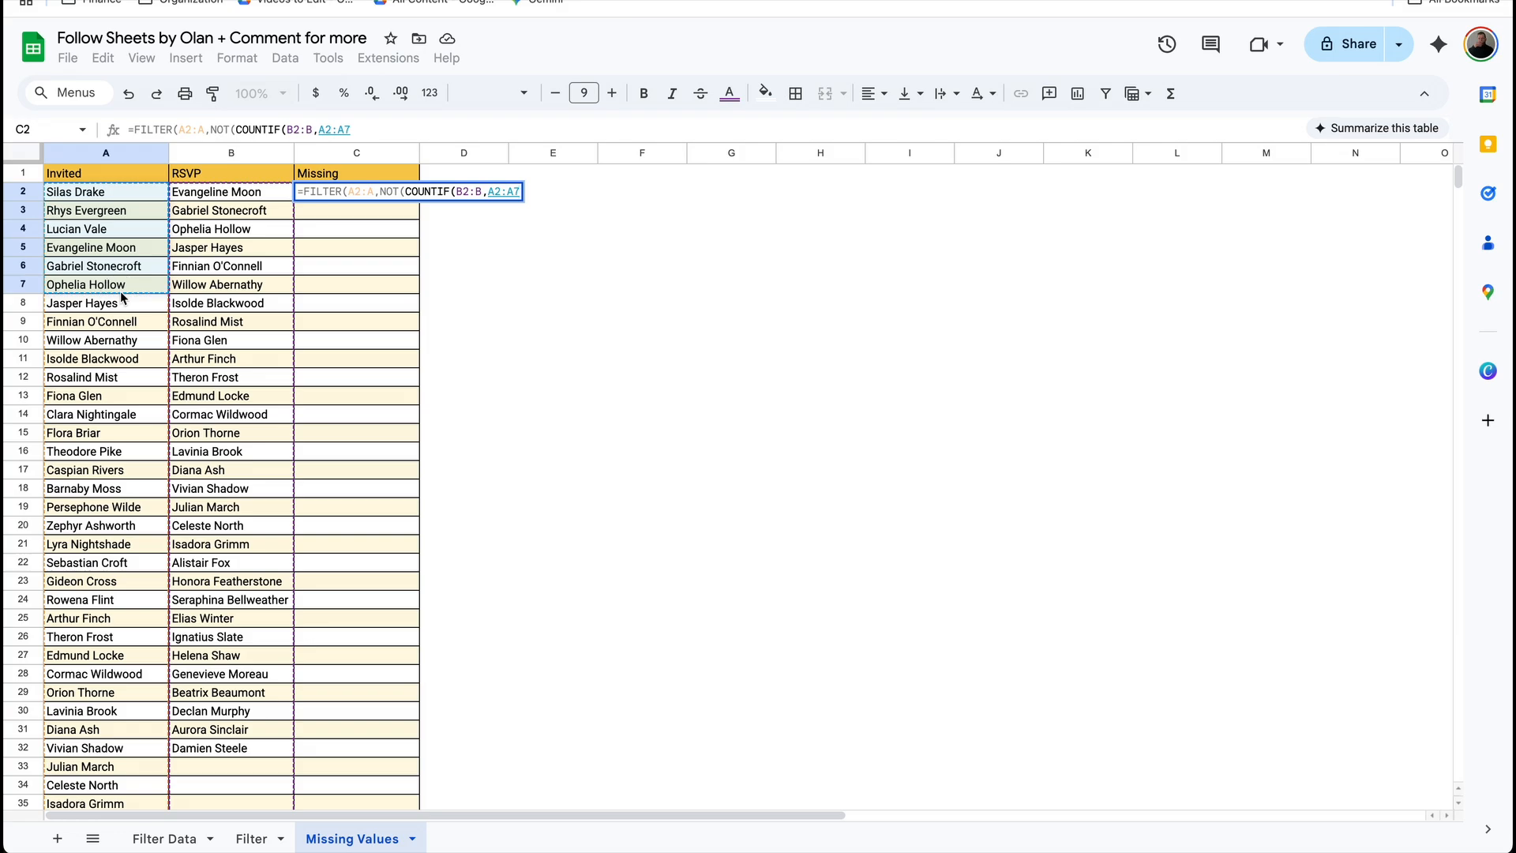
{"action": "key", "text": "BackSpace"}
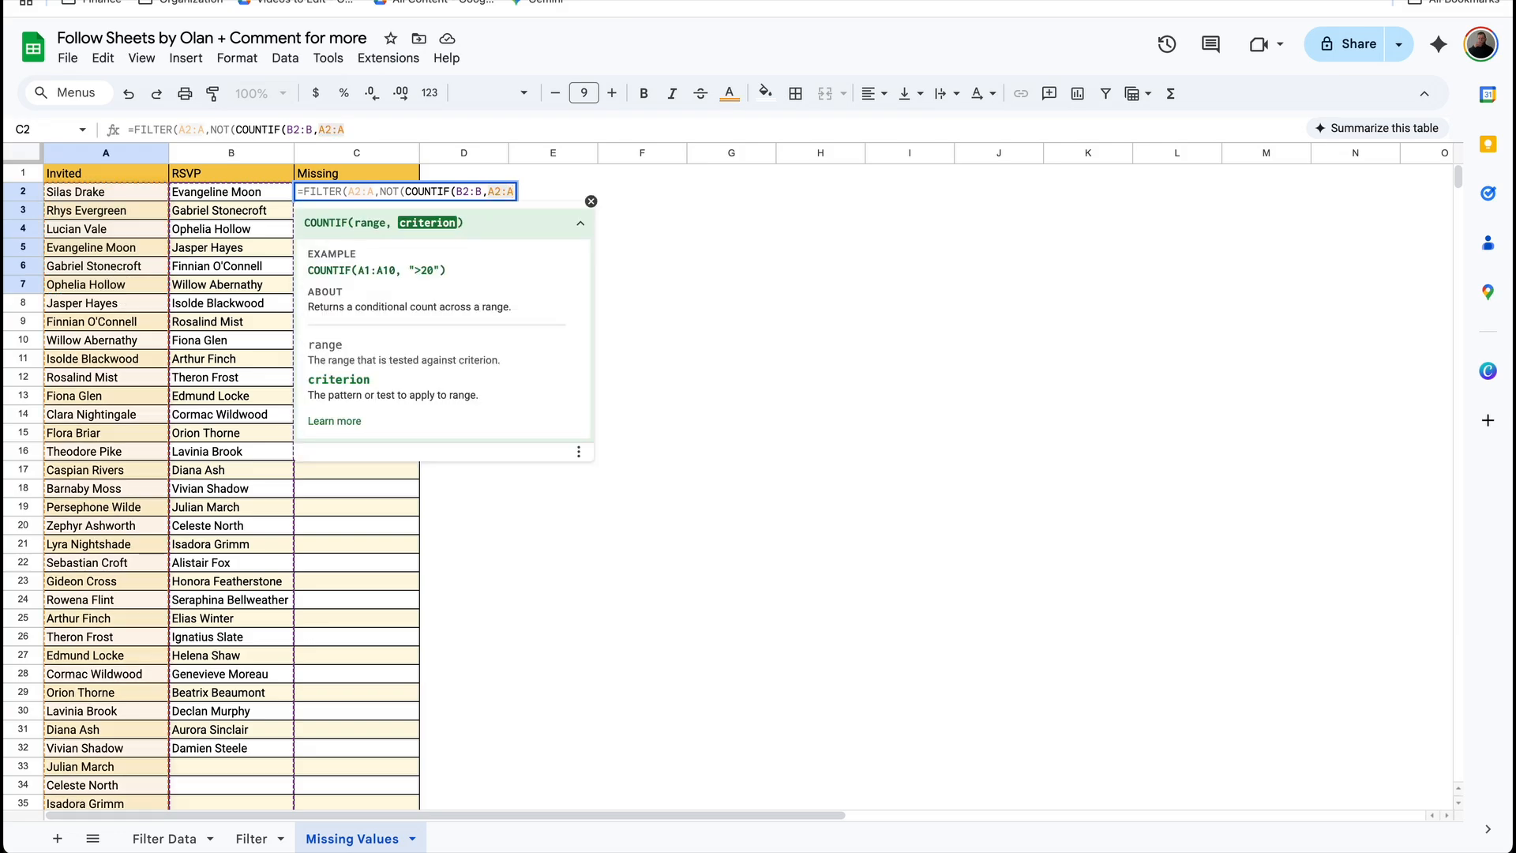
{"action": "type", "text": ")"}
{"action": "key", "text": "Return"}
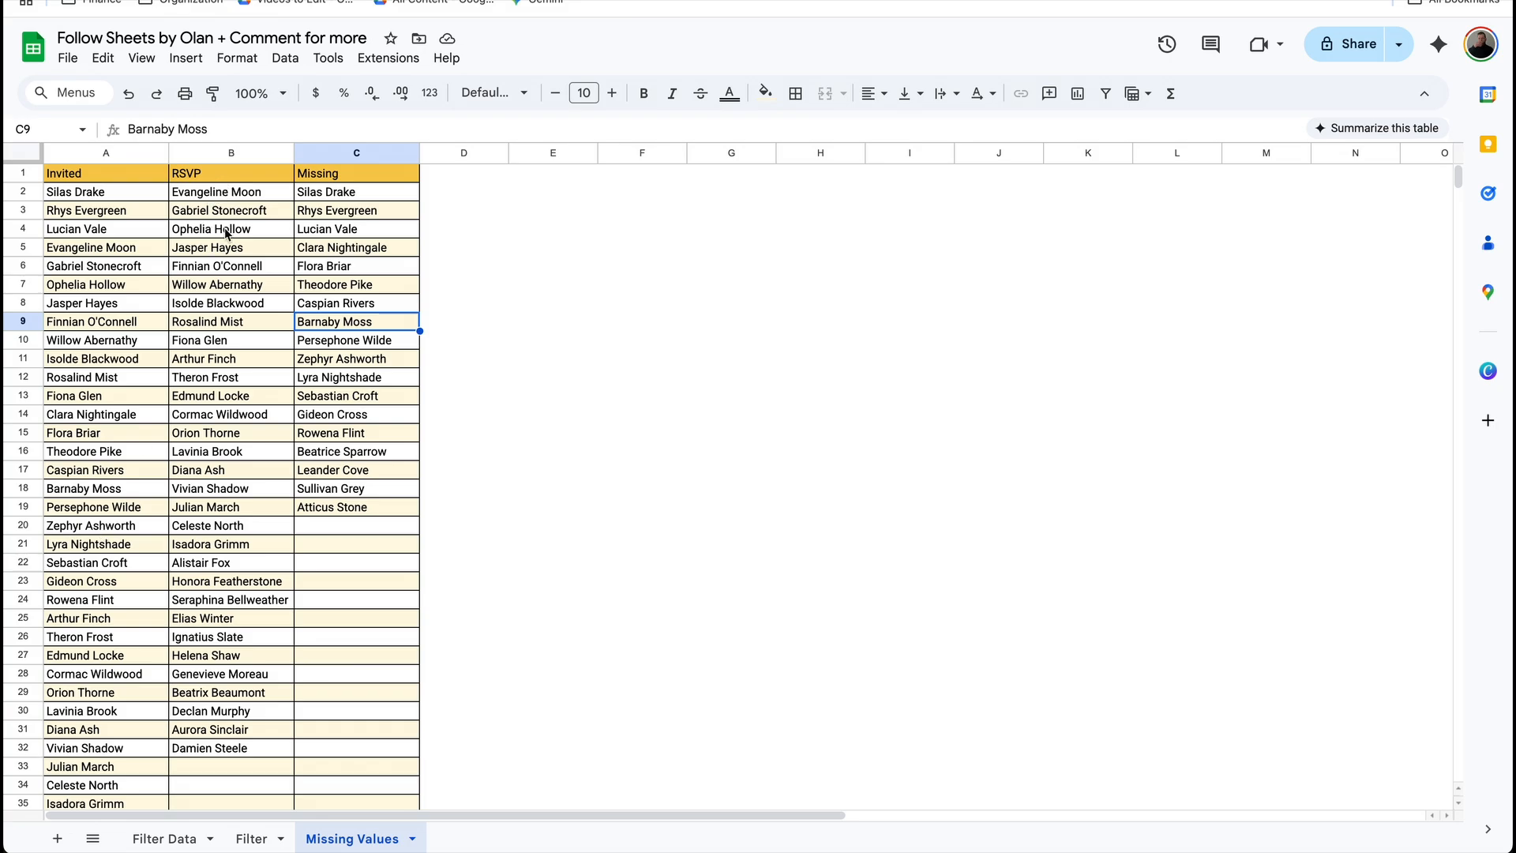
Copy the first invited name from A2 into the RSVP column at B33 and check the formula in C2
{"action": "left_click", "coordinate": [108, 194]}
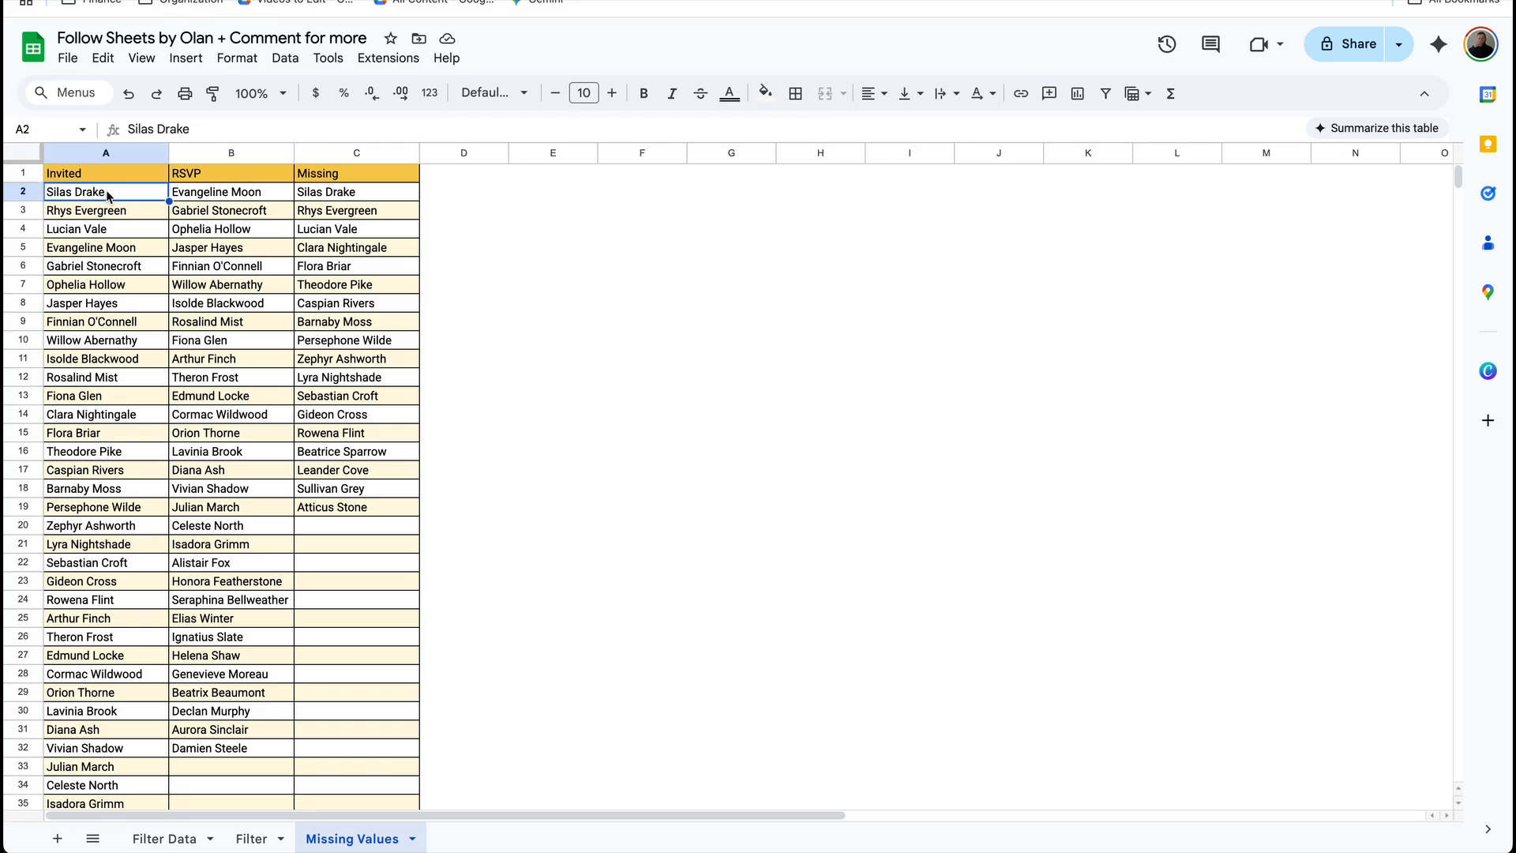
{"action": "key", "text": "ctrl+c"}
{"action": "left_click", "coordinate": [225, 770]}
{"action": "key", "text": "ctrl+v"}
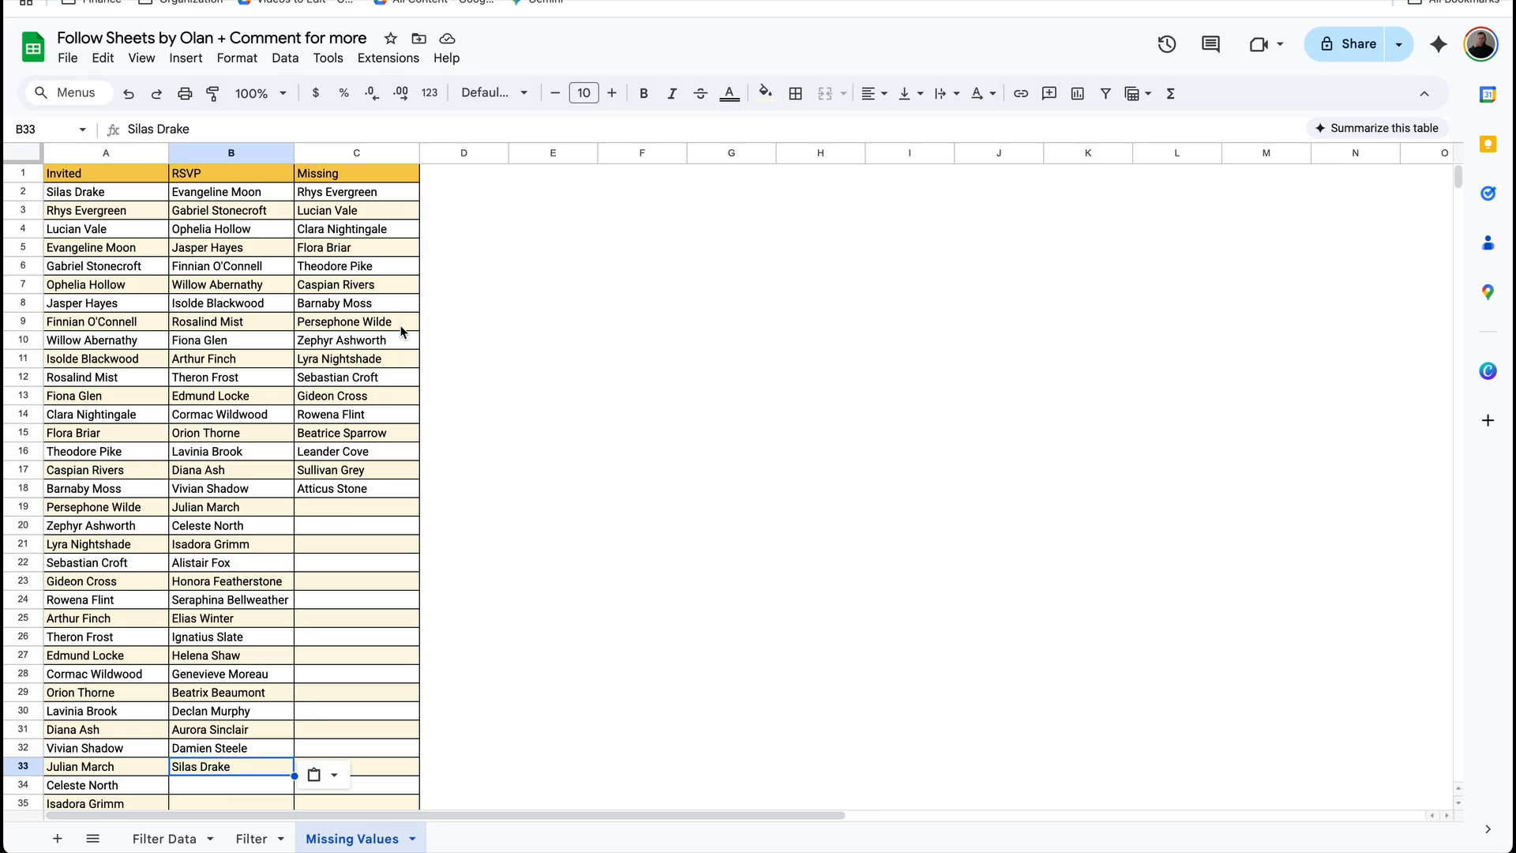
{"action": "left_click", "coordinate": [250, 773]}
{"action": "left_click", "coordinate": [335, 193]}
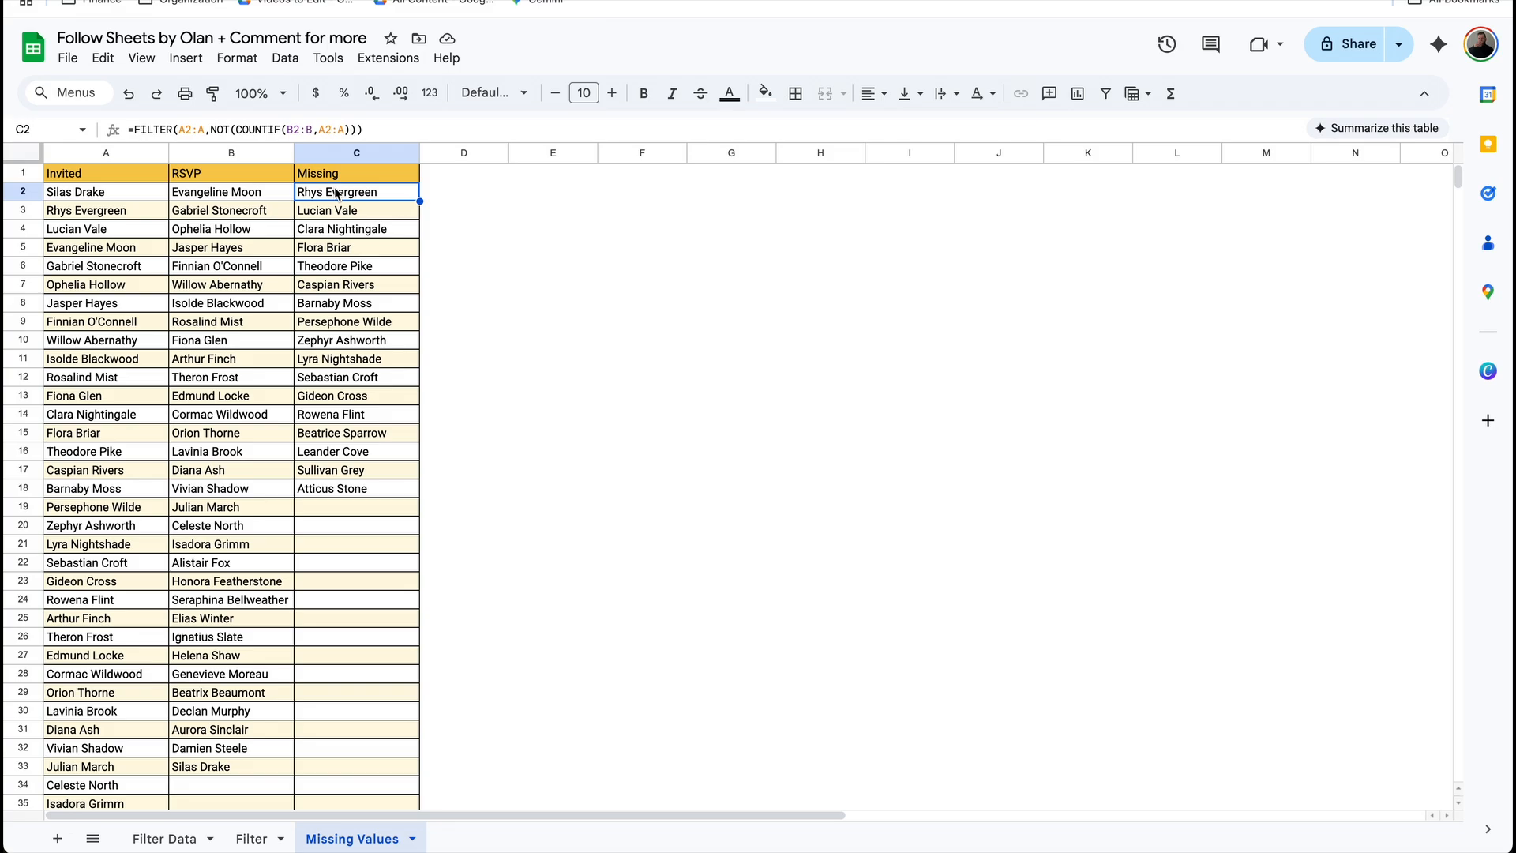
Enter =countif($B$2:$B$35,A2) in D2 to count the first invitee's name in the RSVP column
{"action": "left_click", "coordinate": [468, 194]}
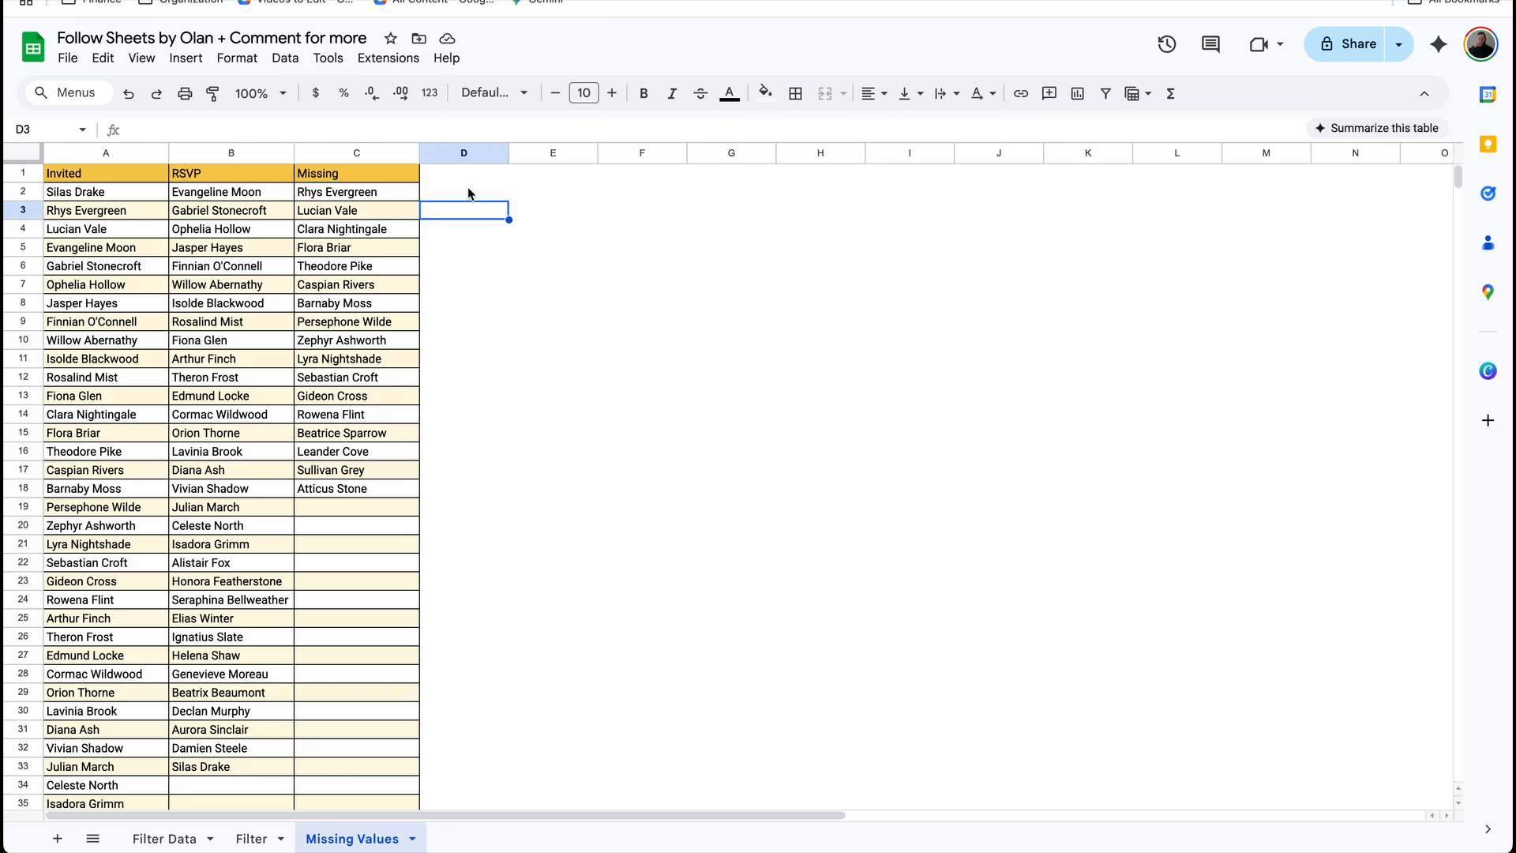
{"action": "type", "text": "=c"}
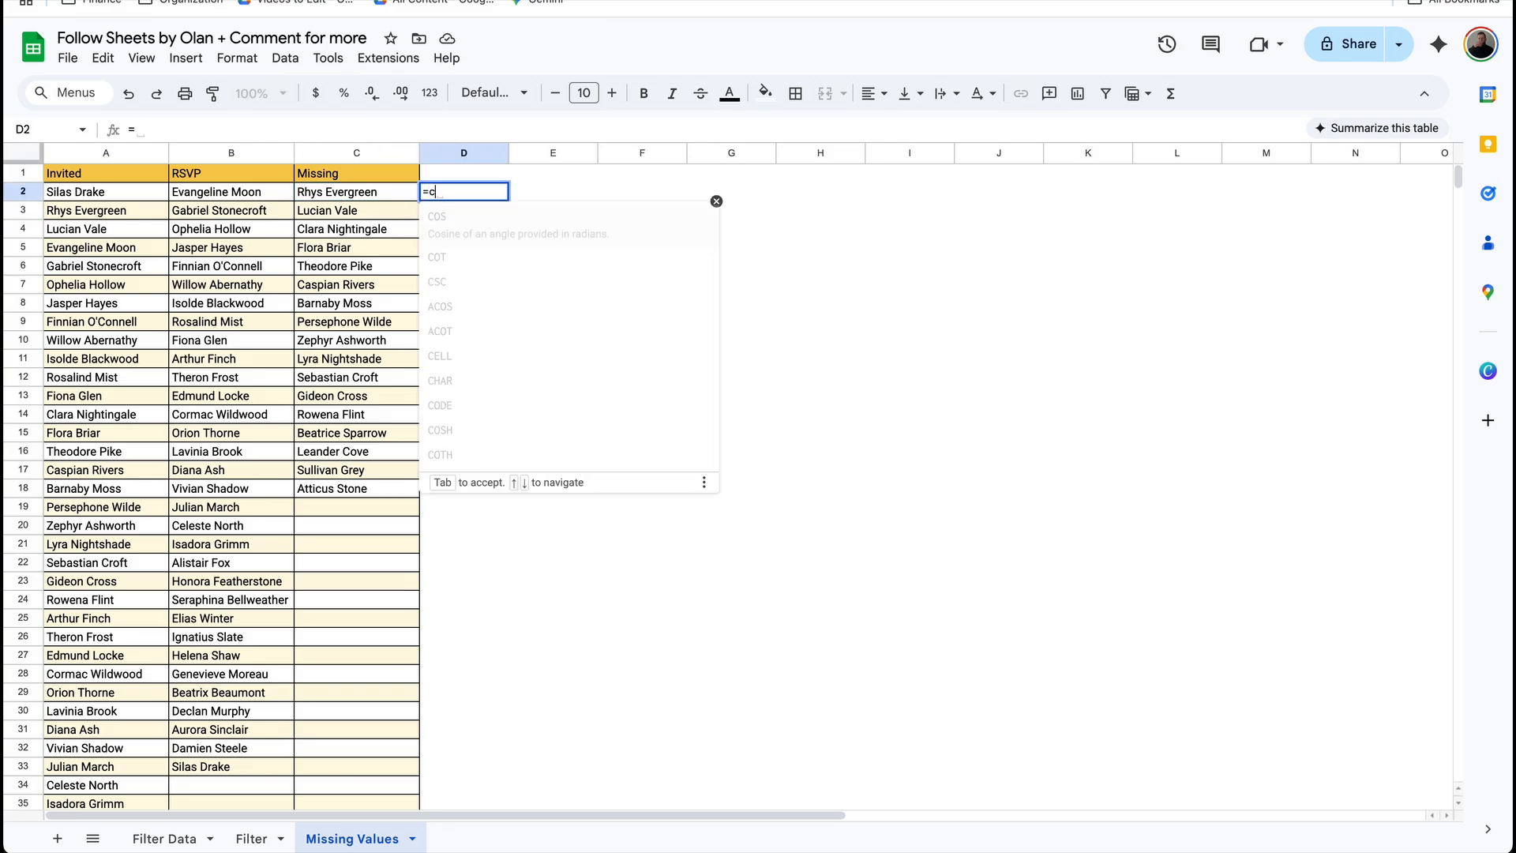
{"action": "type", "text": "ountif("}
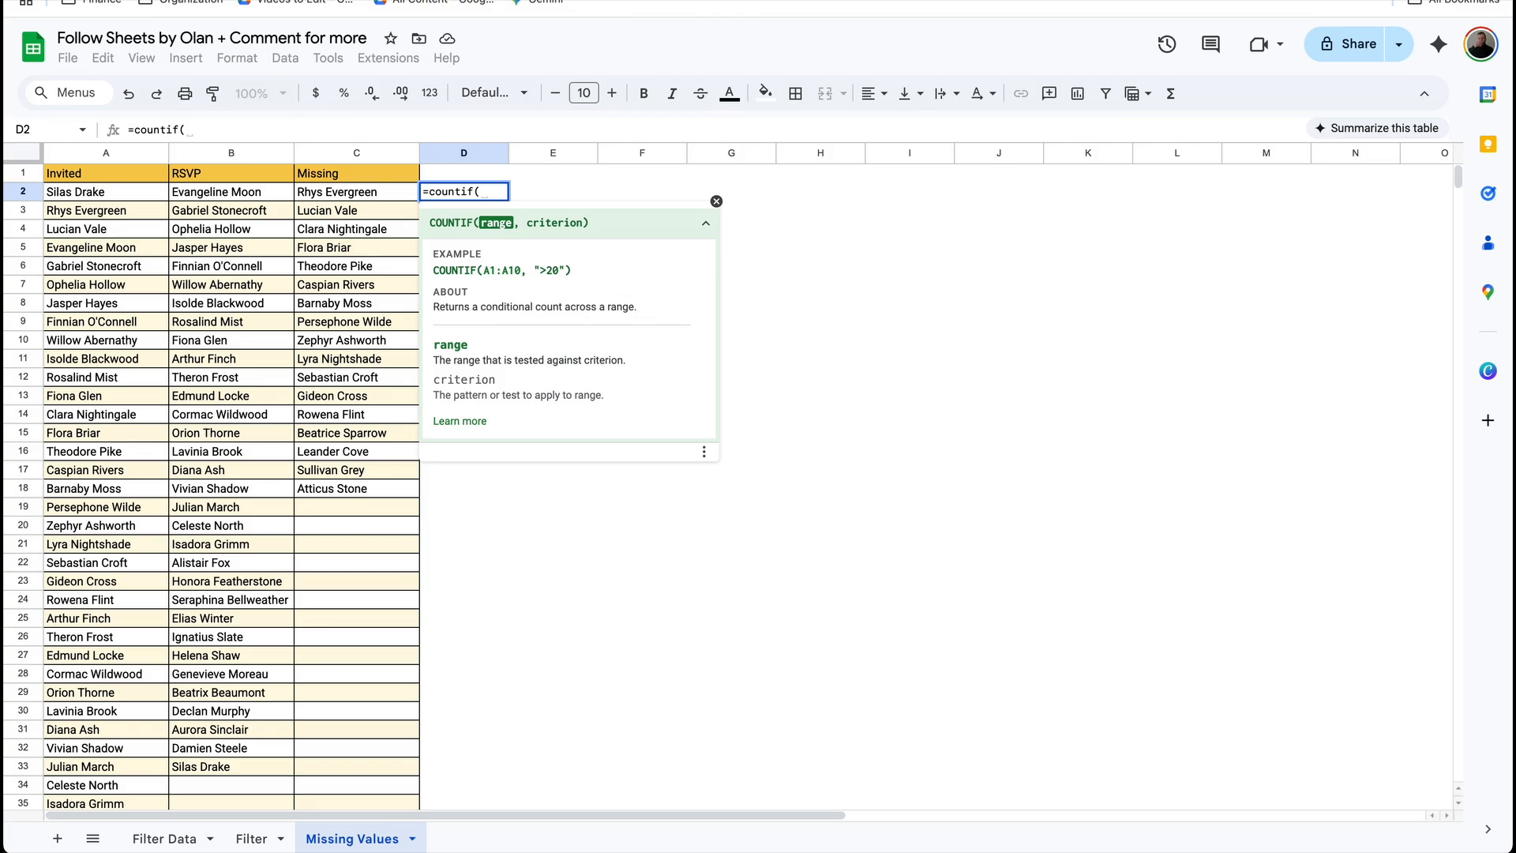
{"action": "left_click_drag", "start_coordinate": [259, 196], "coordinate": [222, 802]}
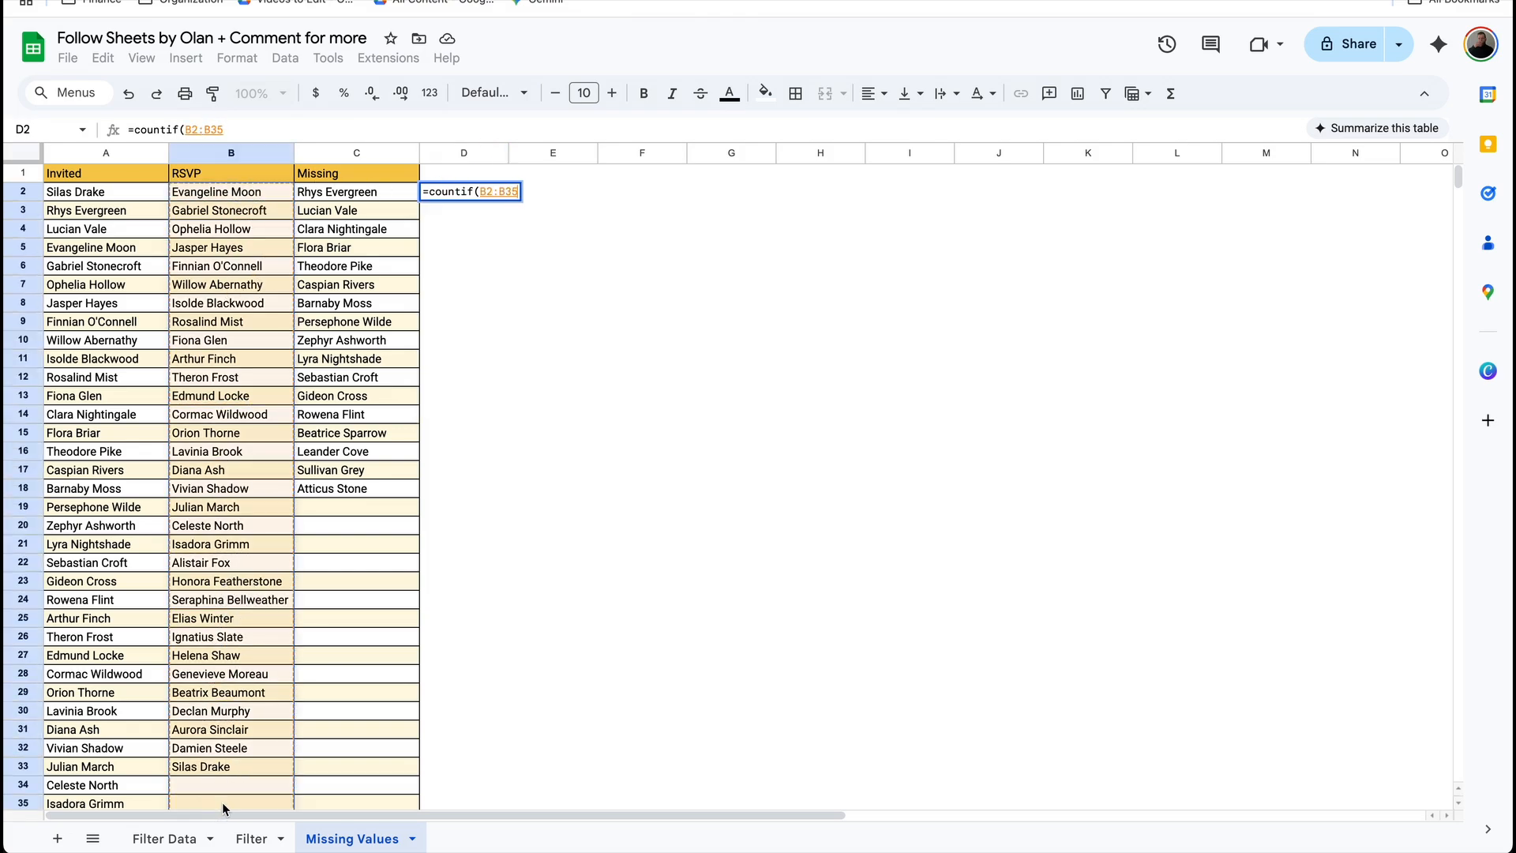
{"action": "key", "text": "F4"}
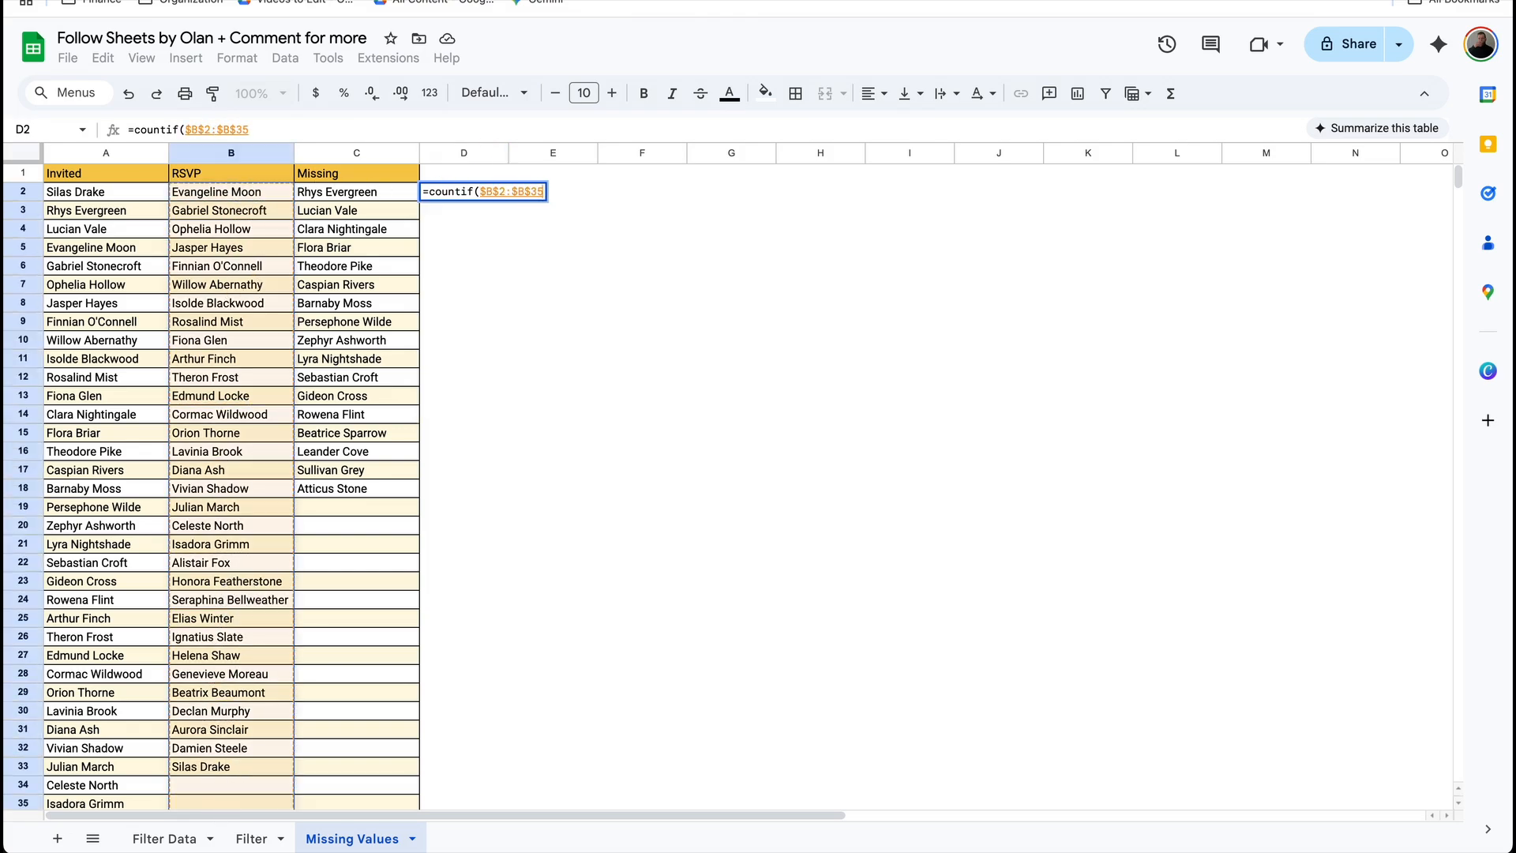
{"action": "type", "text": ","}
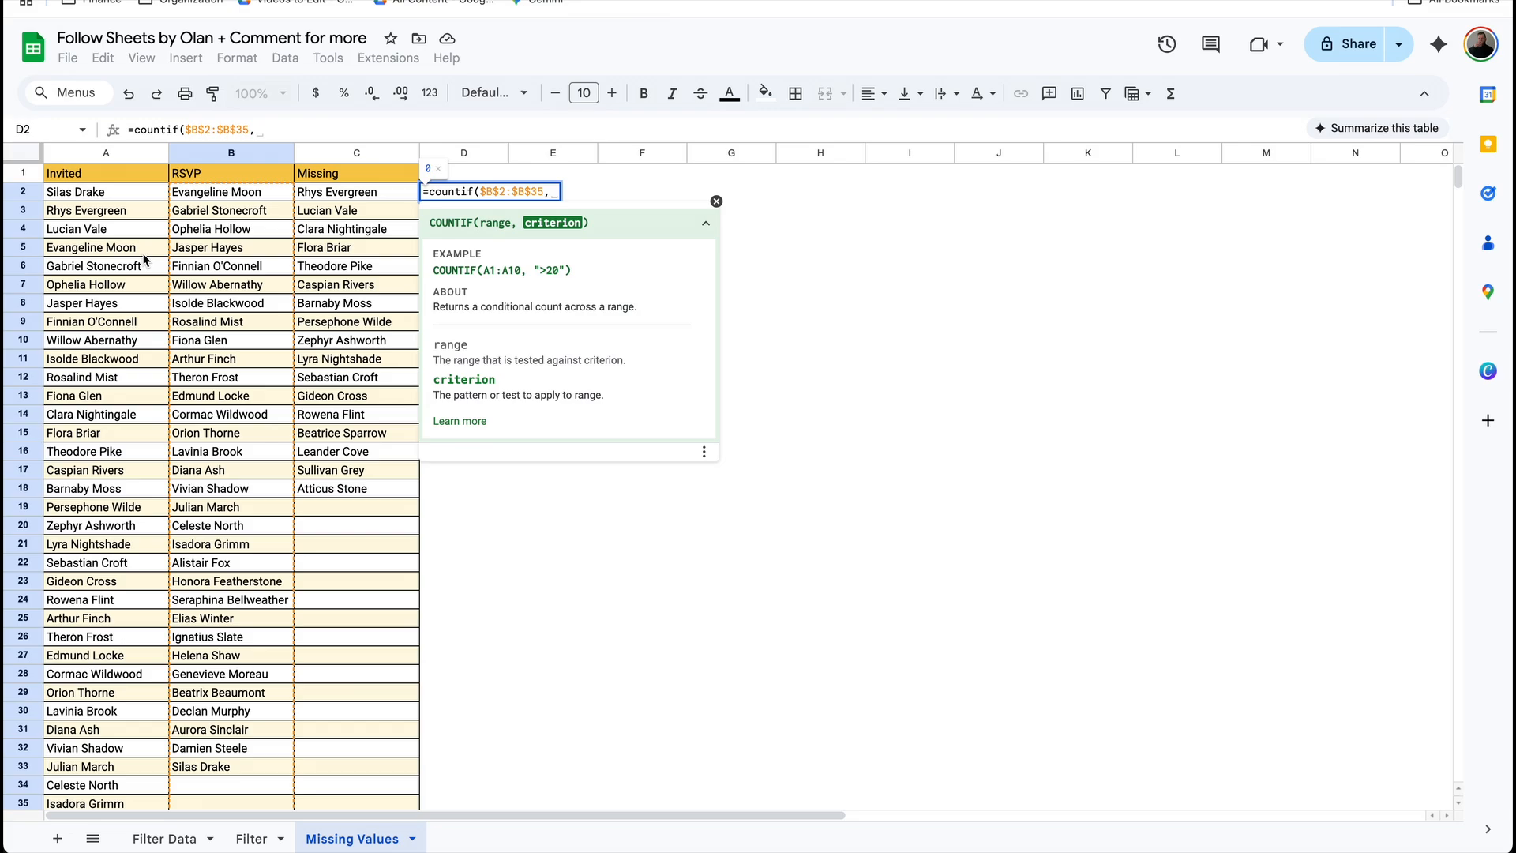
{"action": "left_click", "coordinate": [119, 191]}
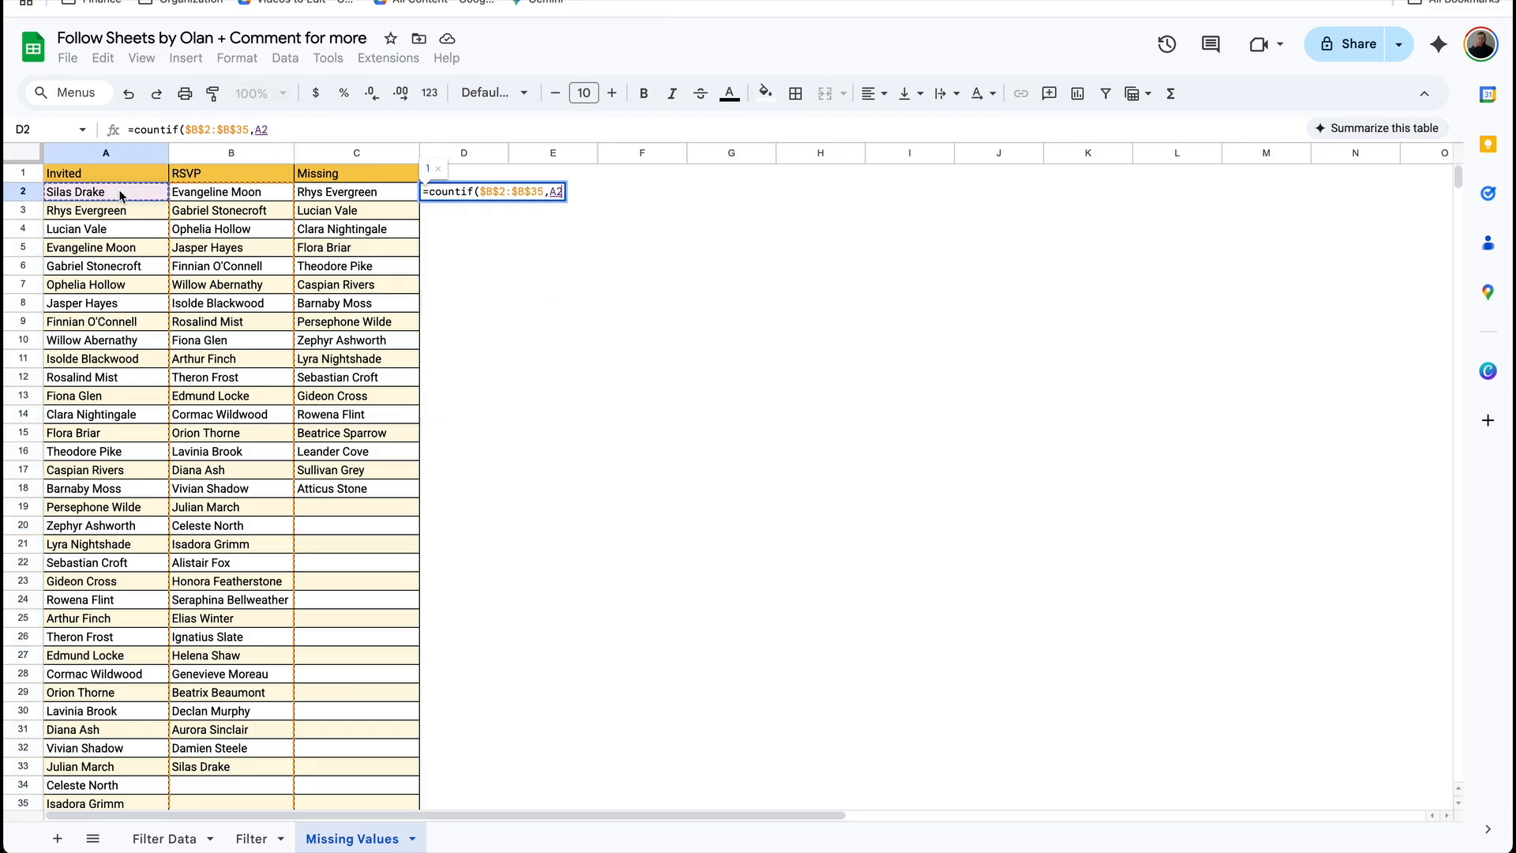
{"action": "key", "text": "Return"}
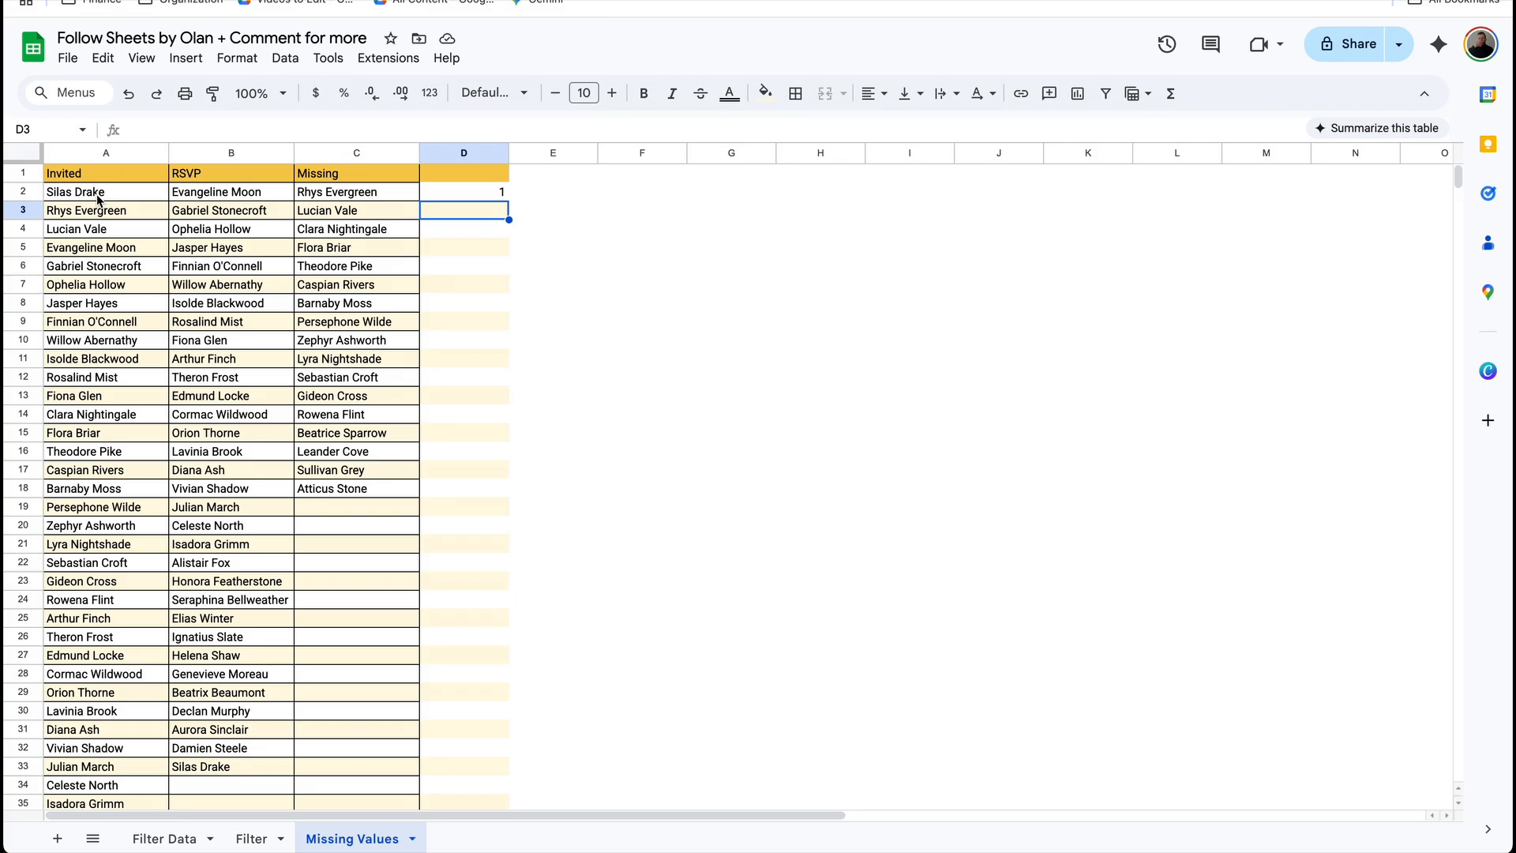
{"action": "left_click", "coordinate": [498, 192]}
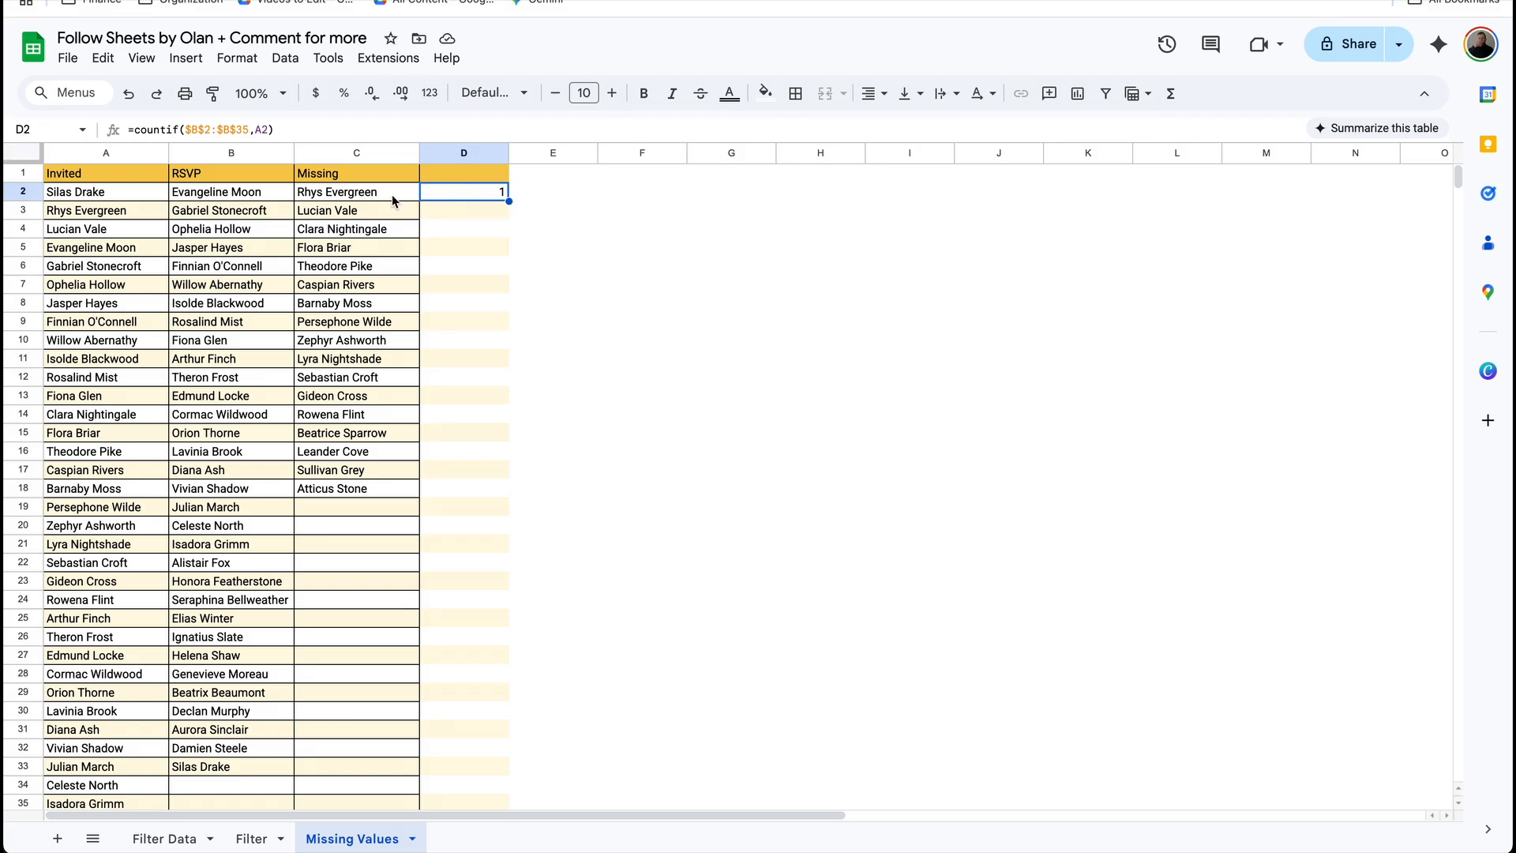
Clear the RSVP name in B33 to test the formulas, and undo the deletion
{"action": "left_click", "coordinate": [210, 767]}
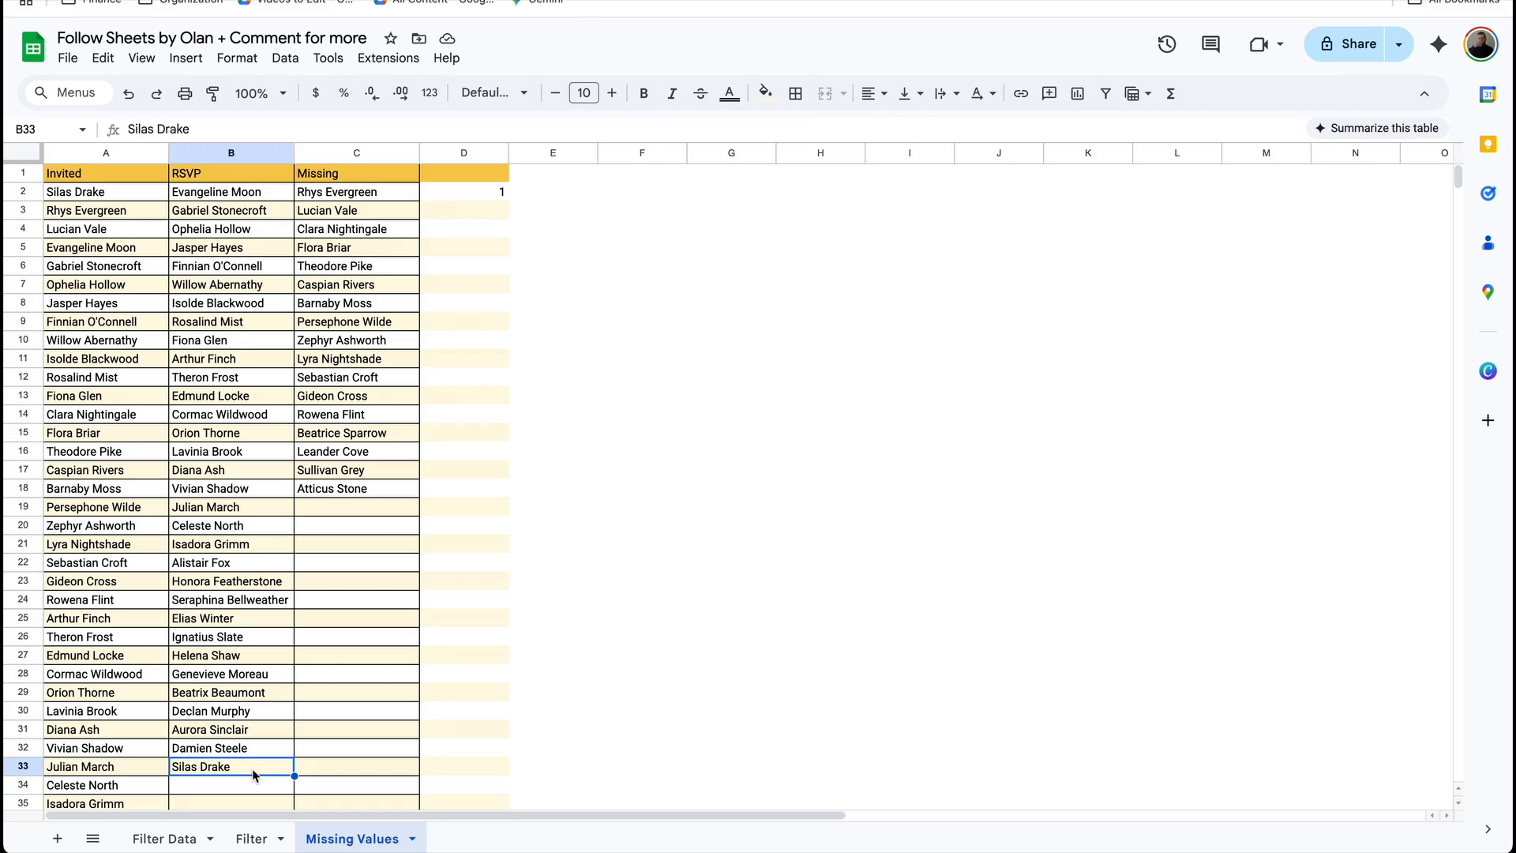
{"action": "key", "text": "Delete"}
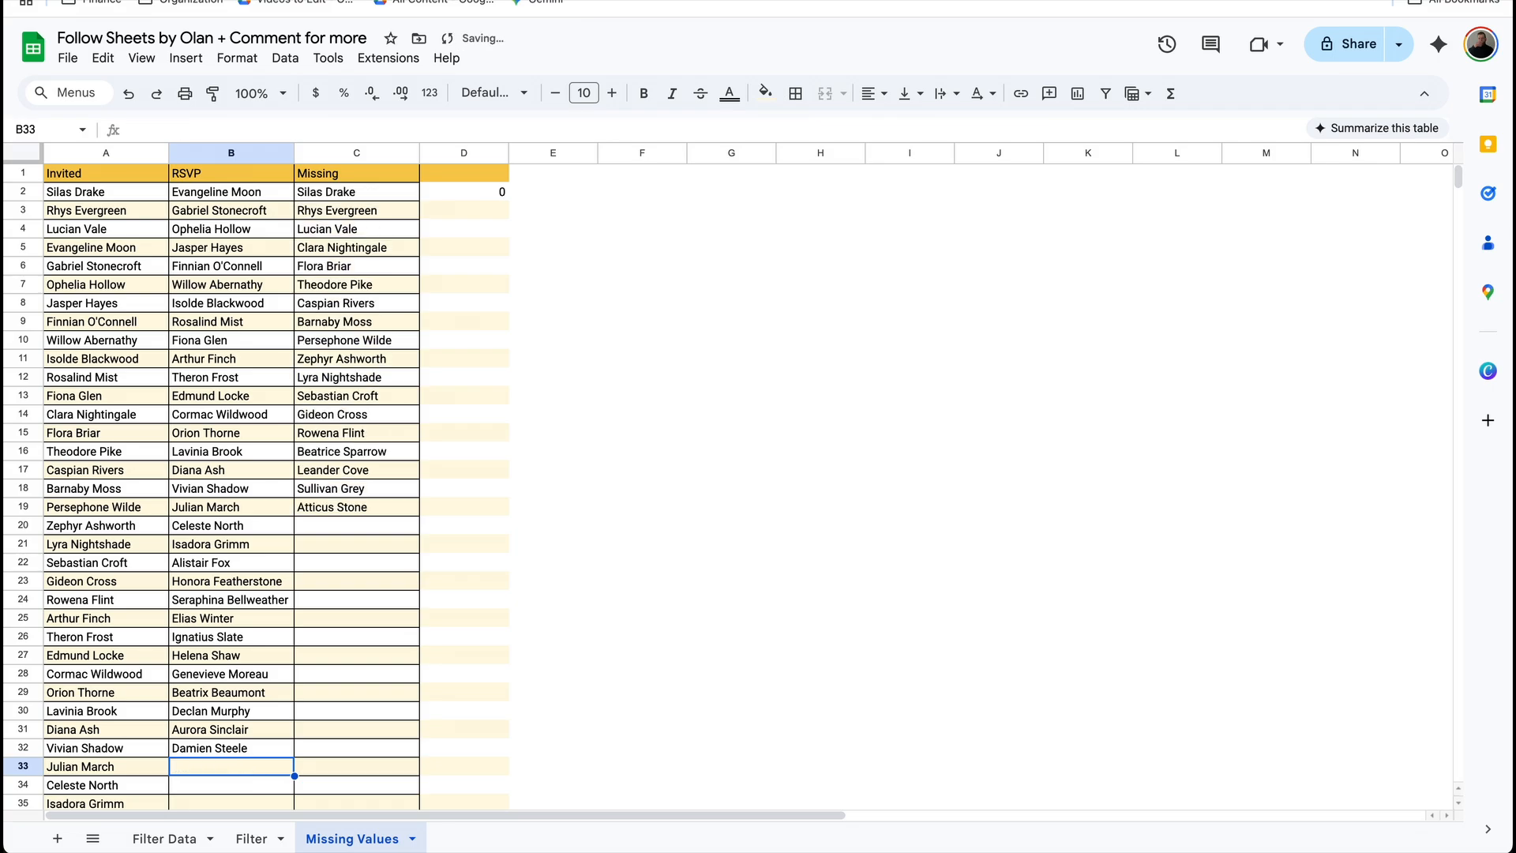
{"action": "key", "text": "ctrl+z"}
Fill the COUNTIF formula from D2 down to D23 and check the counts in D2 and D3
{"action": "left_click", "coordinate": [474, 192]}
{"action": "left_click_drag", "start_coordinate": [508, 201], "coordinate": [490, 585]}
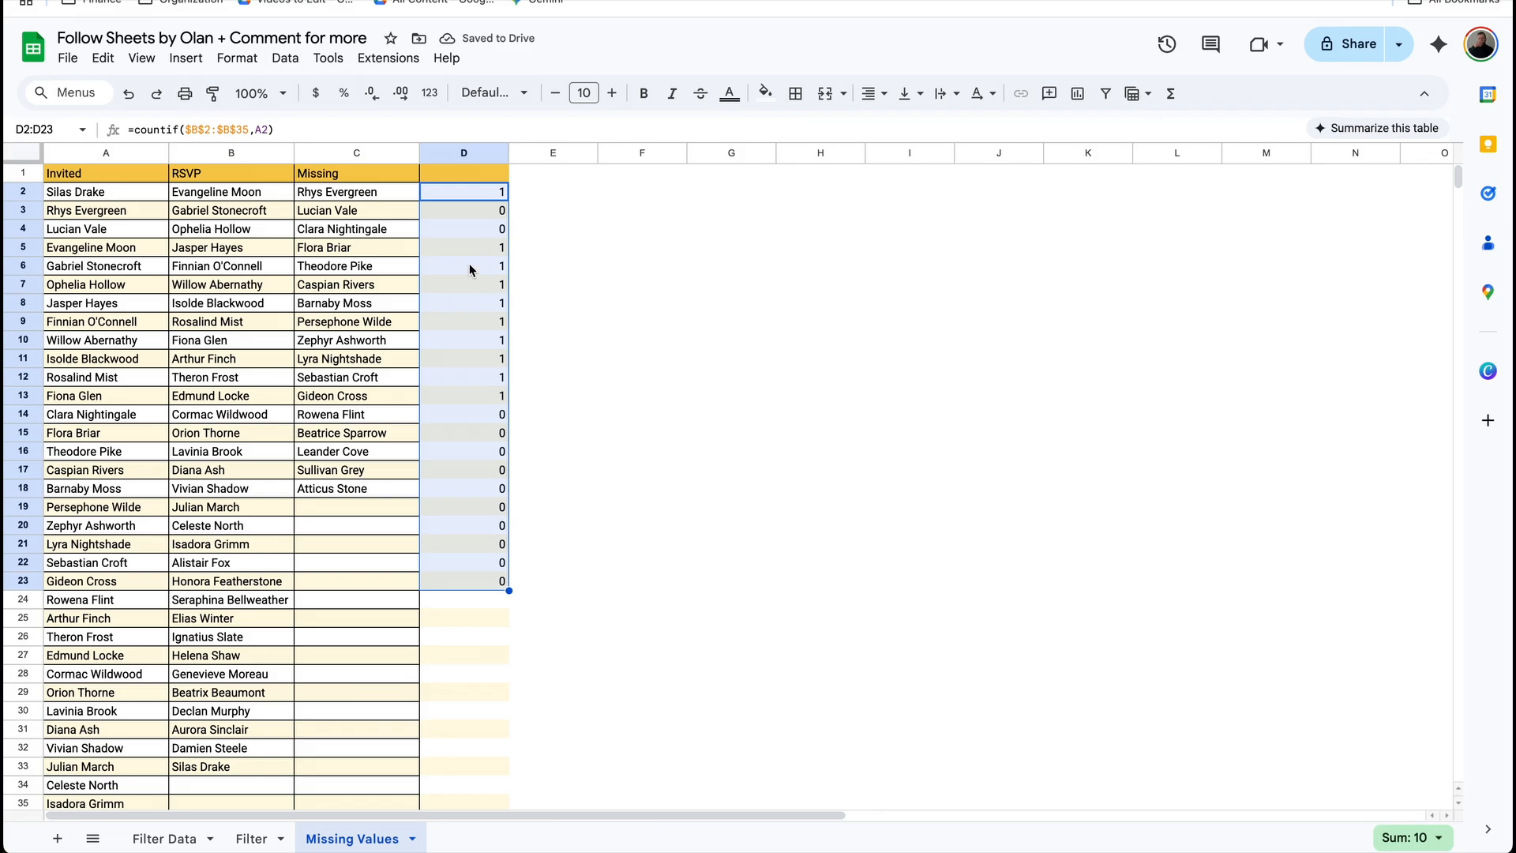
{"action": "left_click", "coordinate": [485, 197]}
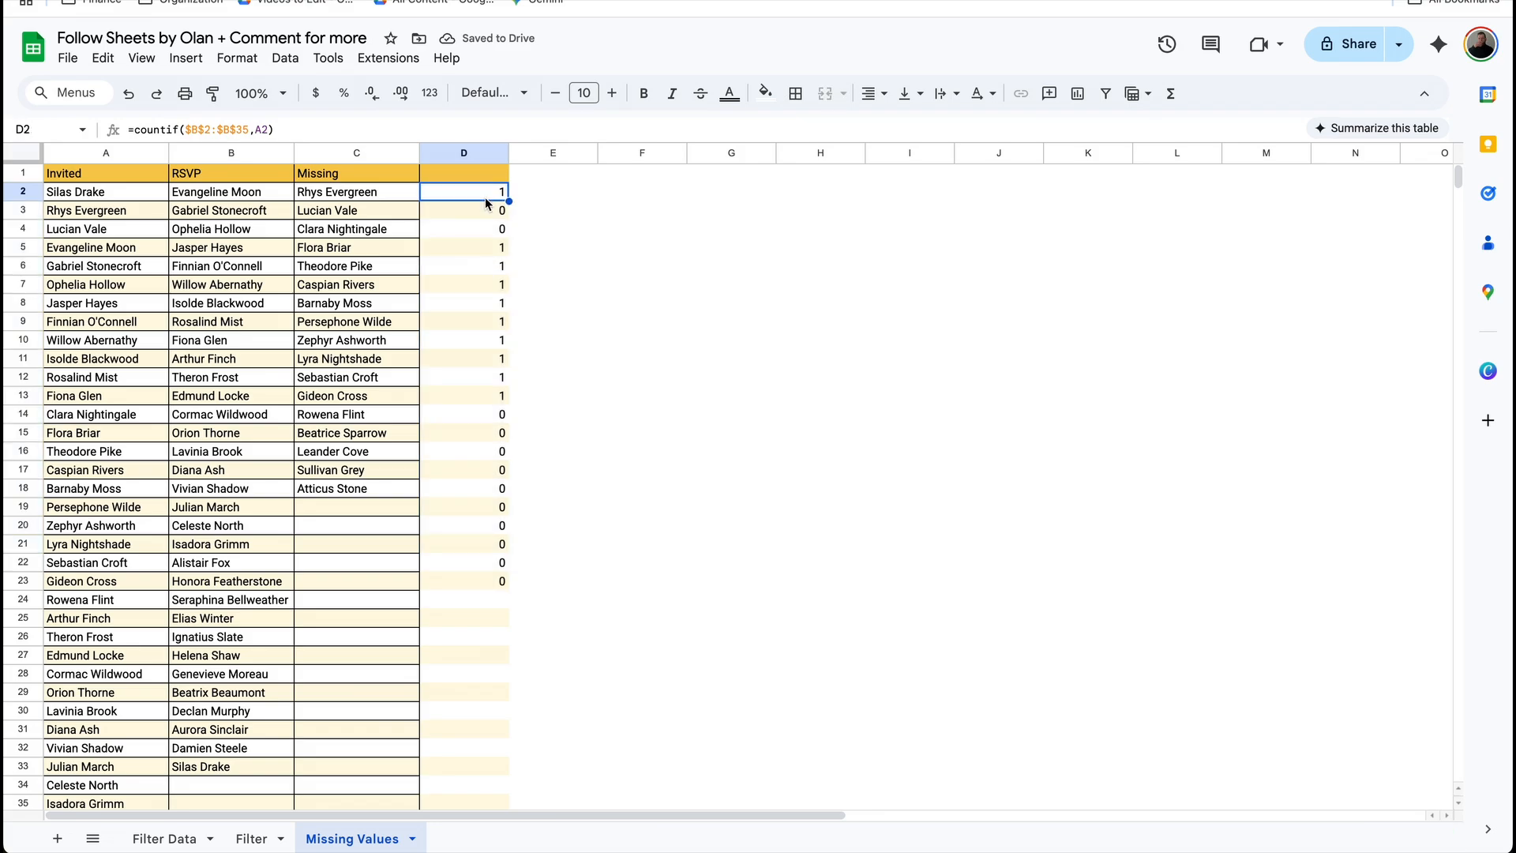
{"action": "left_click", "coordinate": [485, 216]}
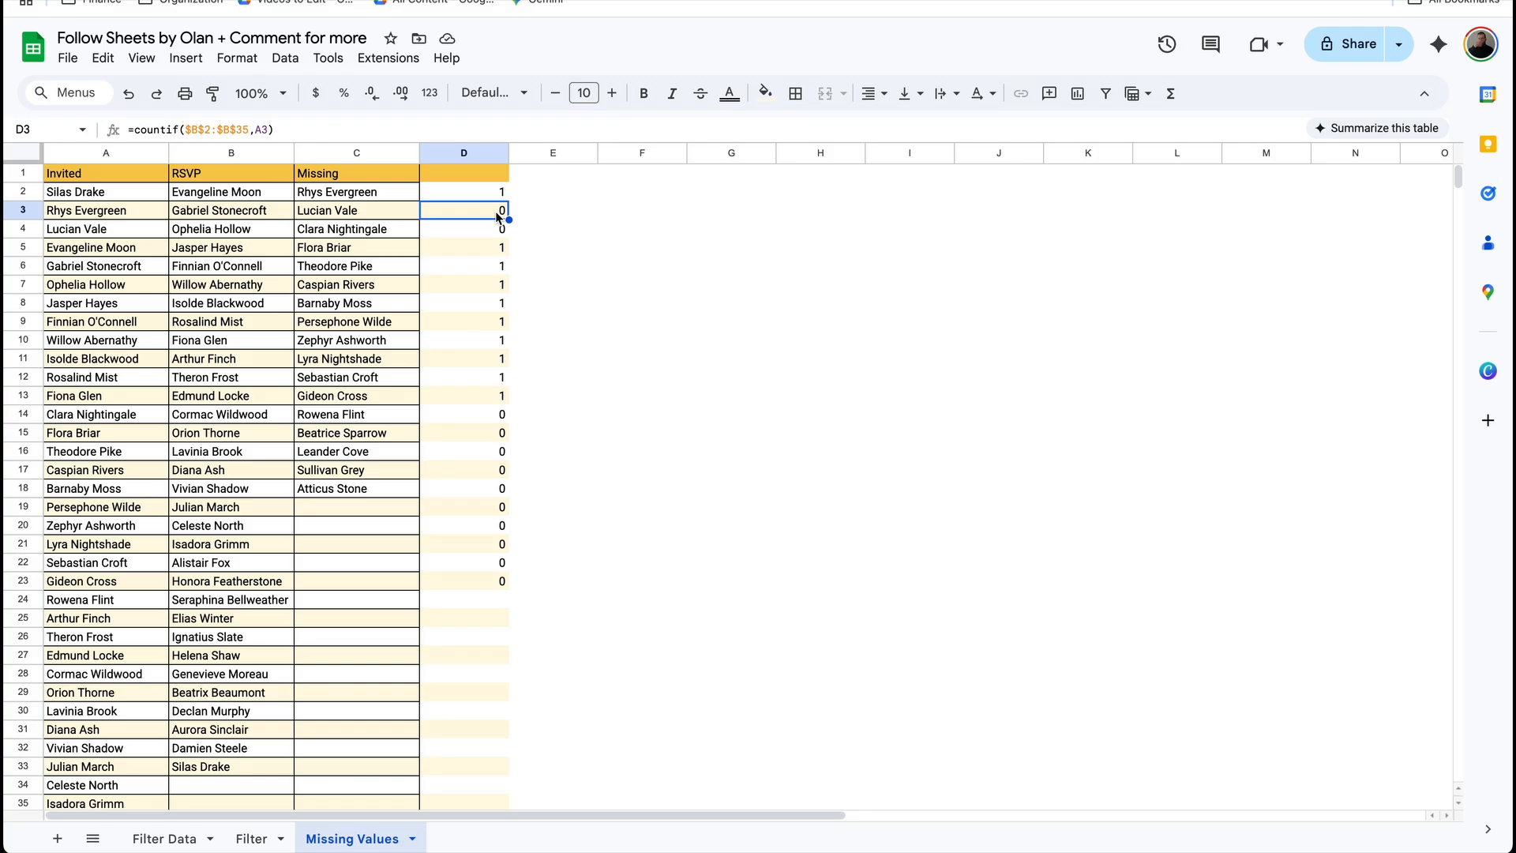
Change the D2 formula to =NOT(countif($B$2:$B$35,A2)), fill it down to D23, and compare it with the FILTER formula in C2
{"action": "left_click", "coordinate": [489, 193]}
{"action": "left_click", "coordinate": [133, 129]}
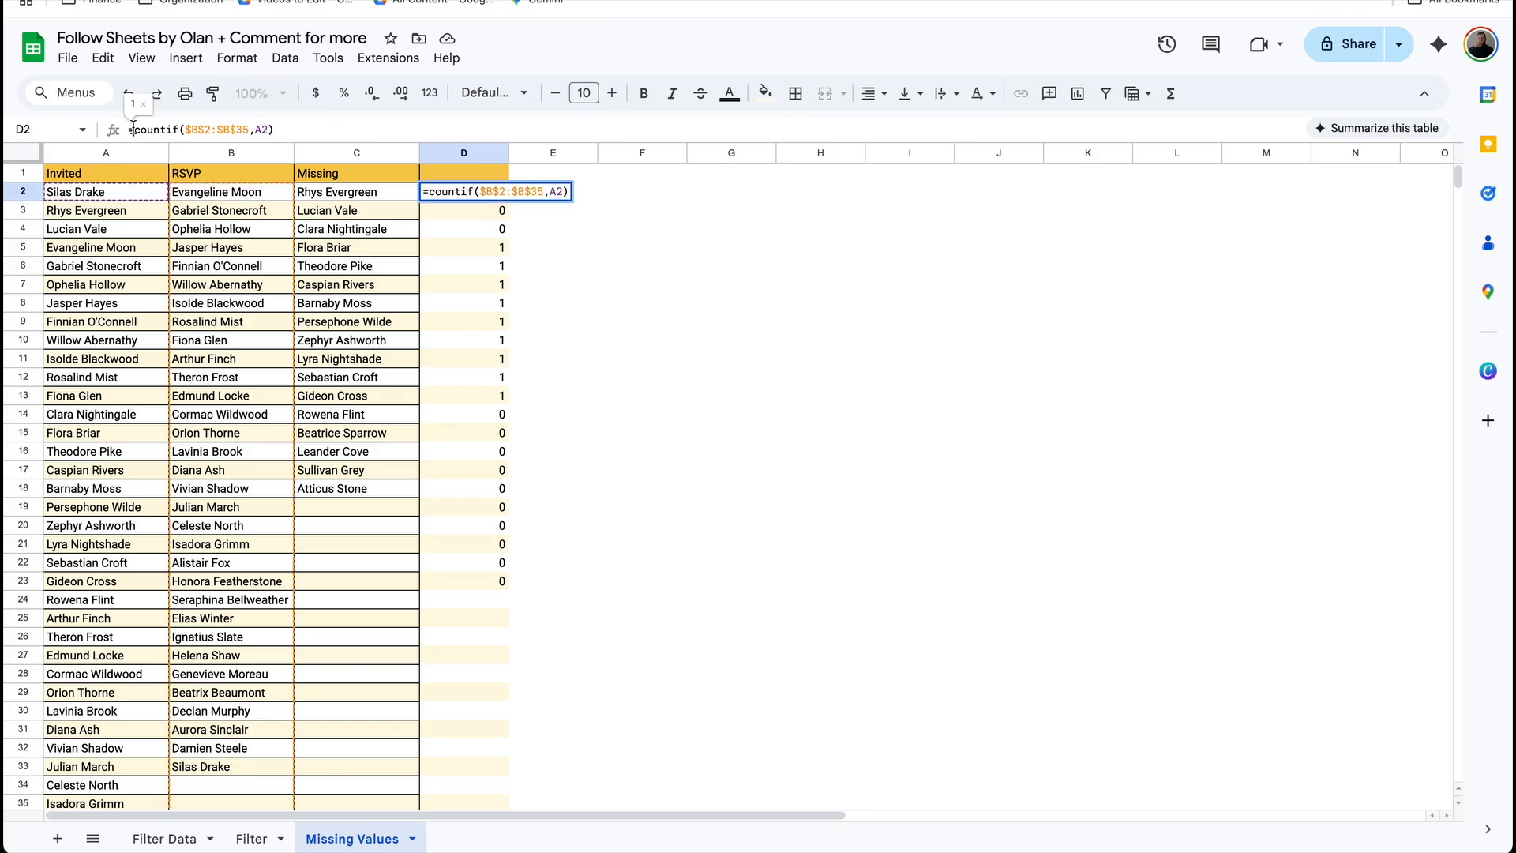
{"action": "type", "text": "NOT("}
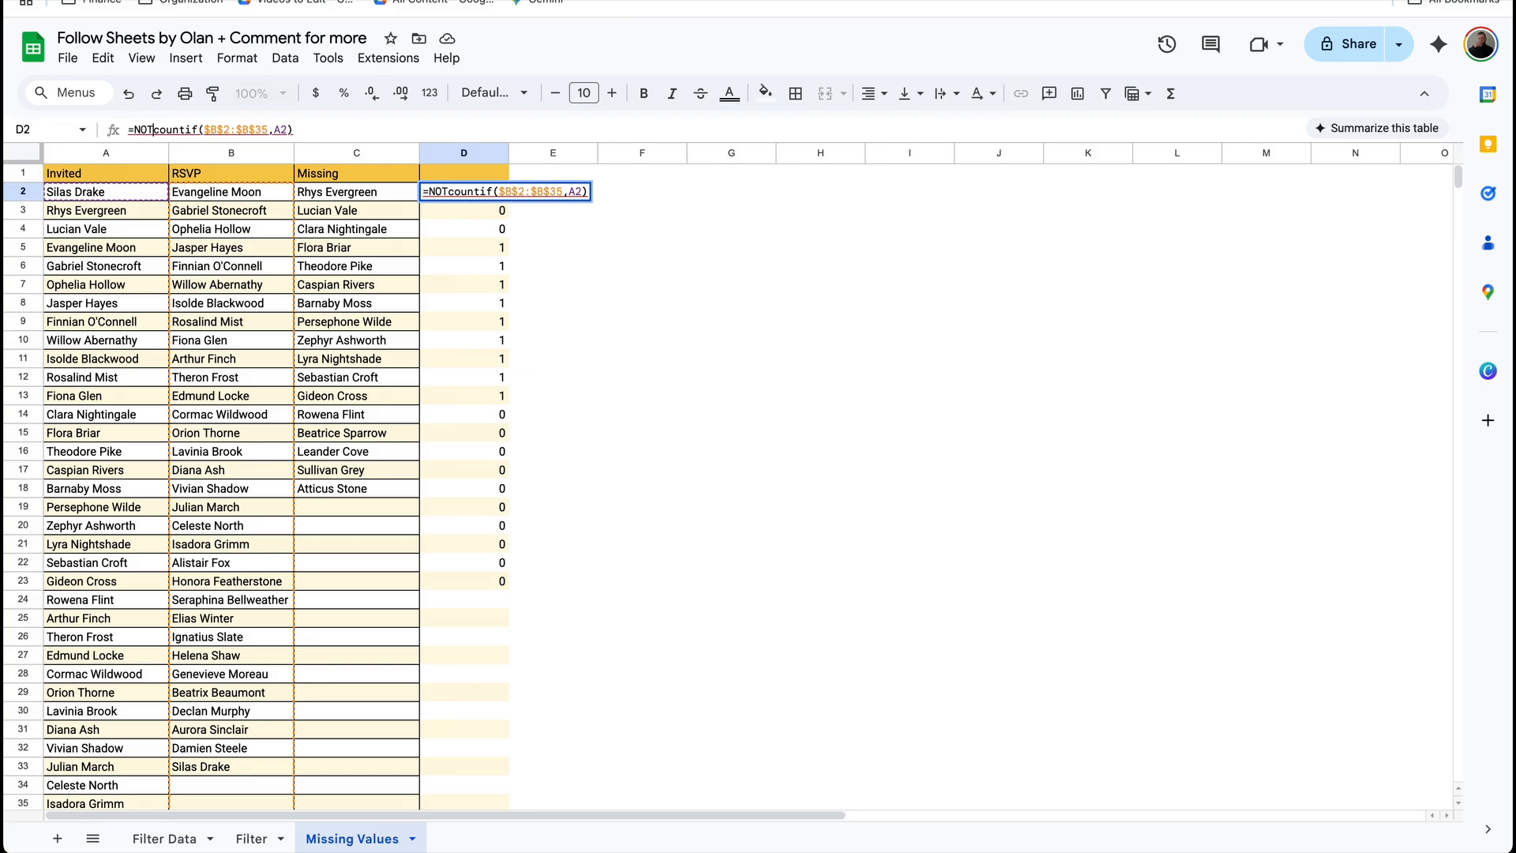
{"action": "type", "text": ")"}
{"action": "key", "text": "Return"}
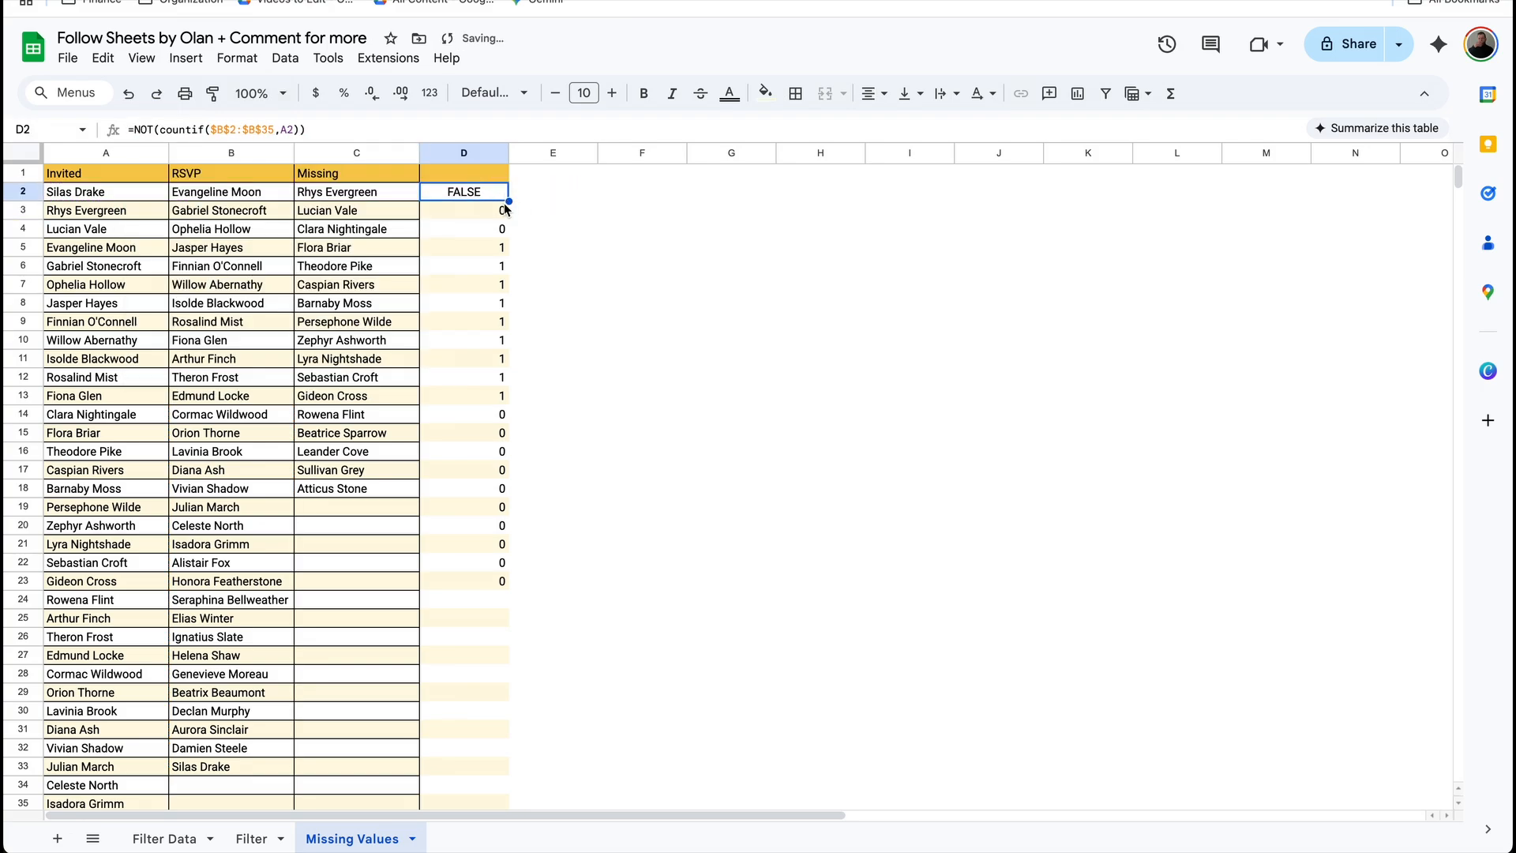
{"action": "left_click_drag", "start_coordinate": [509, 202], "coordinate": [478, 591]}
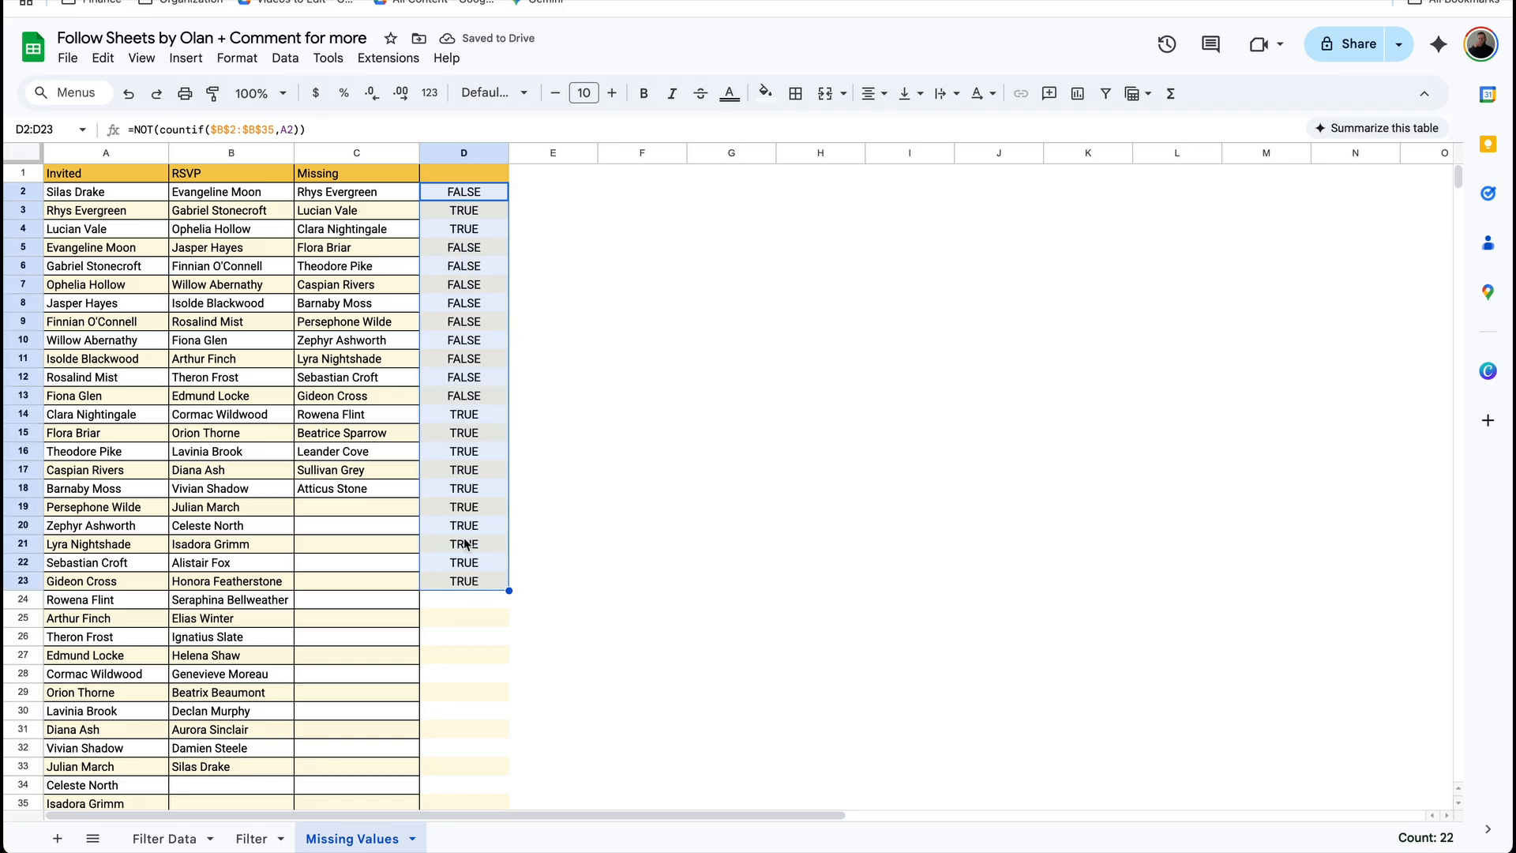
{"action": "left_click", "coordinate": [377, 196]}
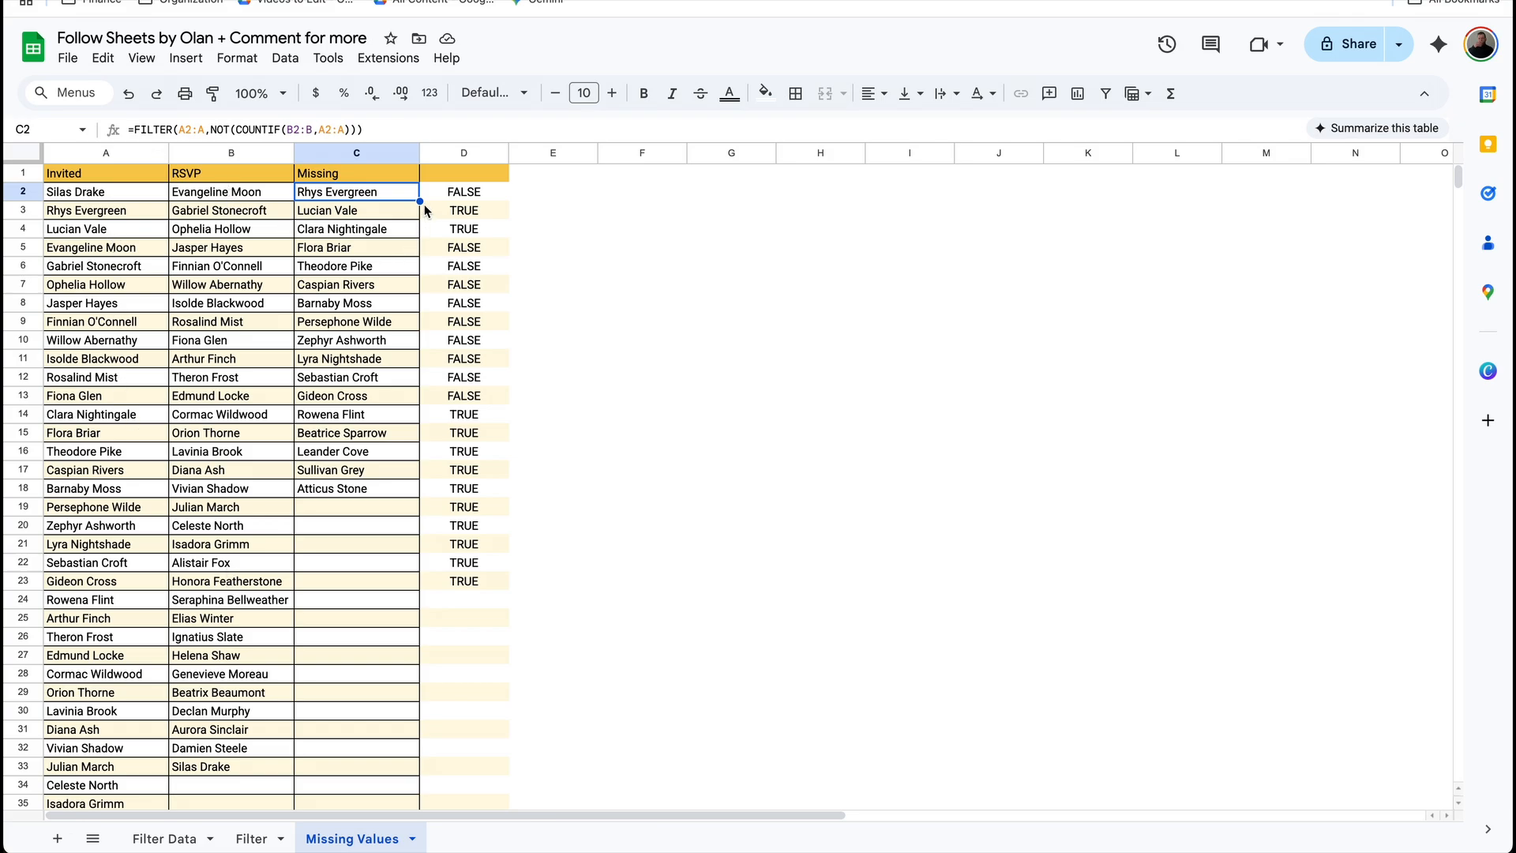
{"action": "left_click", "coordinate": [454, 207]}
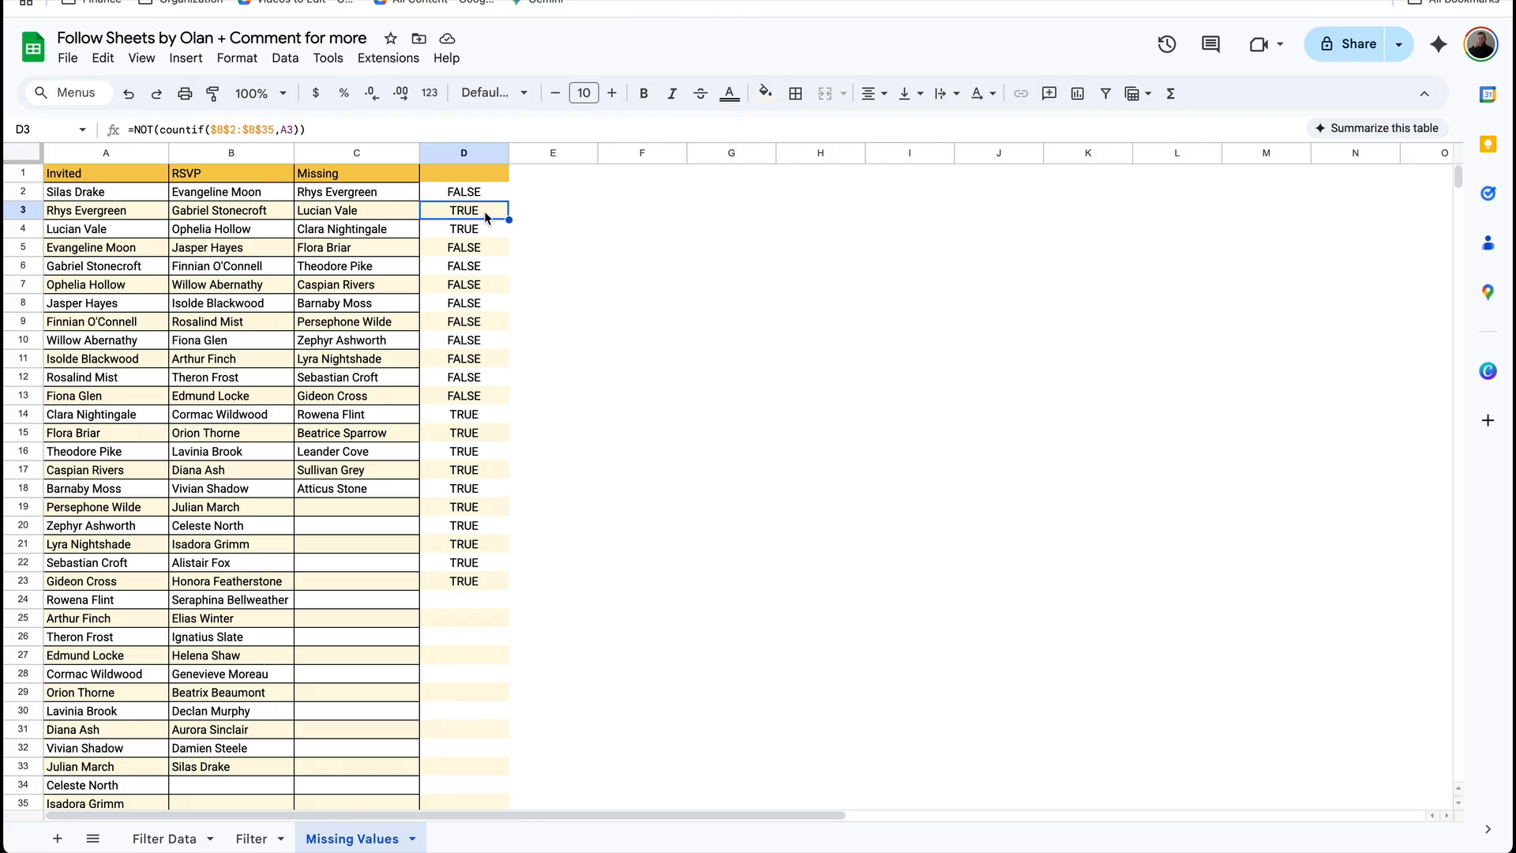
Switch to the Upgraded Rolling Task Tracker Example spreadsheet, look over the Combined List sheet, and return to the Dashboard sheet
{"action": "left_click", "coordinate": [359, 195]}
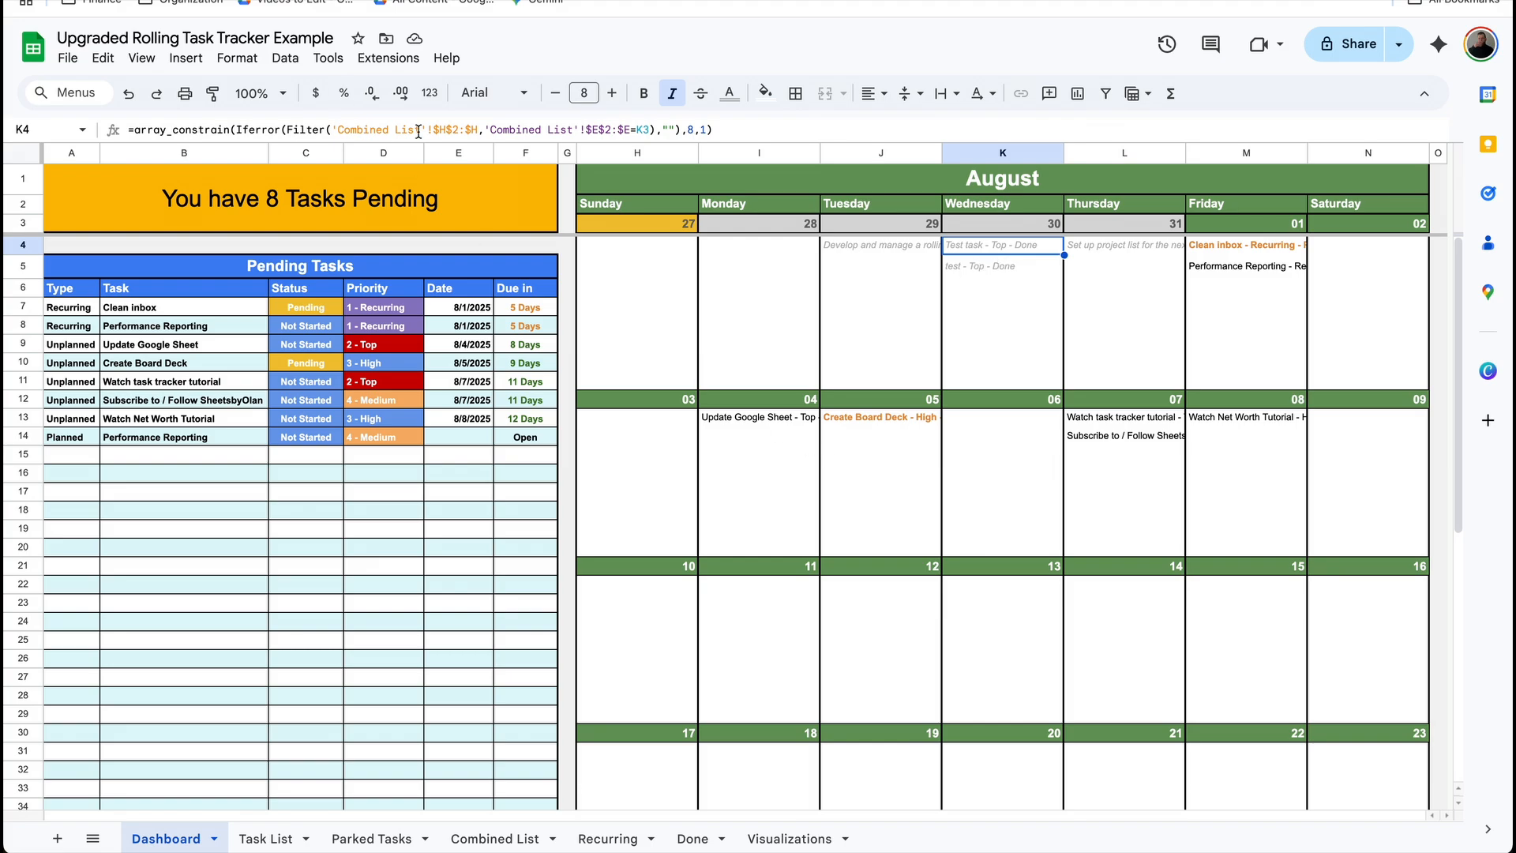
{"action": "left_click", "coordinate": [484, 838]}
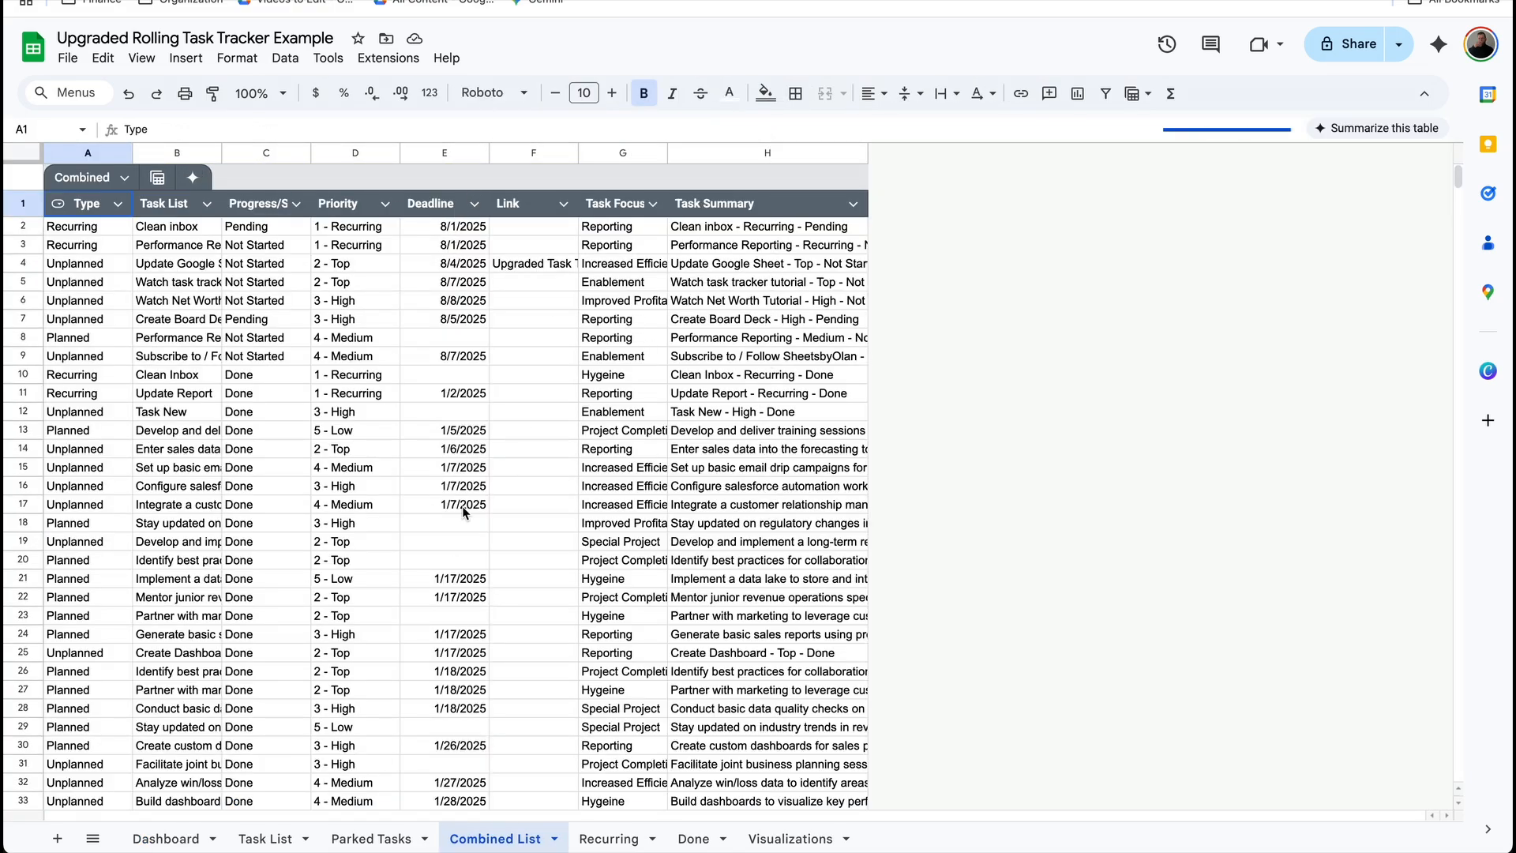
{"action": "left_click", "coordinate": [185, 841]}
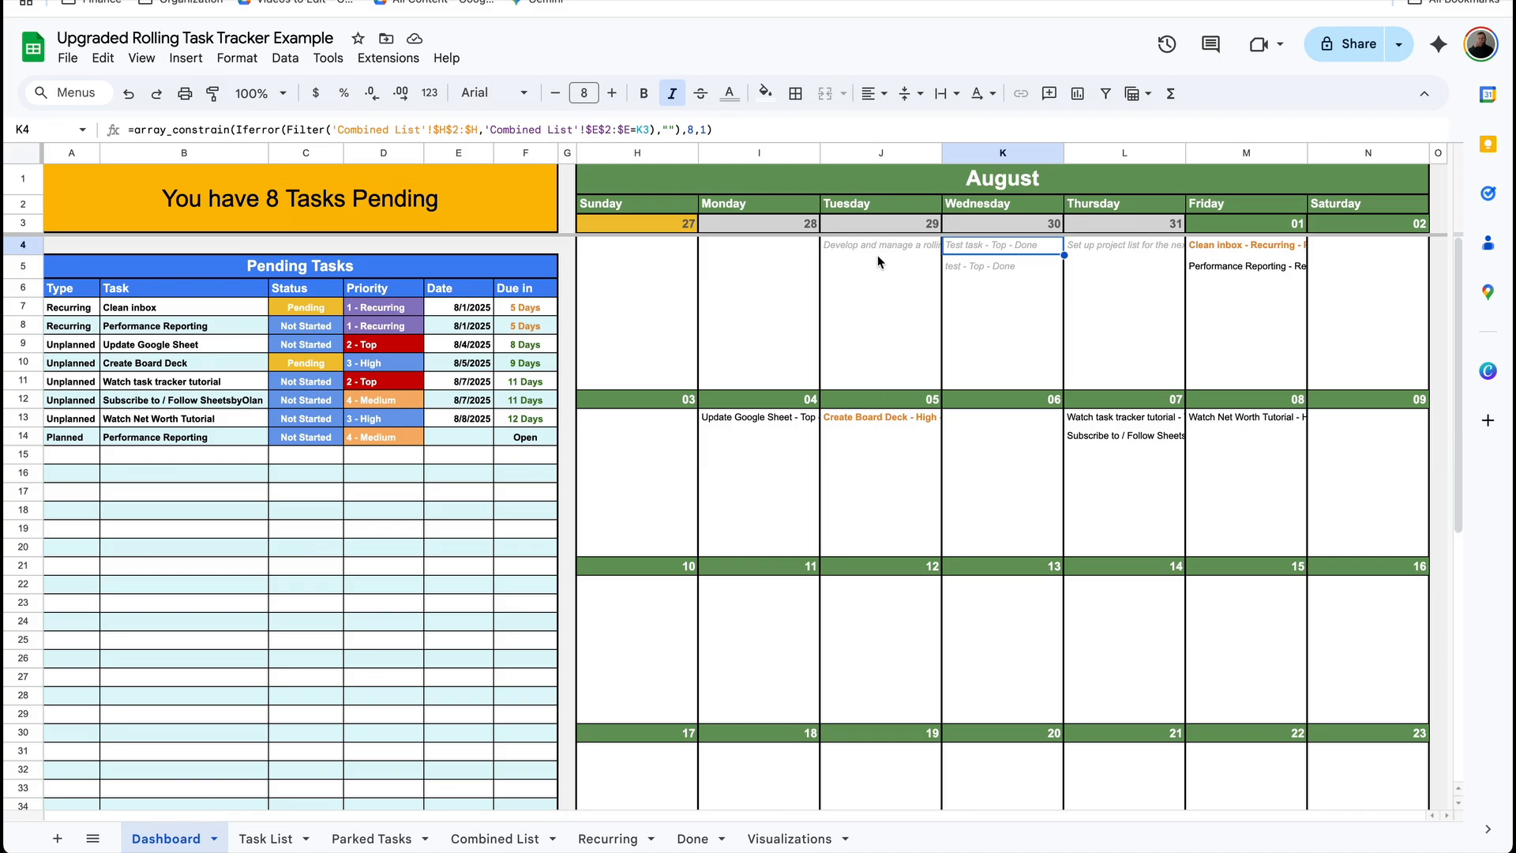
Replace the formula in Dashboard K4 with =FILTER('Combined List'!H:H,'Combined List'!E:E=K3) to pull the task summaries for that date
{"action": "type", "text": "=FILTER("}
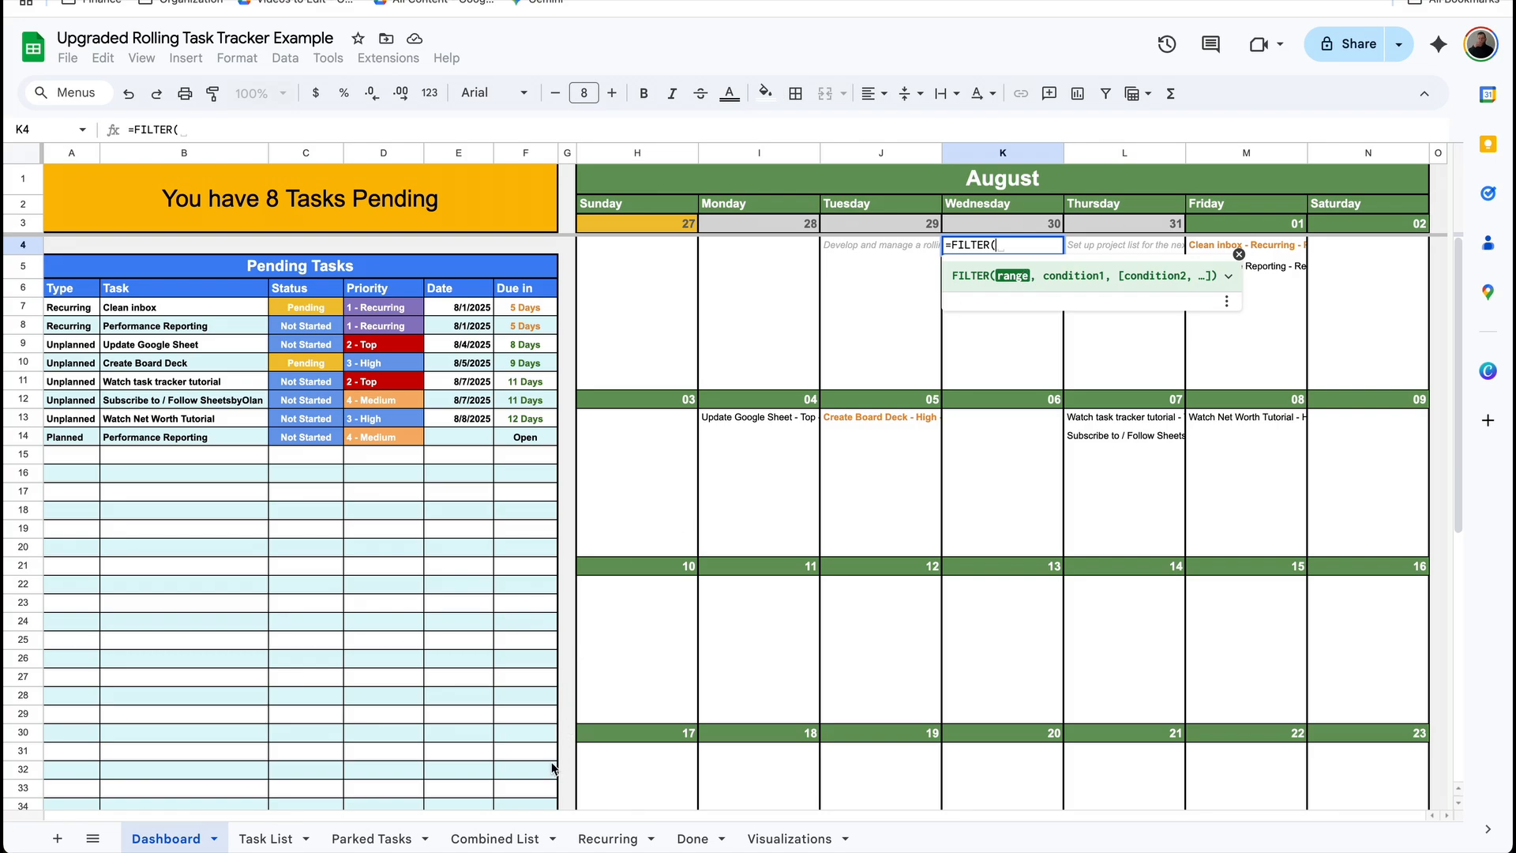
{"action": "left_click", "coordinate": [497, 842]}
{"action": "left_click", "coordinate": [783, 154]}
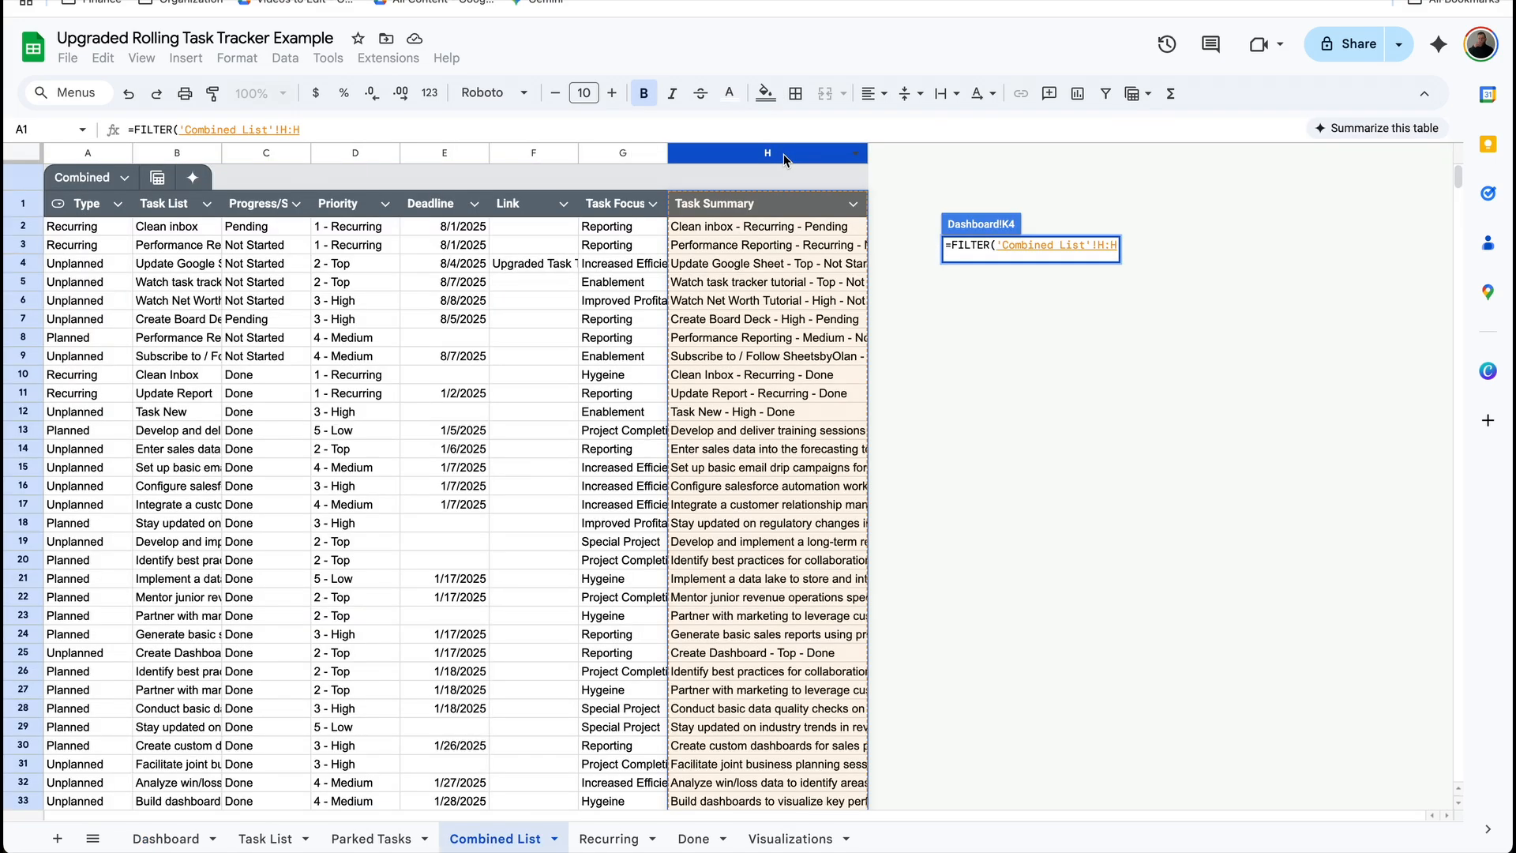
{"action": "type", "text": ","}
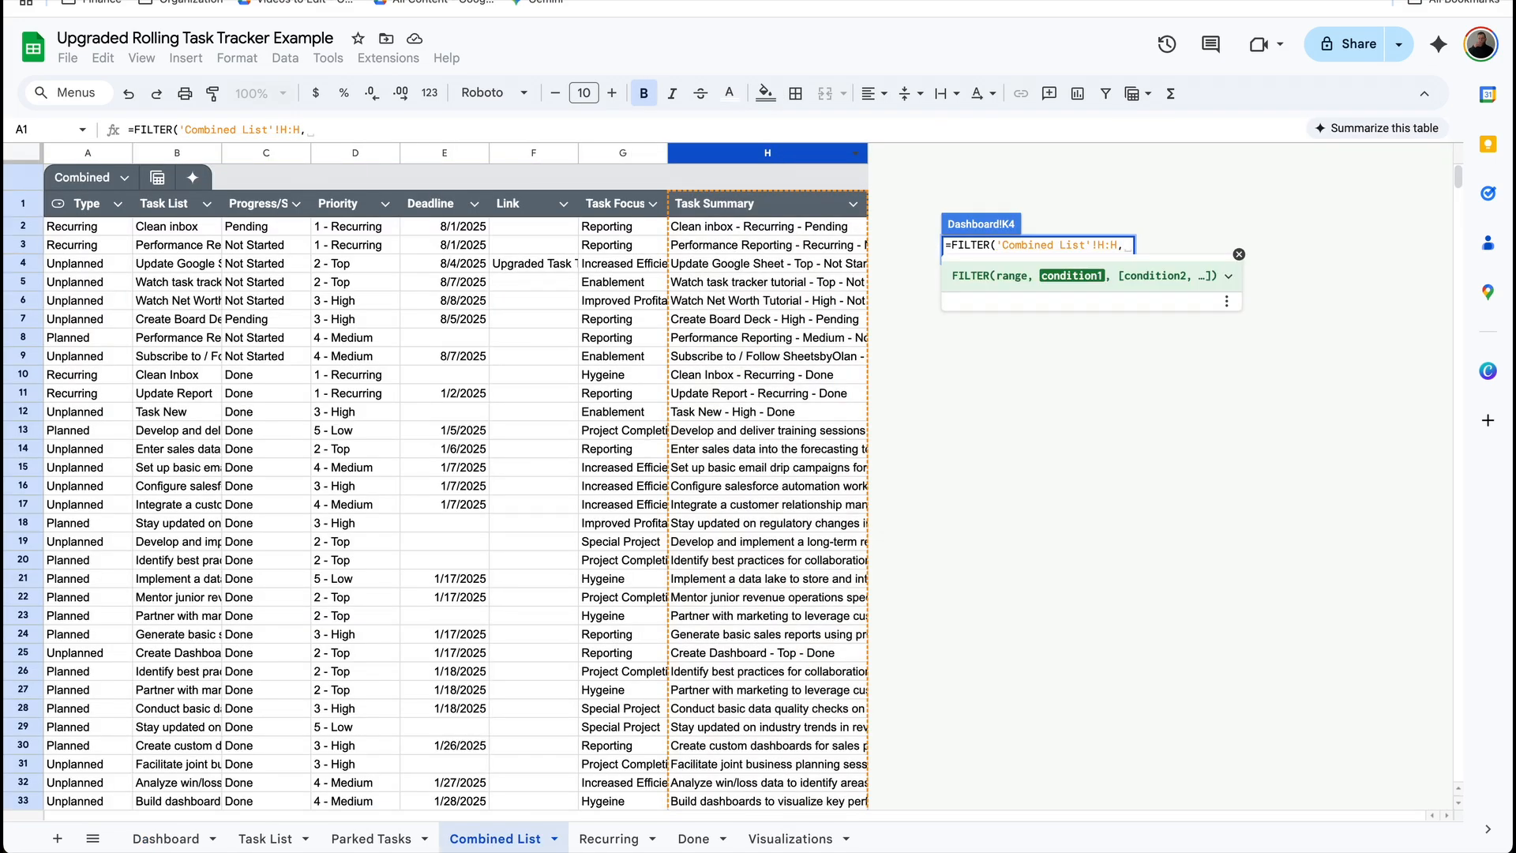
{"action": "left_click", "coordinate": [455, 161]}
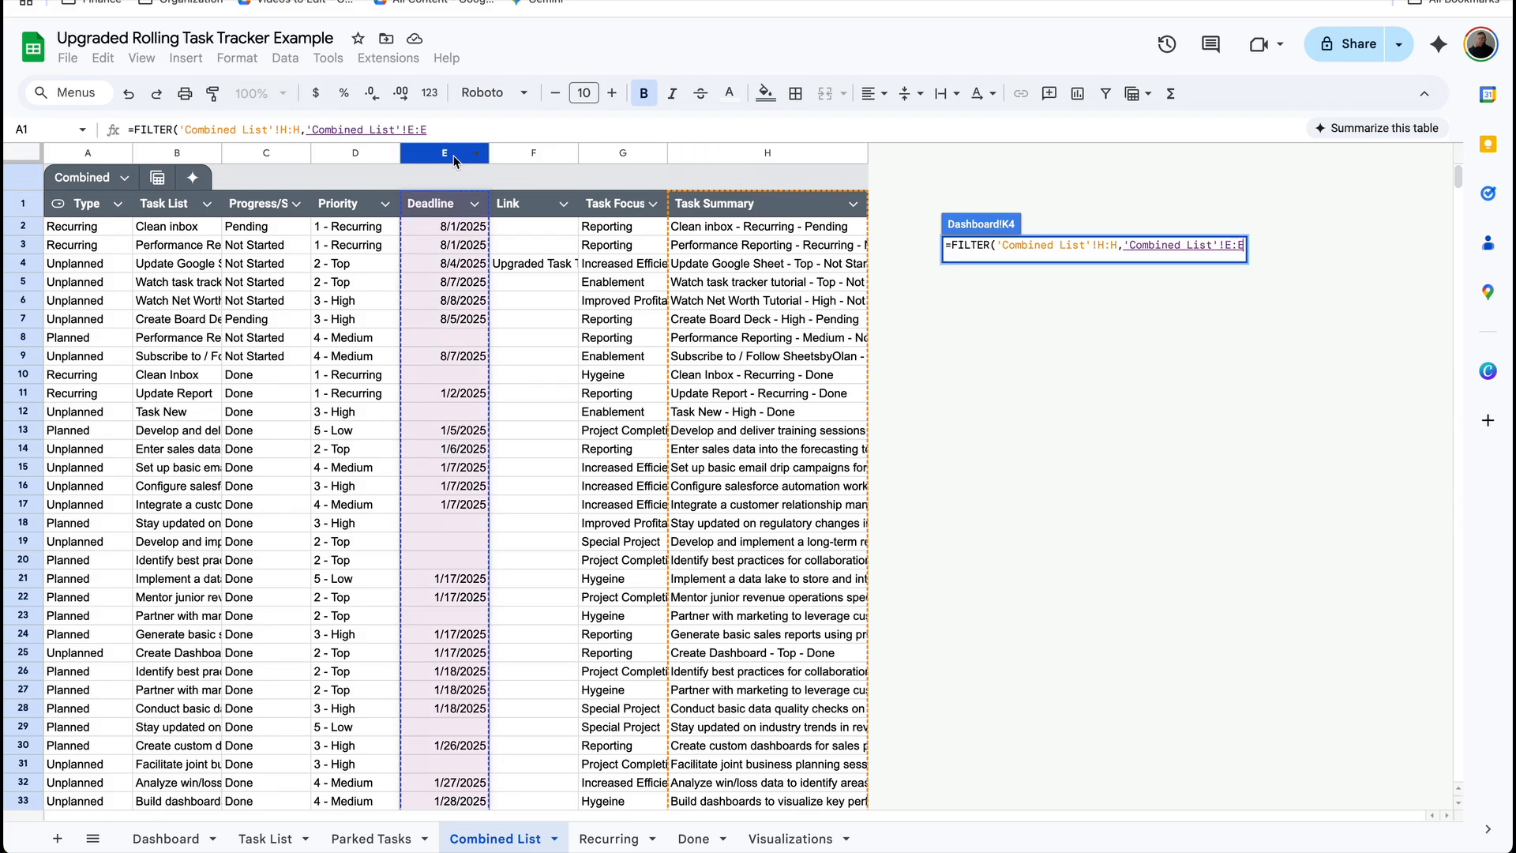
{"action": "type", "text": "="}
{"action": "left_click", "coordinate": [165, 839]}
{"action": "left_click", "coordinate": [1047, 229]}
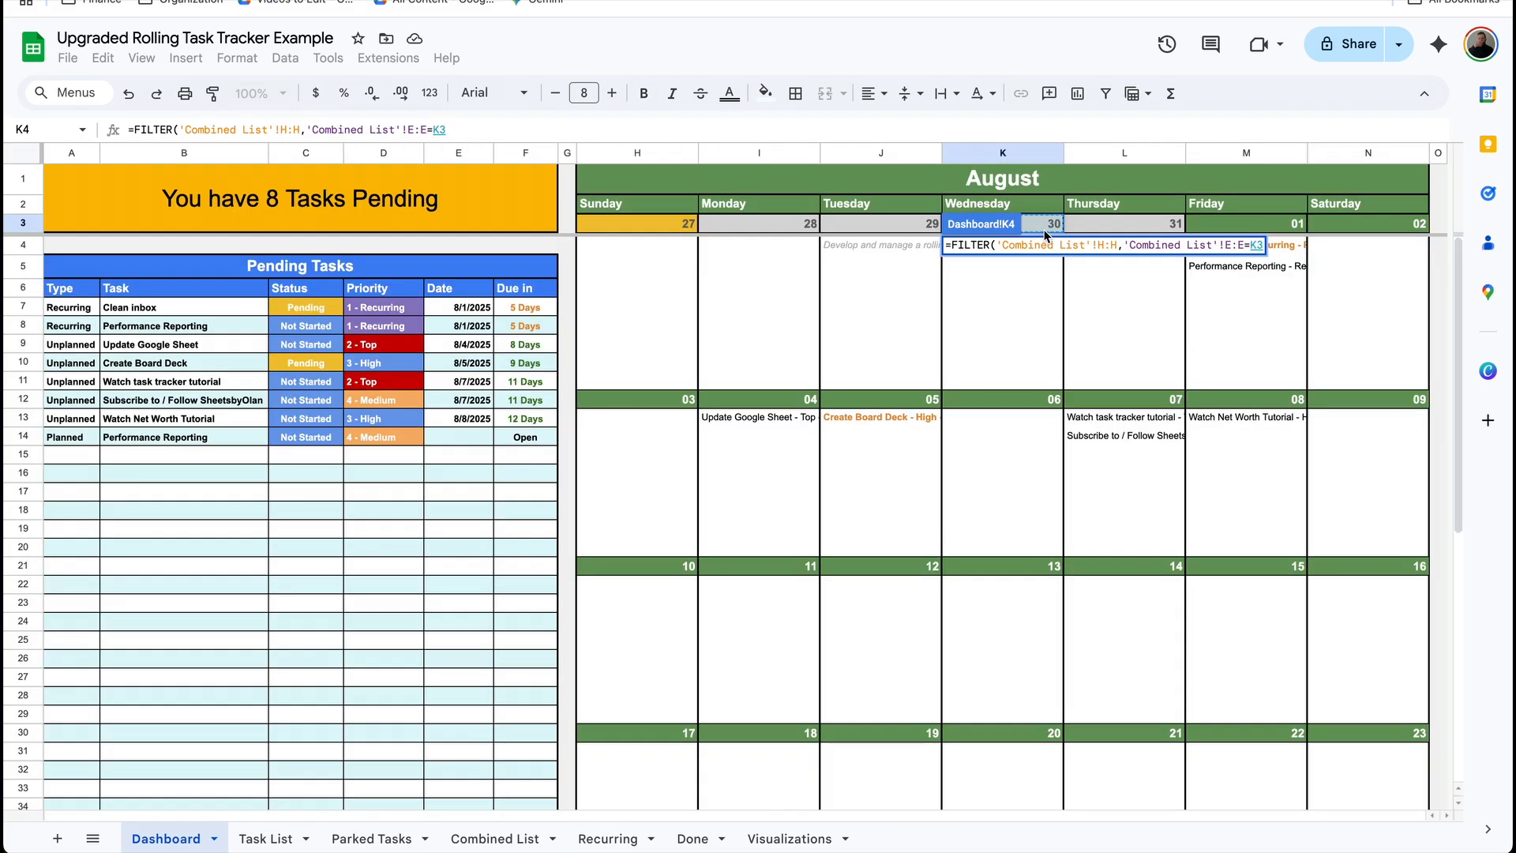
{"action": "key", "text": "Return"}
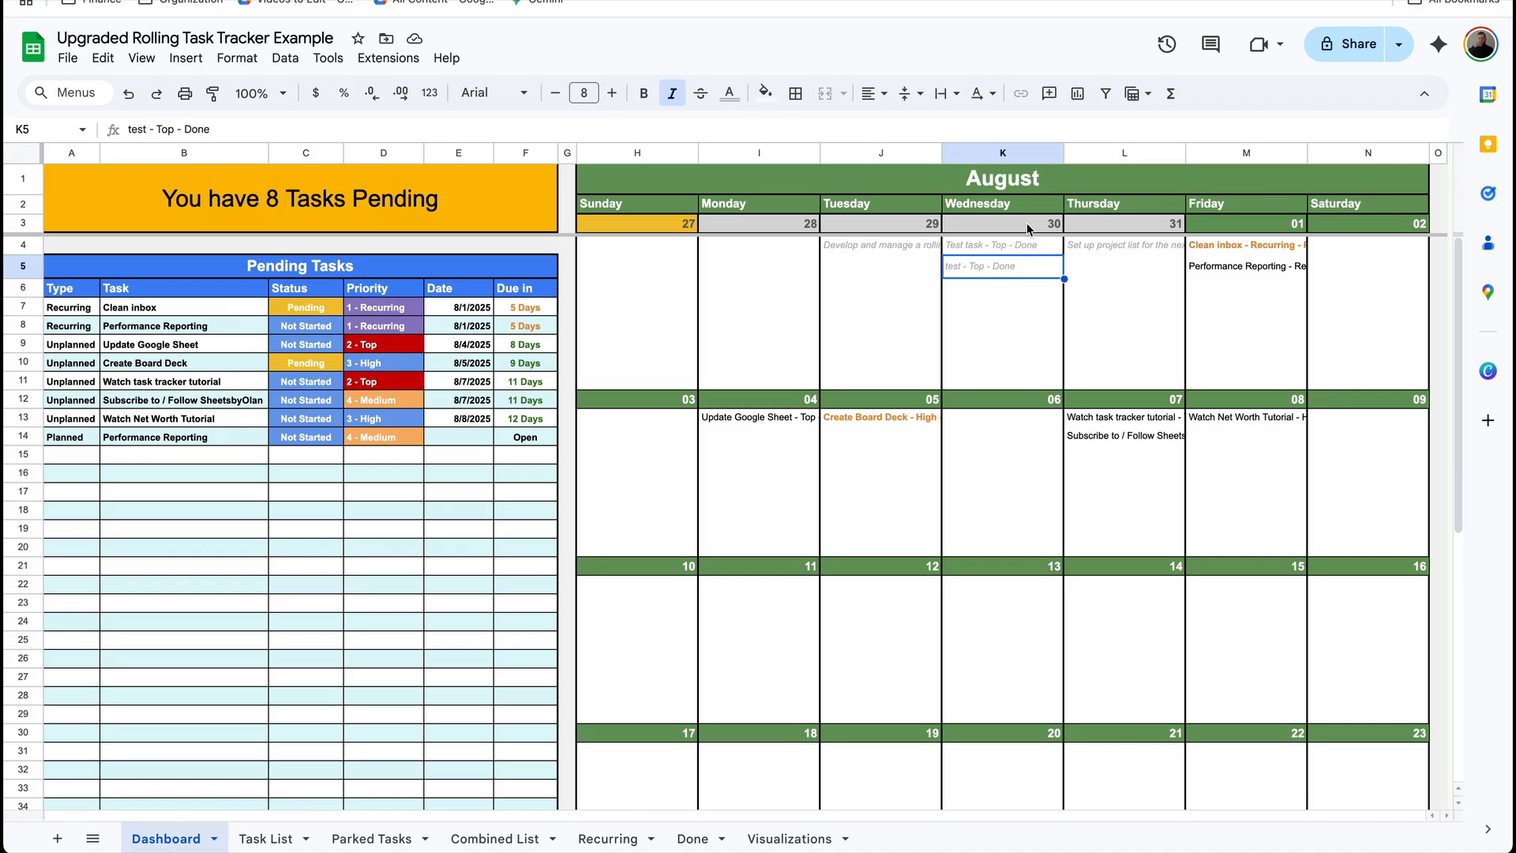
Enter the text fhfhfgeg in K5 to test blocking the FILTER output, and clear it again
{"action": "type", "text": "fhfh"}
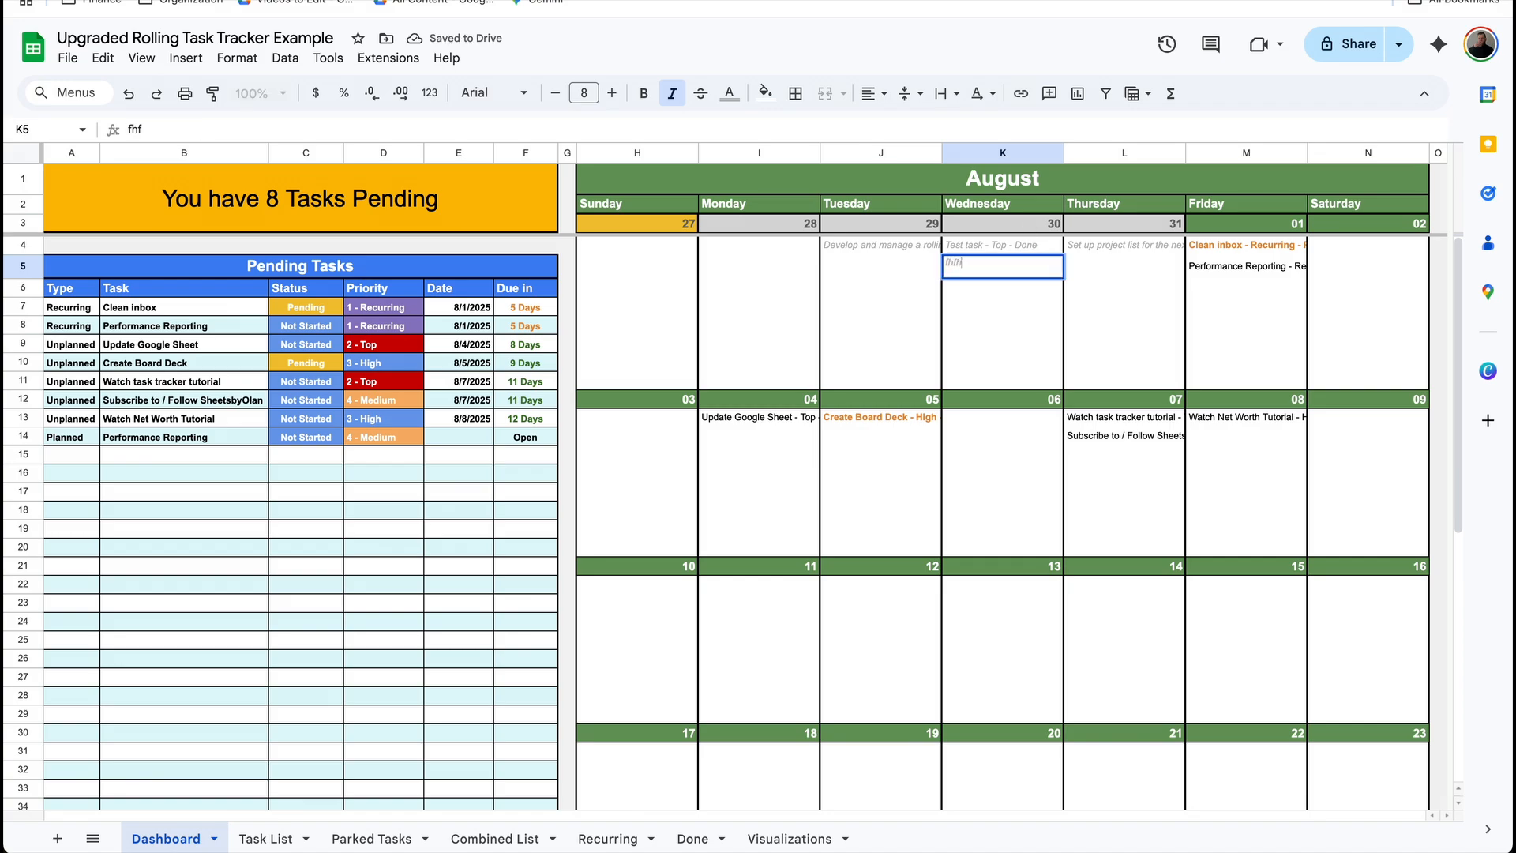
{"action": "type", "text": "fgeg"}
{"action": "key", "text": "Return"}
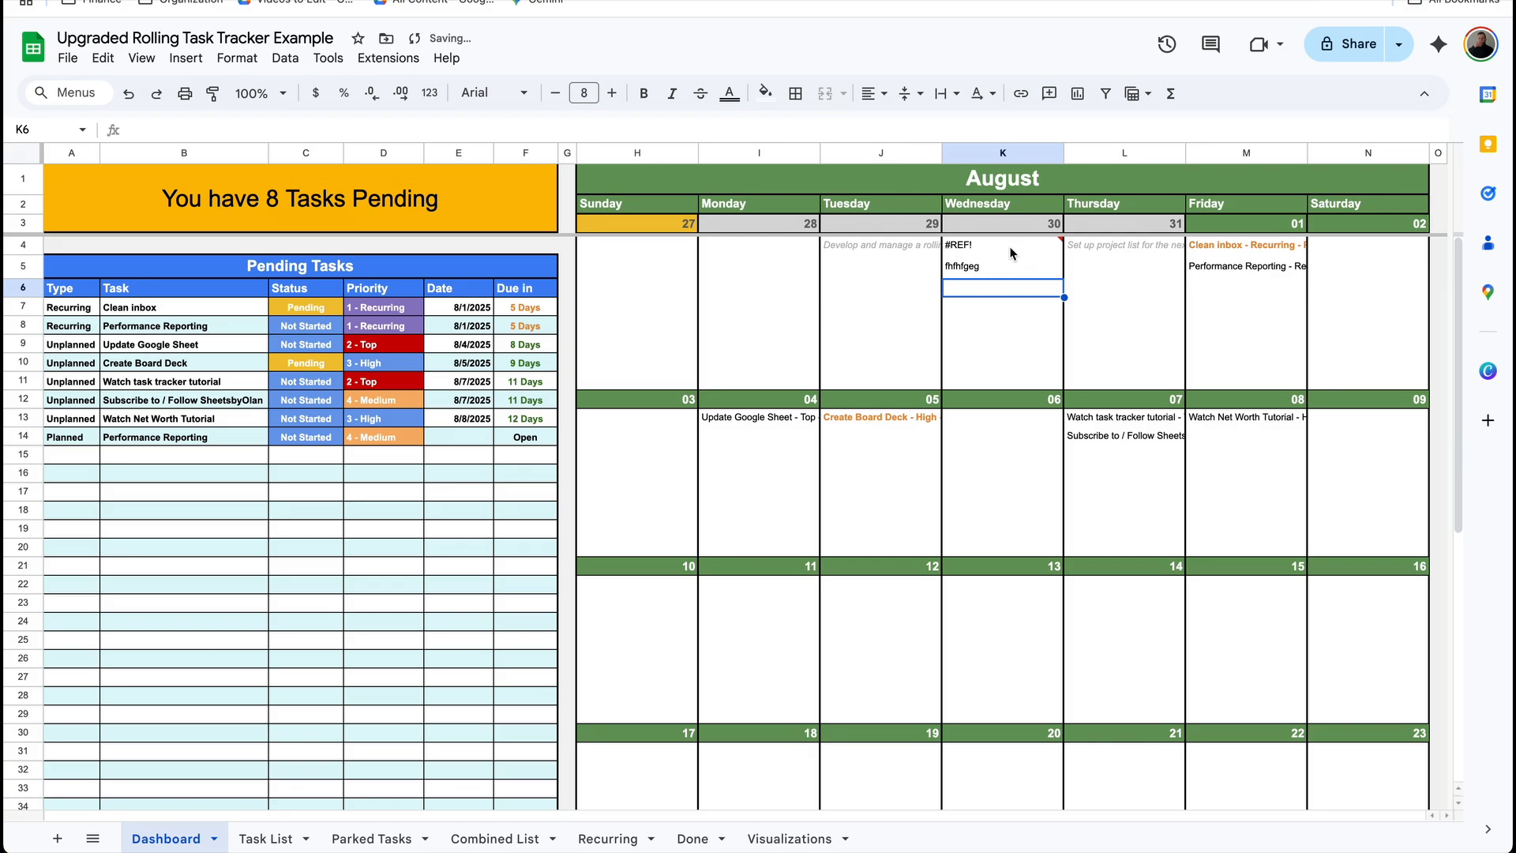
{"action": "left_click", "coordinate": [992, 269]}
{"action": "key", "text": "Delete"}
{"action": "left_click", "coordinate": [1020, 248]}
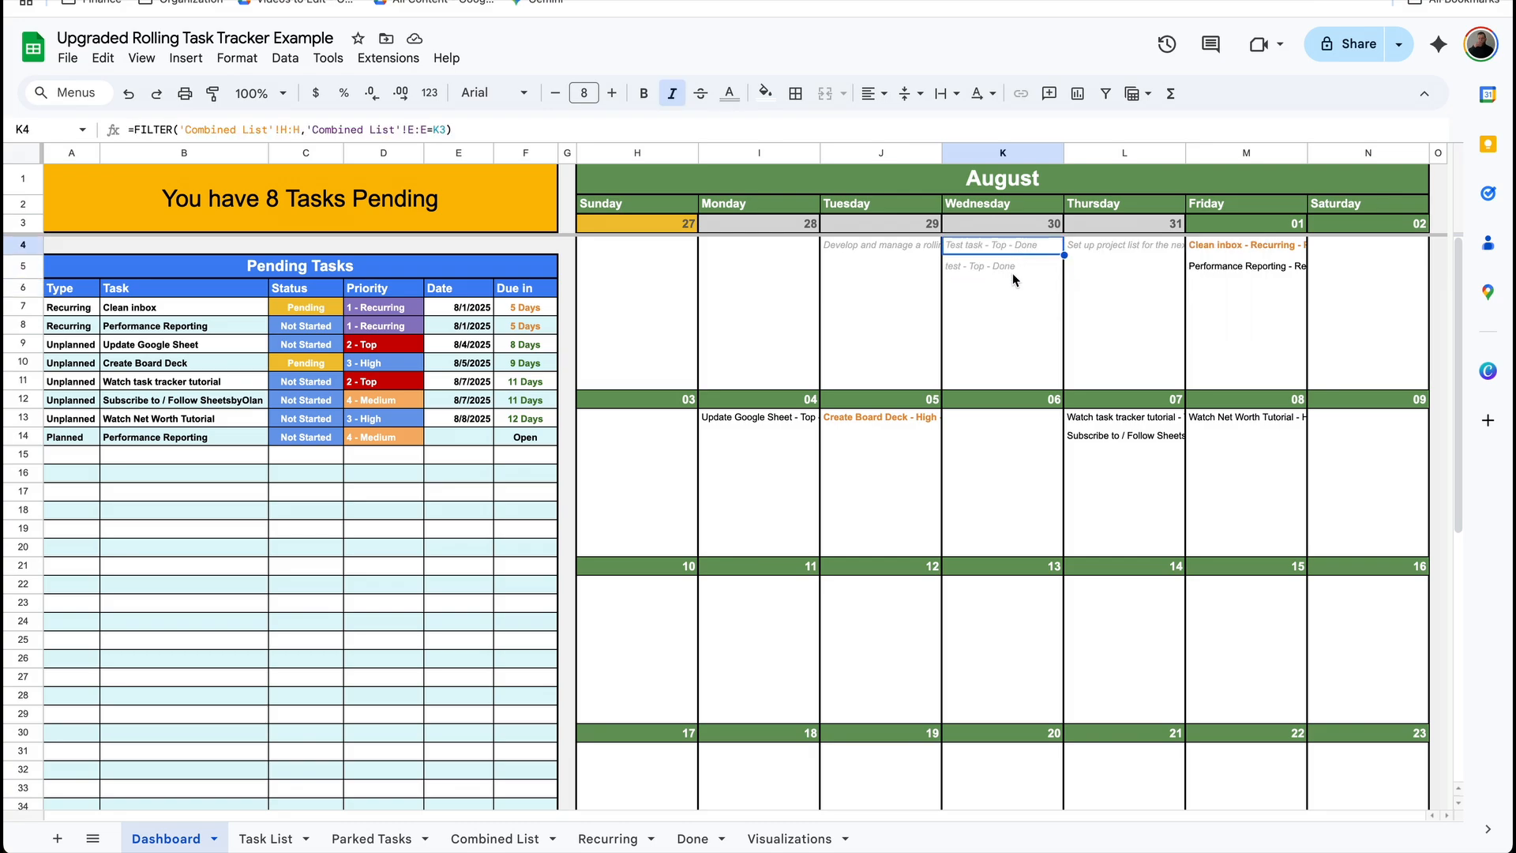
Wrap the FILTER formula in K4 in ARRAY_CONSTRAIN, limiting the output to 8 rows and 1 column
{"action": "left_click", "coordinate": [1007, 381]}
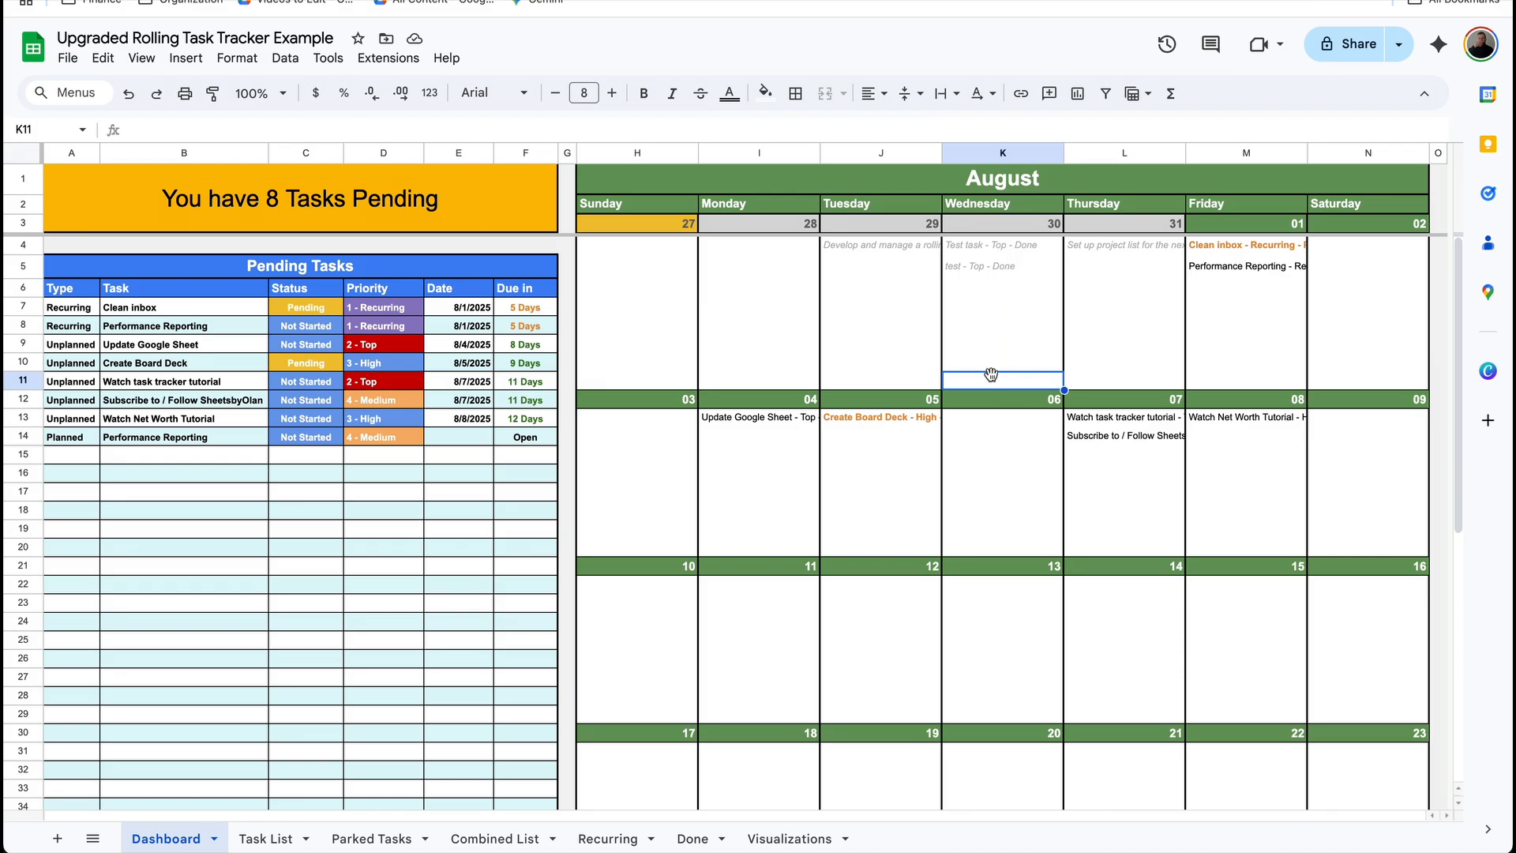
{"action": "left_click", "coordinate": [998, 273]}
{"action": "key", "text": "Up"}
{"action": "key", "text": "Return"}
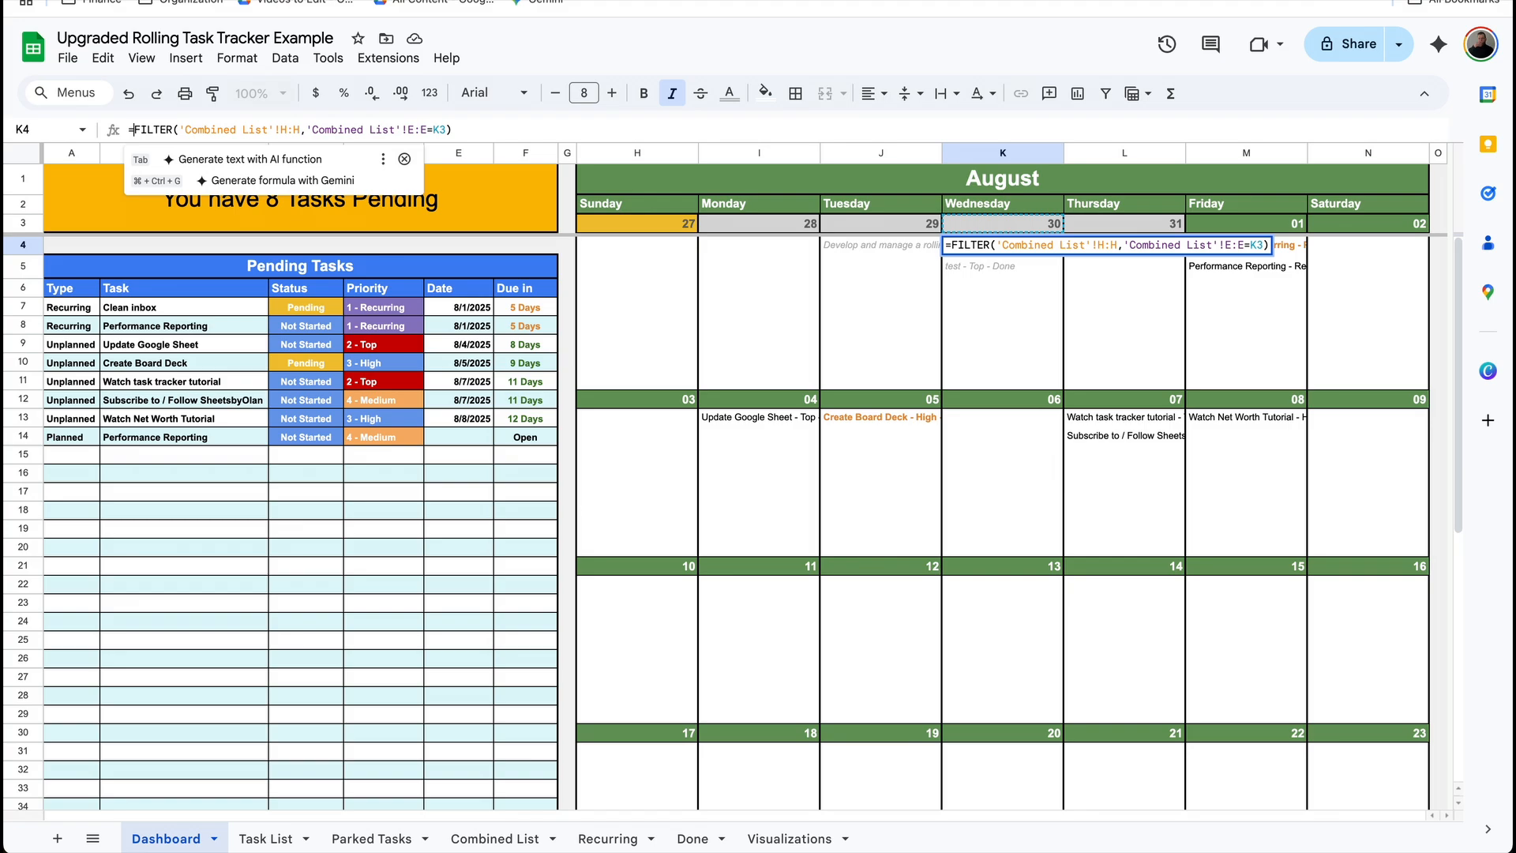
{"action": "type", "text": "ARRAY_CONST"}
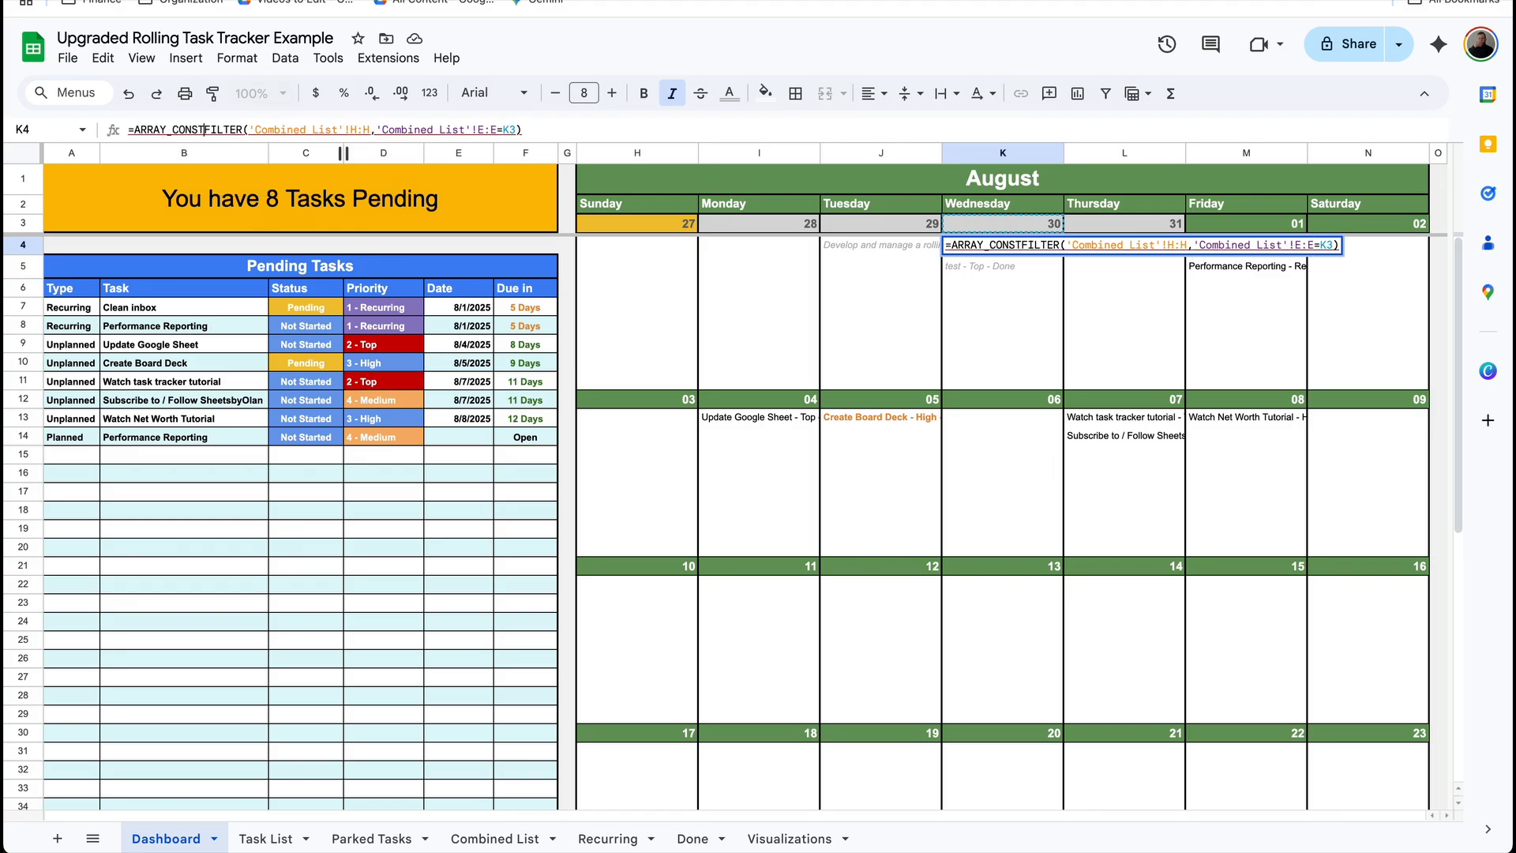
{"action": "type", "text": "RAIN("}
{"action": "left_click", "coordinate": [581, 130]}
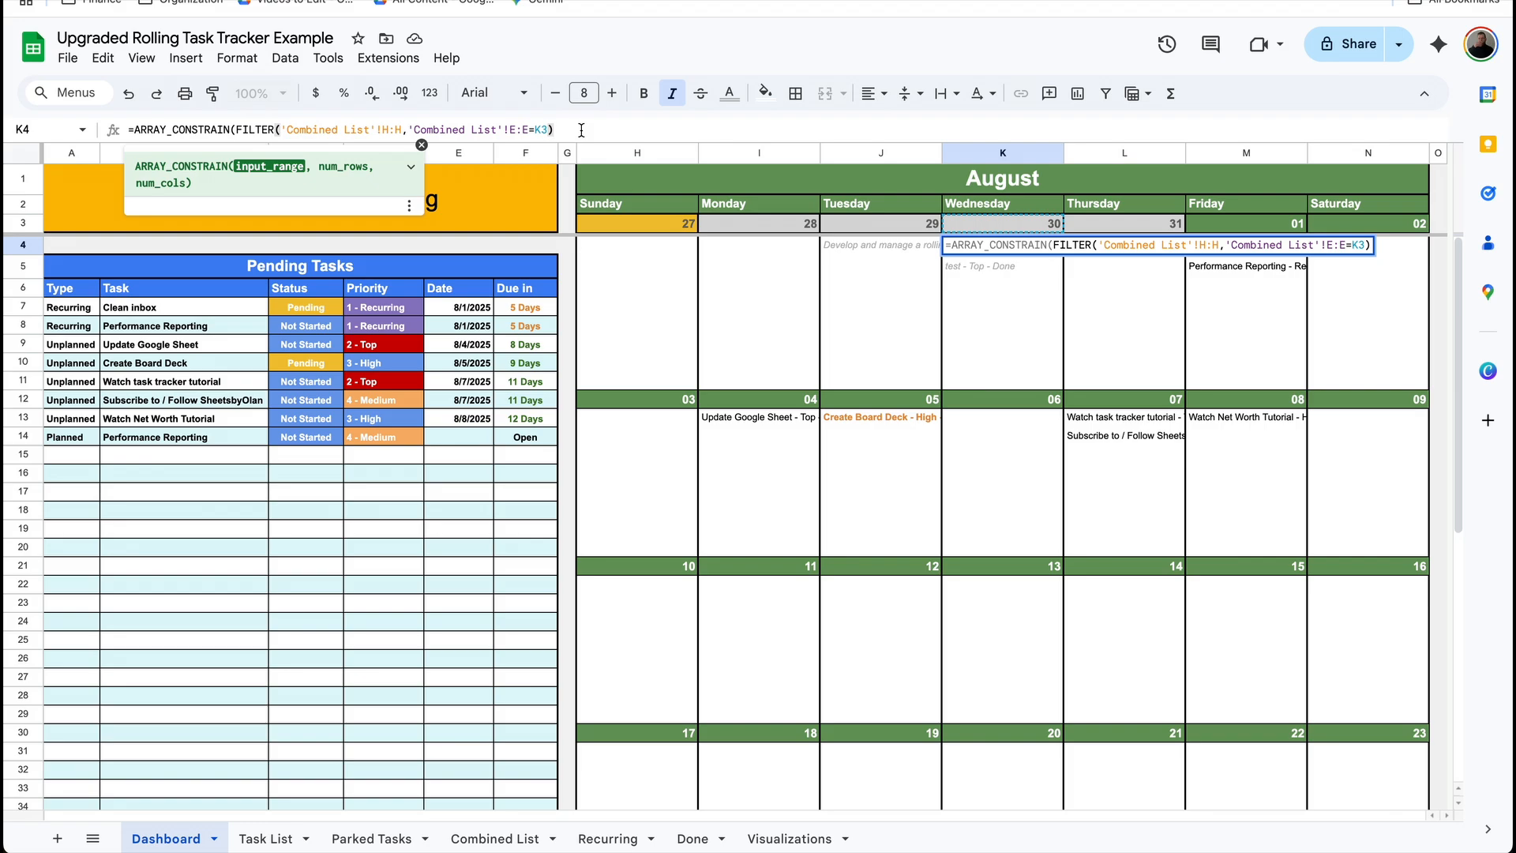
{"action": "type", "text": ","}
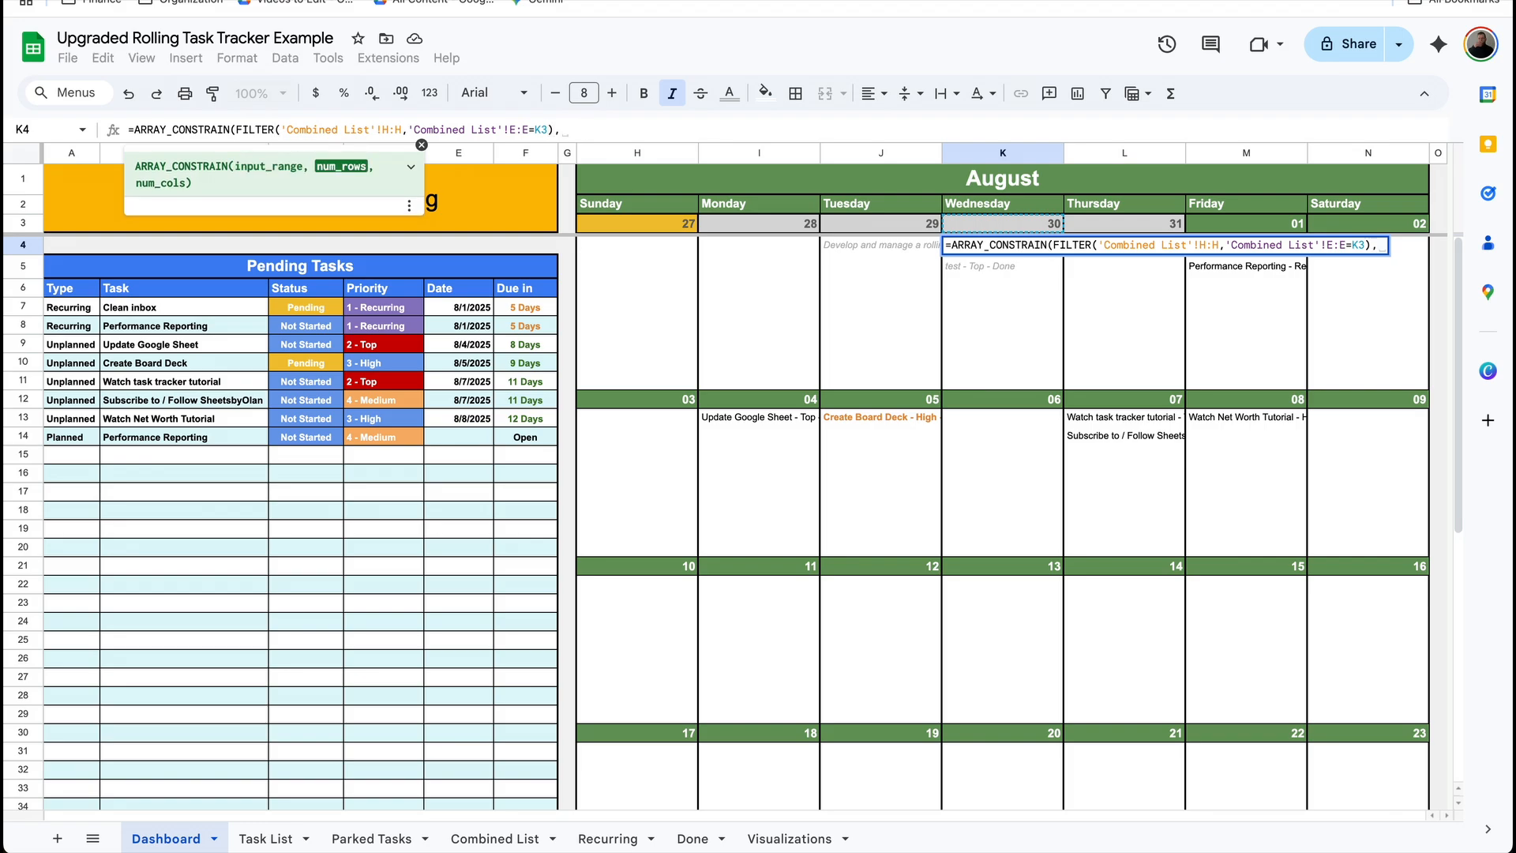
{"action": "type", "text": "8"}
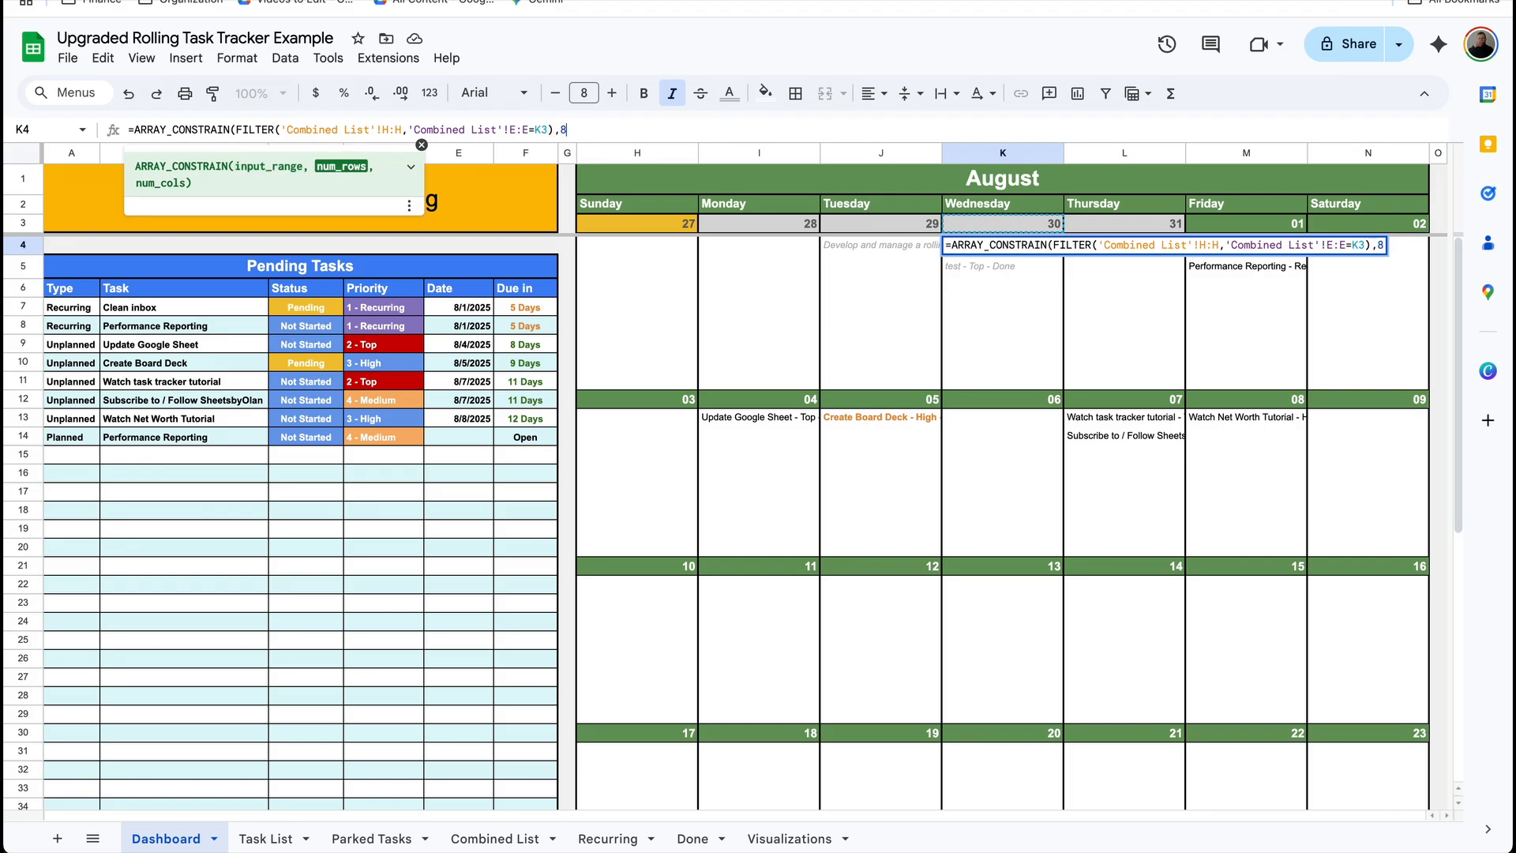
{"action": "type", "text": ","}
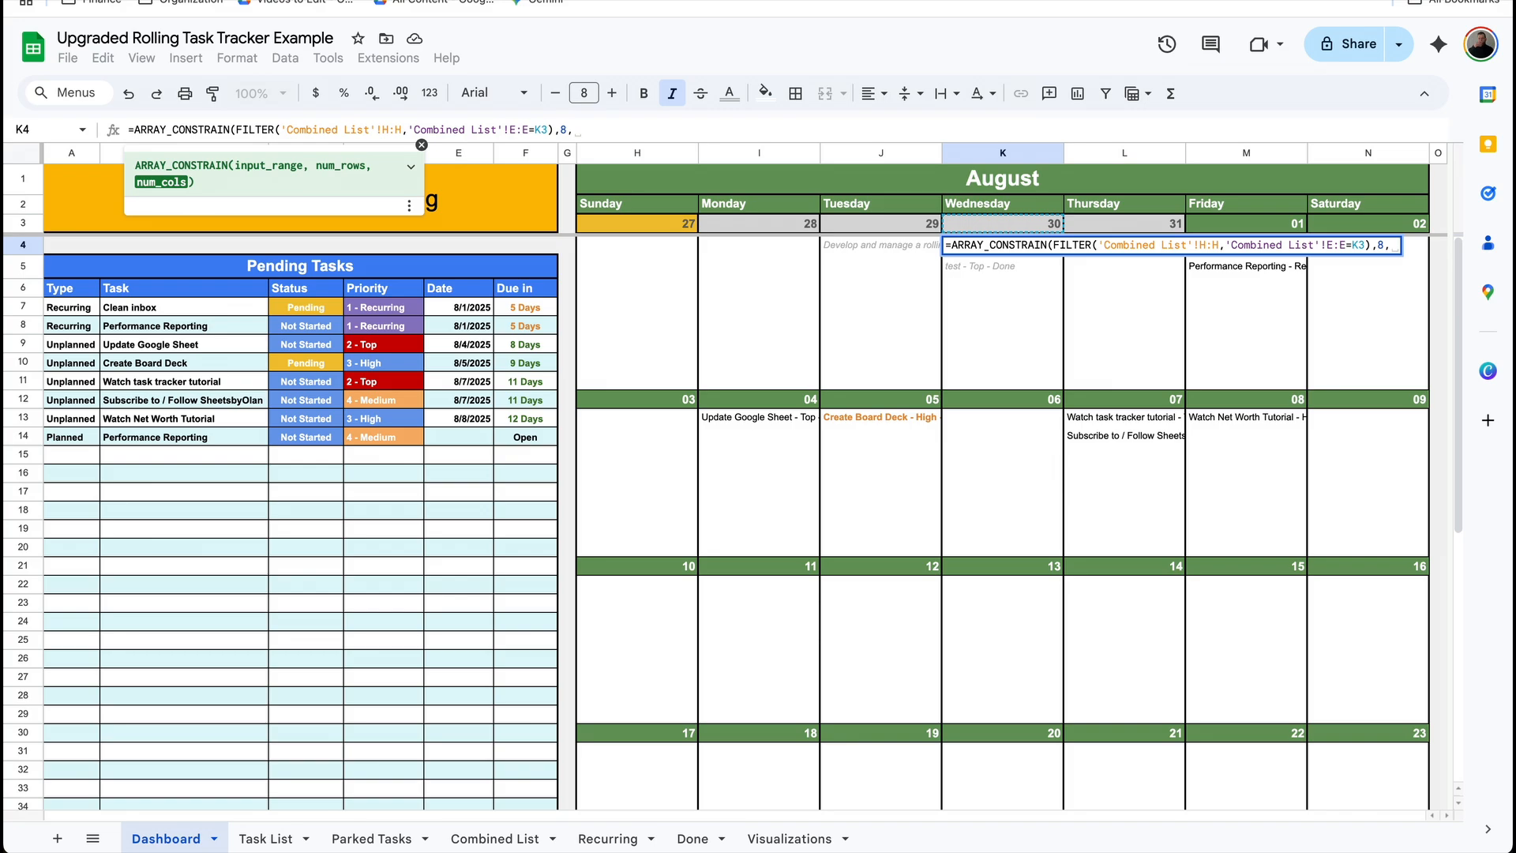
{"action": "type", "text": "1"}
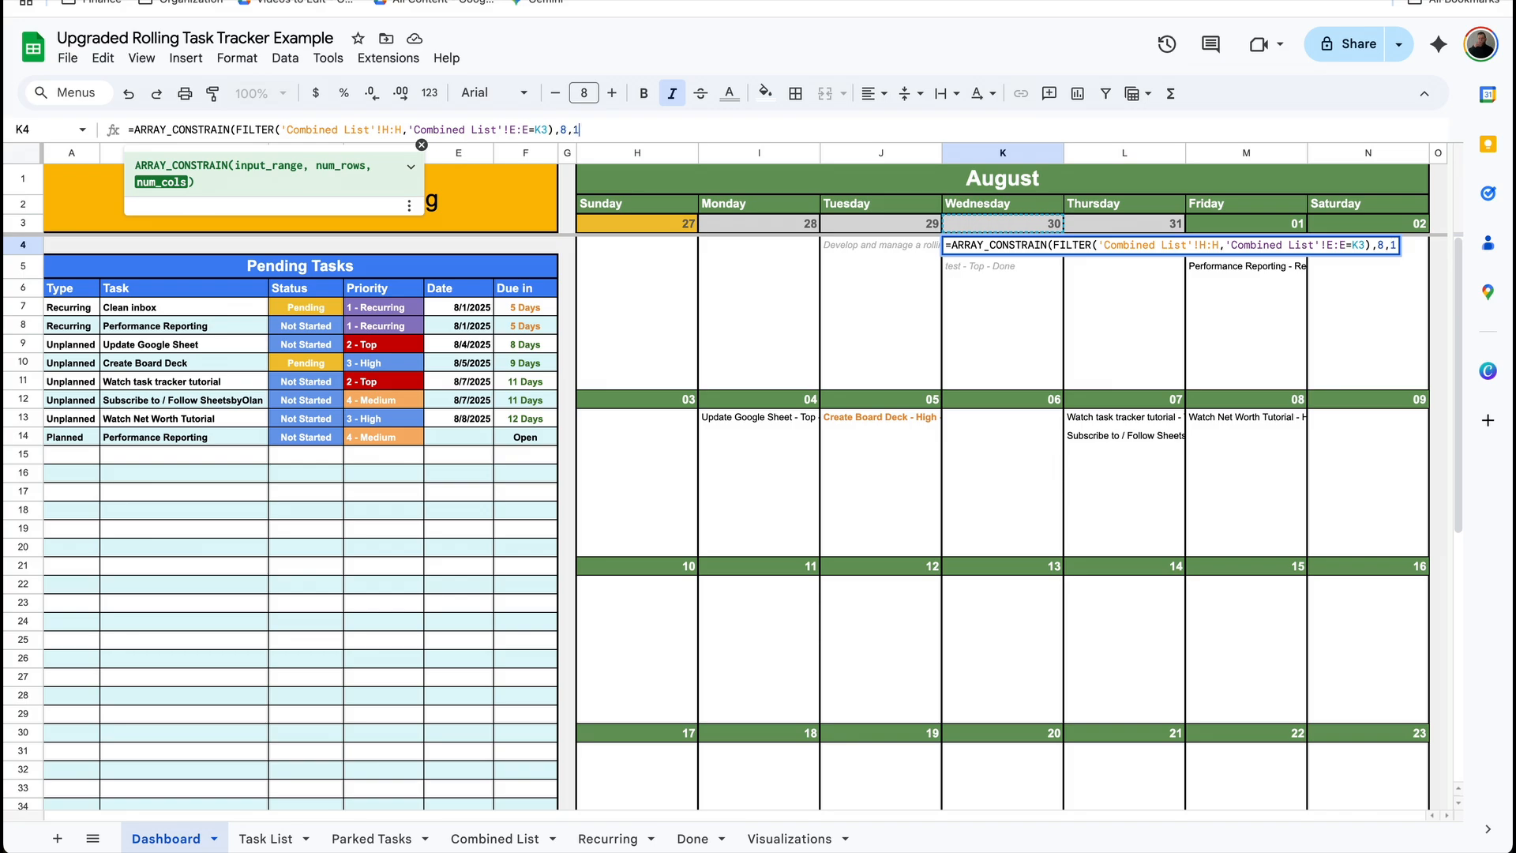
{"action": "key", "text": "Return"}
{"action": "left_click", "coordinate": [1017, 243]}
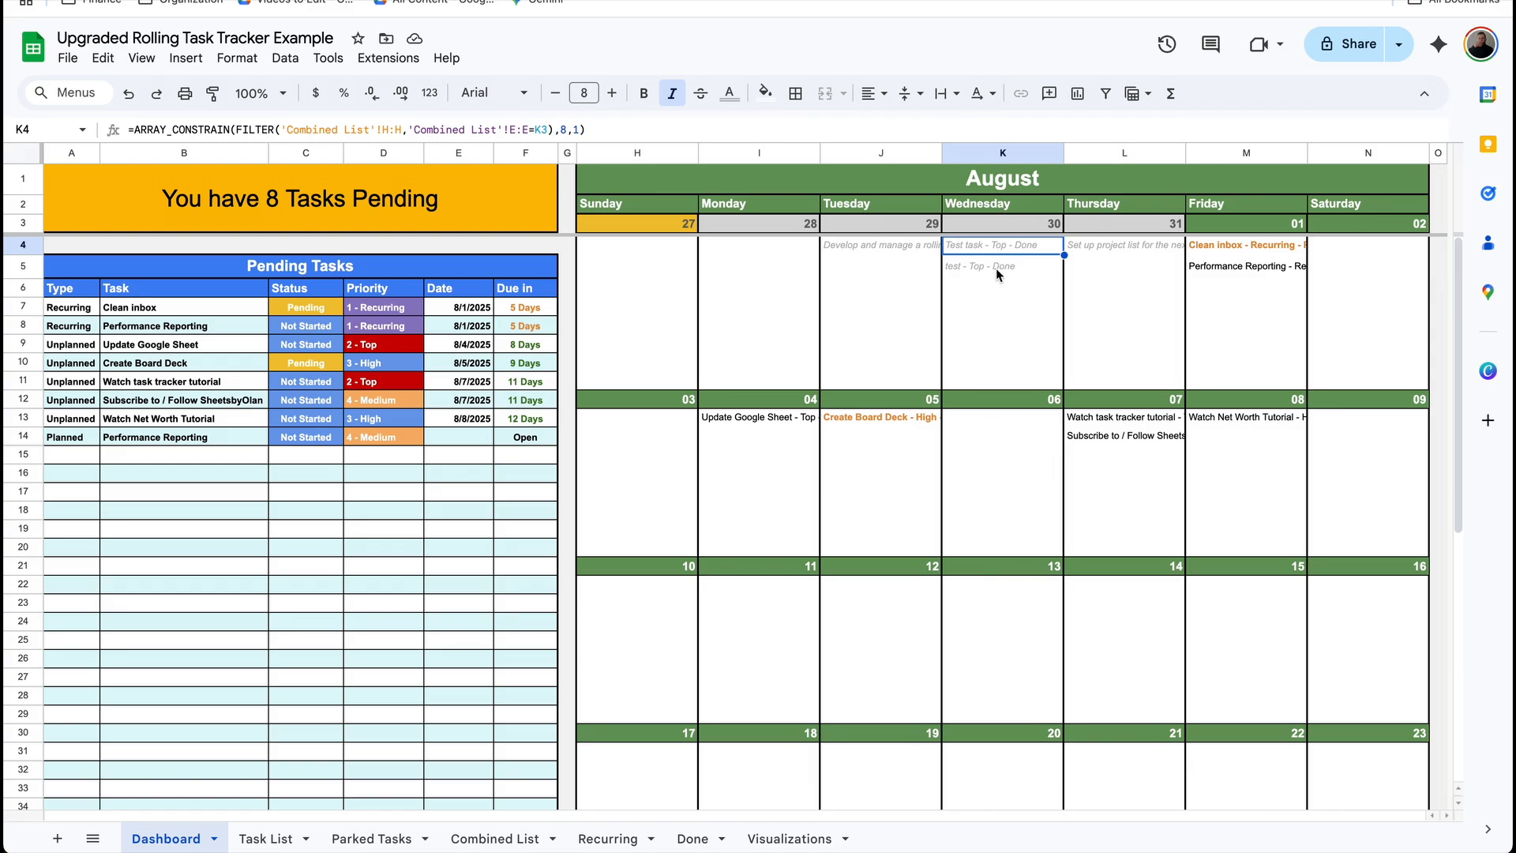
Copy the K4 formula into I4 under Monday the 28th and check its column references
{"action": "left_click", "coordinate": [1260, 266]}
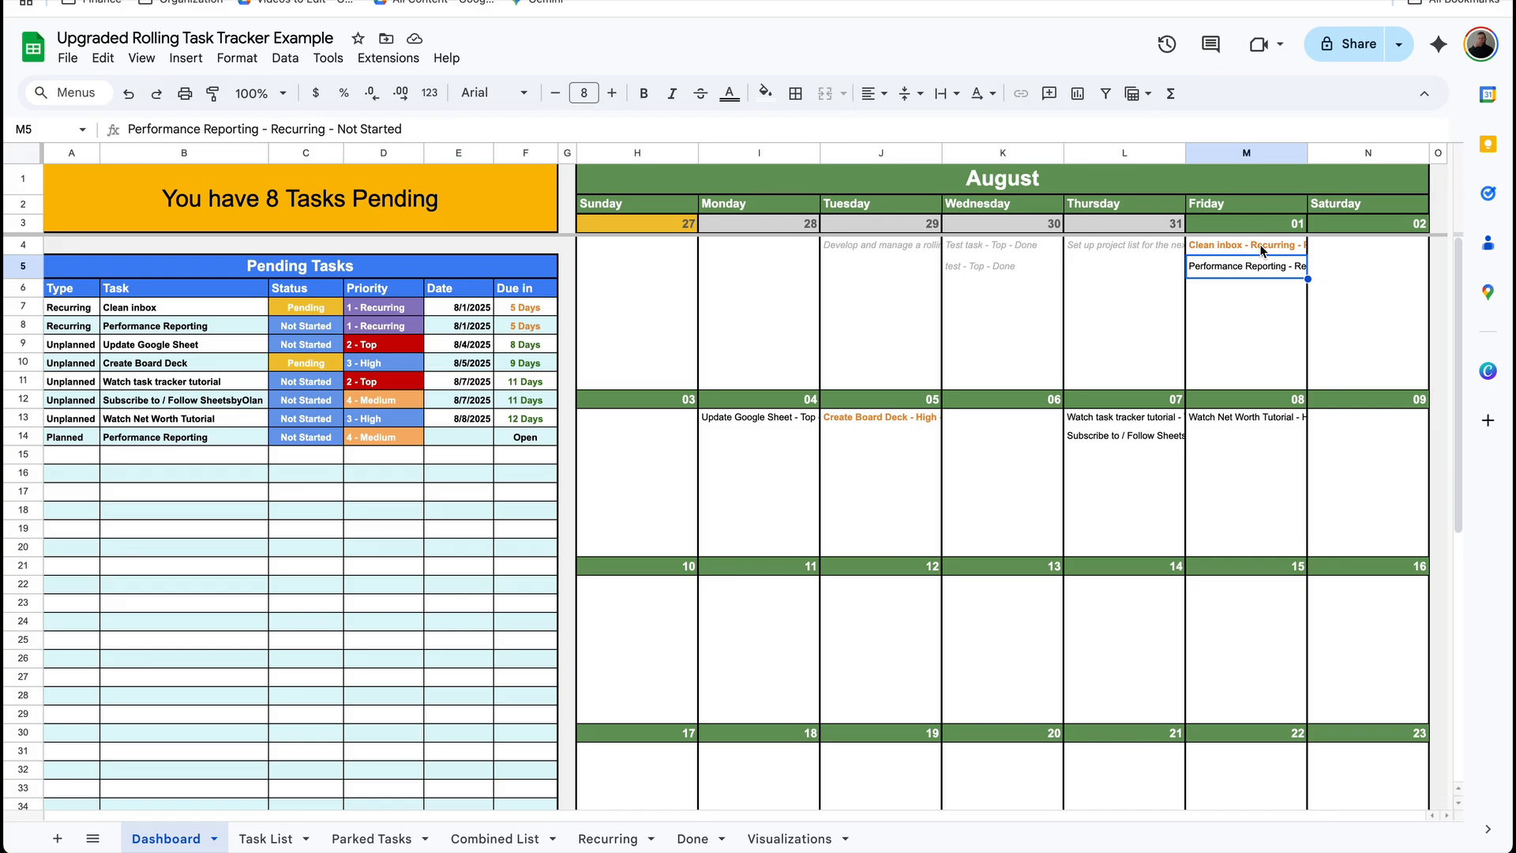
{"action": "left_click", "coordinate": [997, 246]}
{"action": "key", "text": "ctrl+c"}
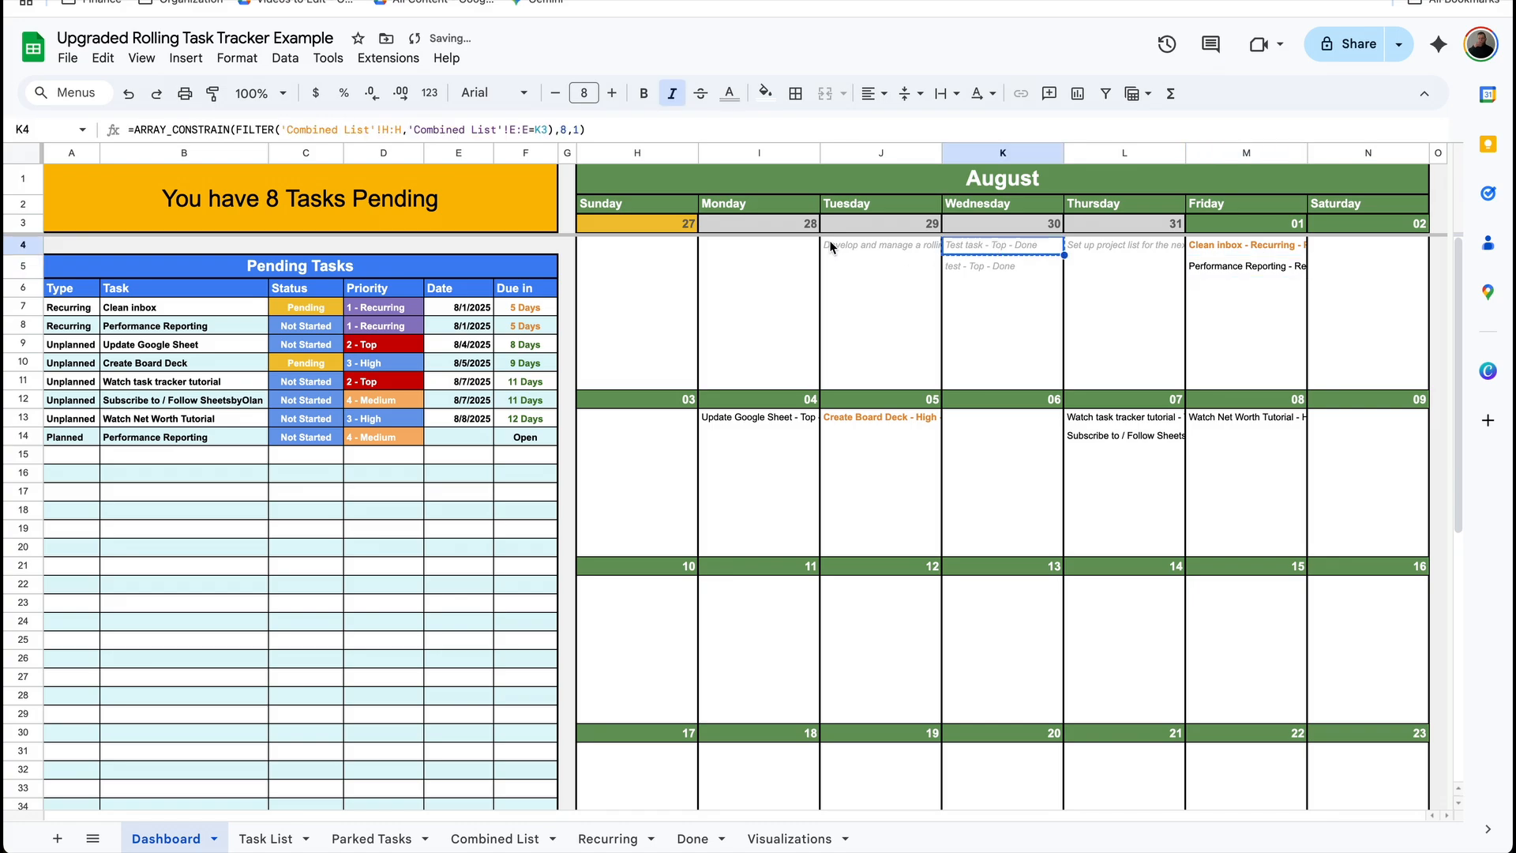
{"action": "left_click", "coordinate": [786, 240]}
{"action": "key", "text": "ctrl+v"}
{"action": "key", "text": "Right"}
{"action": "key", "text": "Right"}
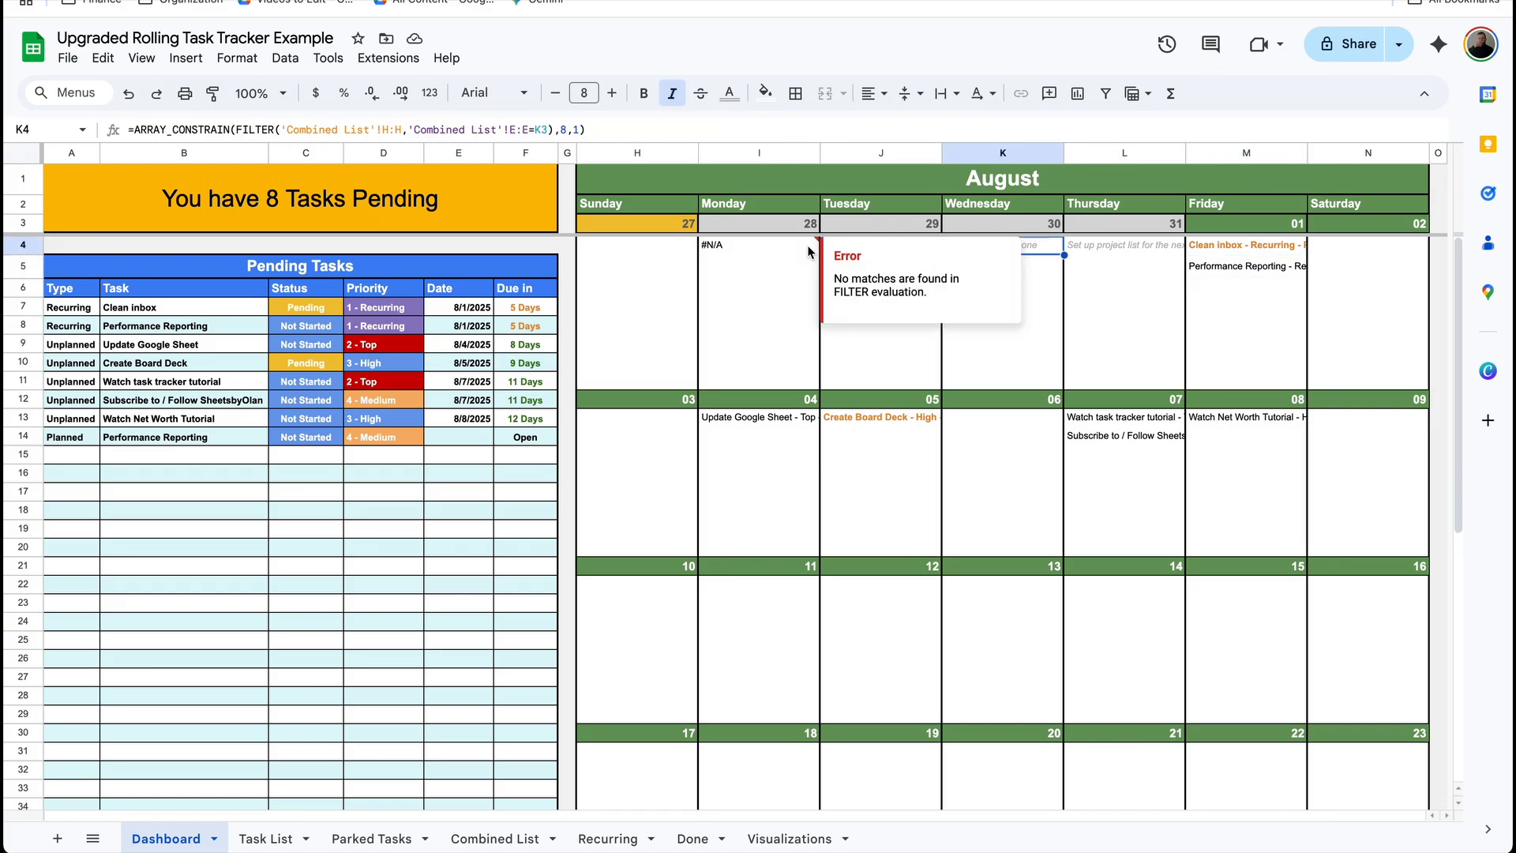
{"action": "left_click", "coordinate": [760, 243]}
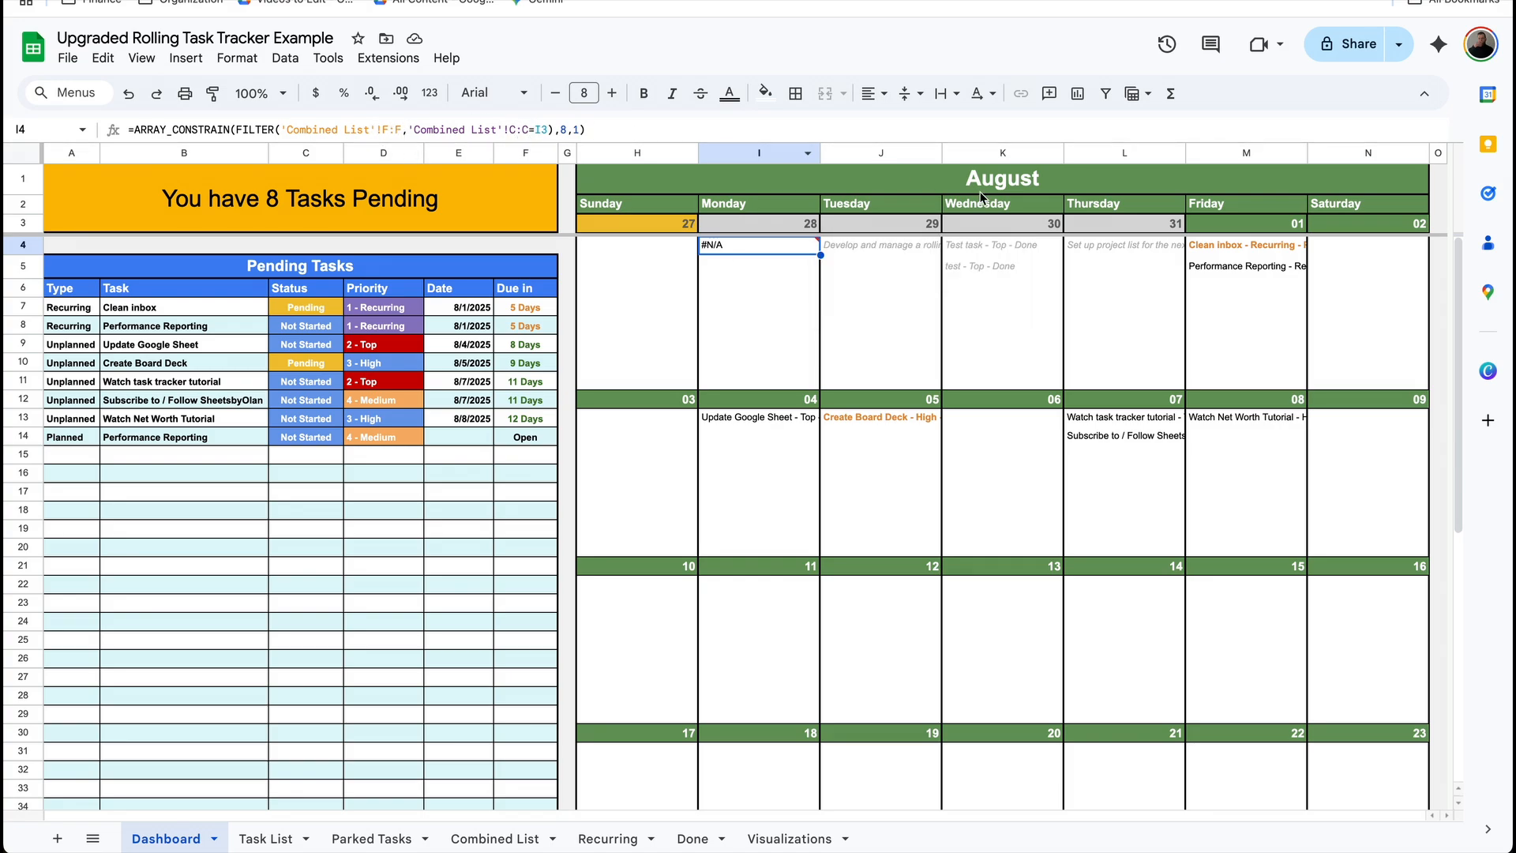
Make the Combined List ranges in the K4 formula absolute as $H:$H and $E:$E, keeping K3 relative
{"action": "left_click", "coordinate": [996, 250]}
{"action": "left_click", "coordinate": [383, 131]}
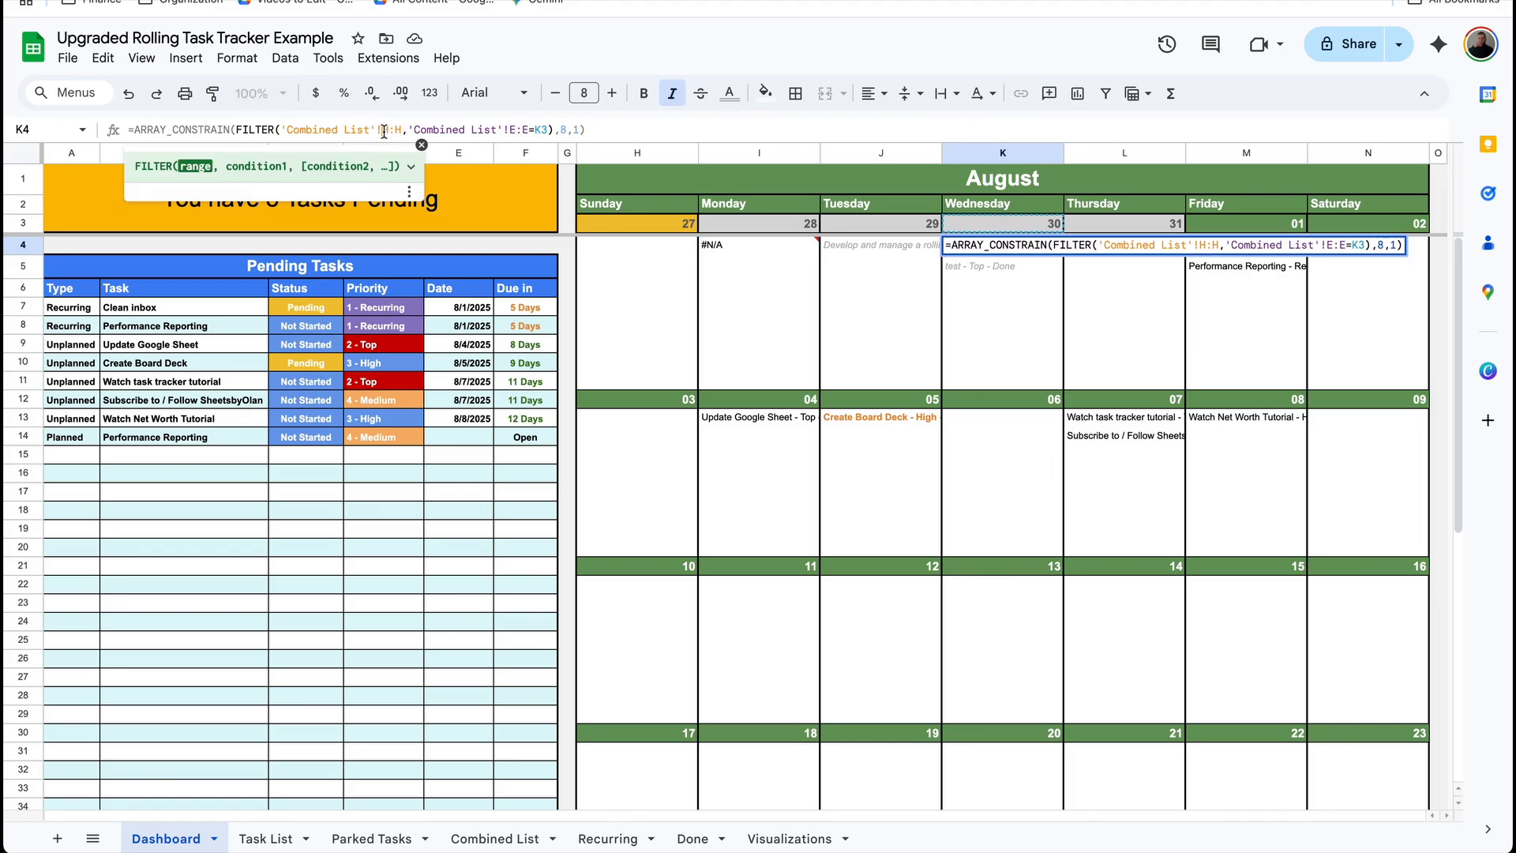
{"action": "key", "text": "F4"}
{"action": "left_click", "coordinate": [534, 131]}
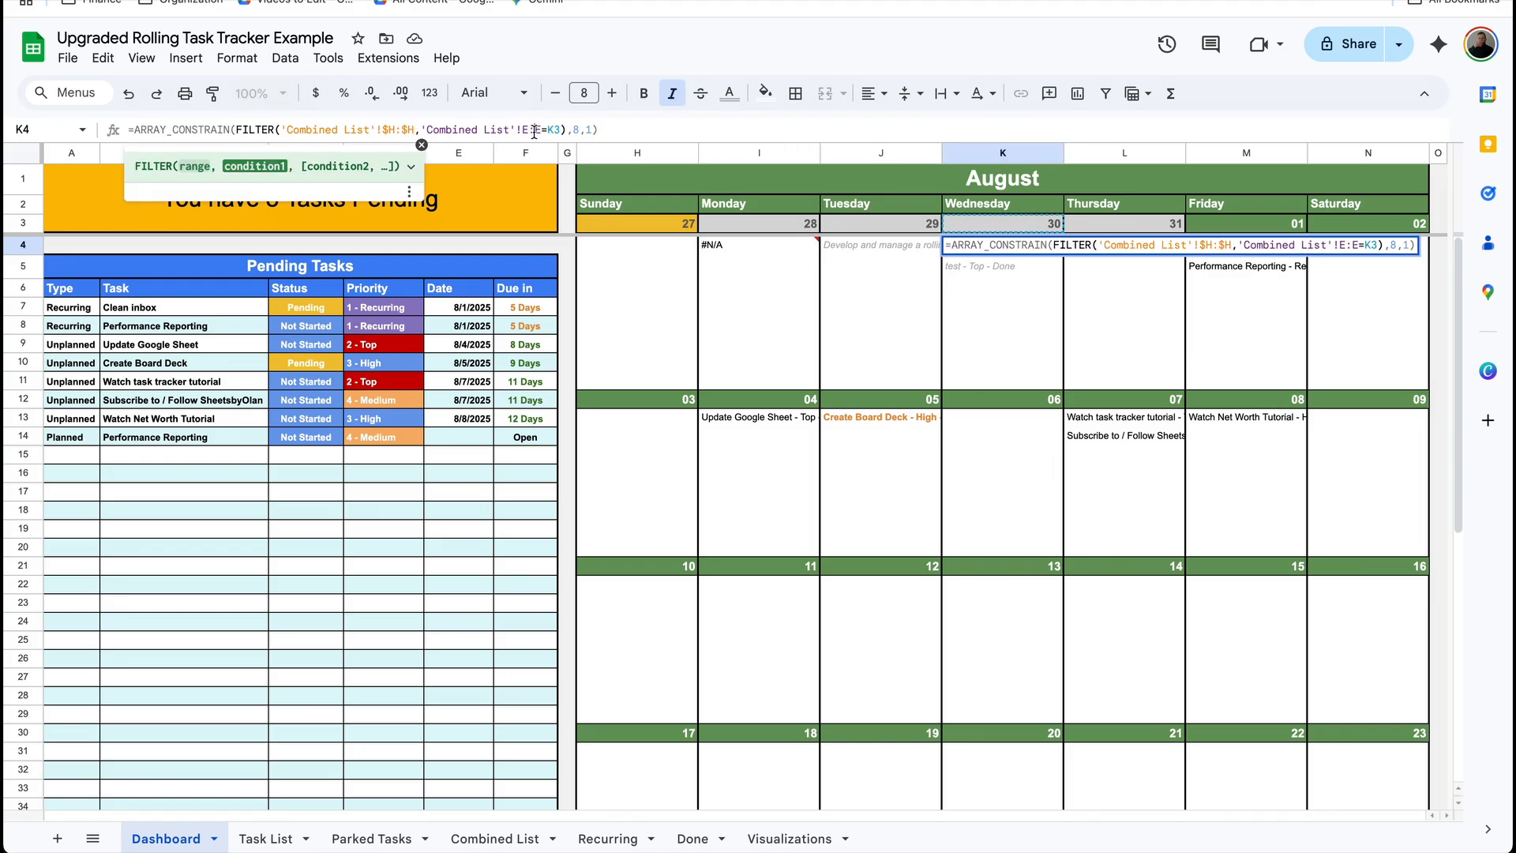
{"action": "key", "text": "F4"}
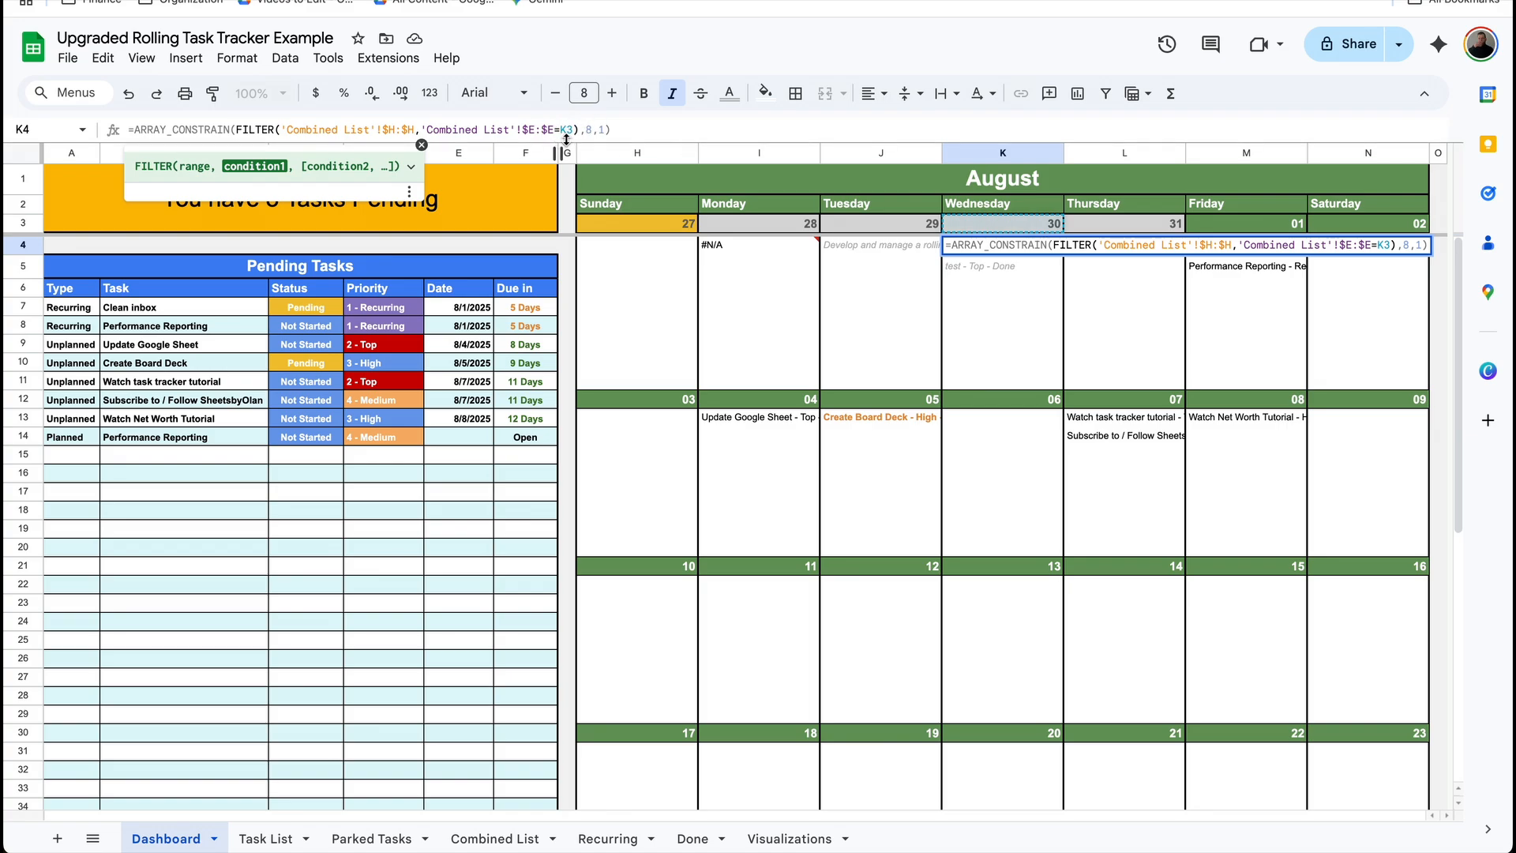
{"action": "key", "text": "Return"}
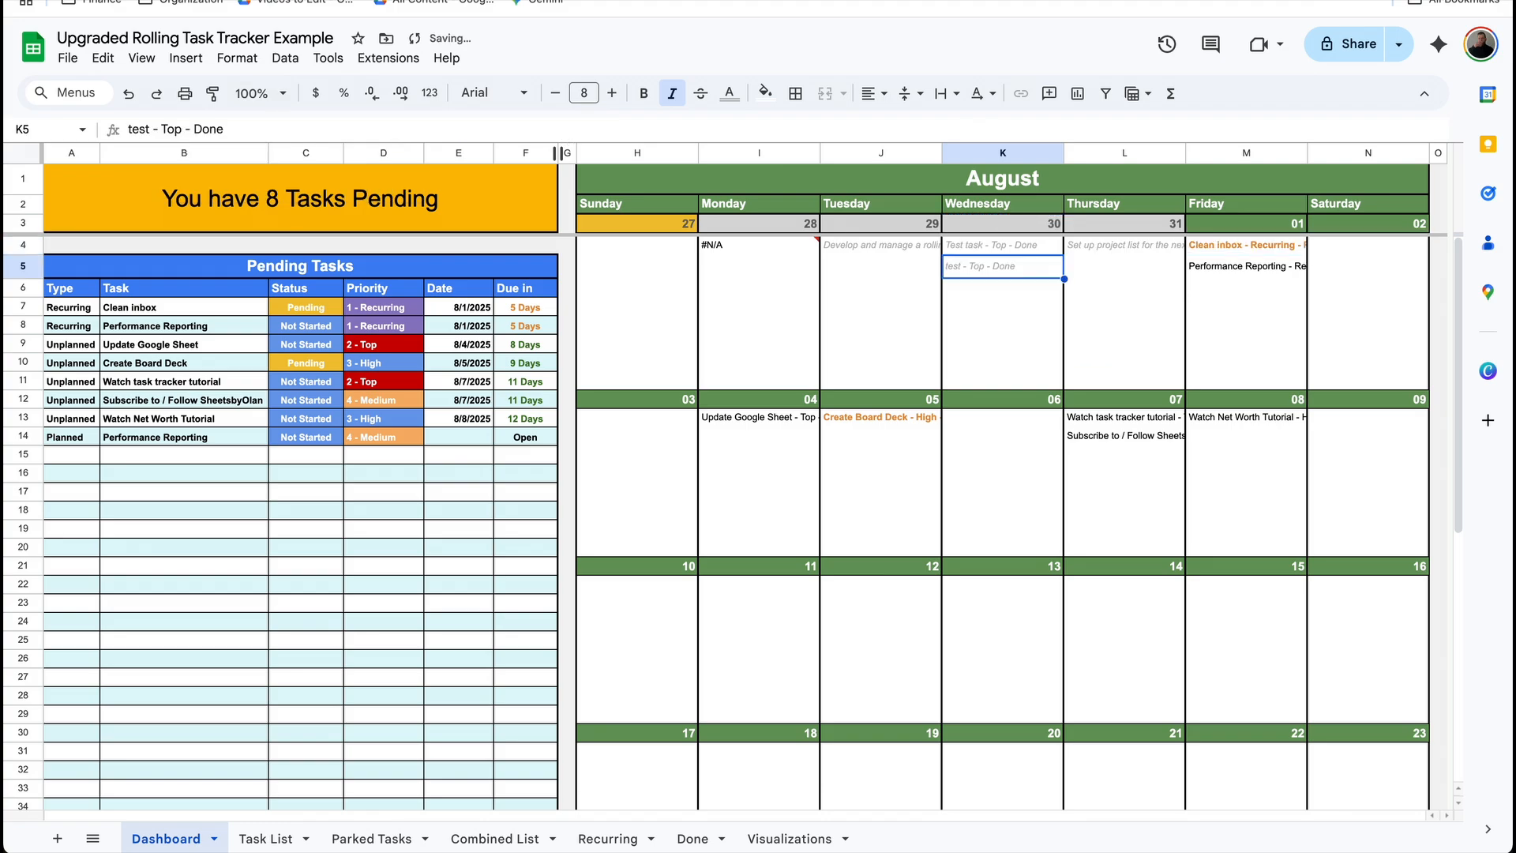
Copy the K4 formula with absolute ranges into I4 and inspect the pasted formula and its error
{"action": "left_click", "coordinate": [814, 241]}
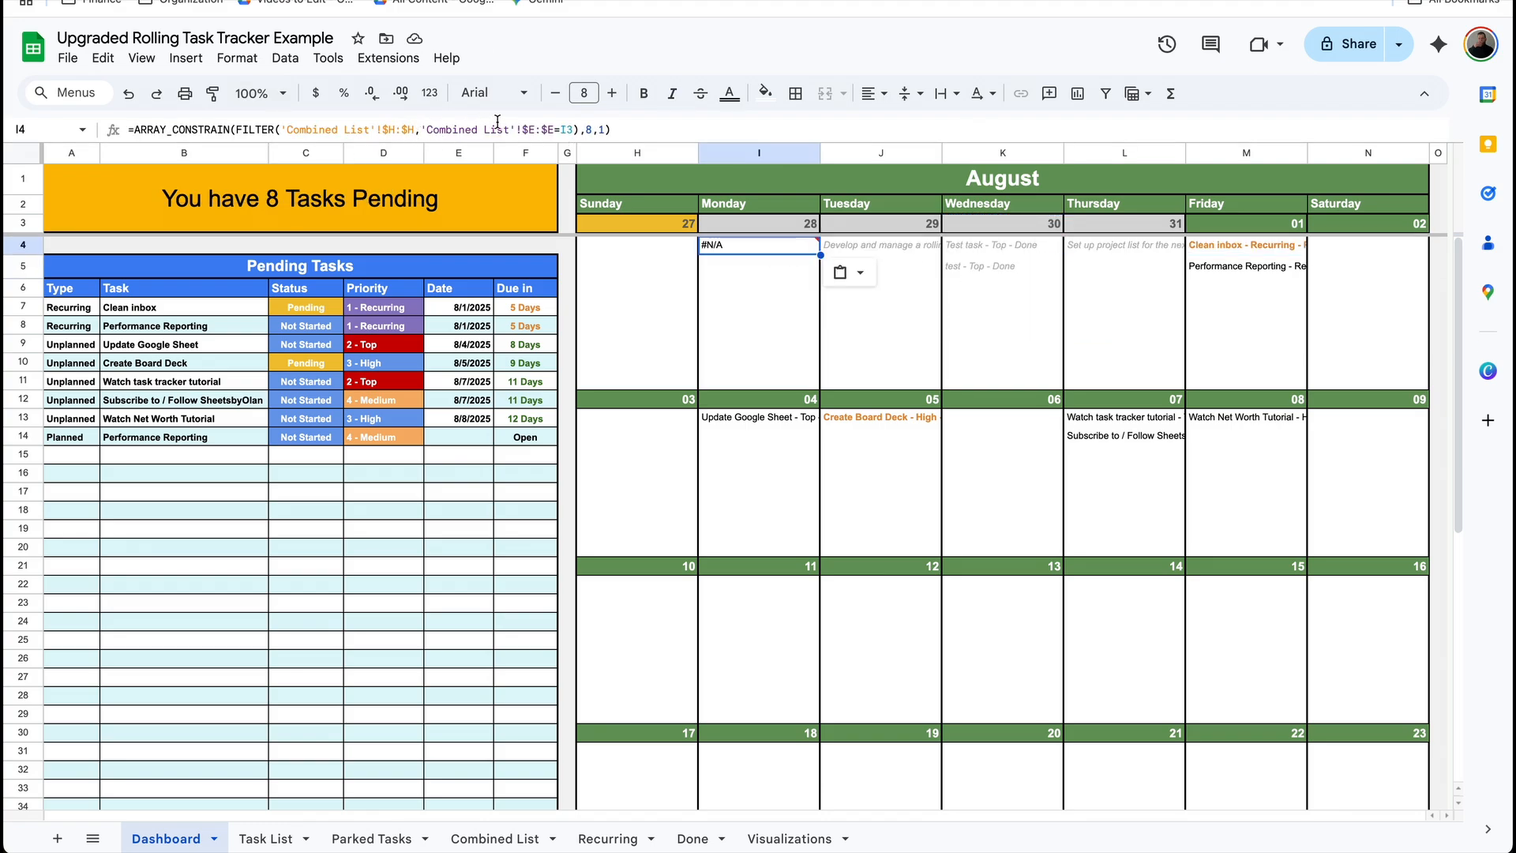
{"action": "double_click", "coordinate": [788, 246]}
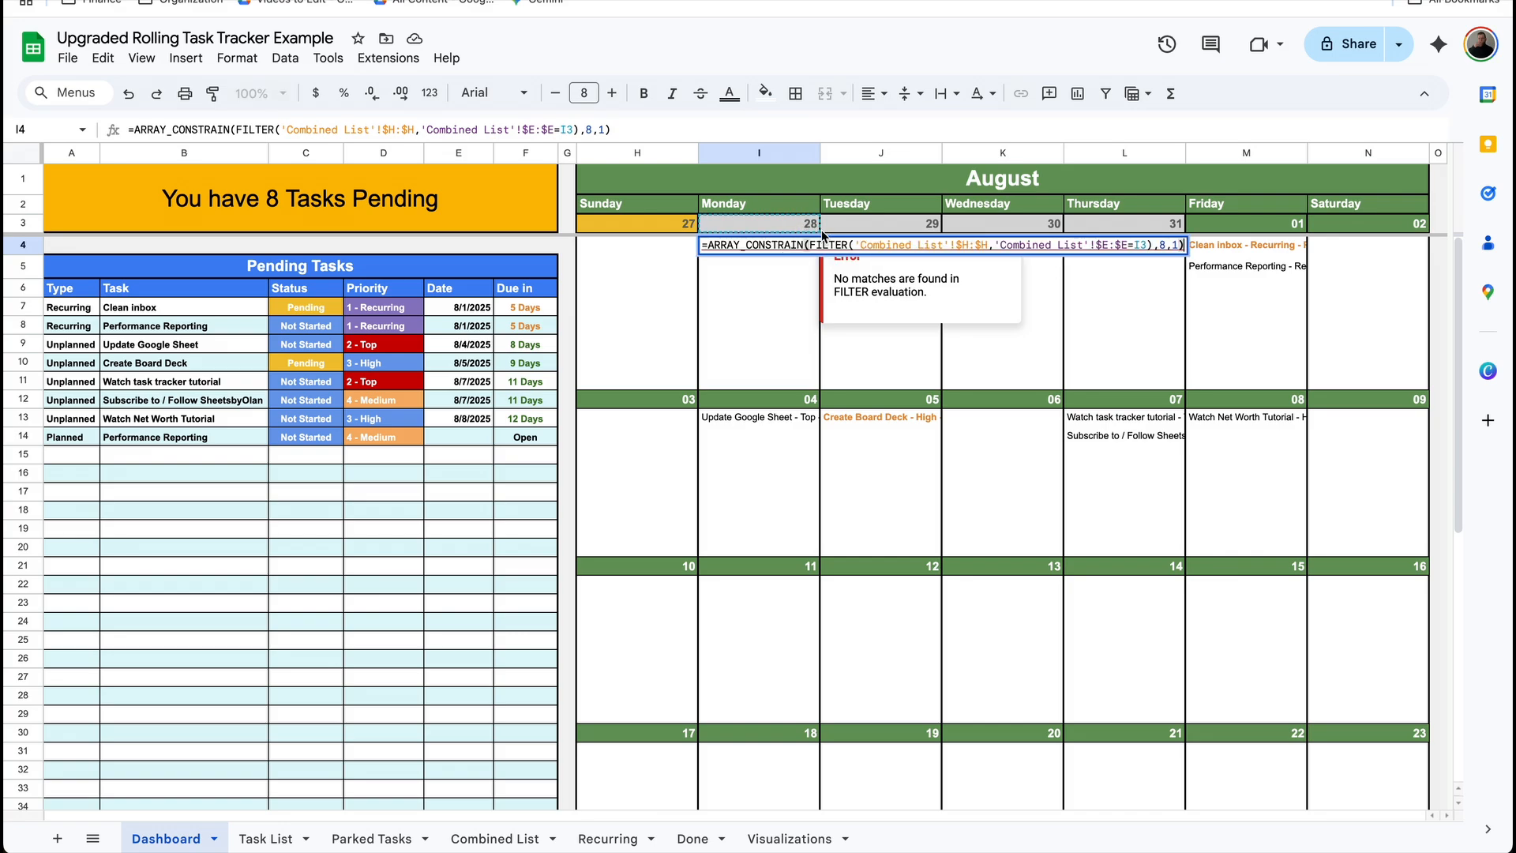
{"action": "left_click", "coordinate": [765, 275]}
{"action": "left_click", "coordinate": [728, 245]}
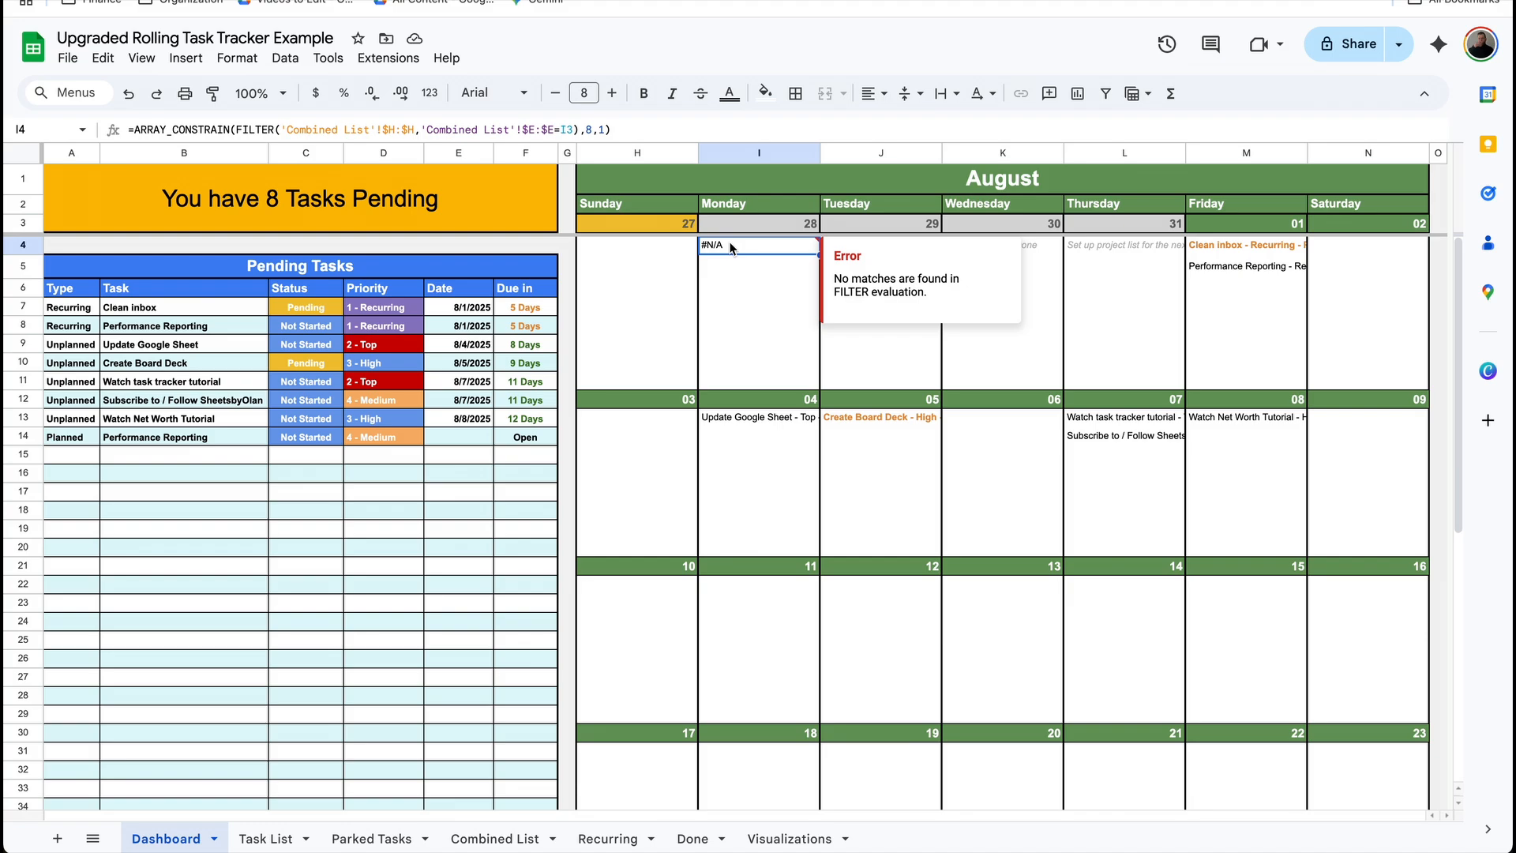
Wrap the FILTER part of the I4 formula in IFERROR with an empty string "" as the fallback, inside ARRAY_CONSTRAIN
{"action": "left_click", "coordinate": [235, 130]}
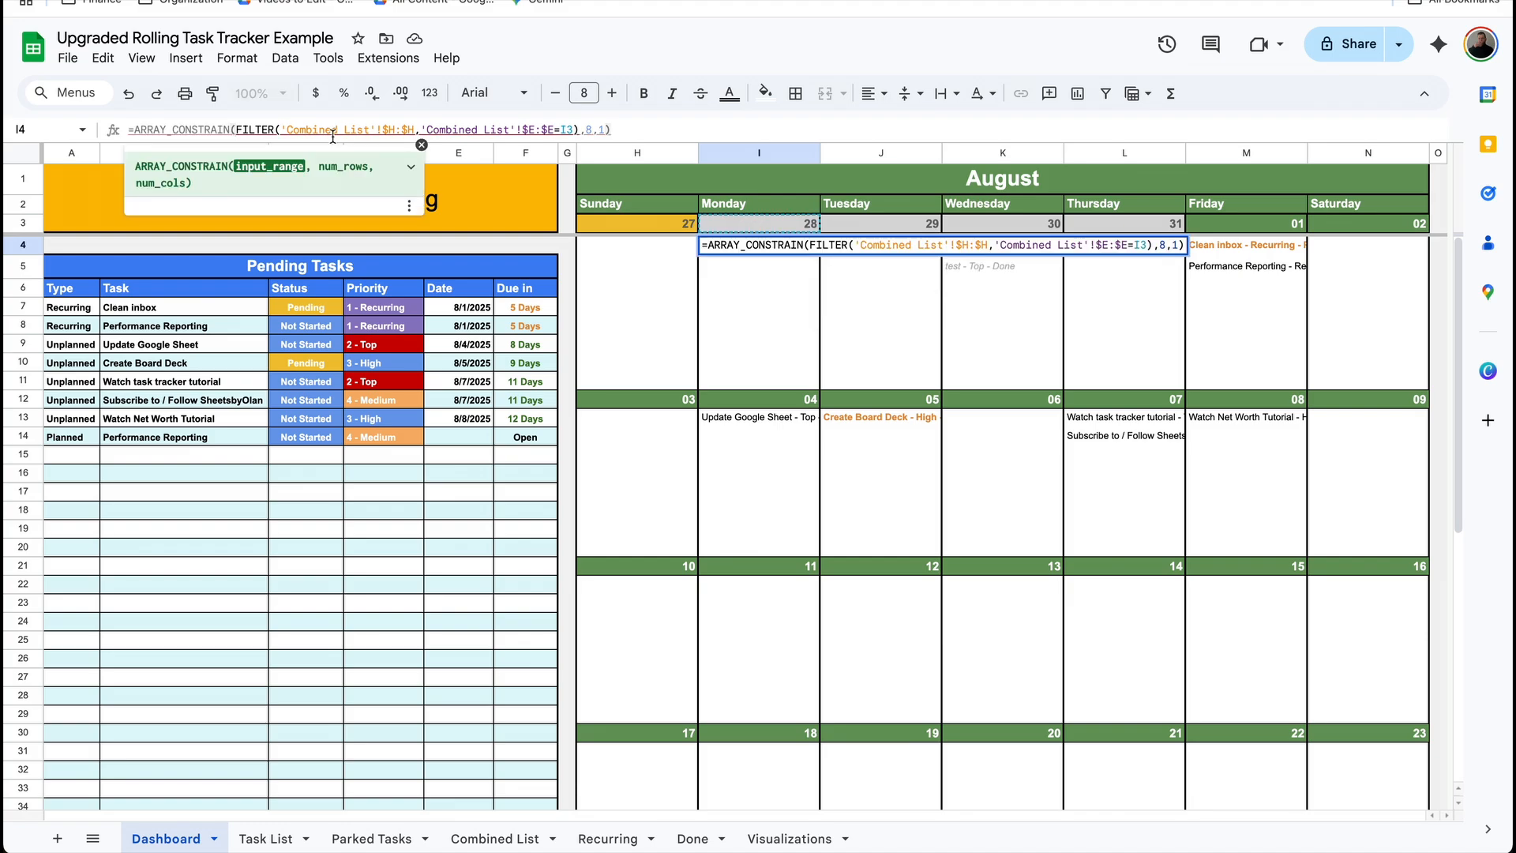
{"action": "type", "text": "IFERROR("}
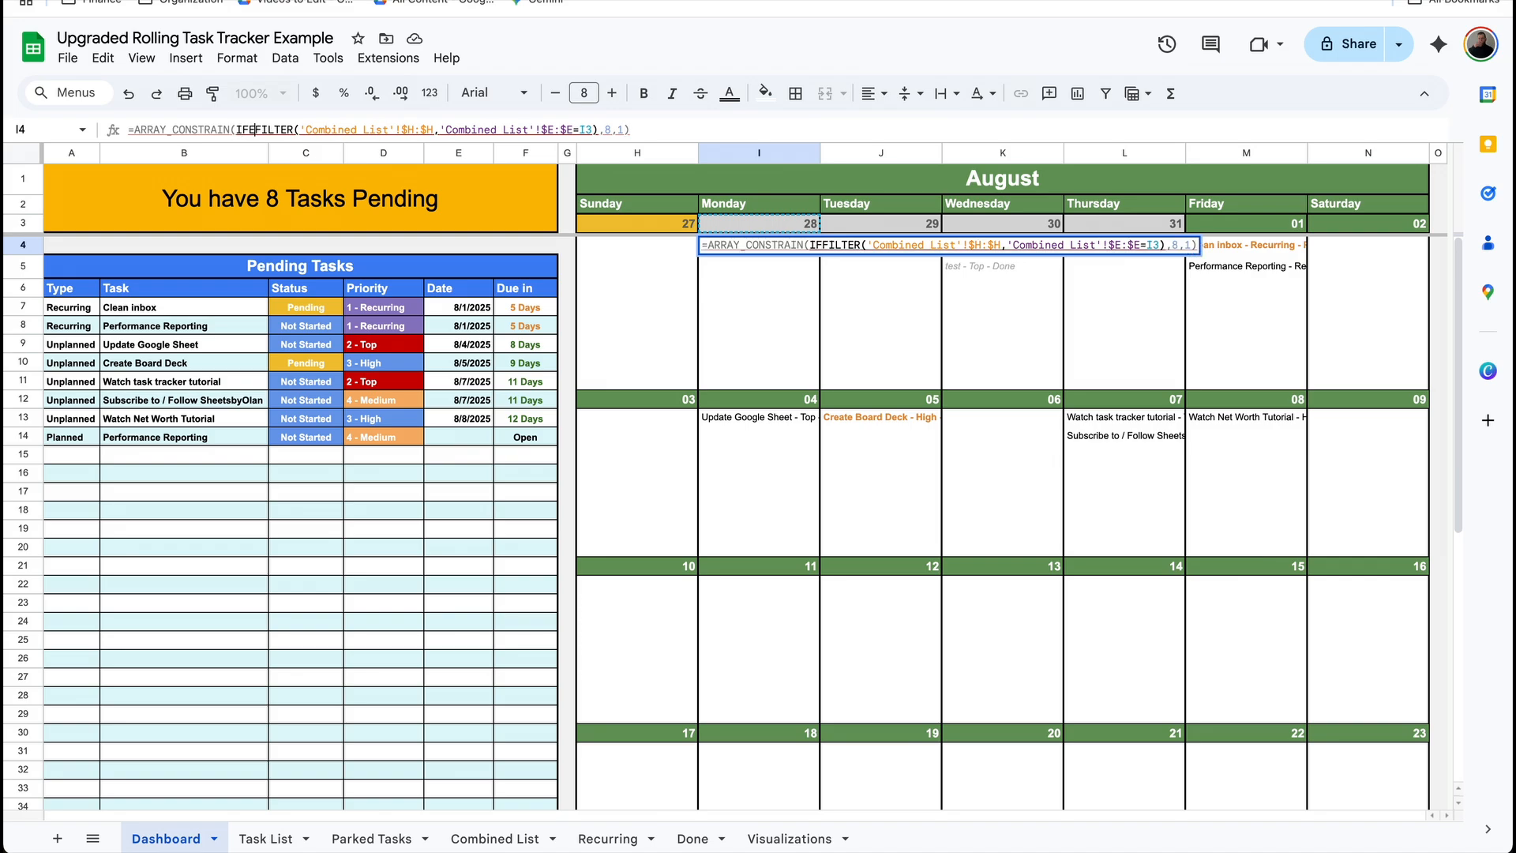
{"action": "left_click", "coordinate": [632, 130]}
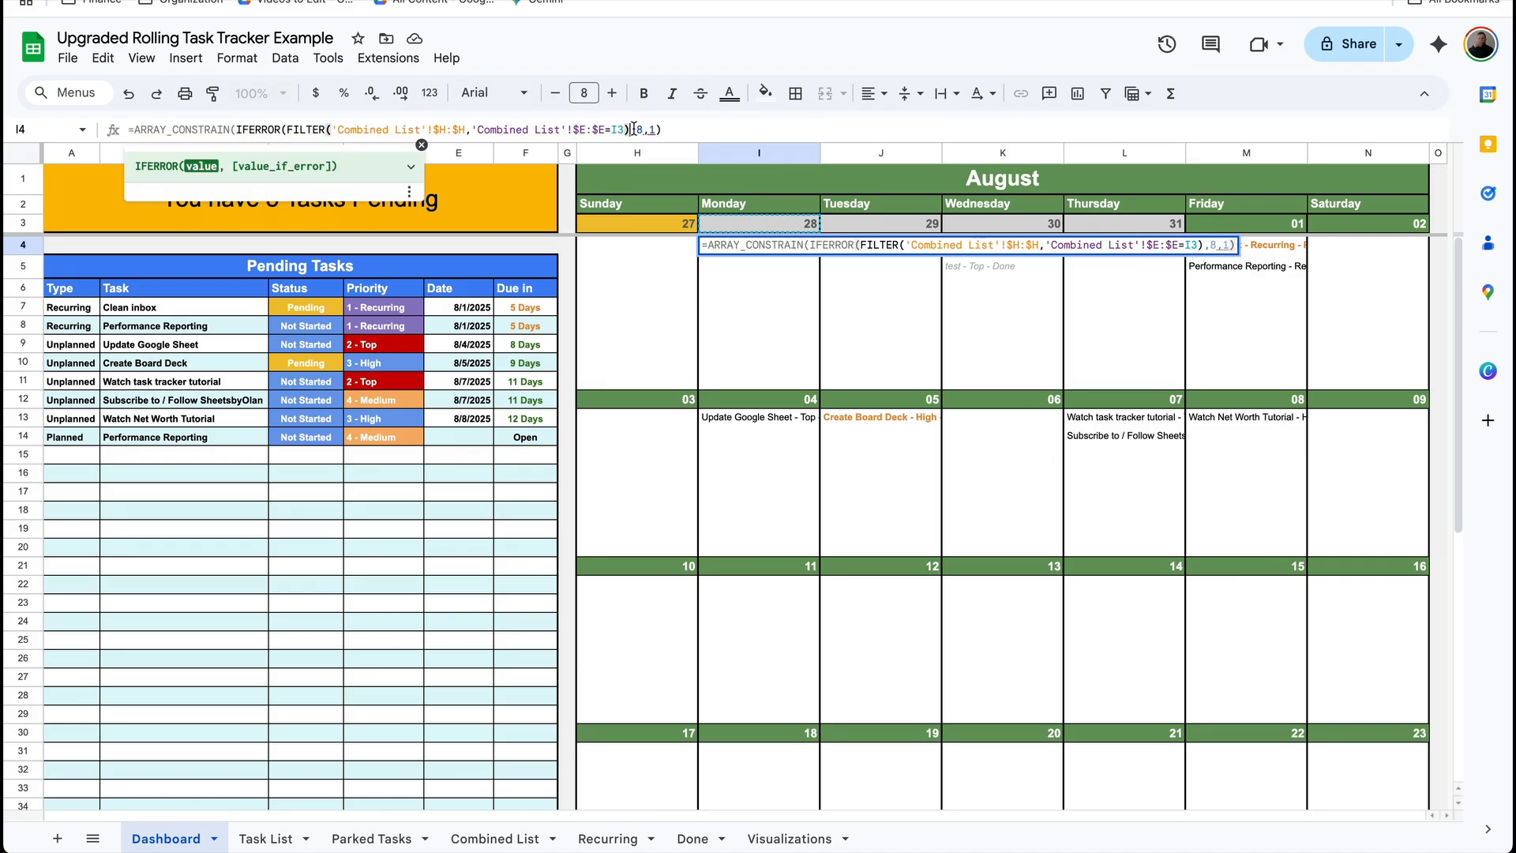
{"action": "type", "text": ","}
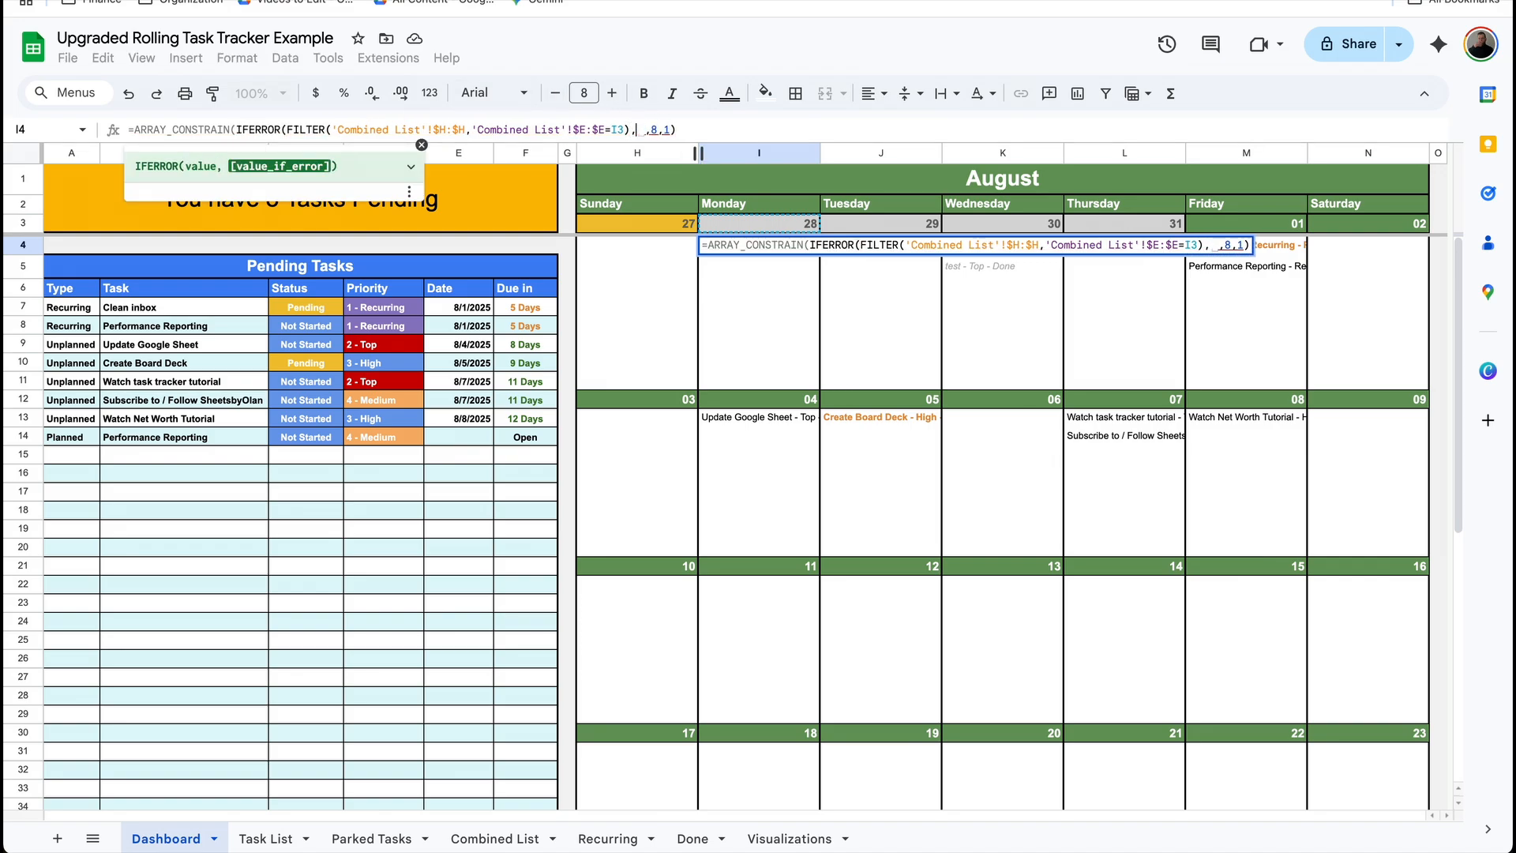
{"action": "key", "text": "BackSpace"}
{"action": "type", "text": "\"\""}
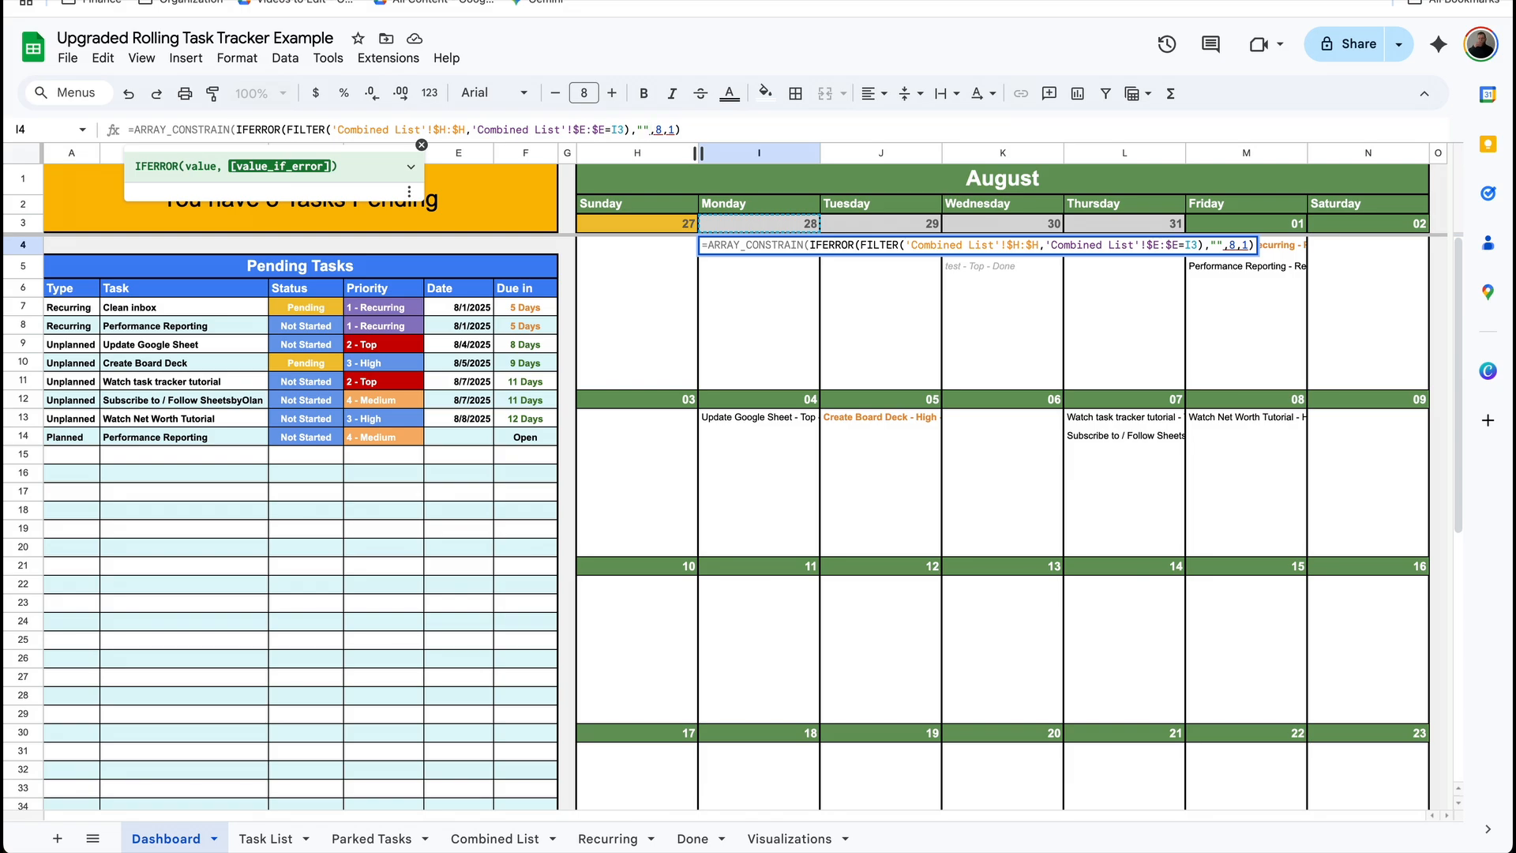
{"action": "type", "text": ")"}
{"action": "key", "text": "Return"}
Copy the IFERROR version of the formula from I4 into J4 under Tuesday the 29th
{"action": "left_click", "coordinate": [813, 244]}
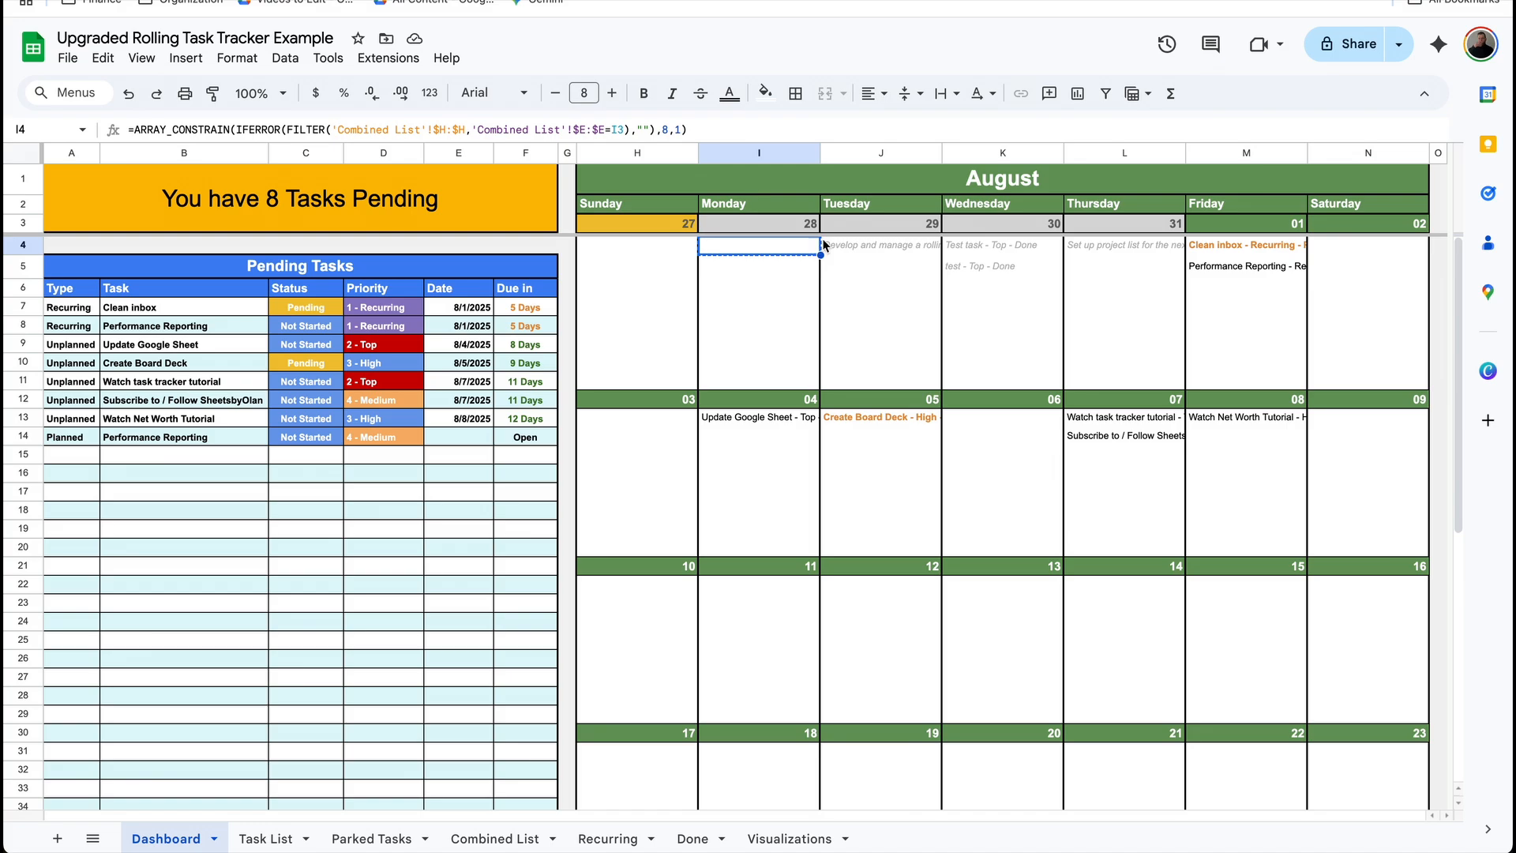
{"action": "left_click", "coordinate": [916, 244]}
{"action": "key", "text": "ctrl+v"}
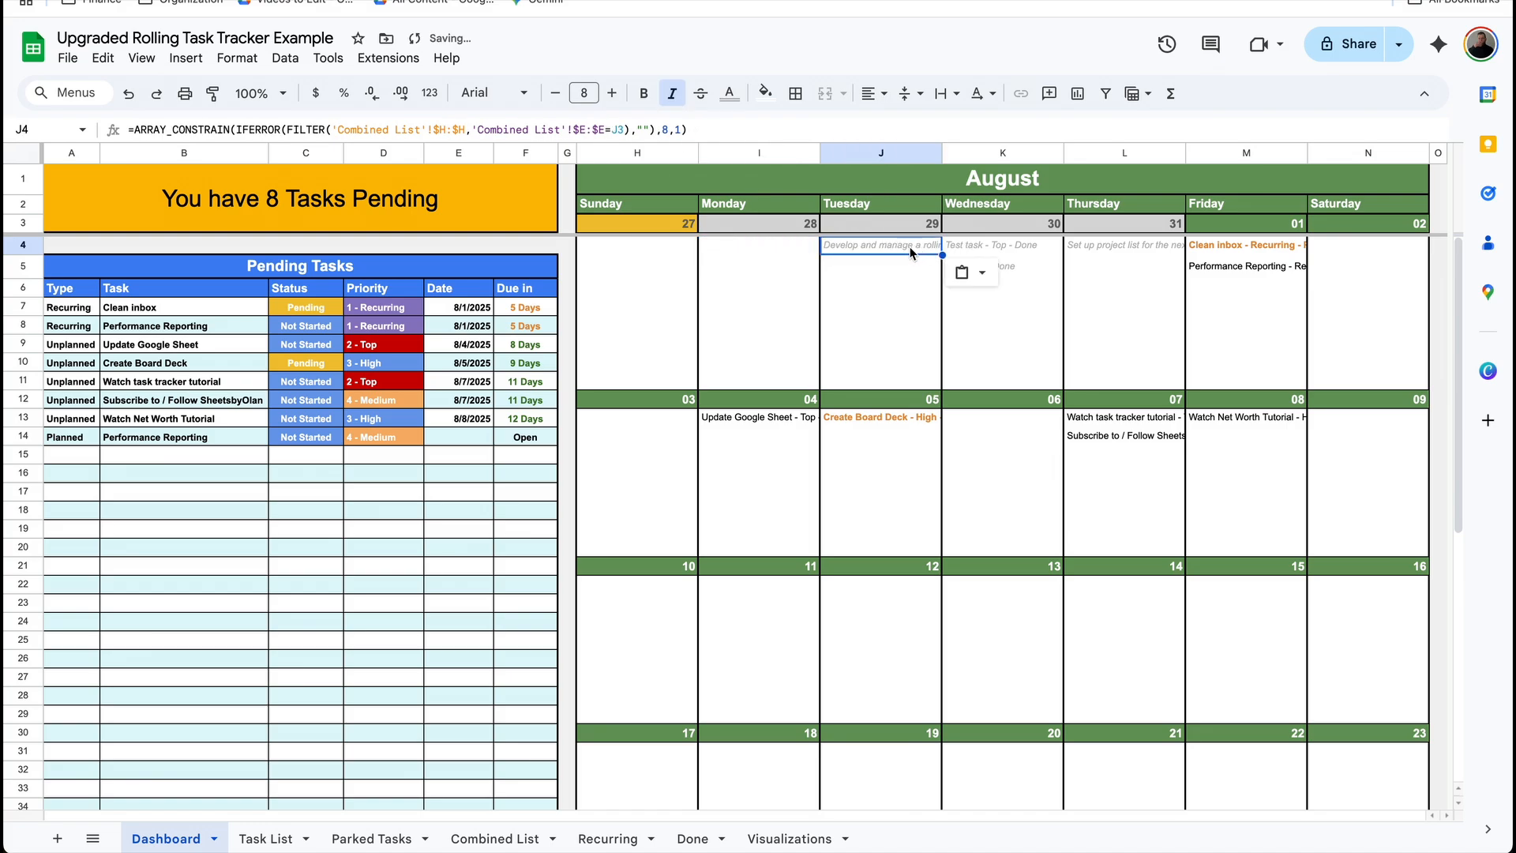
Examine the Pending Tasks formula in A7 and compare it with the calendar's FILTER formula in K4
{"action": "left_click", "coordinate": [1001, 248]}
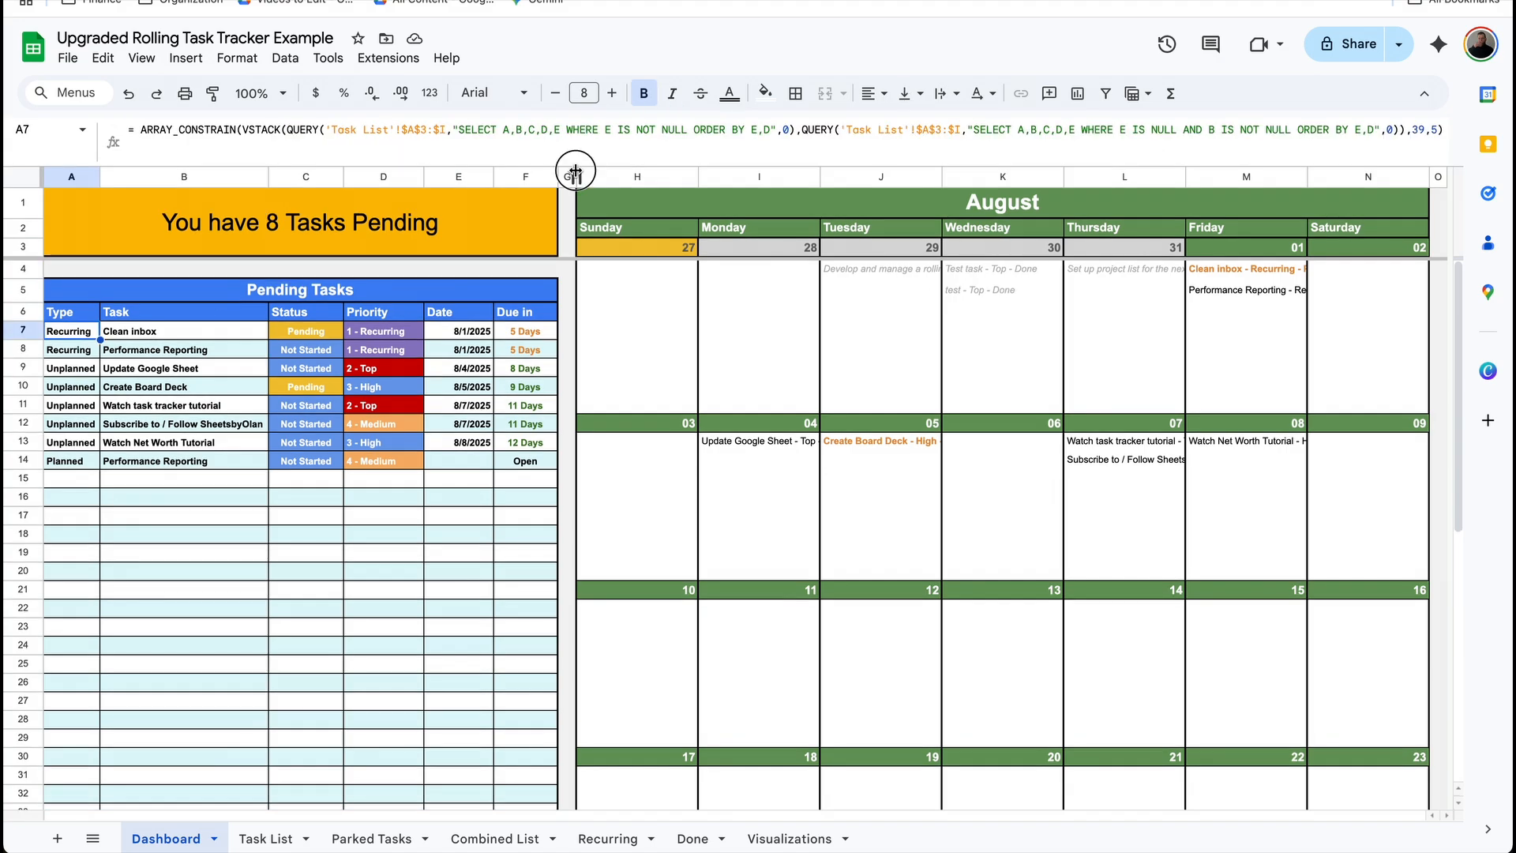
{"action": "left_click", "coordinate": [69, 308]}
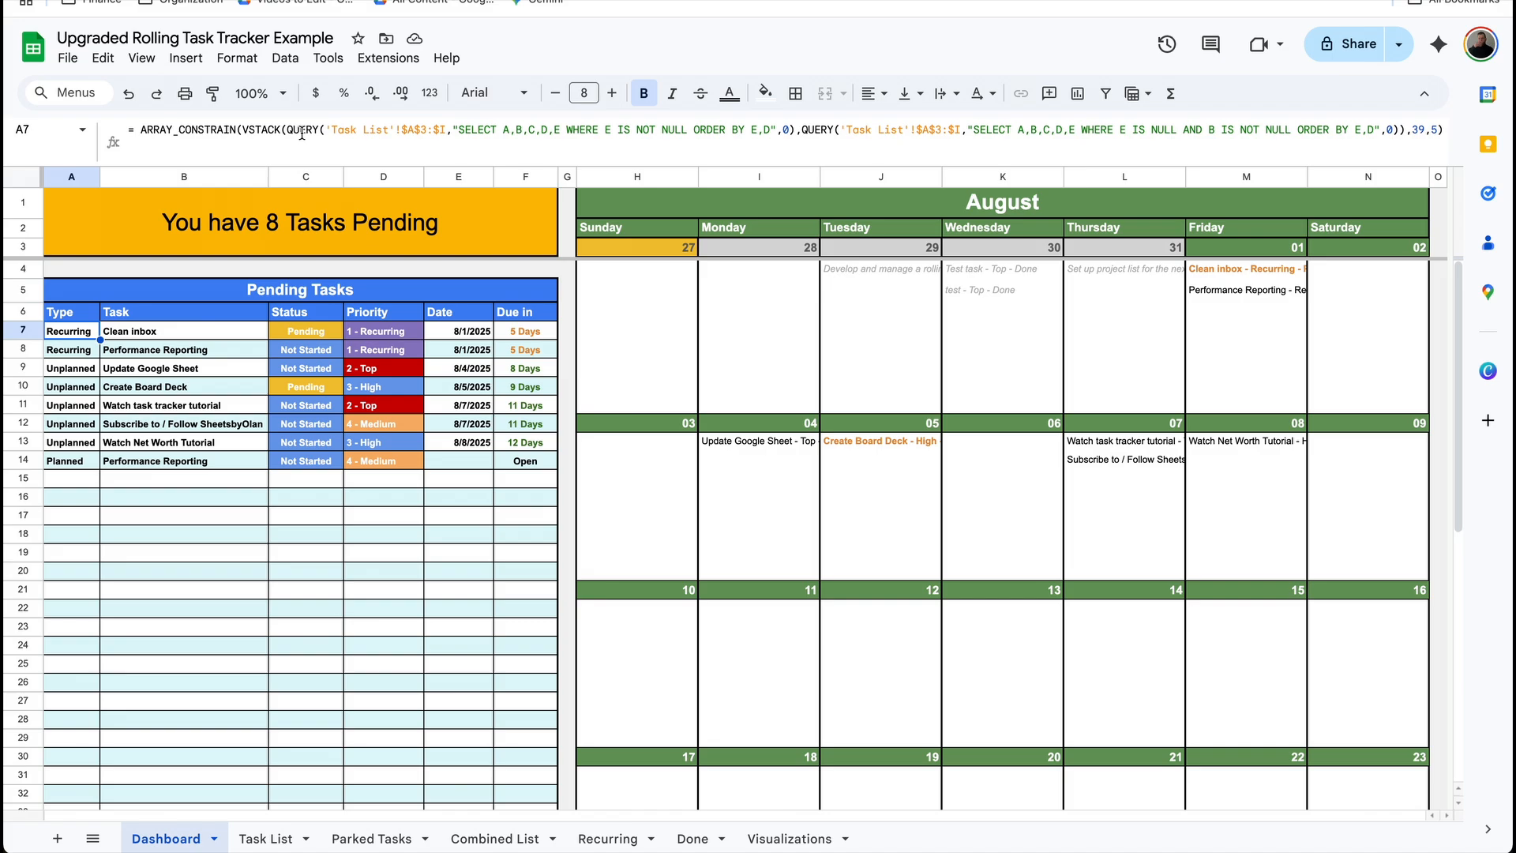
{"action": "left_click", "coordinate": [1041, 272]}
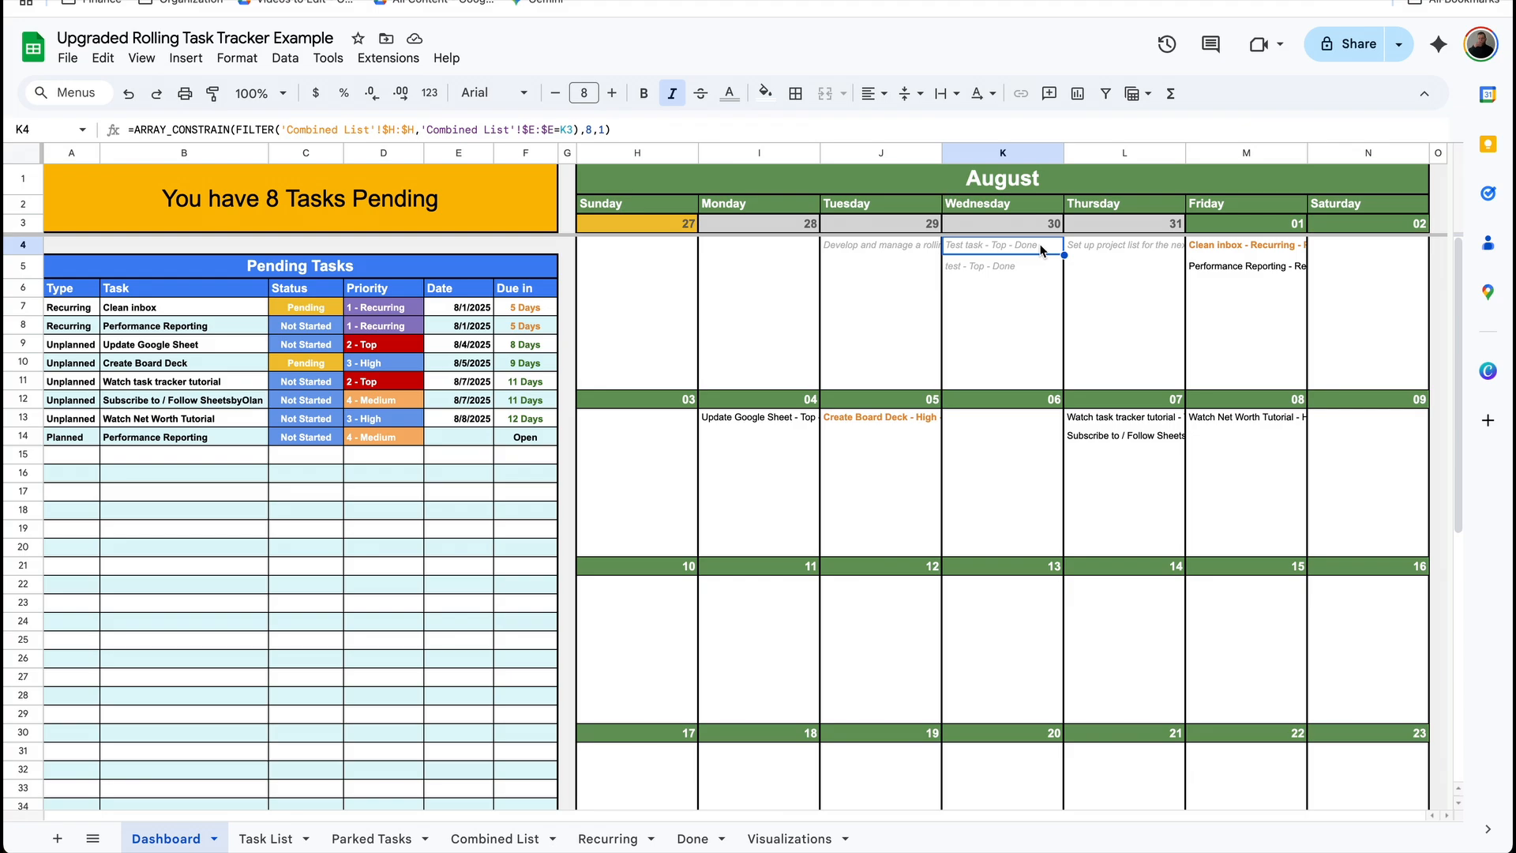